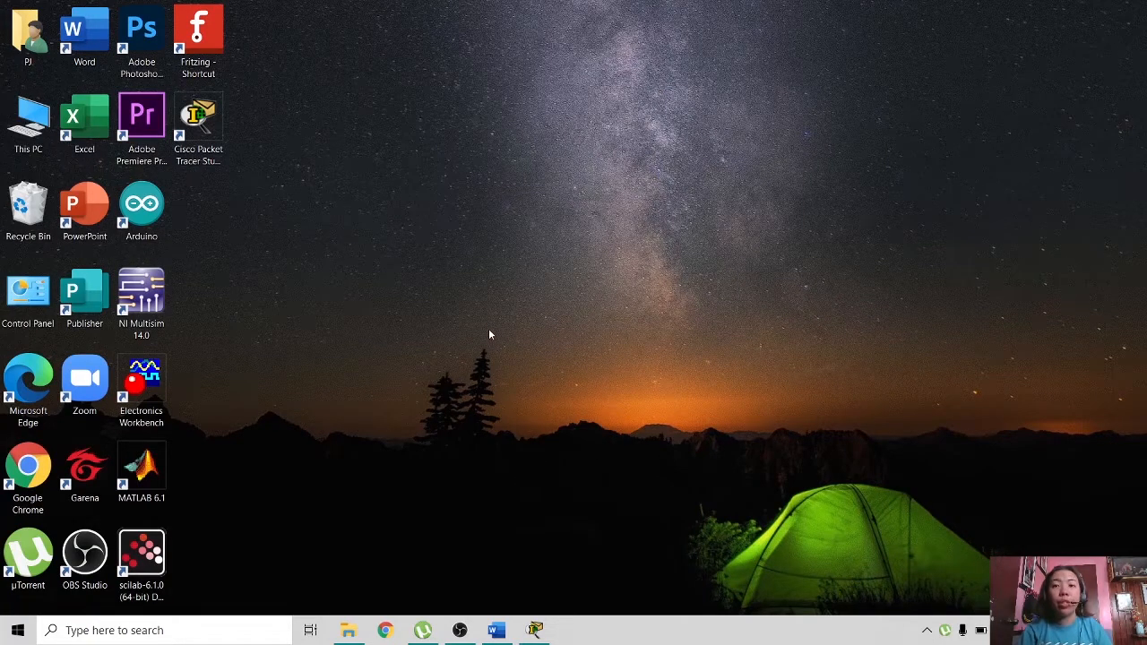
- Restore and maximize Packet Tracer, zooming the empty logical workspace in one step
left_click(534, 630)
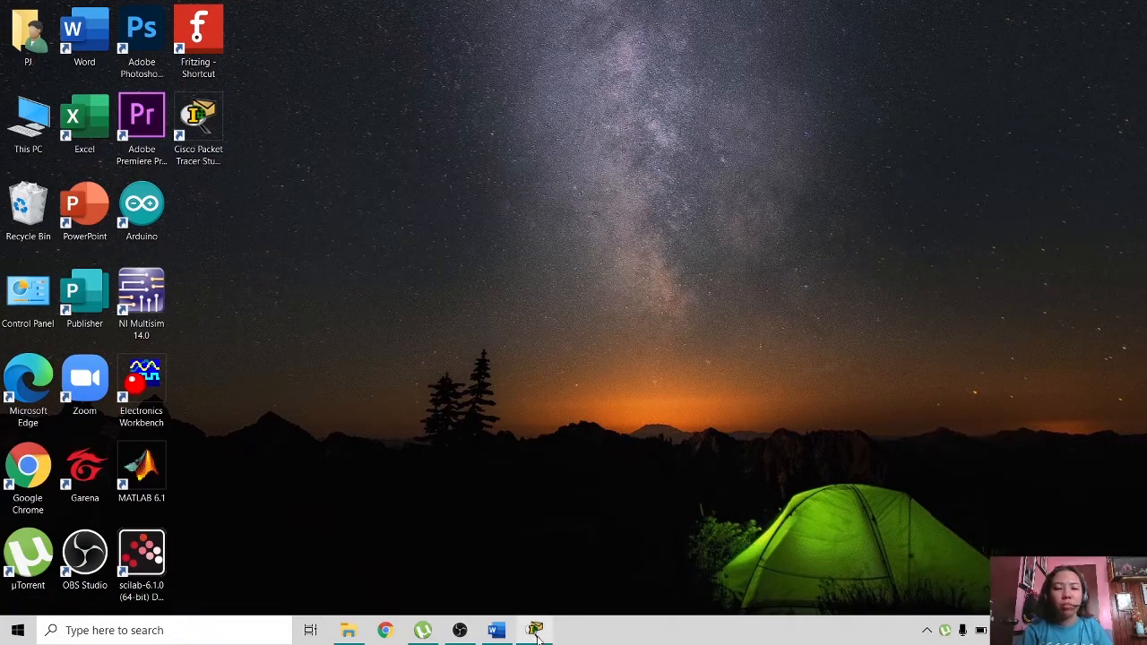
left_click(763, 131)
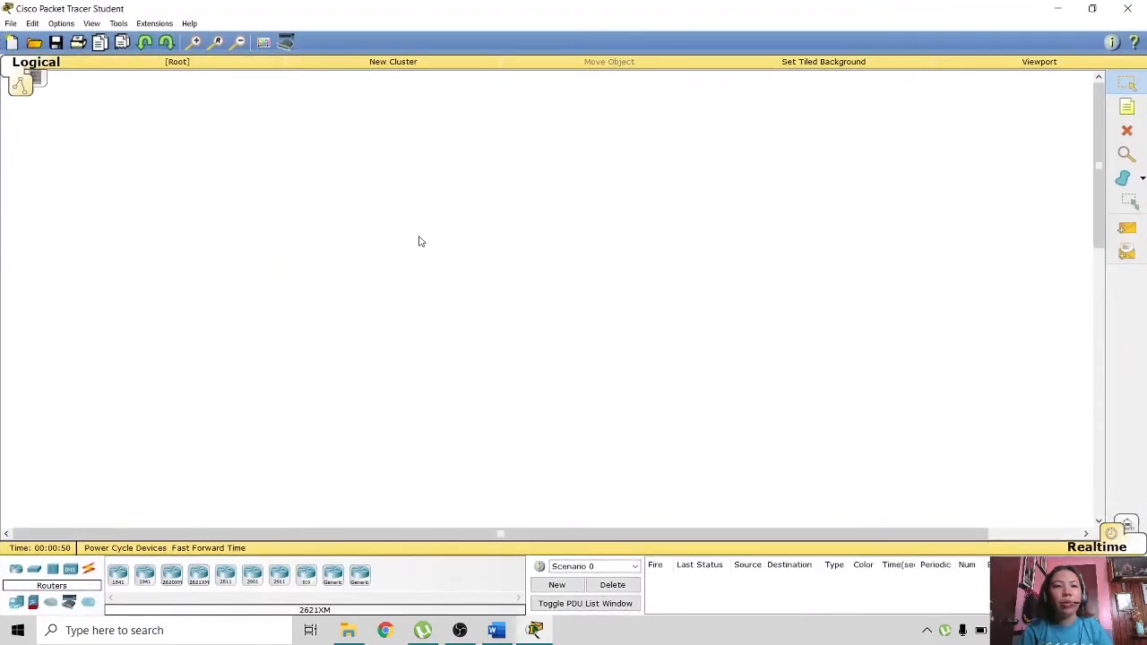
left_click(197, 45)
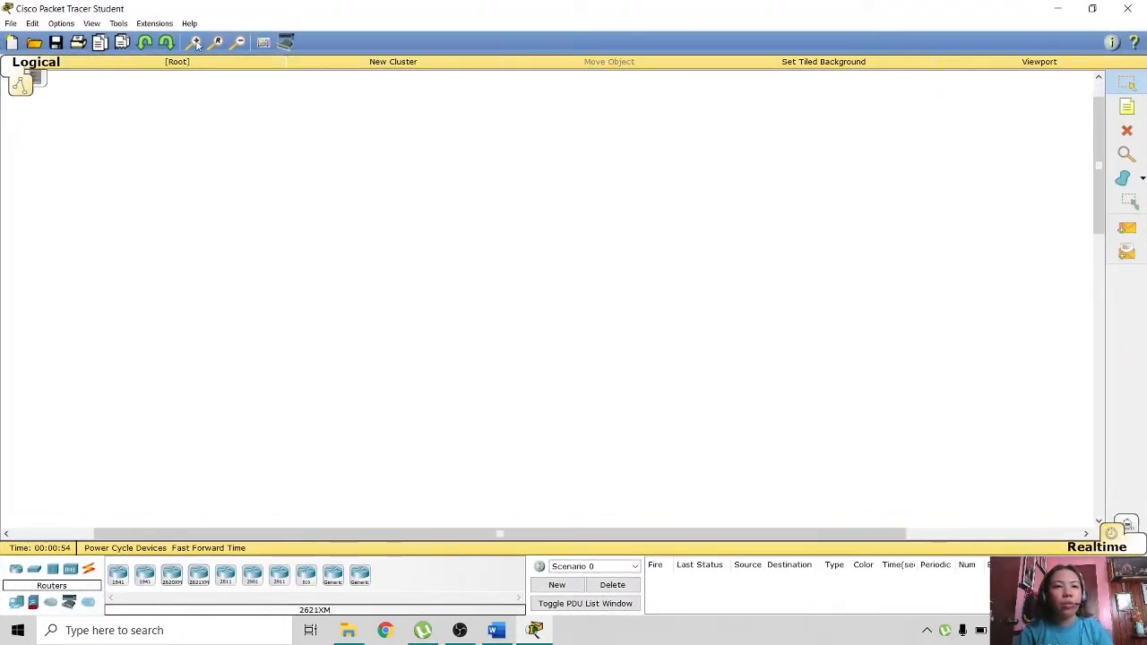
left_click_drag(1101, 207, 1104, 165)
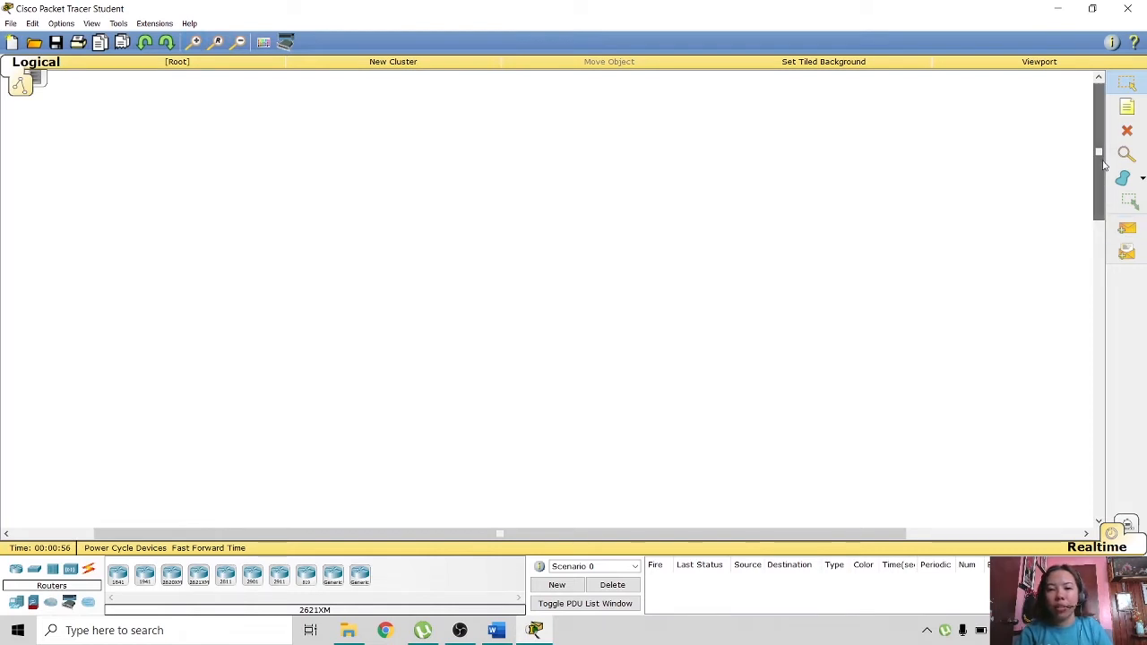
- Launch Notepad from the taskbar search for 'note'
left_click(213, 631)
type("note")
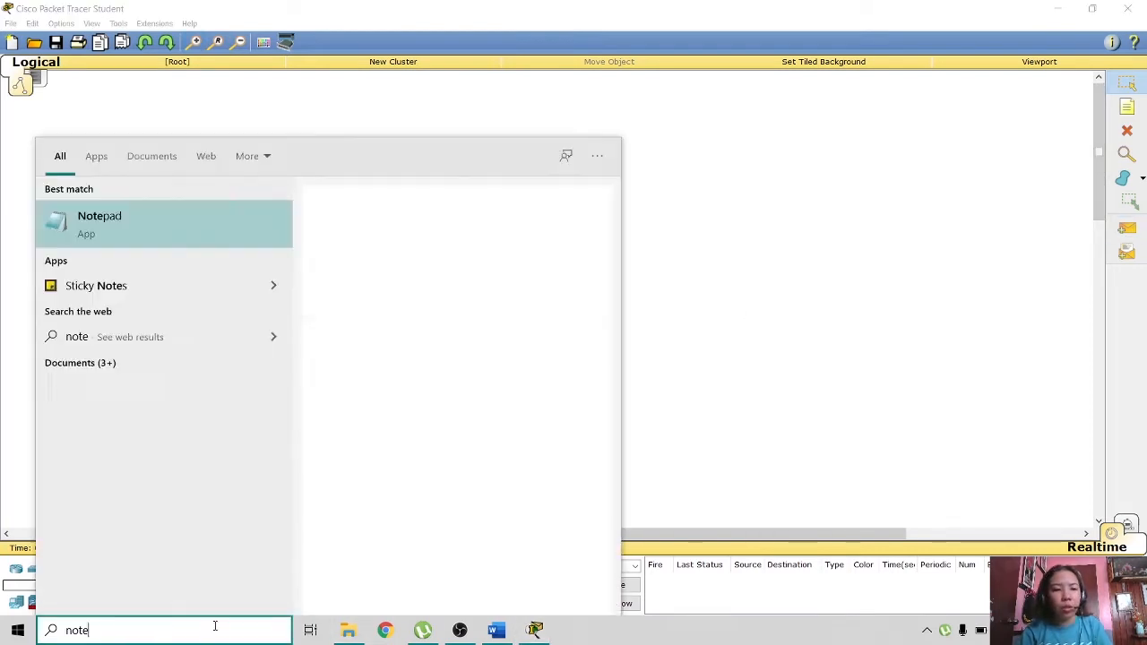
left_click(141, 233)
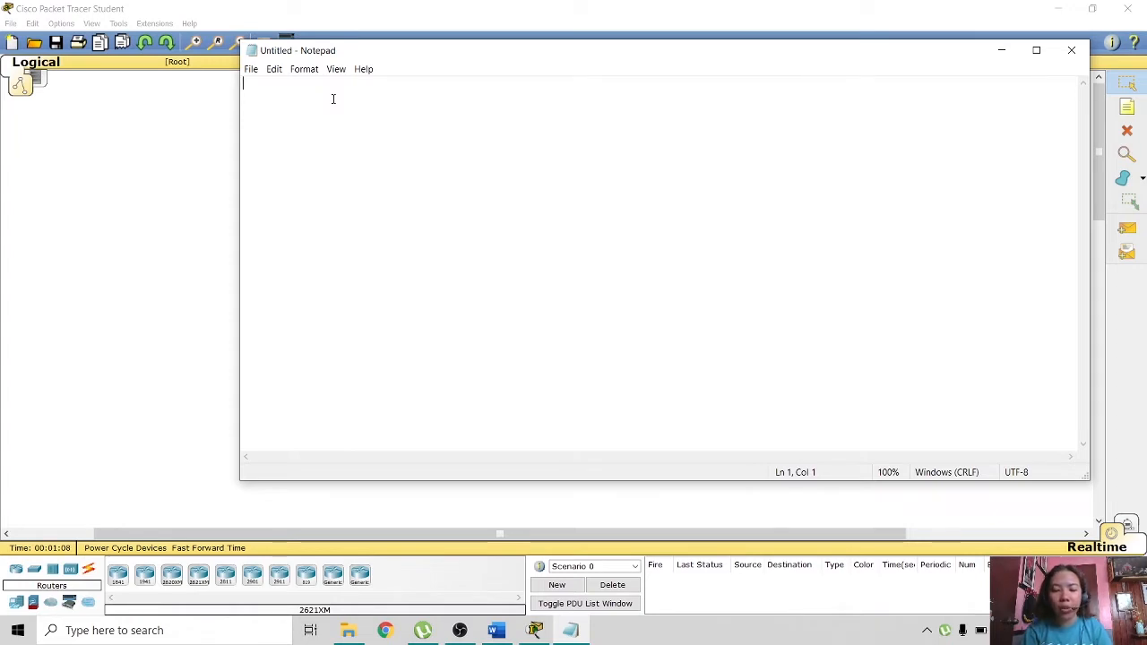
- Zoom Notepad to 200% and type 'Network Address: 172.16.0.0'
scroll(333, 99, "up", 9, "ctrl")
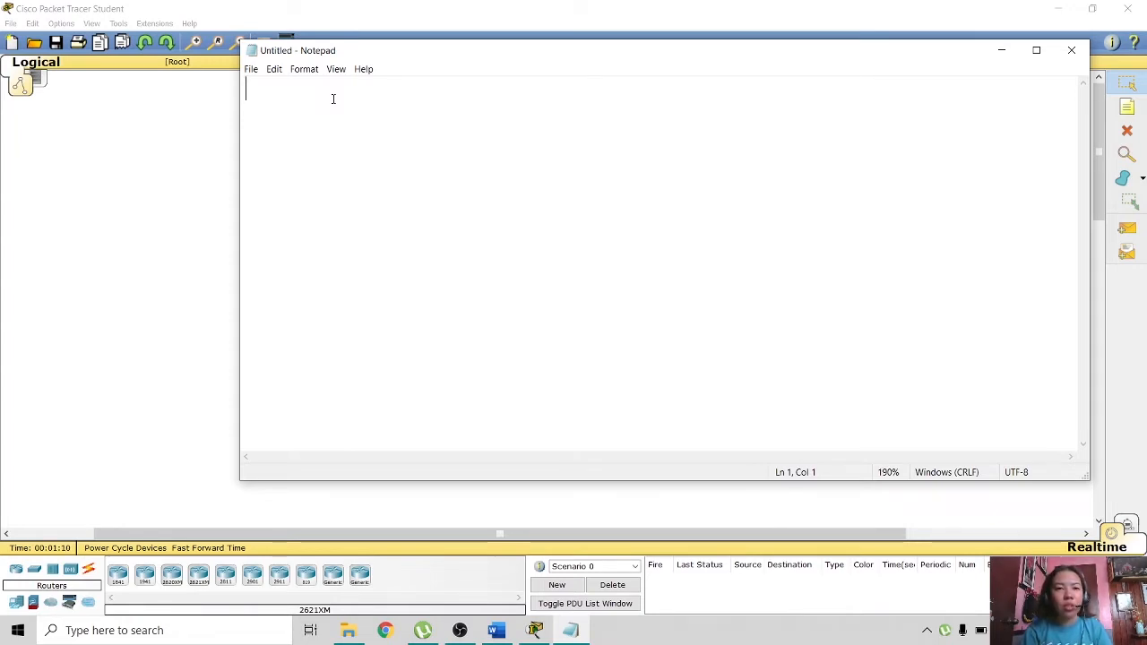
scroll(333, 98, "up", 1, "ctrl")
type("Network")
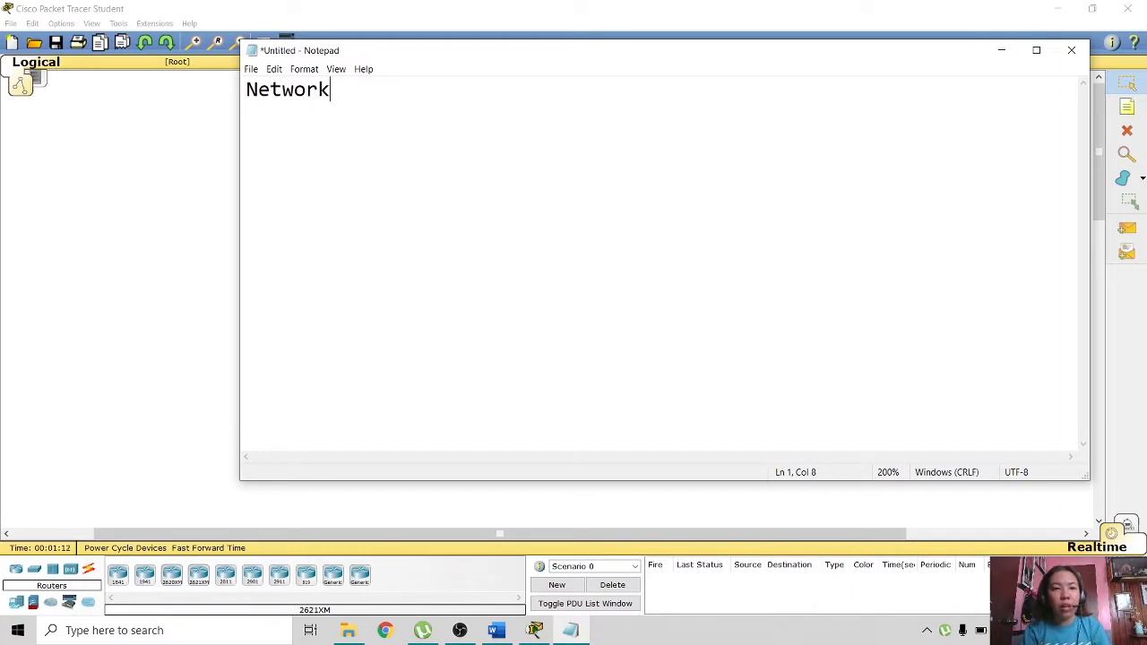
type(" Addre")
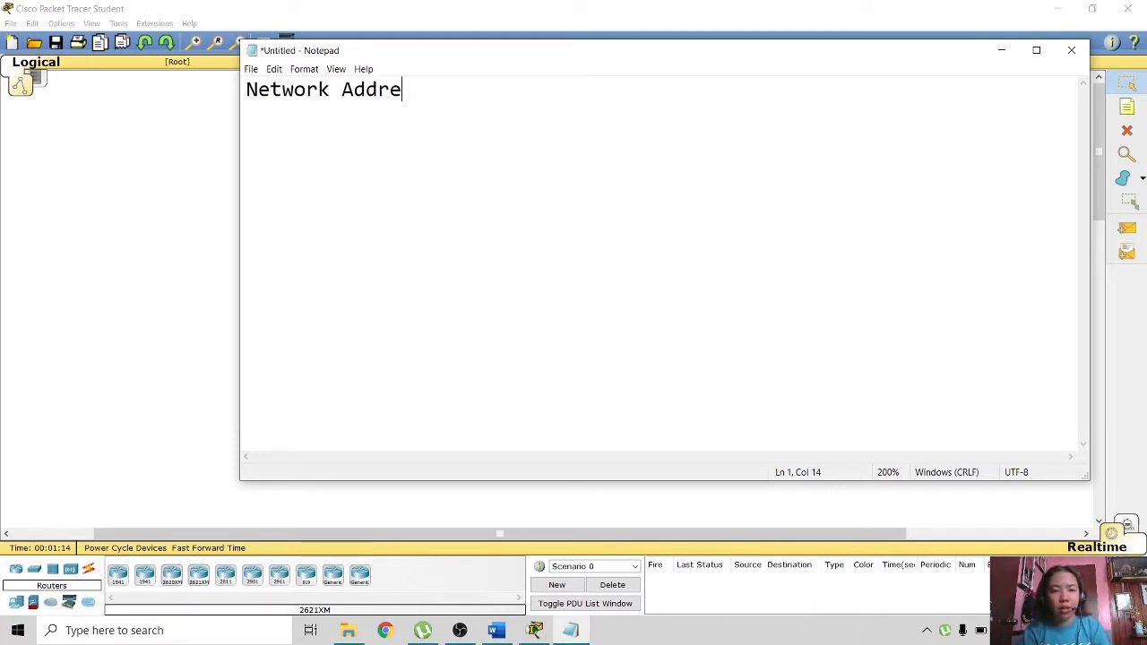
type("ss:")
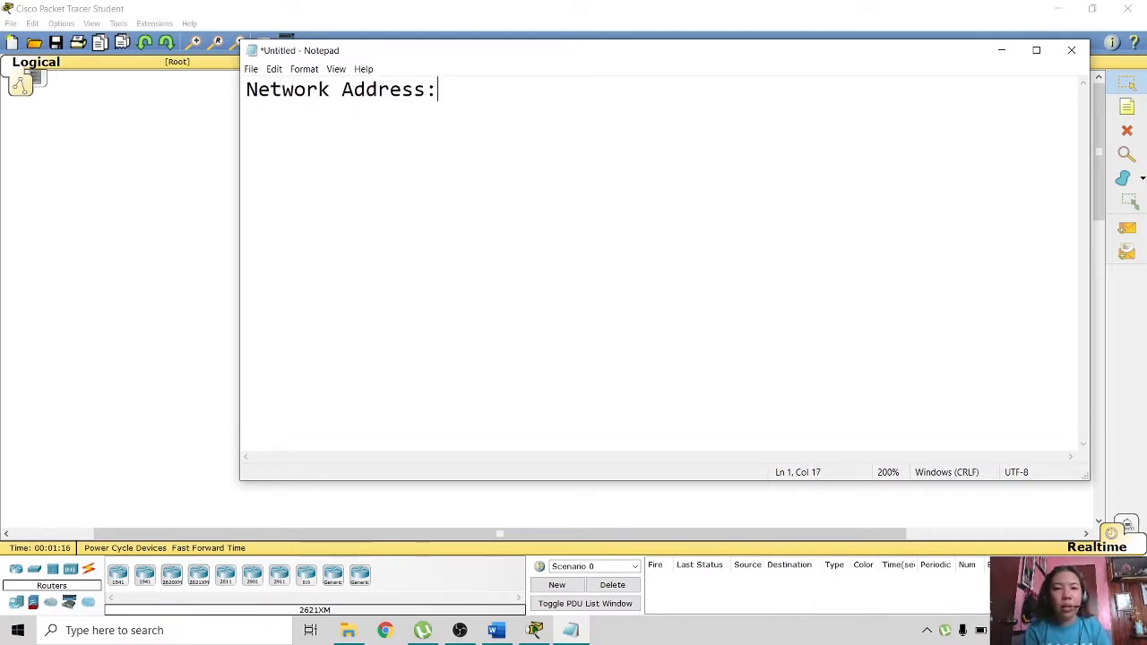
type(" 172")
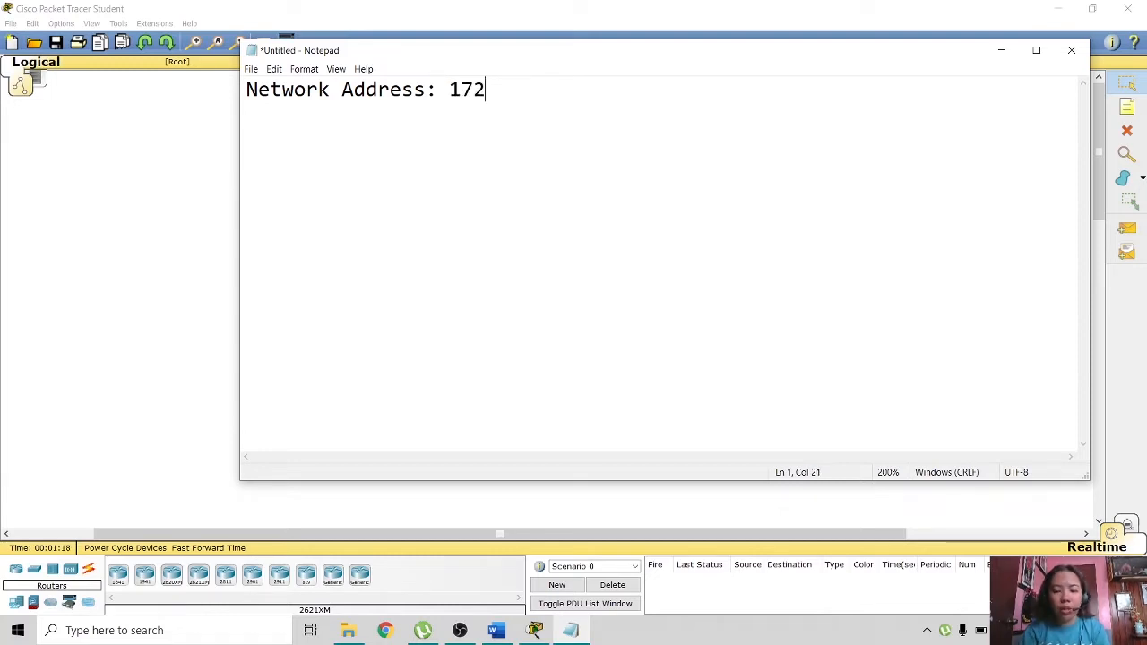
type(".16.0.0")
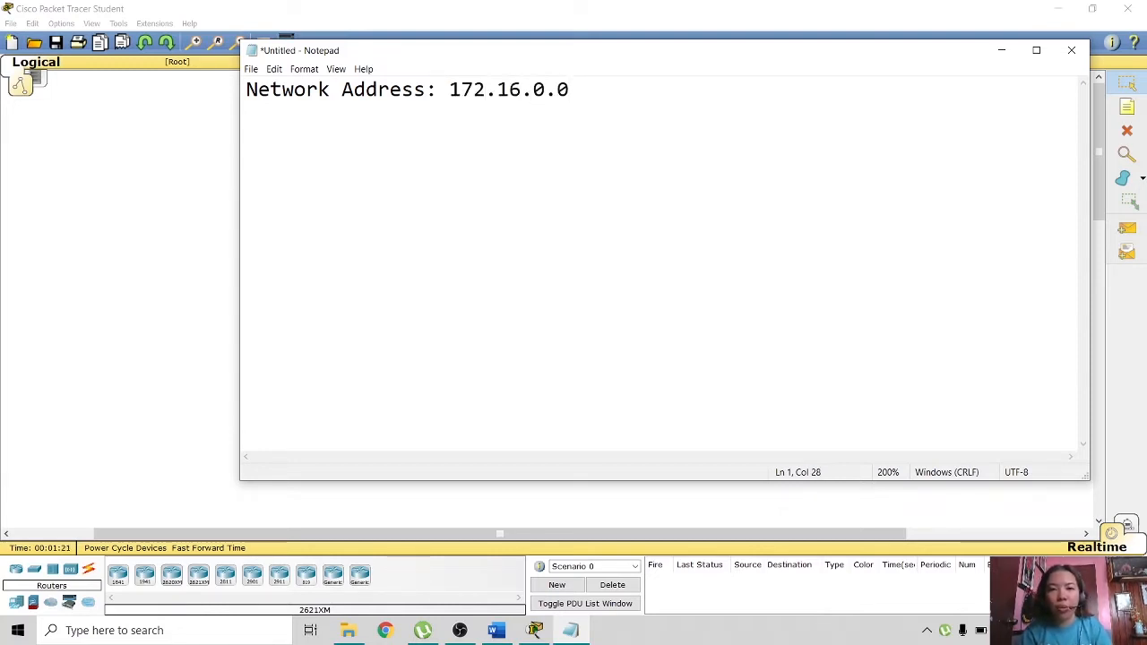
- Add lines 'Subnet Mask: 255.255.0.0' and 'CIDR: /16', then begin 'Broadcast Address:'
key("Return")
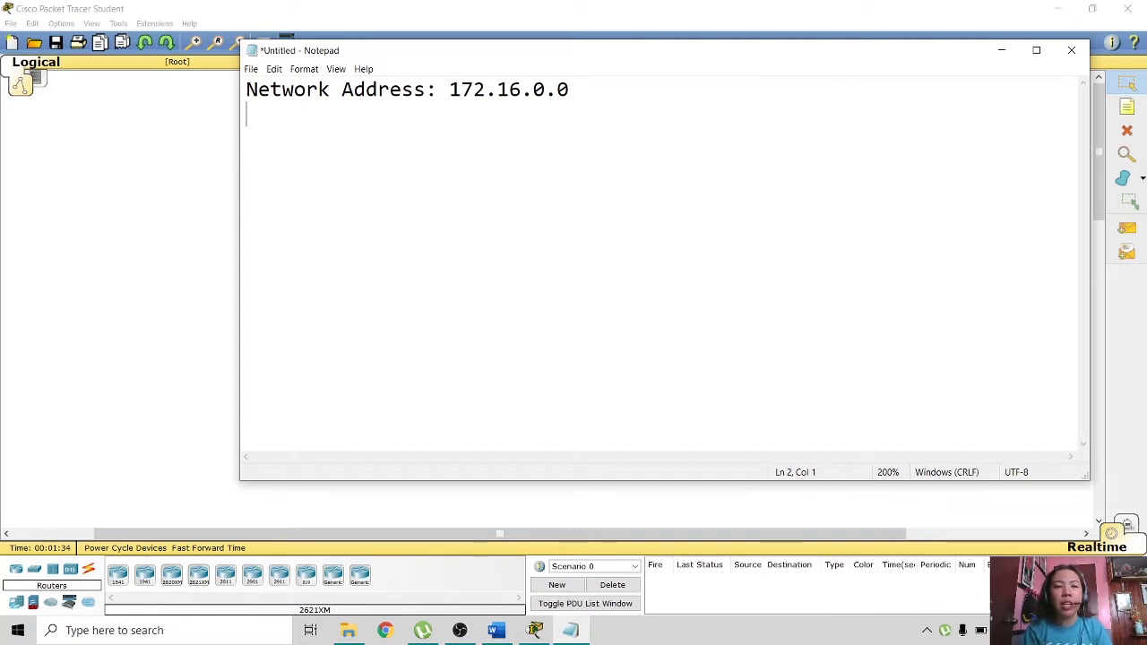
type("Su")
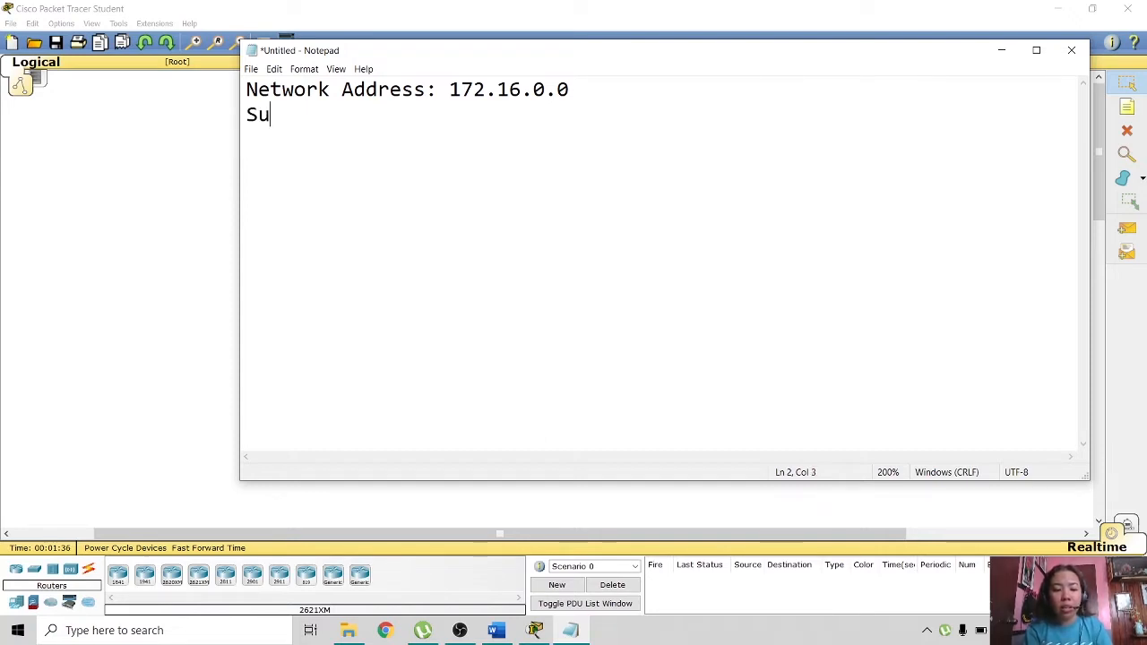
type("bnet Mask: ")
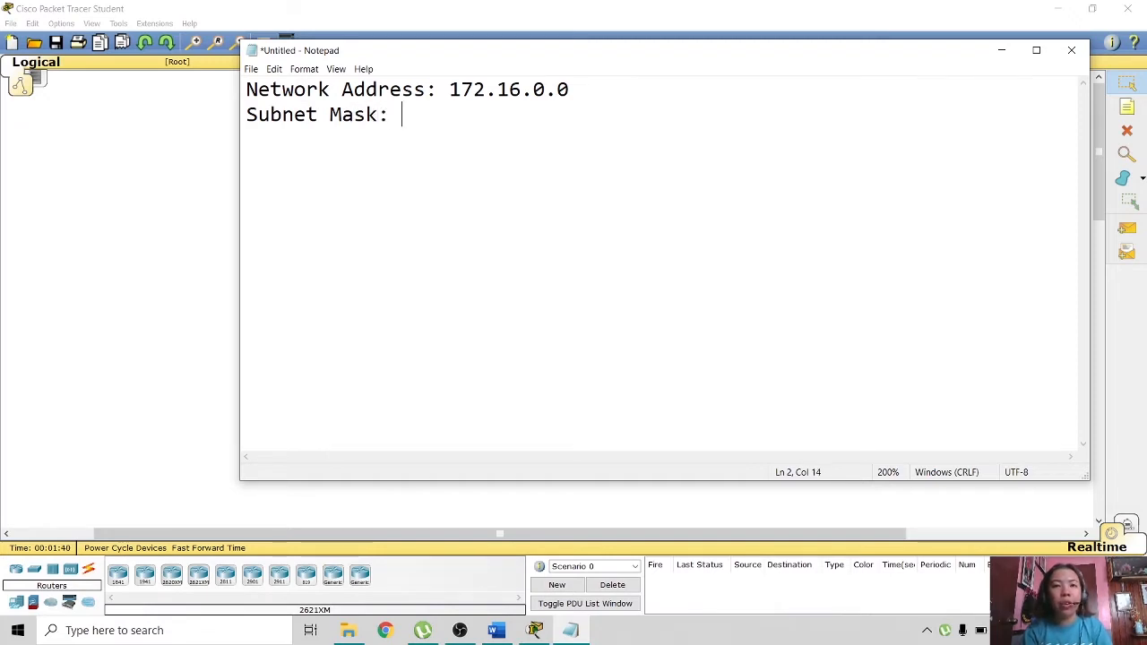
type("255")
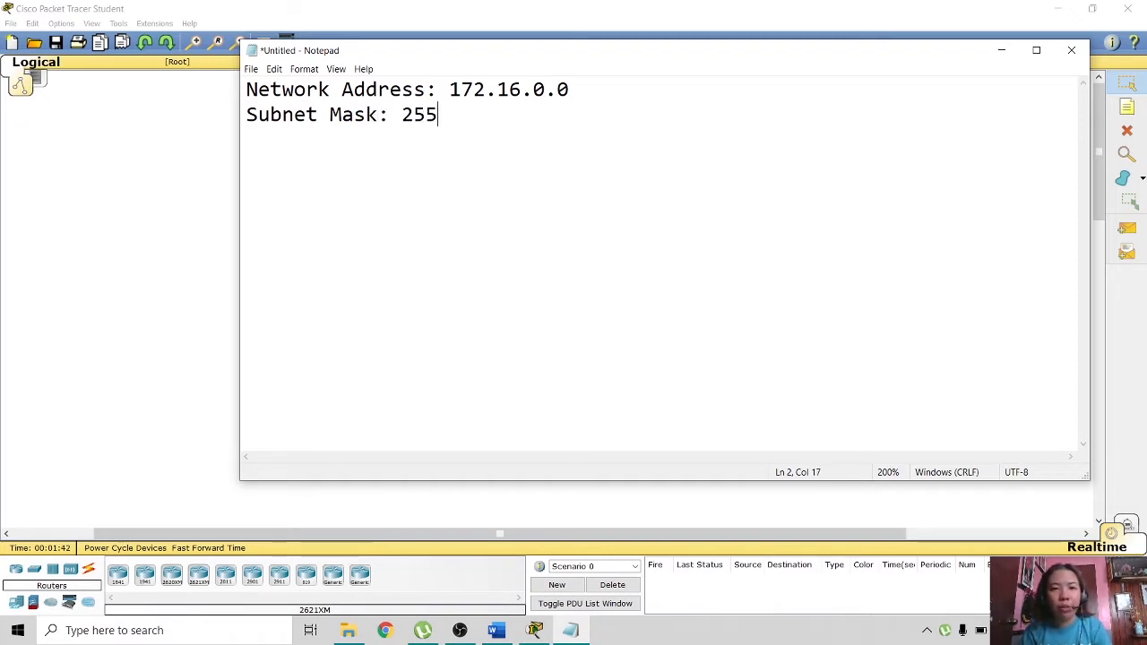
type(".255.")
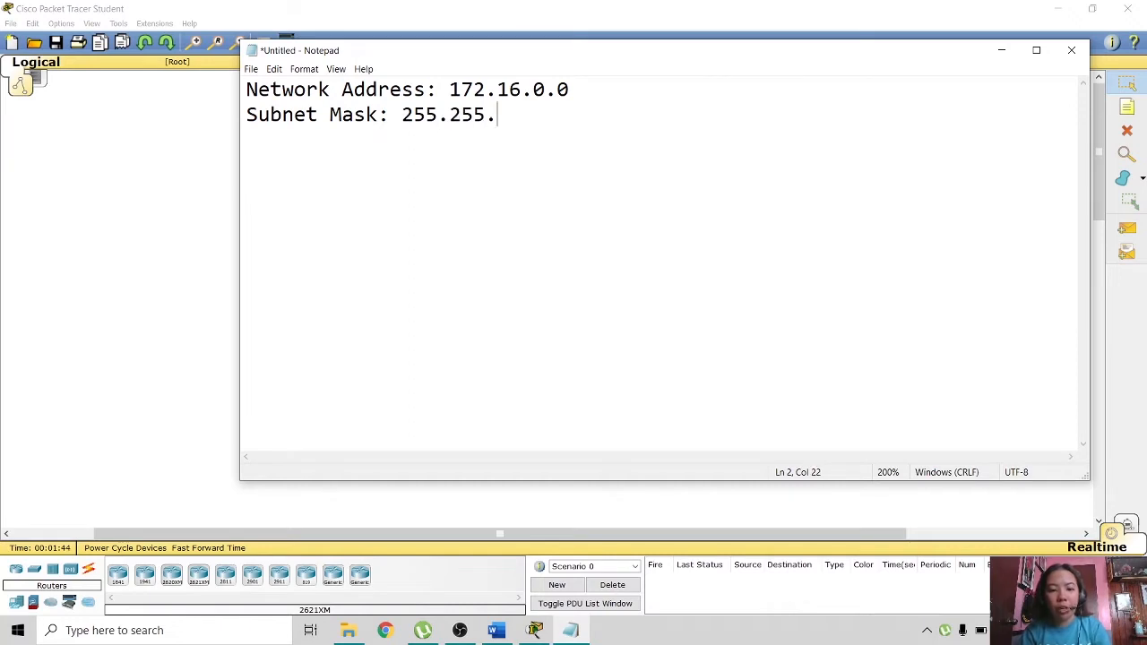
type("0.0")
key("Return")
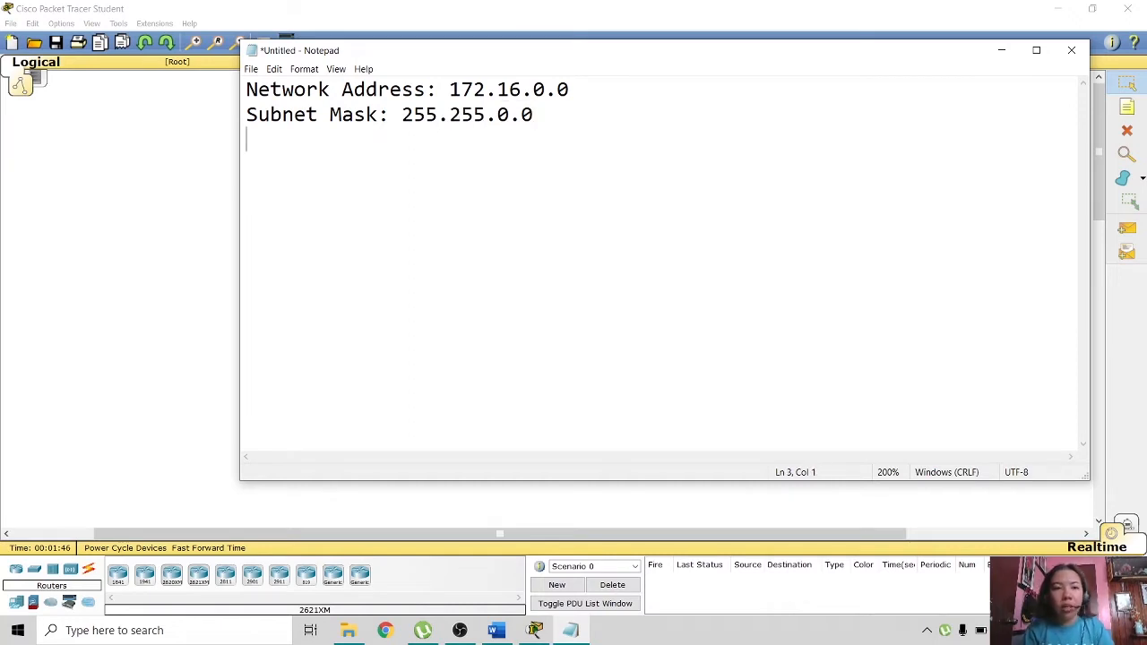
type("CIDR")
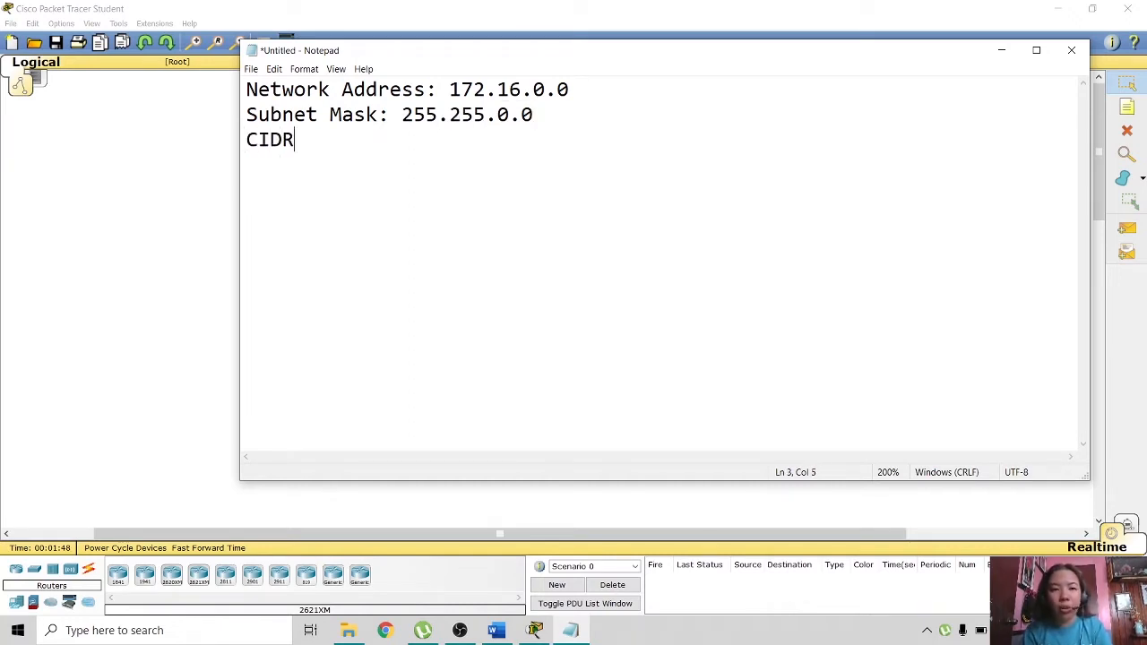
type(":")
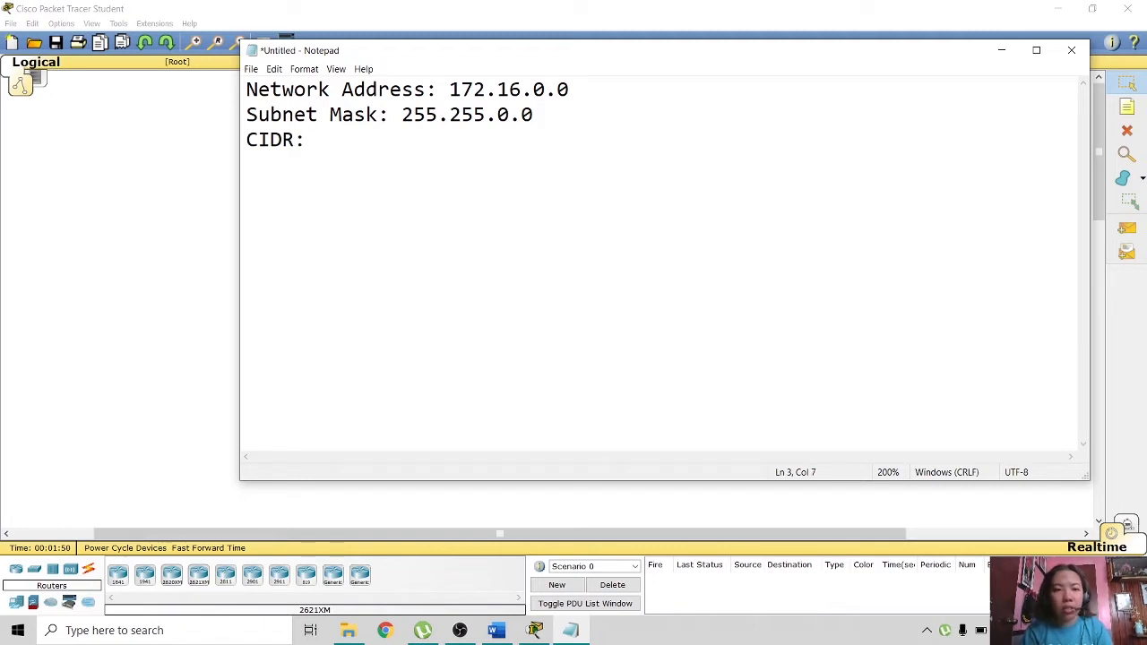
type(" /16")
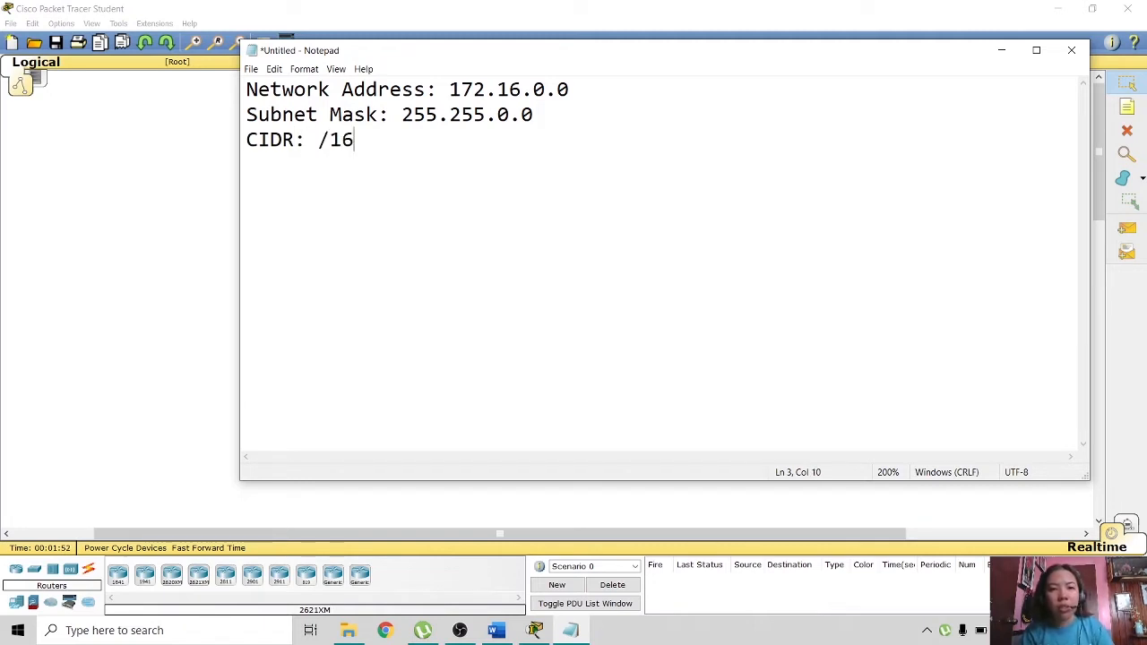
key("Return")
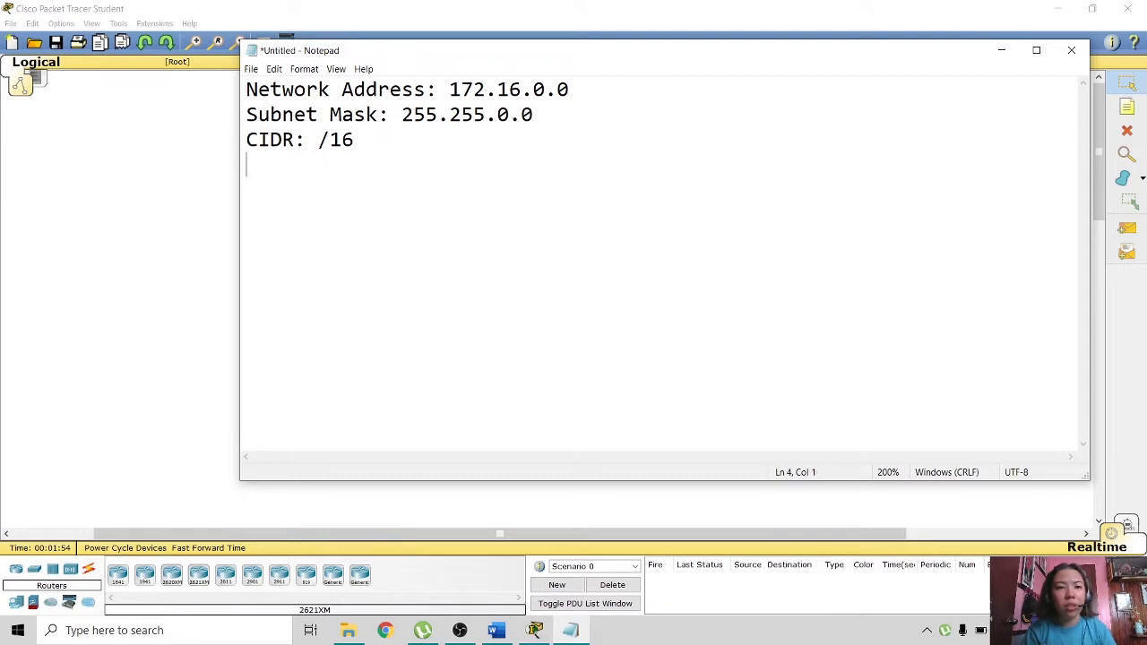
type("Broadcast")
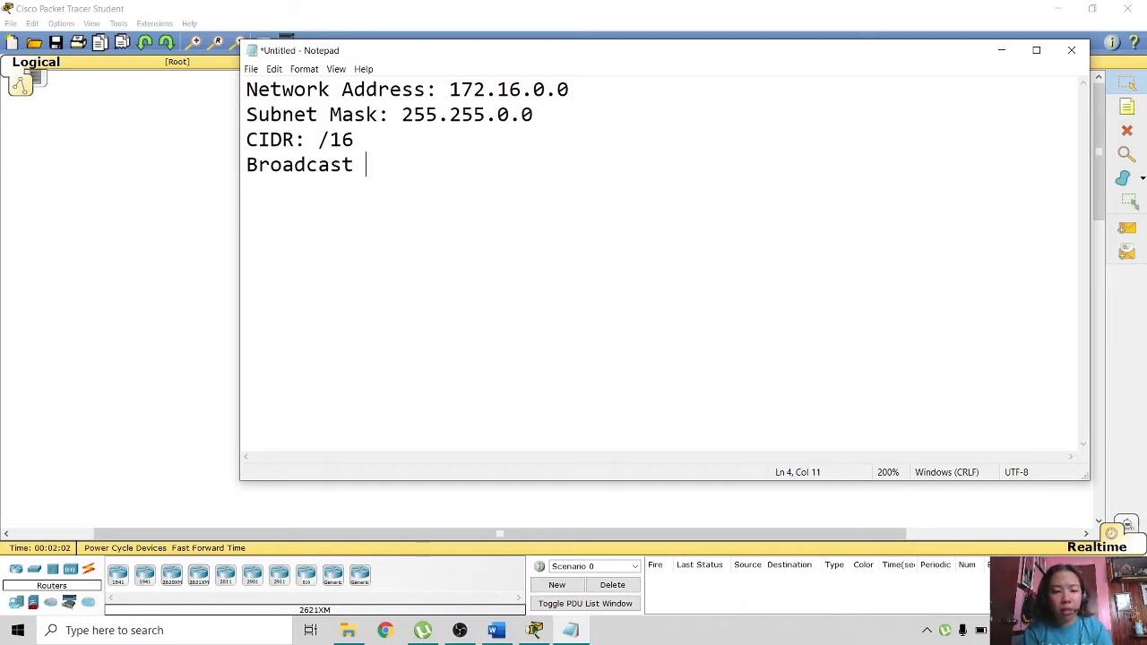
type("Addr")
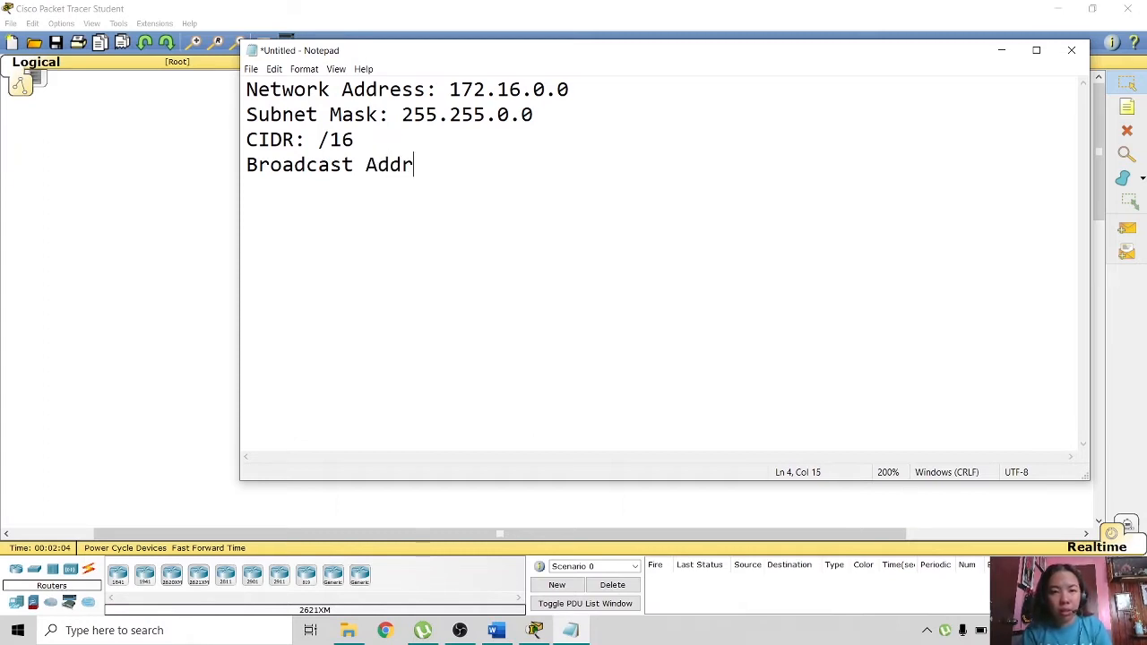
type("ess:")
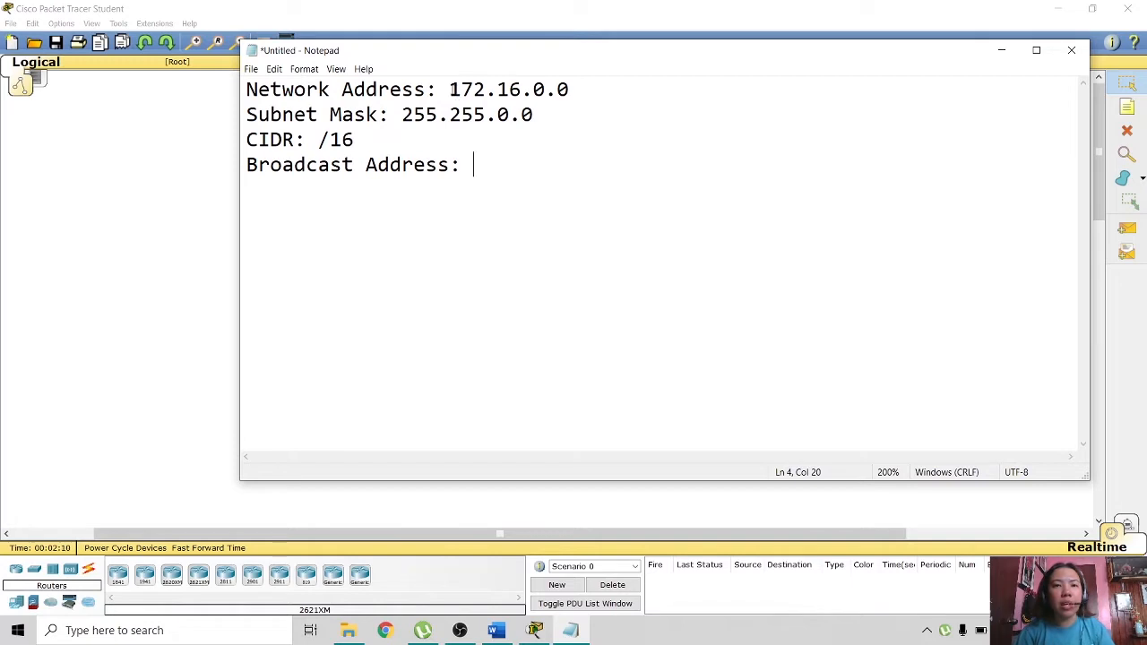
- Copy 172.16.0.0 and 255.255.0.0 onto scratch lines below the Broadcast Address line
left_click(454, 89)
left_click_drag(451, 89, 574, 89)
key("ctrl+c")
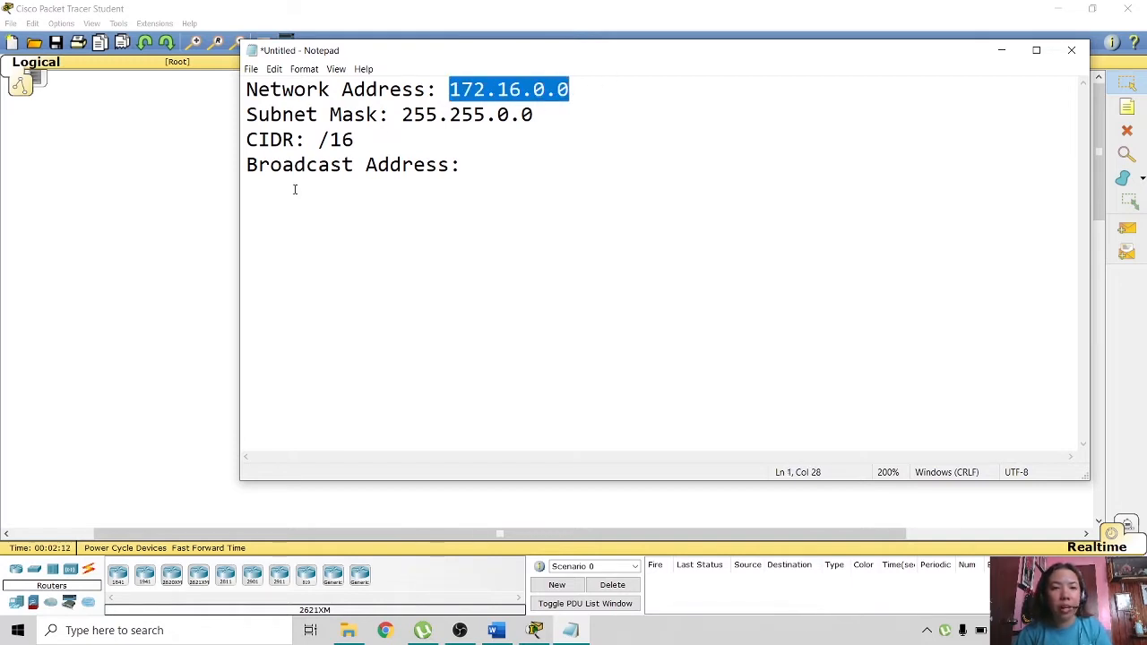
left_click(270, 199)
left_click(511, 169)
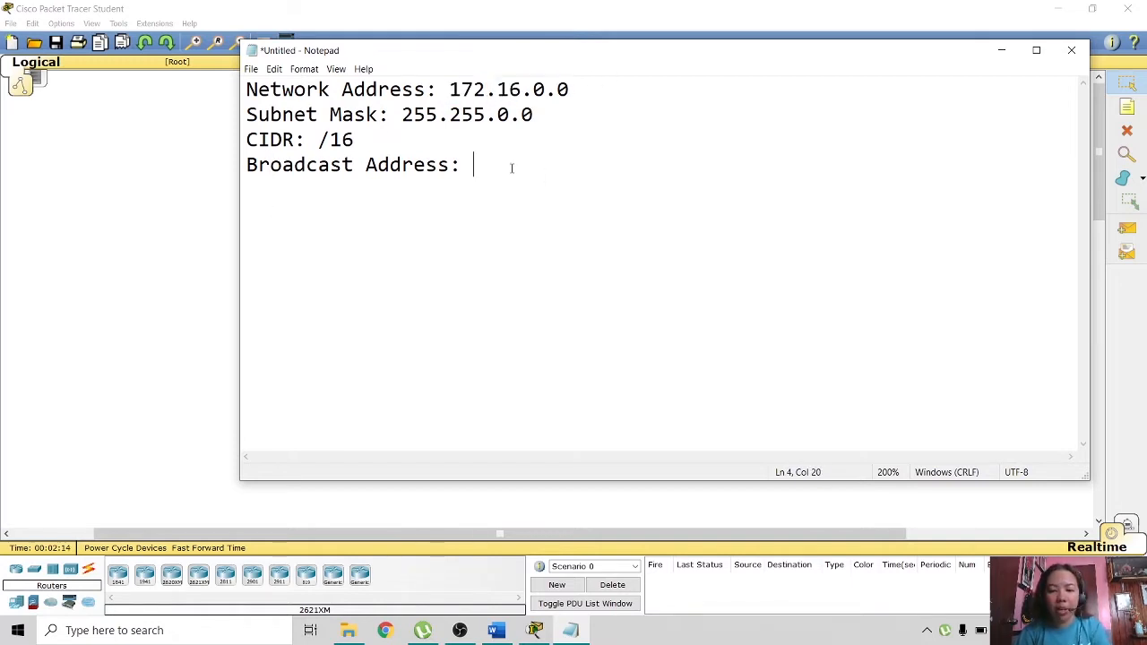
key("Return")
key("ctrl+v")
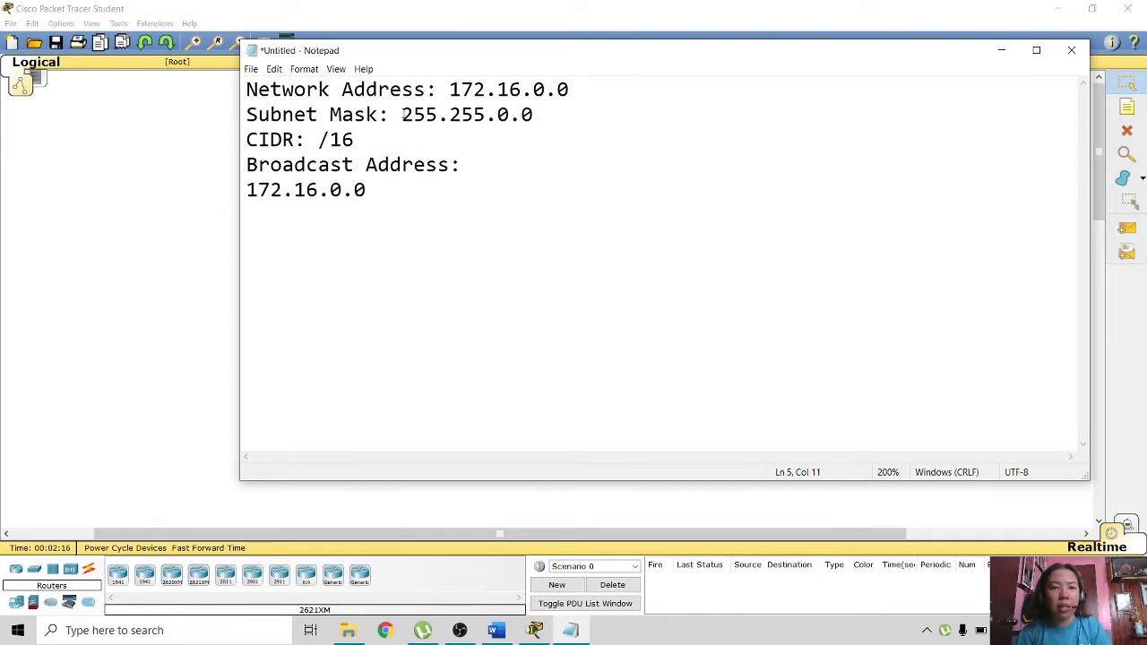
left_click_drag(402, 114, 533, 115)
key("ctrl+c")
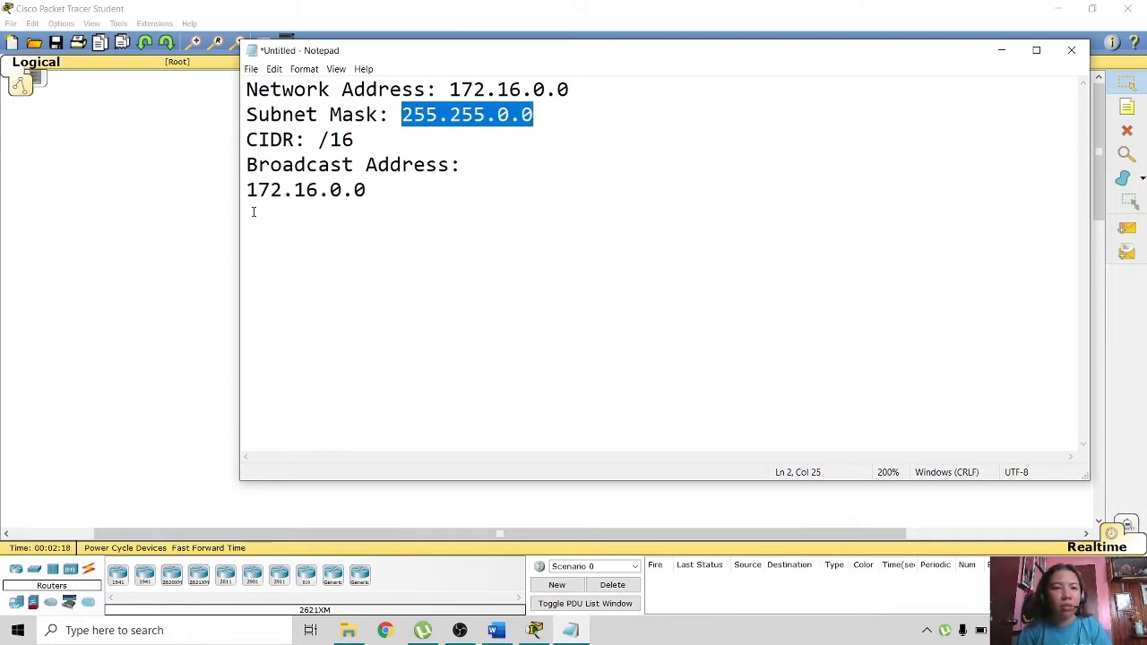
left_click(255, 206)
left_click(410, 190)
key("Return")
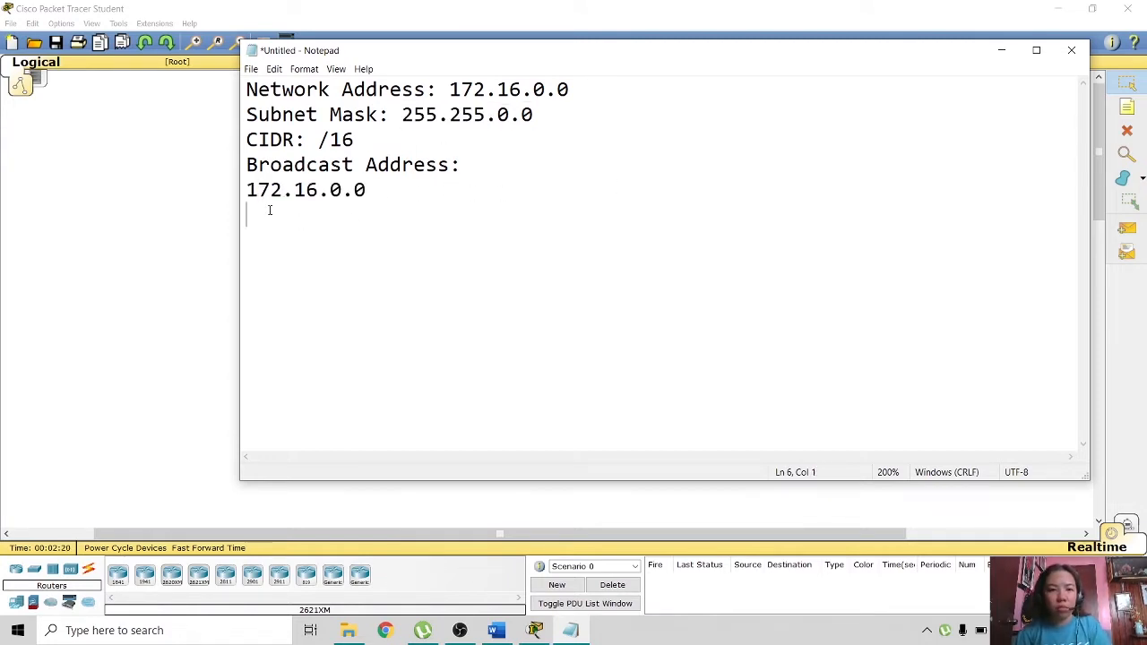
key("ctrl+v")
- Type broadcast address 172.16.255.255 after 'Broadcast Address:', working from the scratch lines
left_click(294, 215)
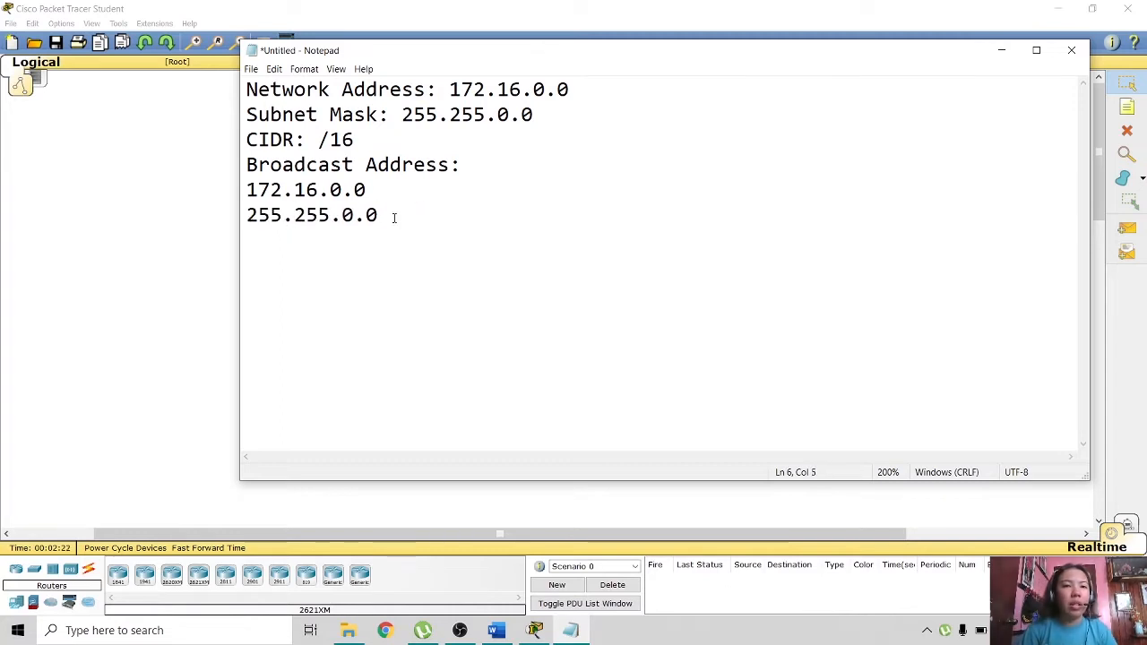
left_click(249, 216)
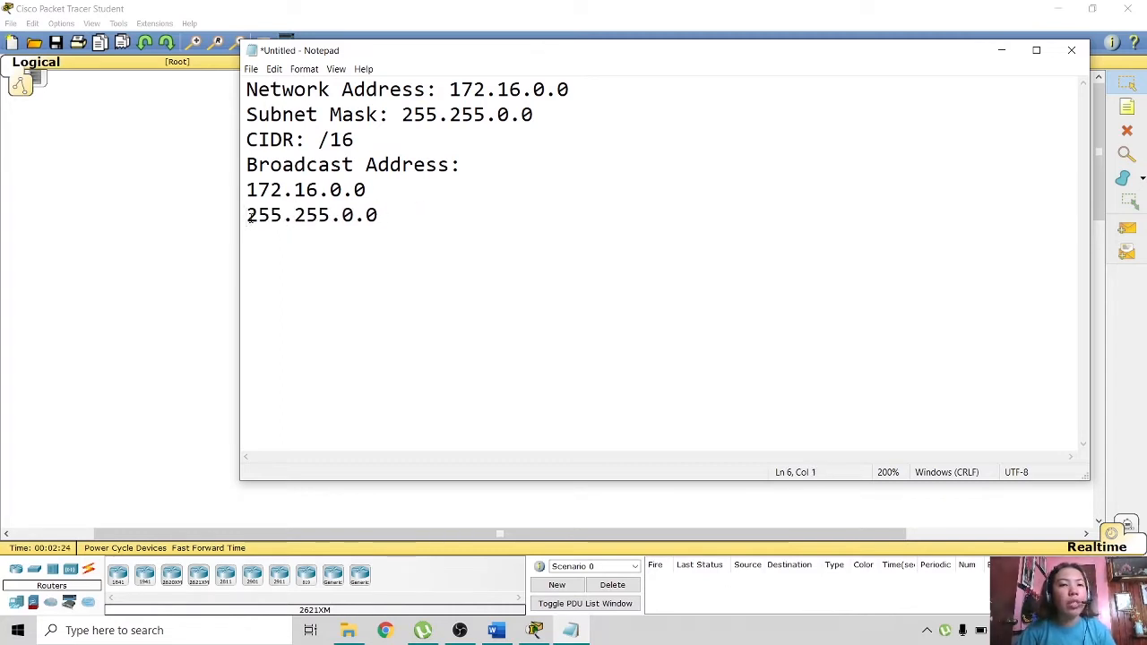
left_click_drag(249, 216, 285, 218)
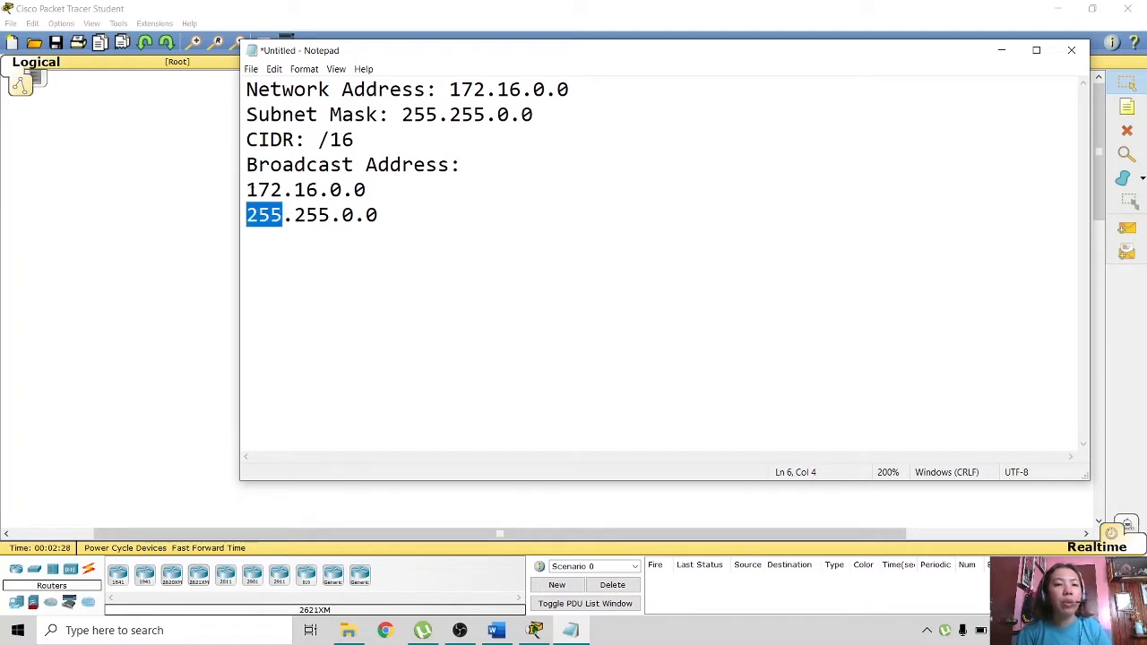
left_click(247, 190)
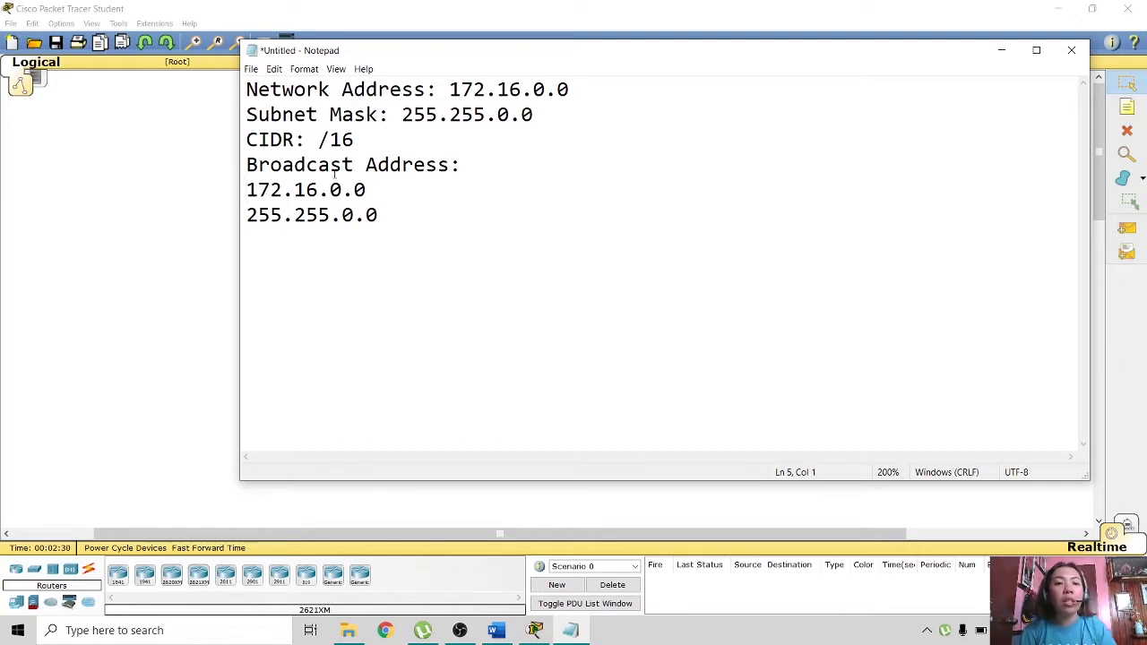
left_click(485, 169)
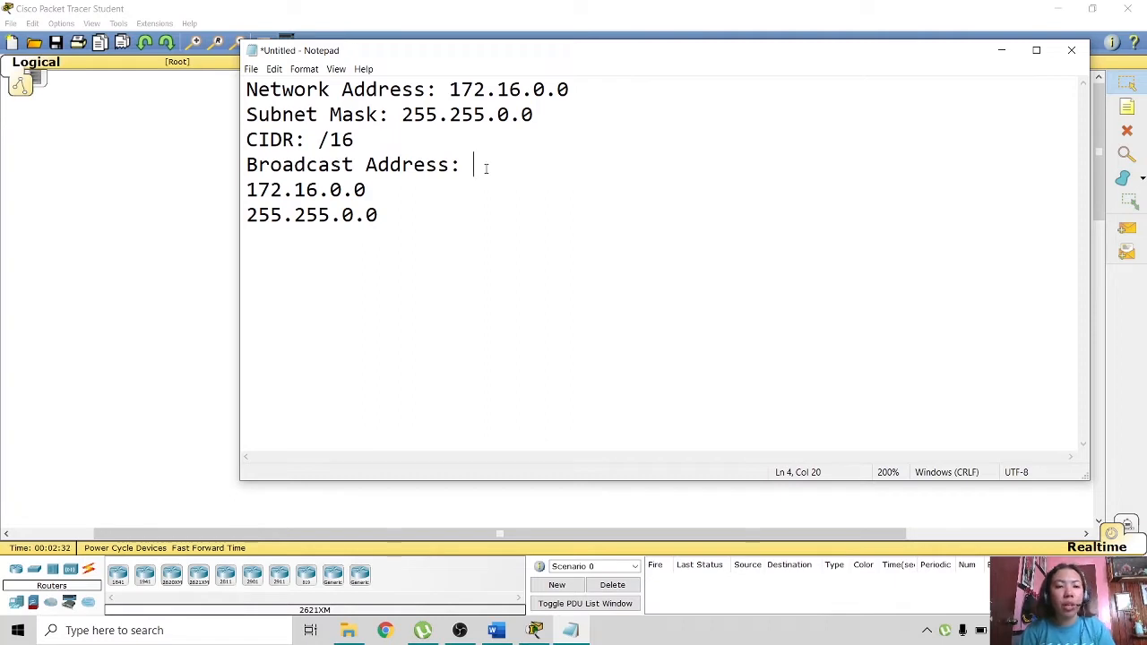
type("17")
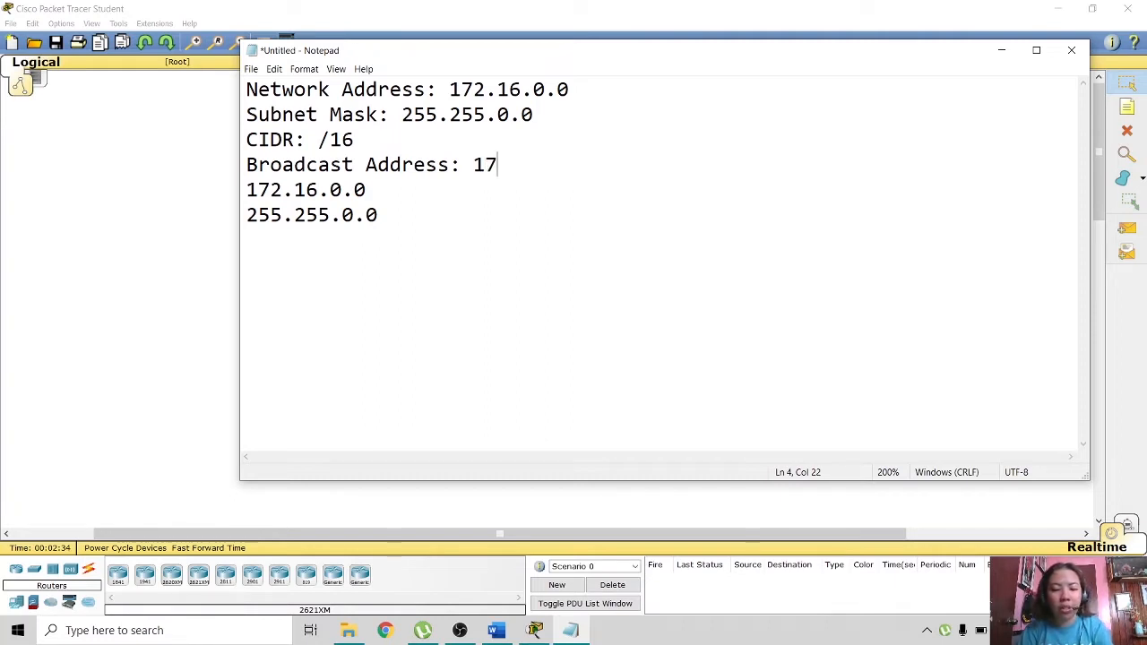
type("2.")
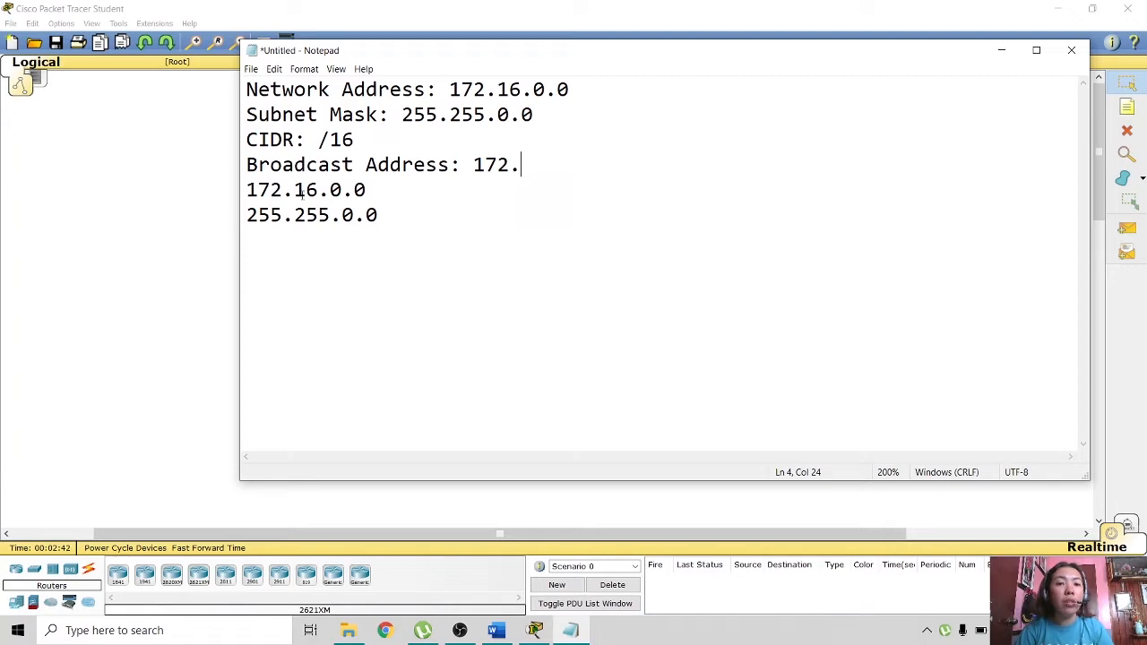
left_click(296, 189)
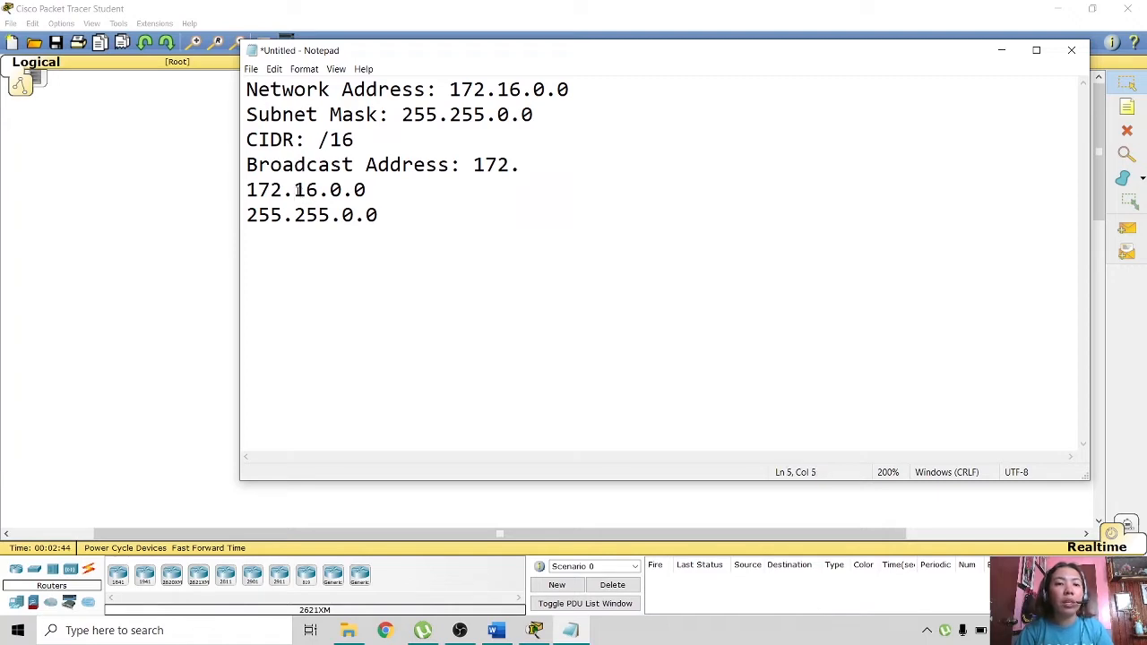
left_click(541, 170)
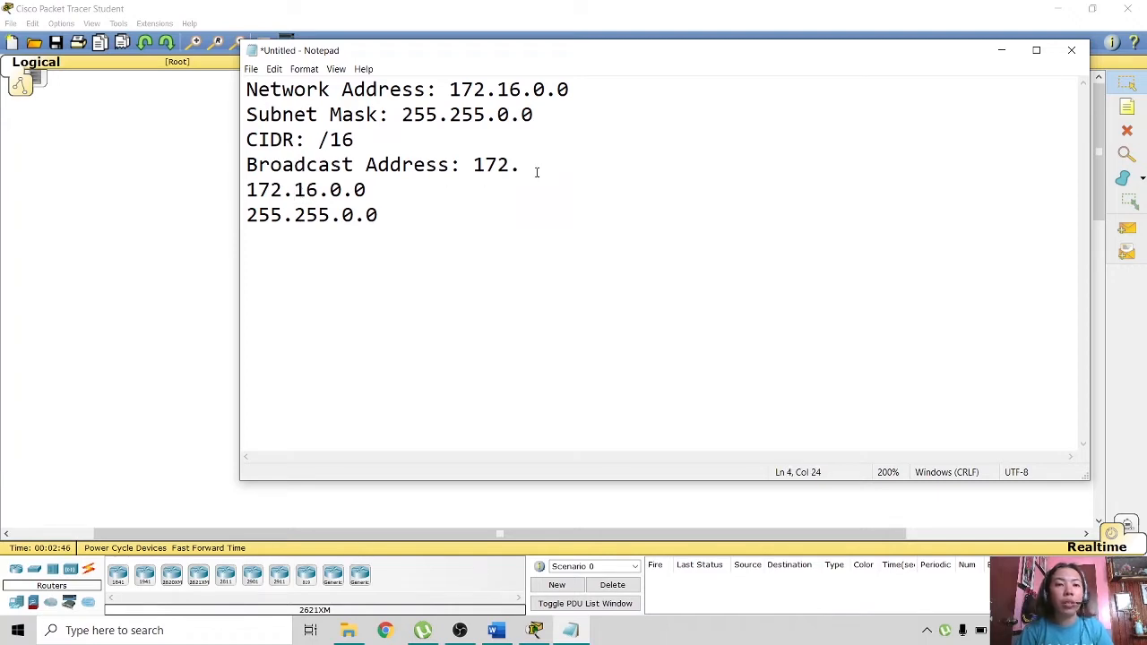
type("16.")
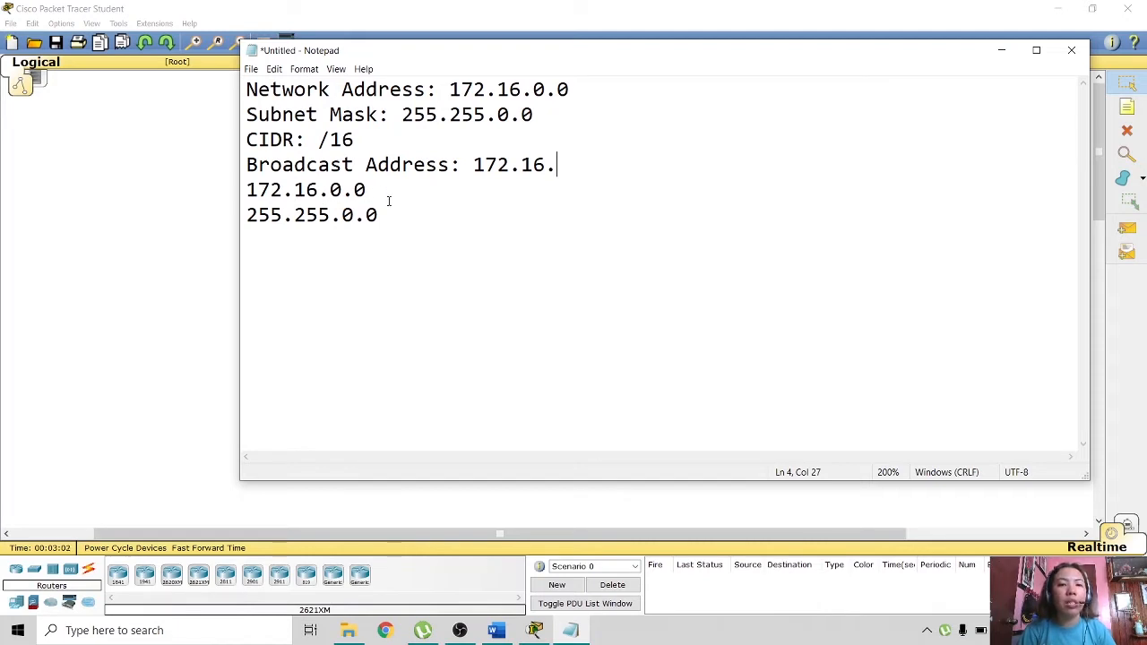
type("2")
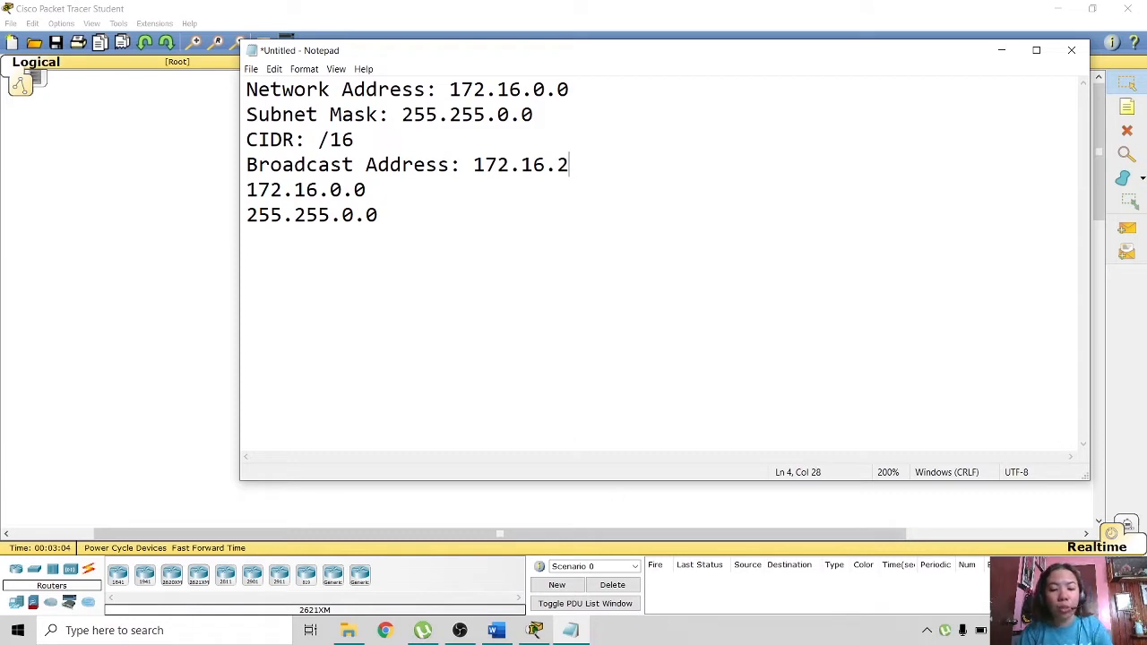
type("55.255")
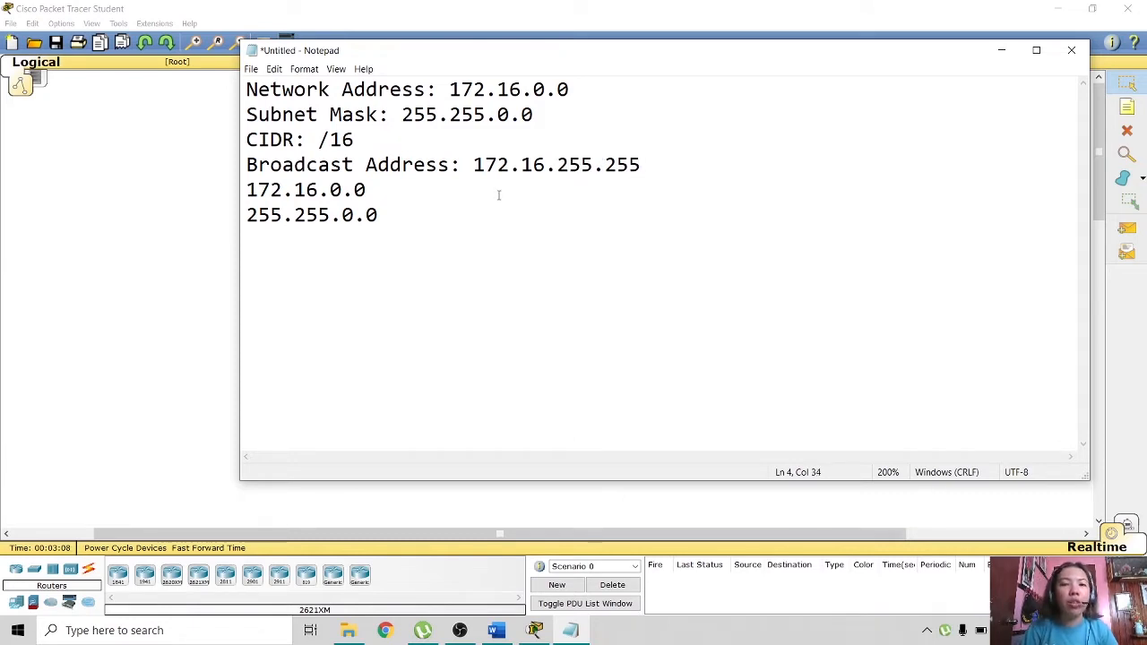
- Replace the scratch lines with host range 172.16.0.1 - 172.16.255.254, then select all the notes
left_click_drag(404, 229, 249, 190)
key("BackSpace")
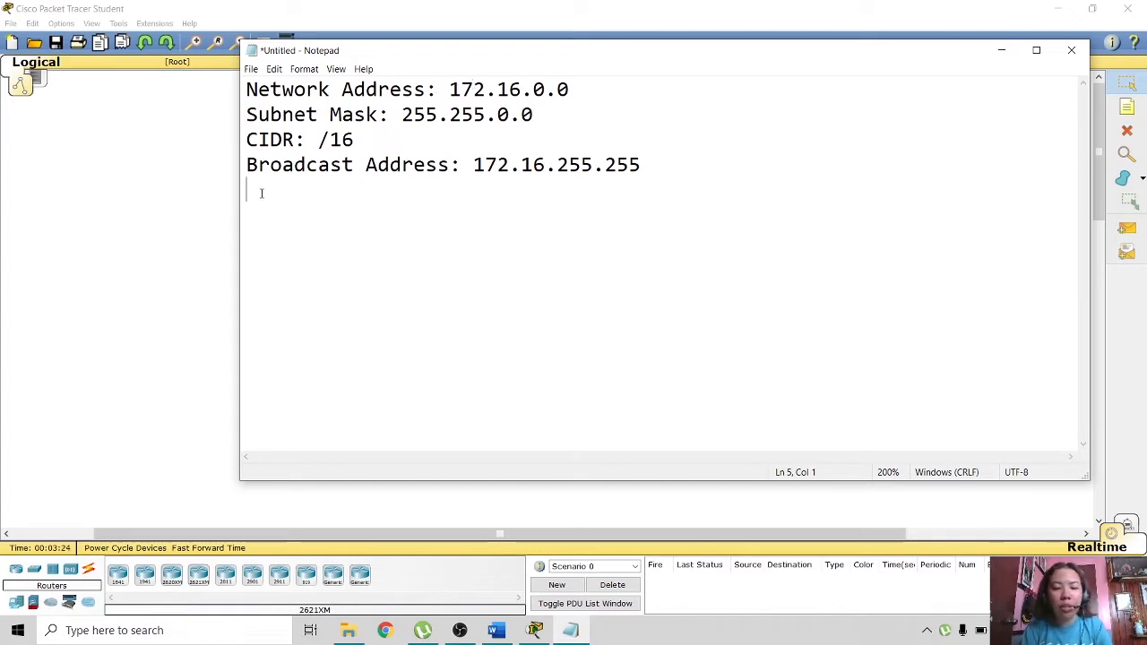
type("172.16")
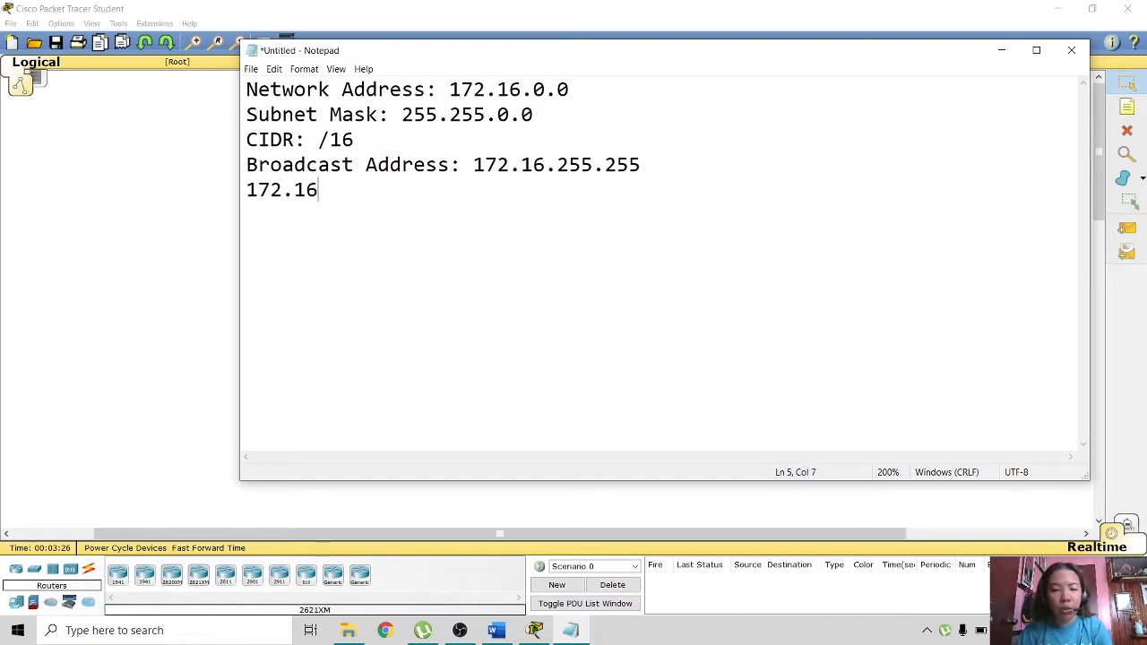
type(".0.1")
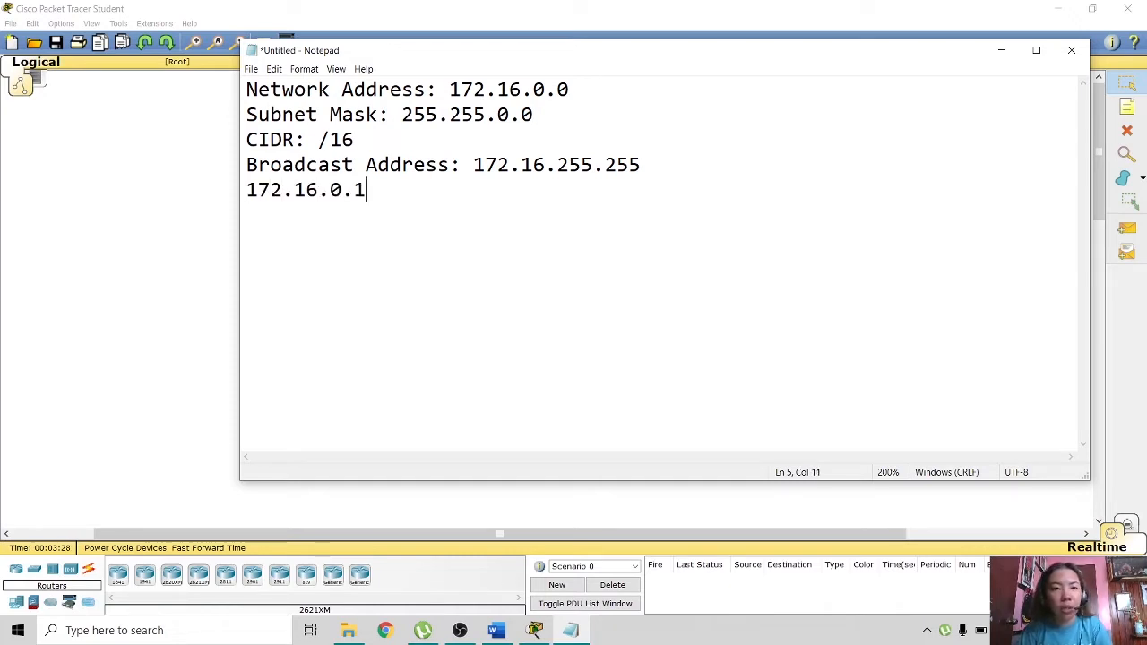
type("-")
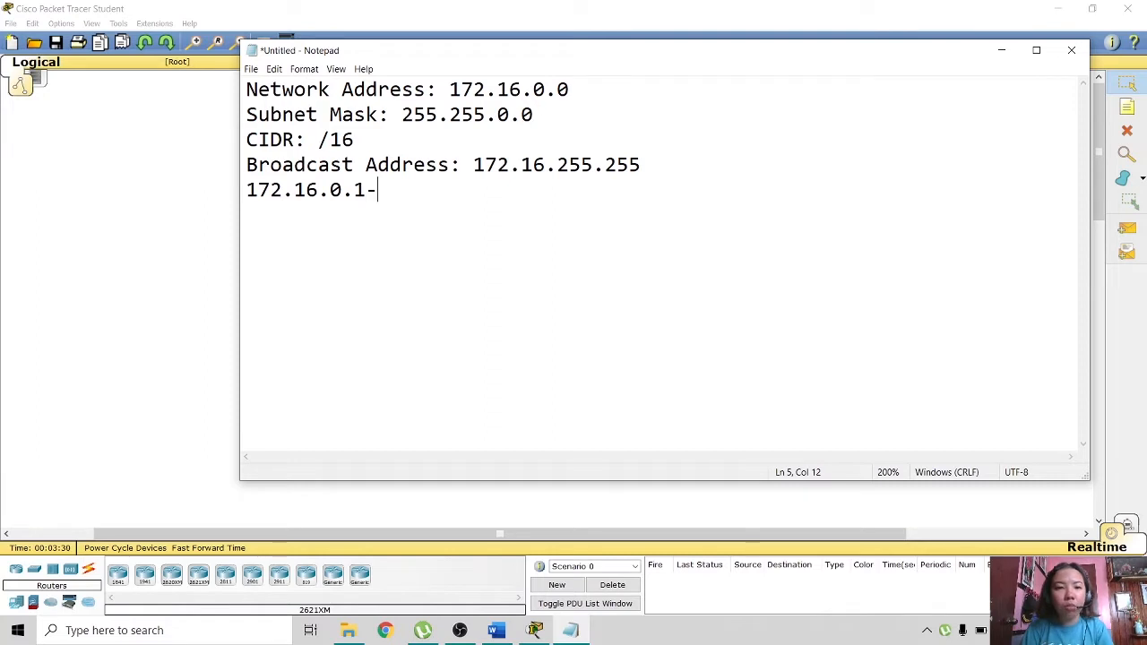
key("BackSpace")
type("- ")
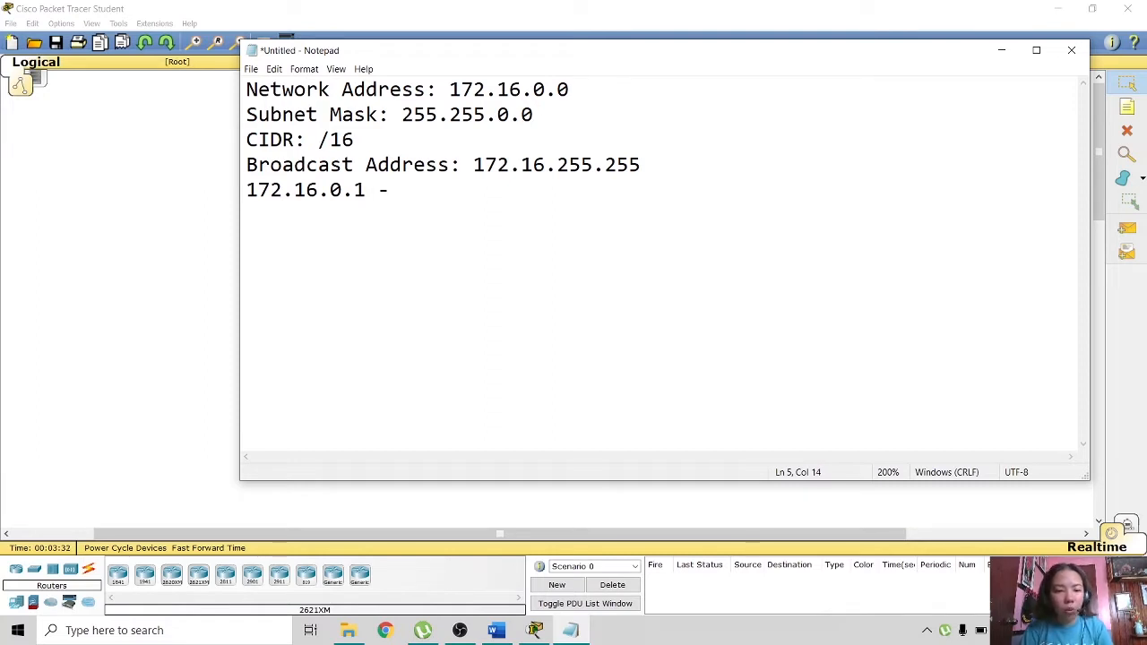
type("172.16.")
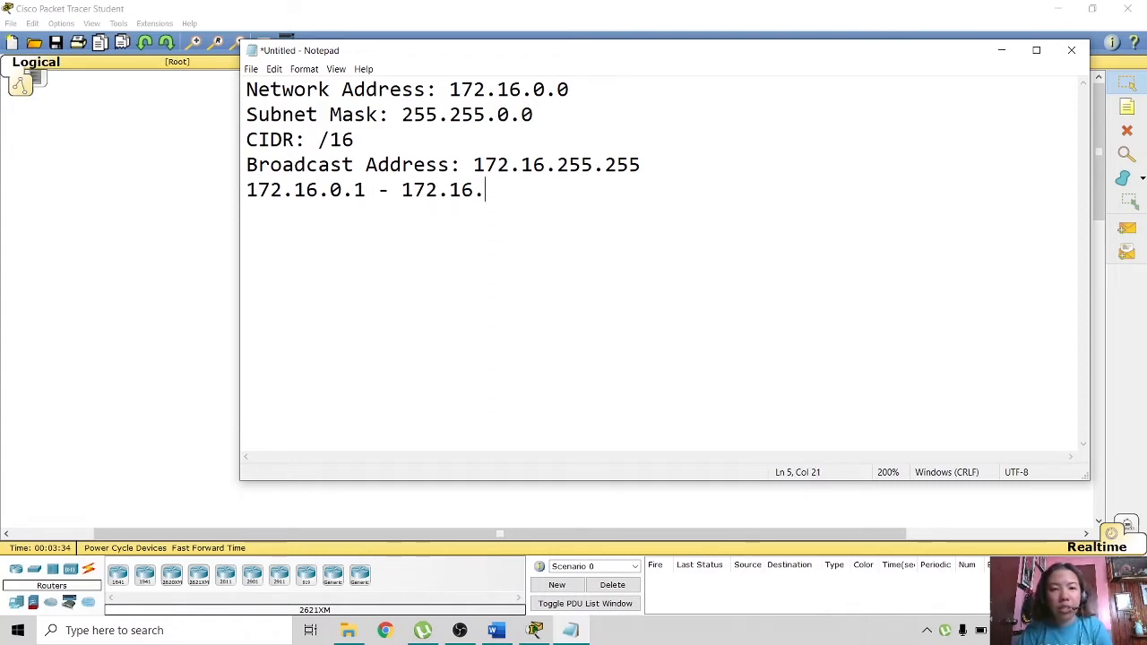
type("255.")
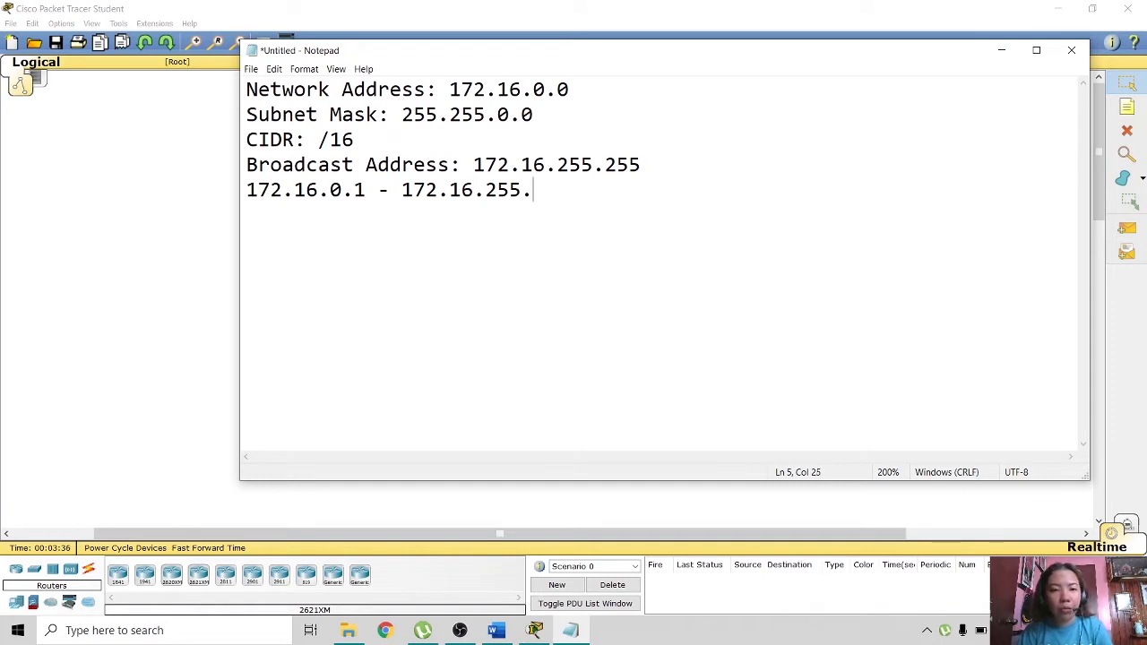
type("254")
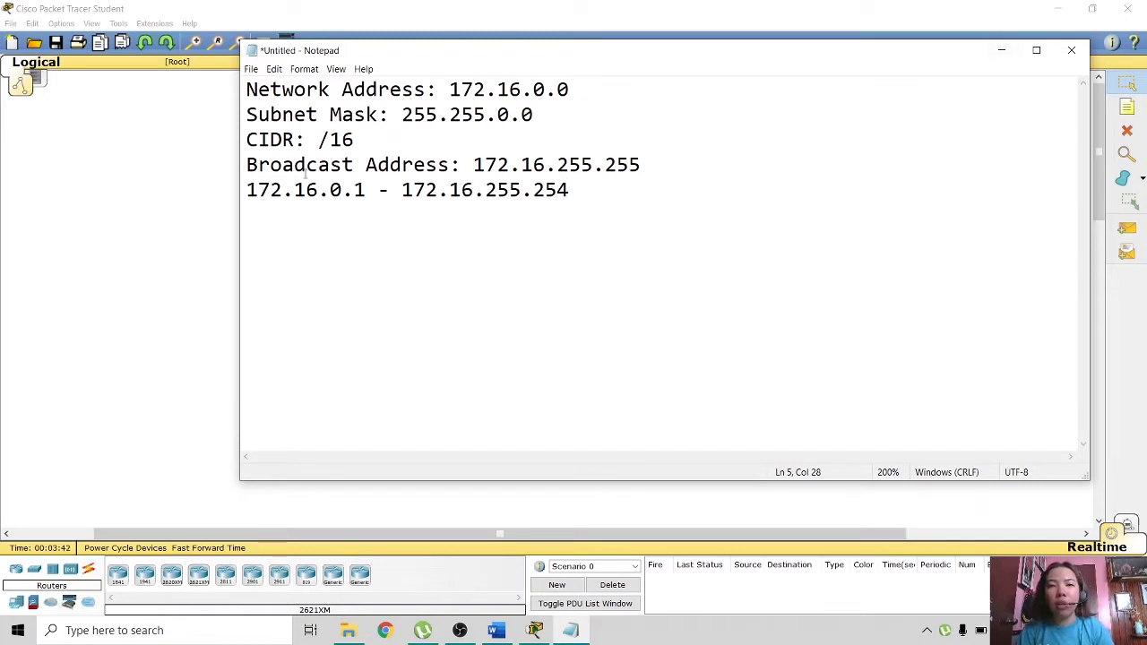
left_click(279, 140)
left_click_drag(247, 90, 637, 203)
key("ctrl+c")
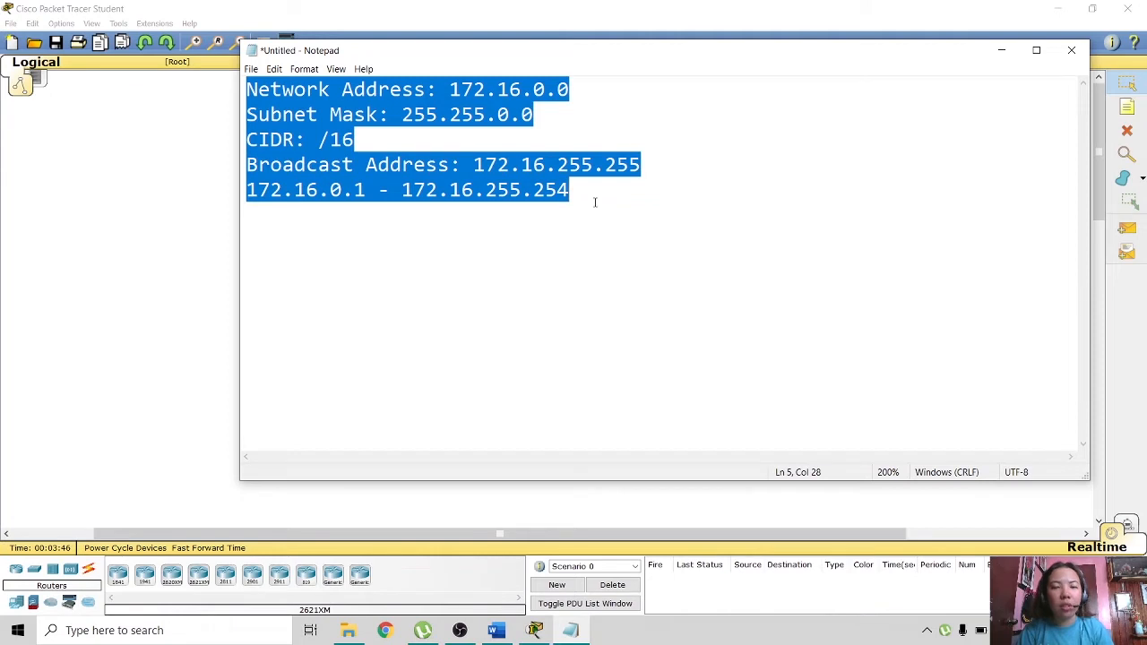
- Paste the 172.16.0.0 addressing details as a note near the top of the workspace
left_click(1001, 50)
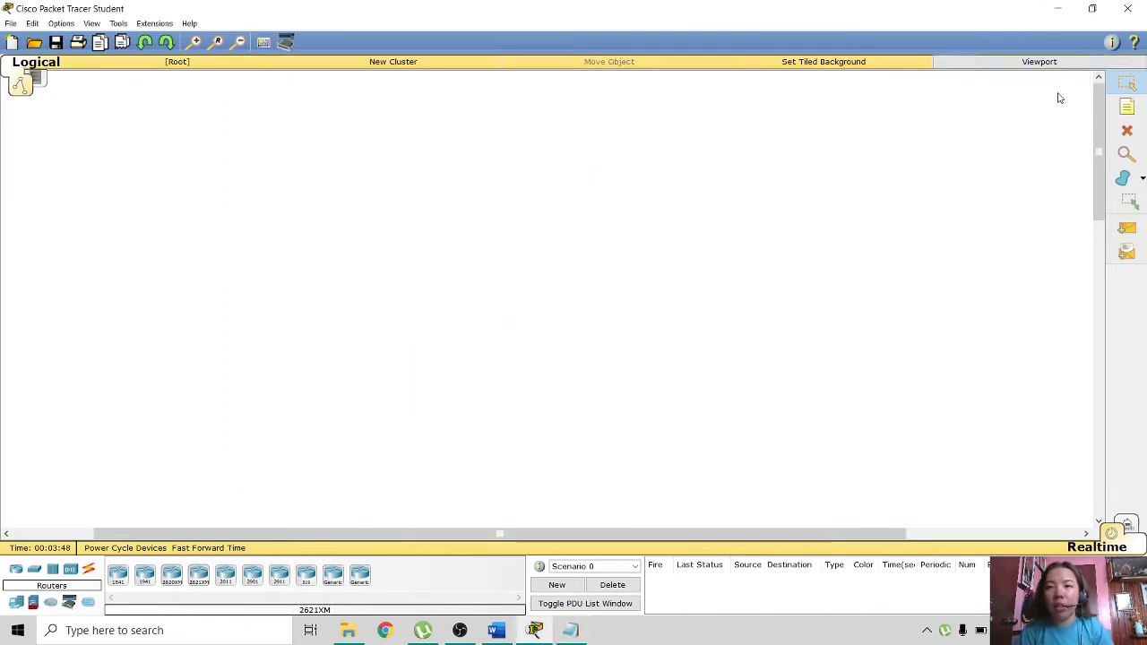
left_click(1136, 108)
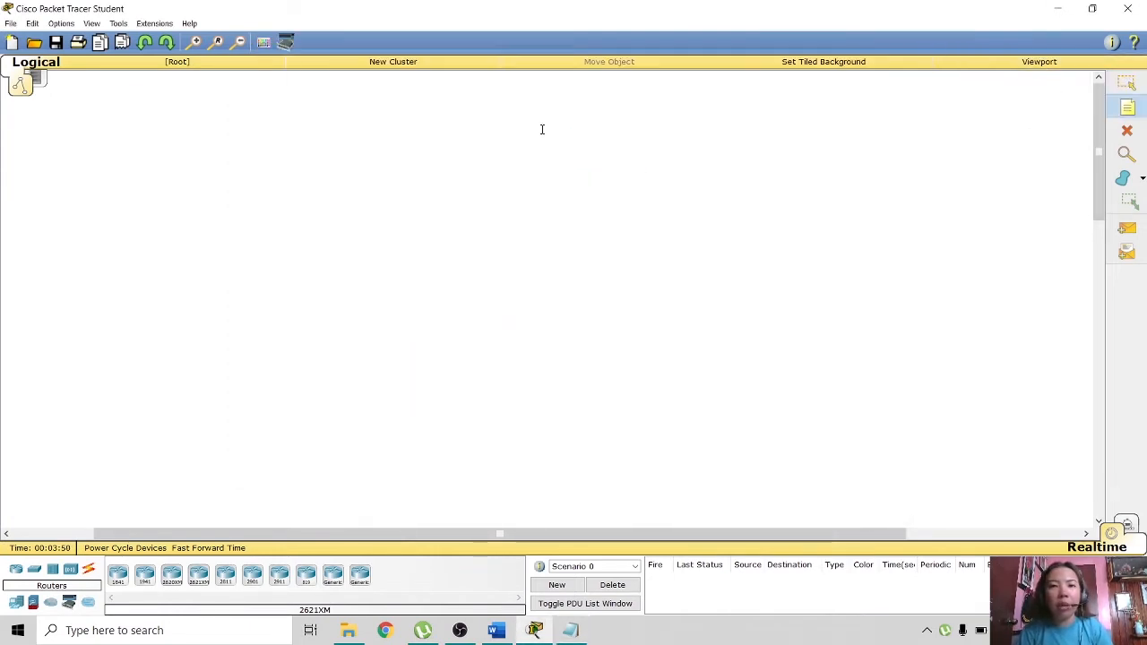
left_click(463, 93)
key("ctrl+v")
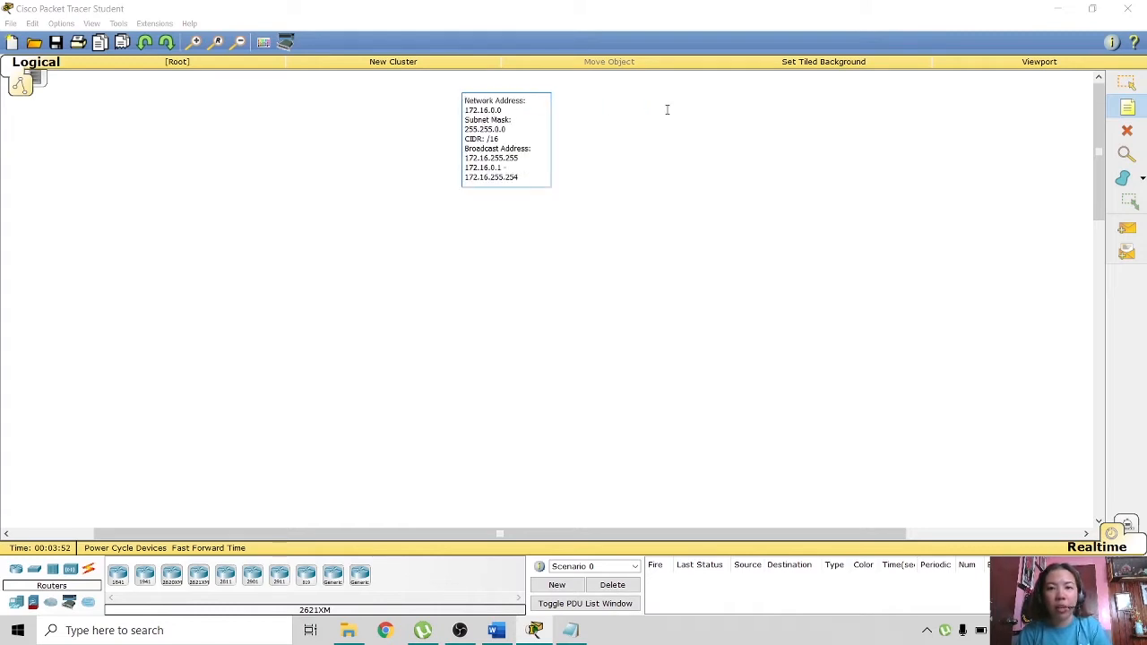
left_click(762, 160)
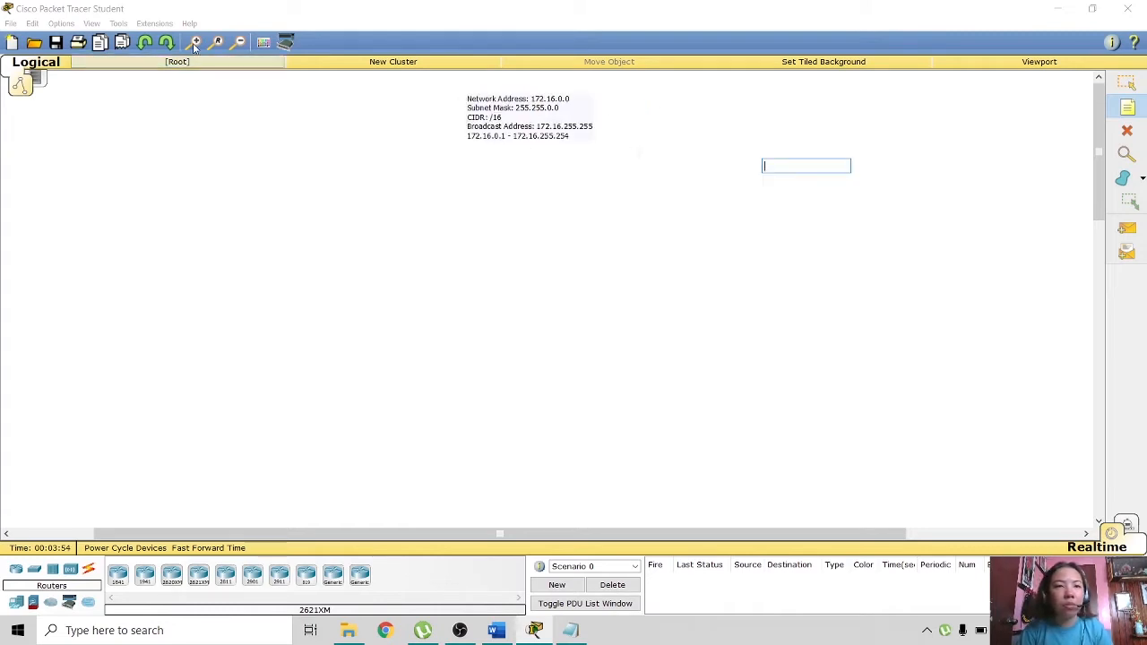
left_click(493, 133)
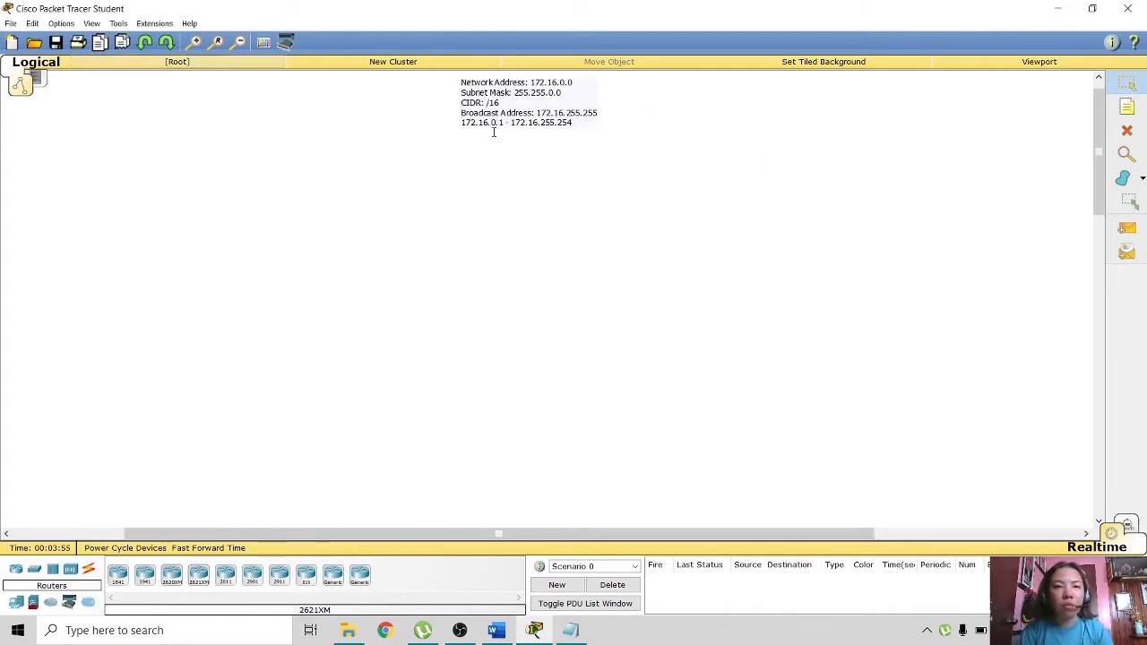
left_click(194, 42)
scroll(1094, 194, "up", 1)
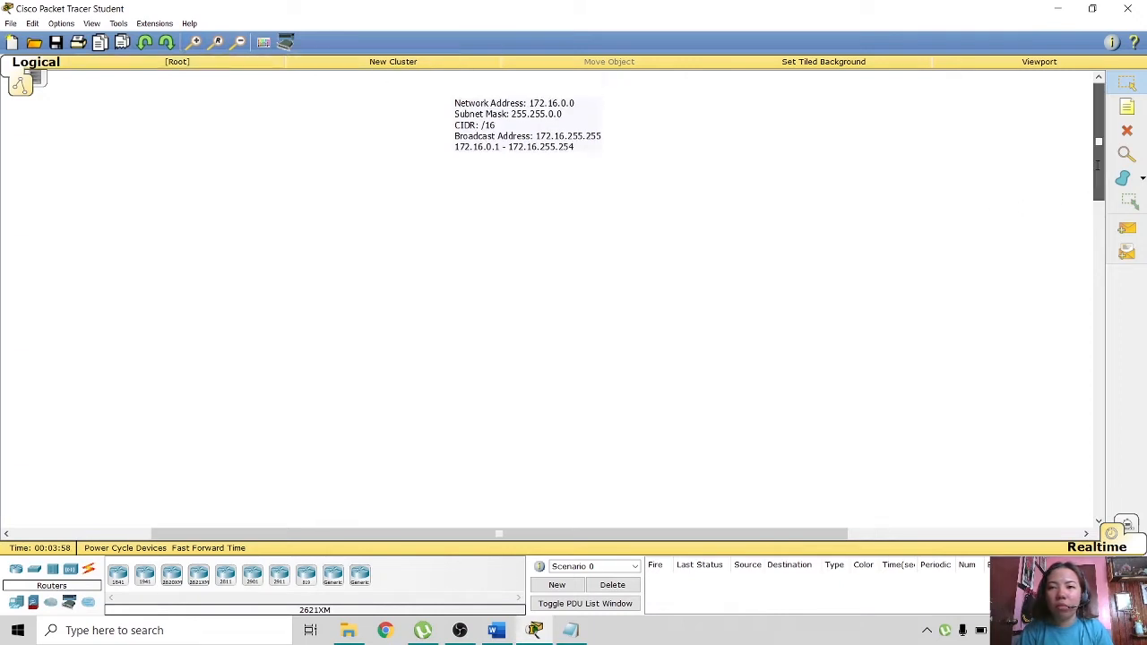
left_click(1128, 107)
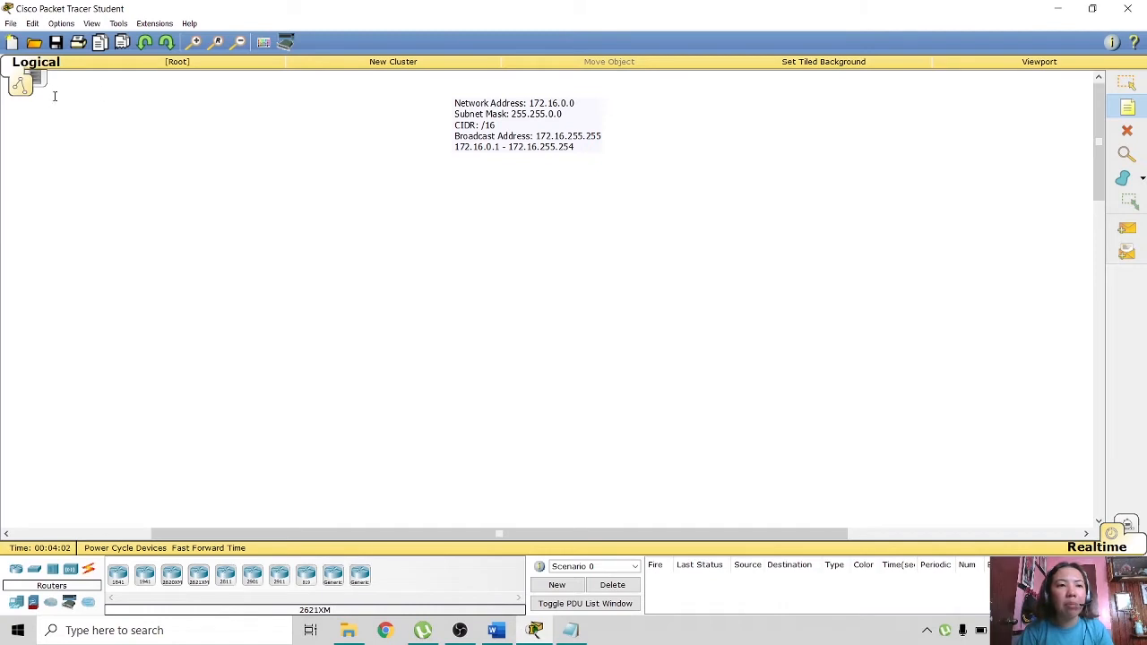
- Add a top-left note with the author's name and section BSECE, and nudge it into place
left_click(41, 105)
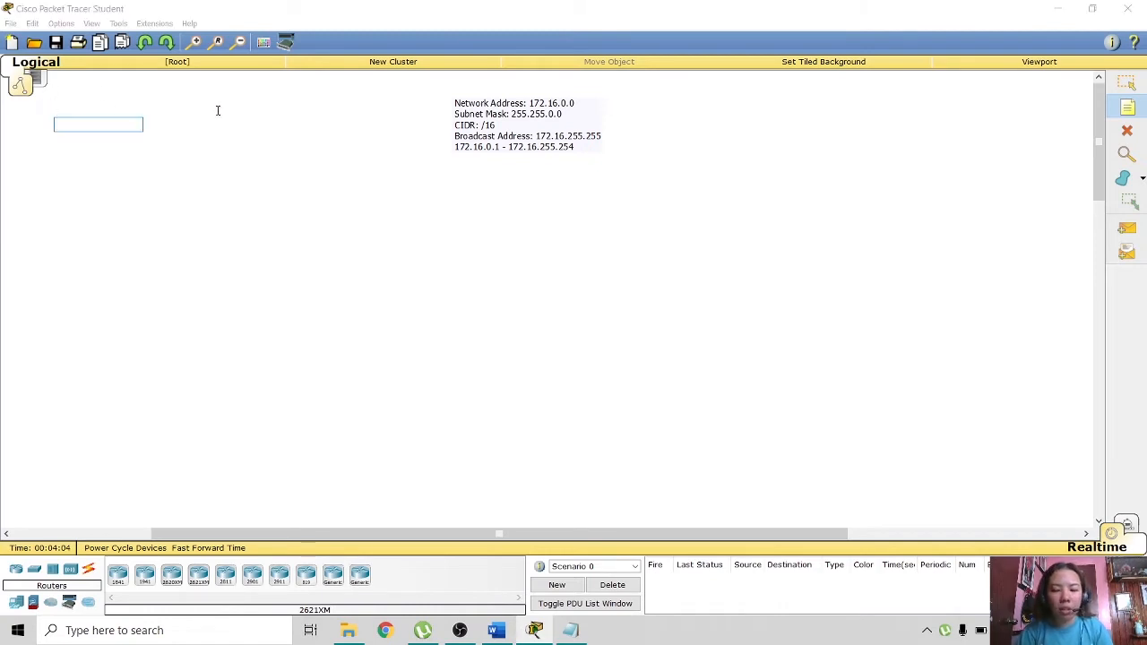
type("Pearl Joyce A.")
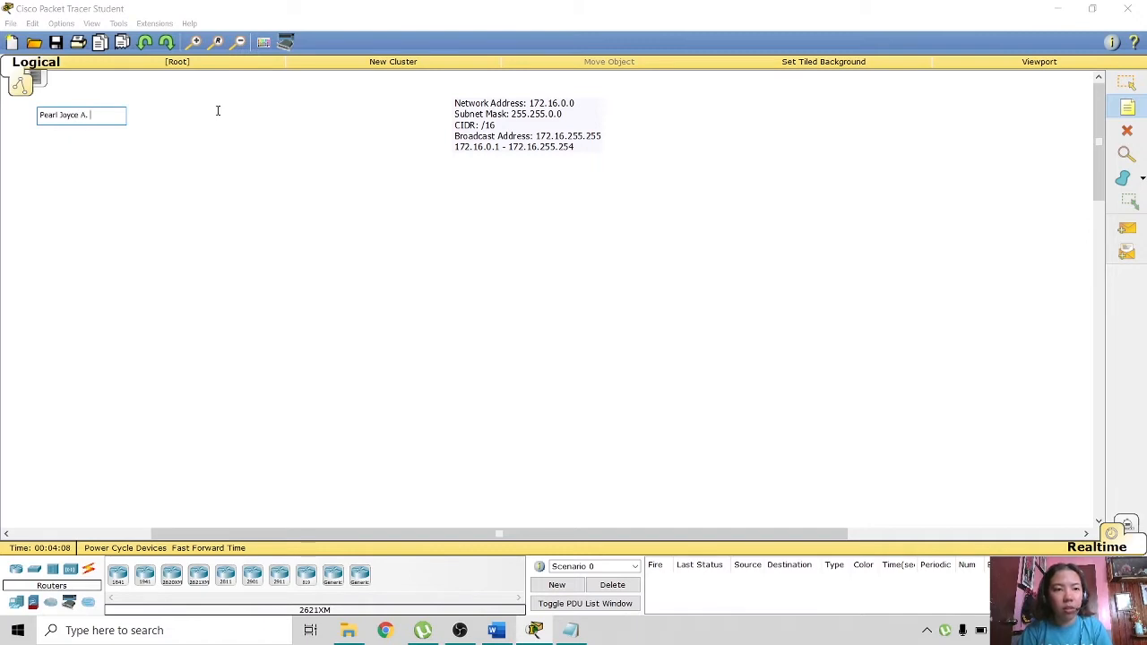
type(" Subere,")
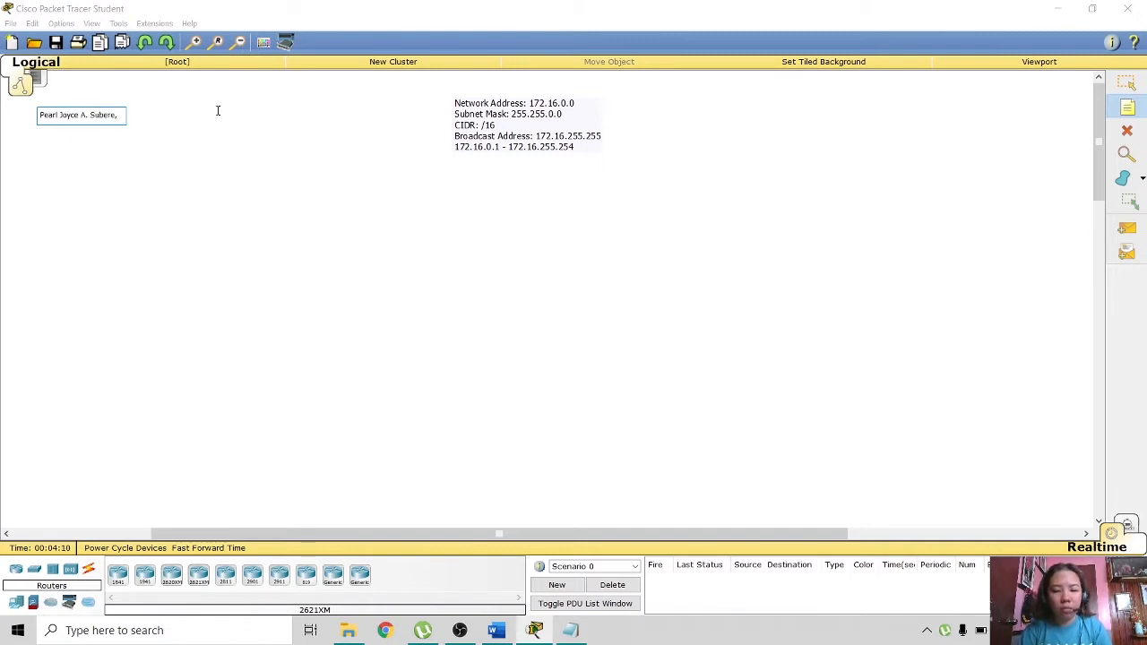
type(" BSEC")
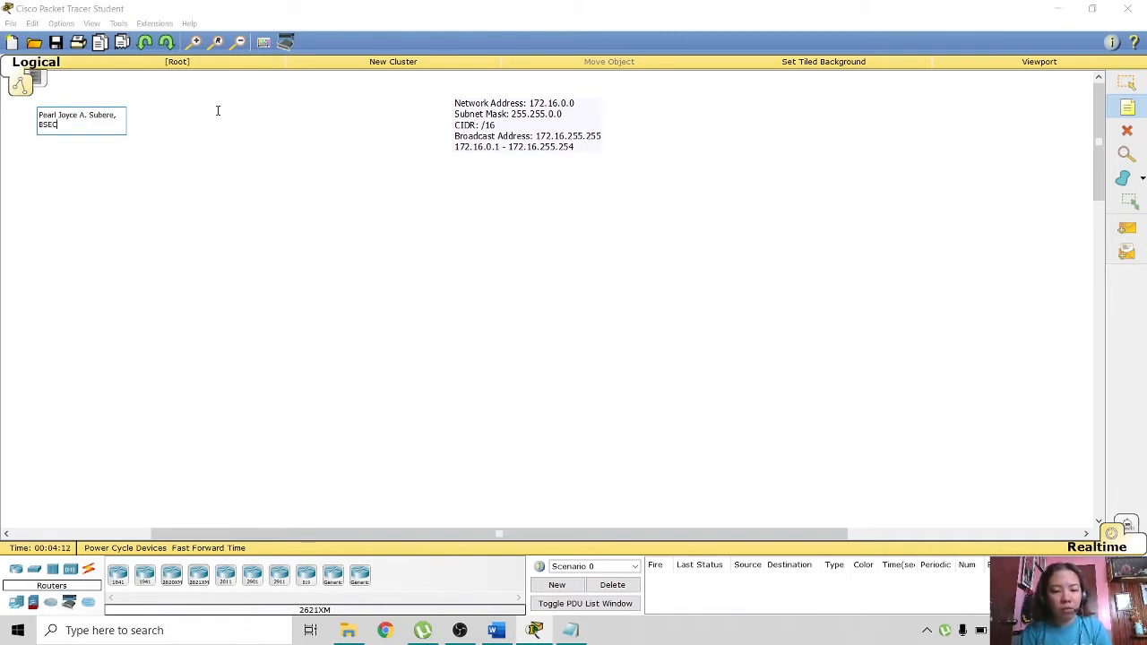
type("E-3A")
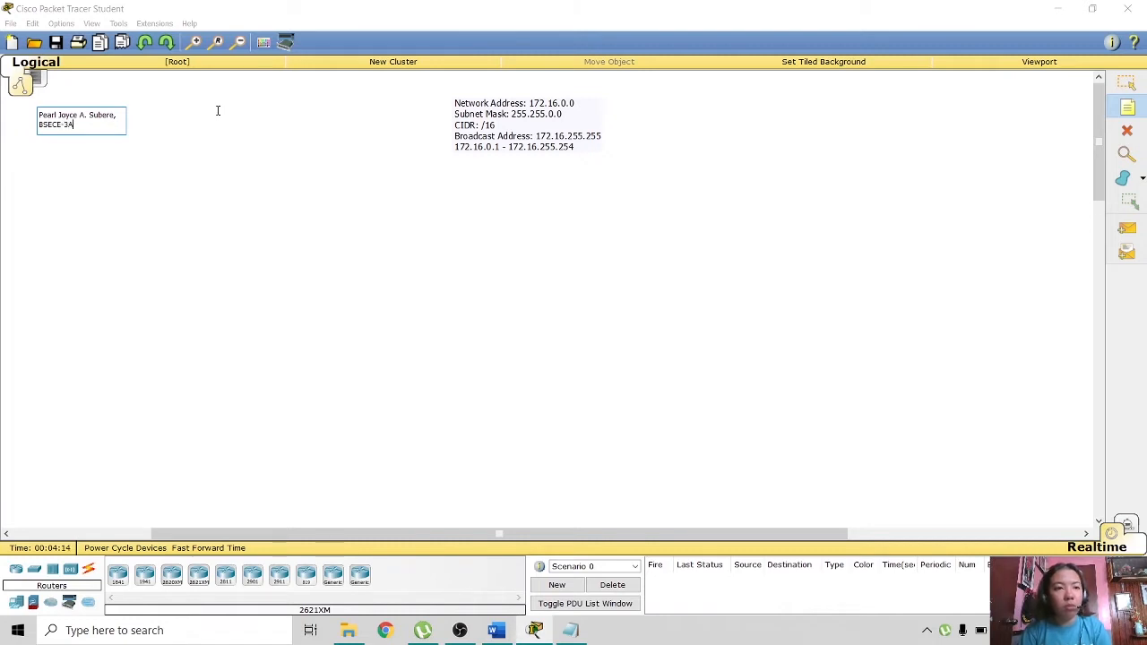
left_click(148, 145)
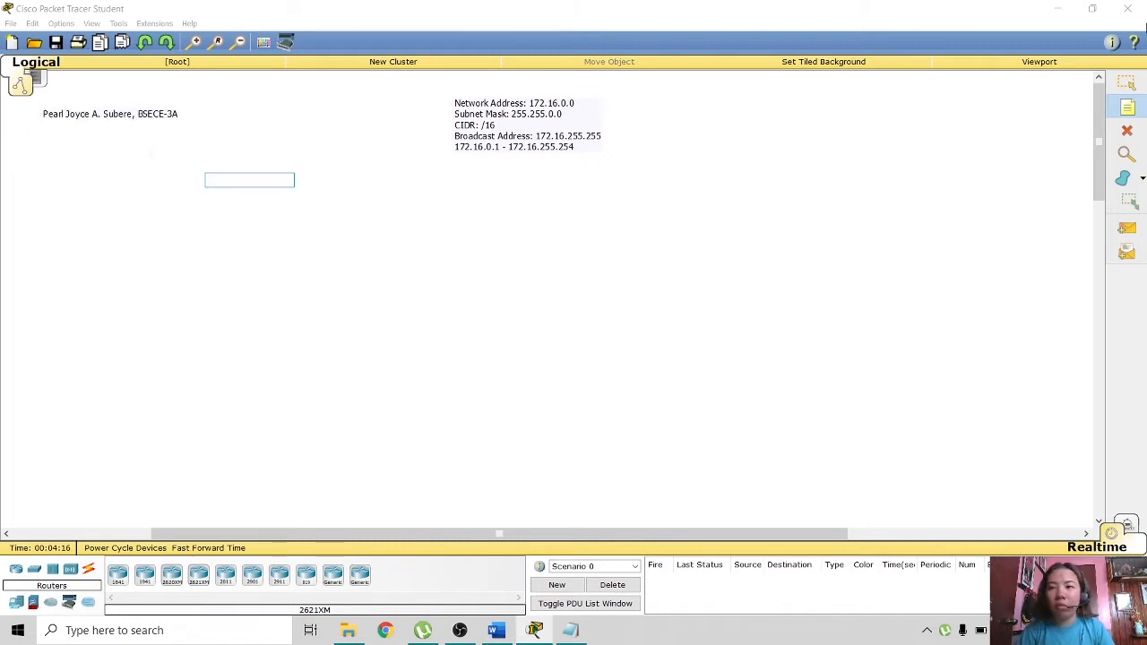
left_click(1127, 82)
left_click_drag(113, 121, 141, 113)
left_click(212, 216)
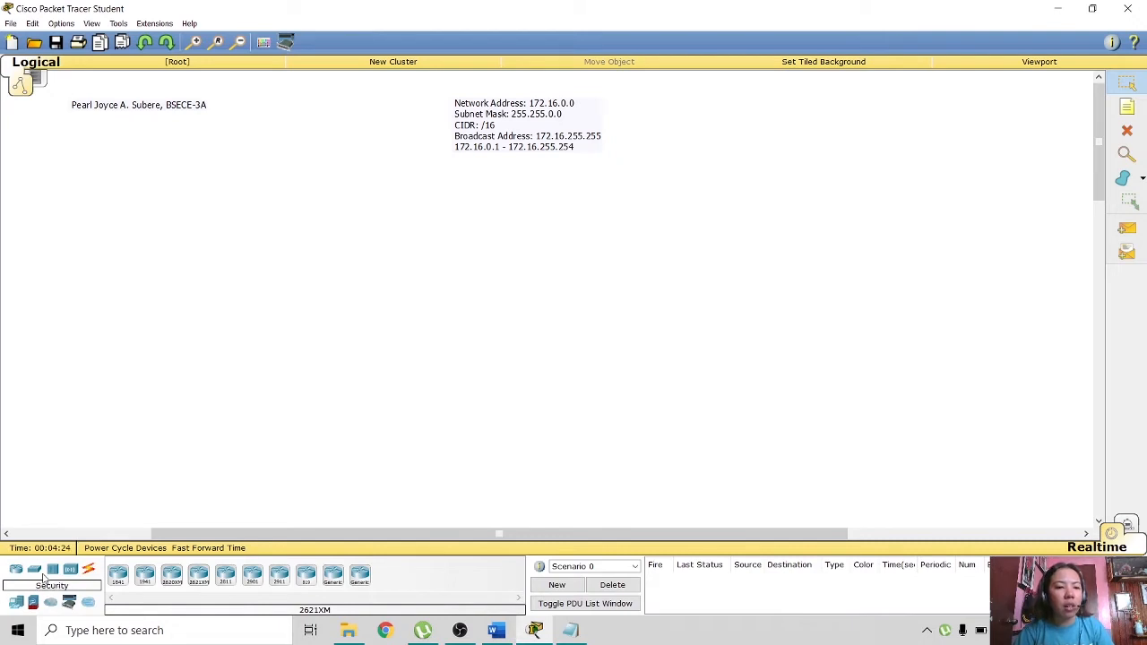
- Place a 2950-24 switch, Switch0, on the workspace
left_click(34, 570)
left_click_drag(128, 577, 251, 327)
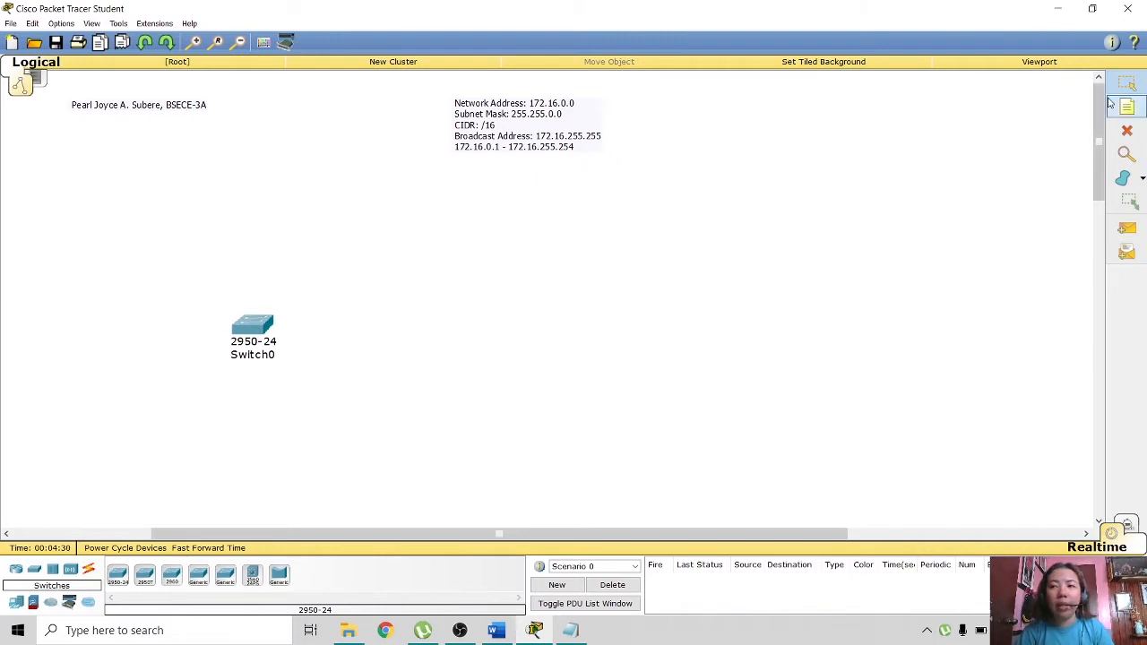
left_click_drag(251, 331, 183, 260)
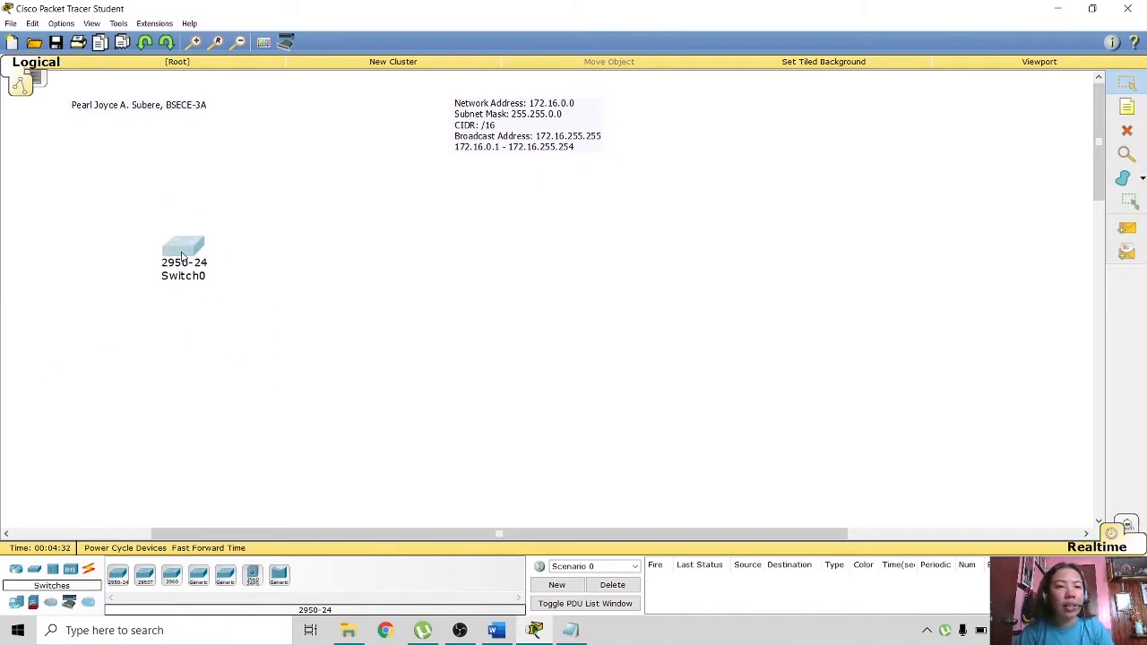
- Label Switch0 with an 'ECE Department' note centered above it
left_click(1128, 107)
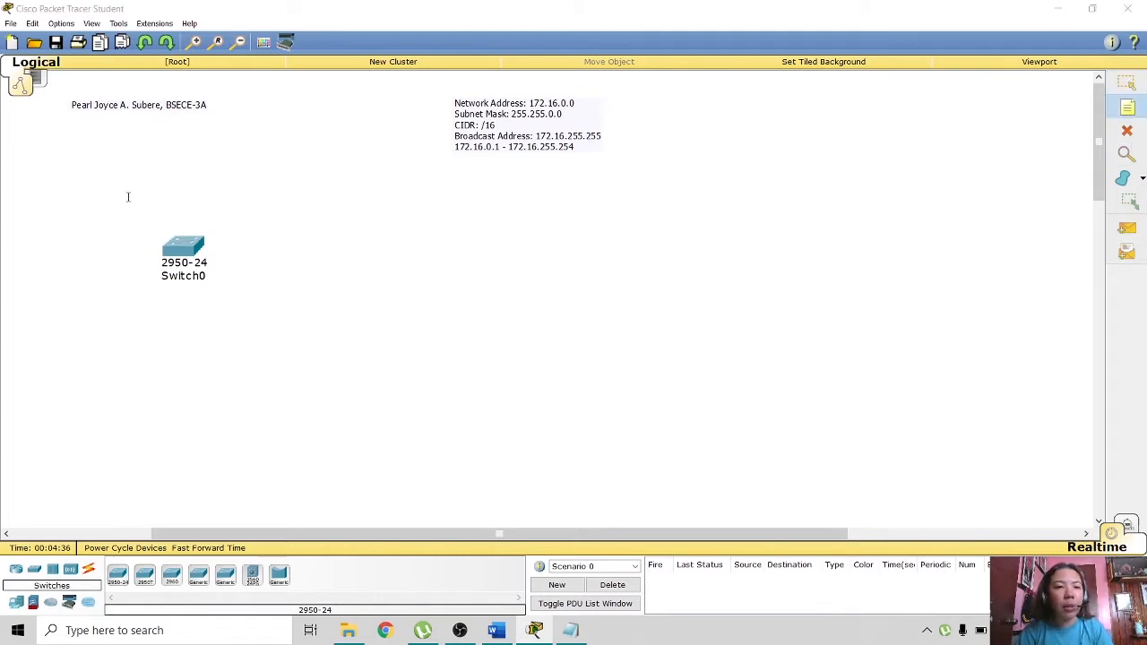
left_click(181, 216)
type("ECE")
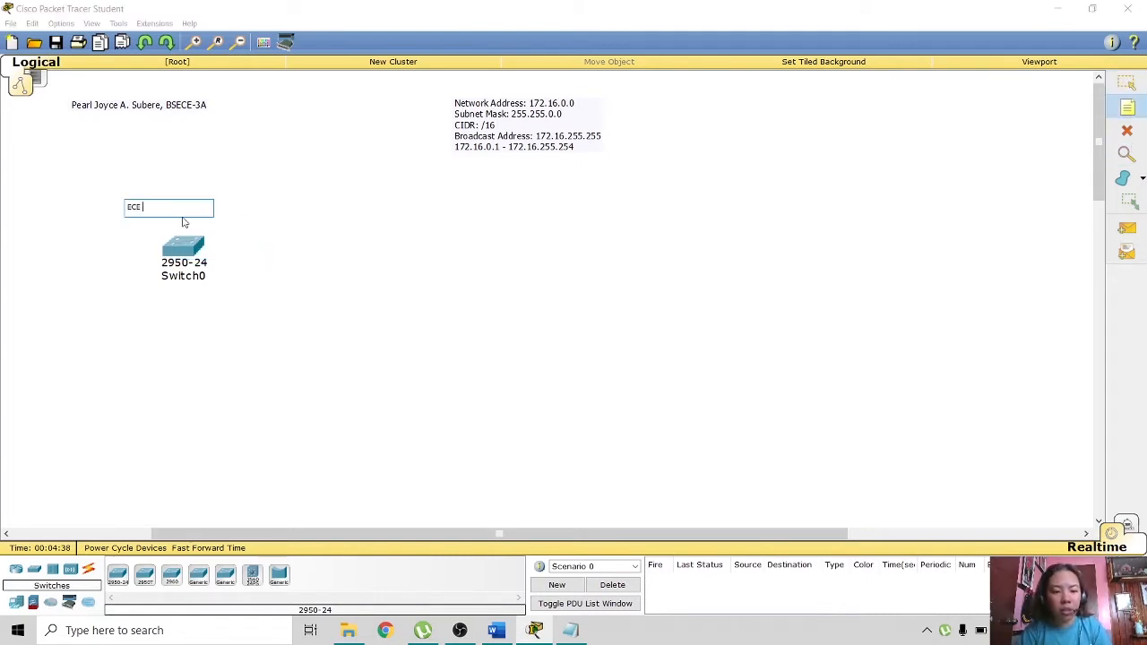
type(" Depa")
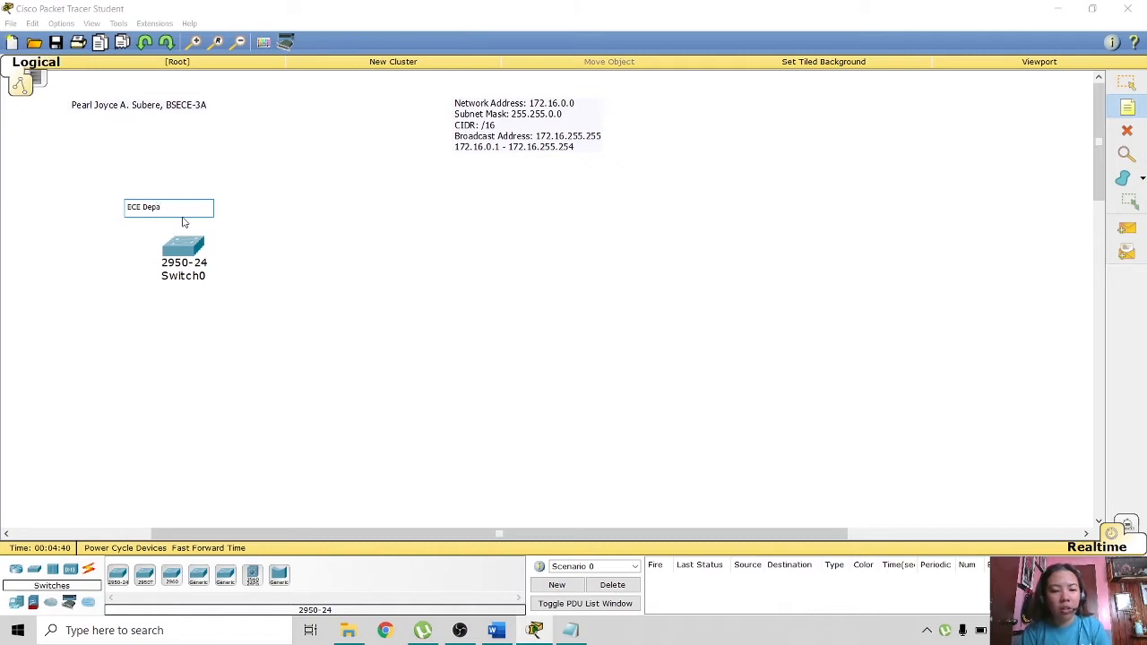
type("rtment")
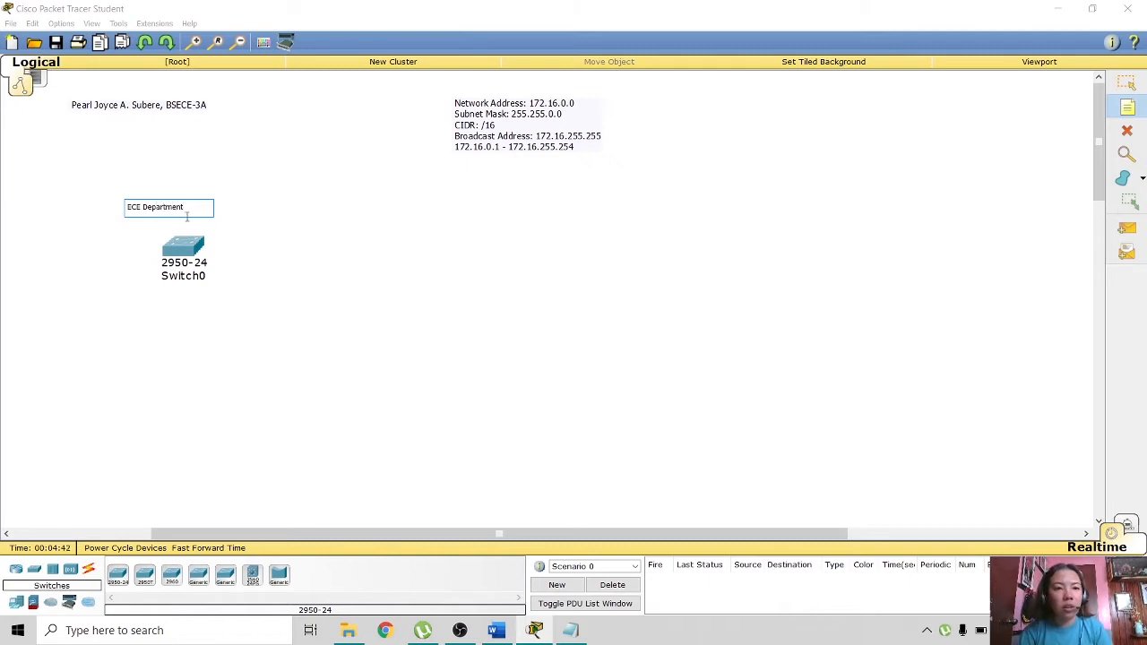
key("Escape")
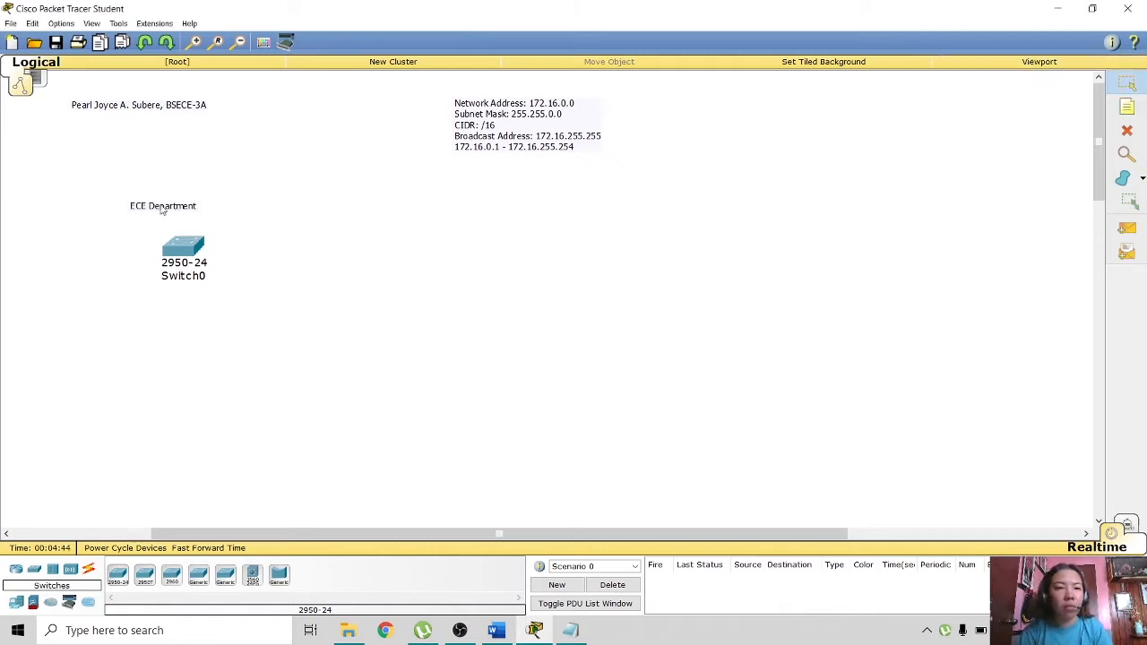
left_click_drag(162, 210, 187, 217)
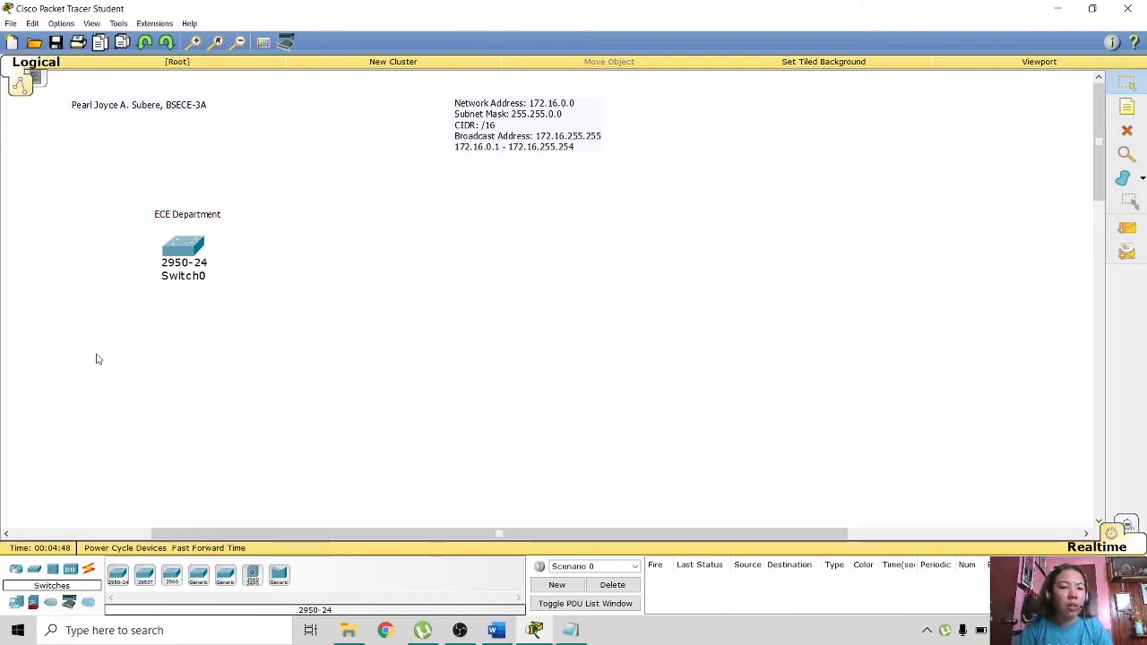
- Place three PC-PT computers, PC0, PC1 and PC2, below Switch0 and tidy their positions
left_click(16, 605)
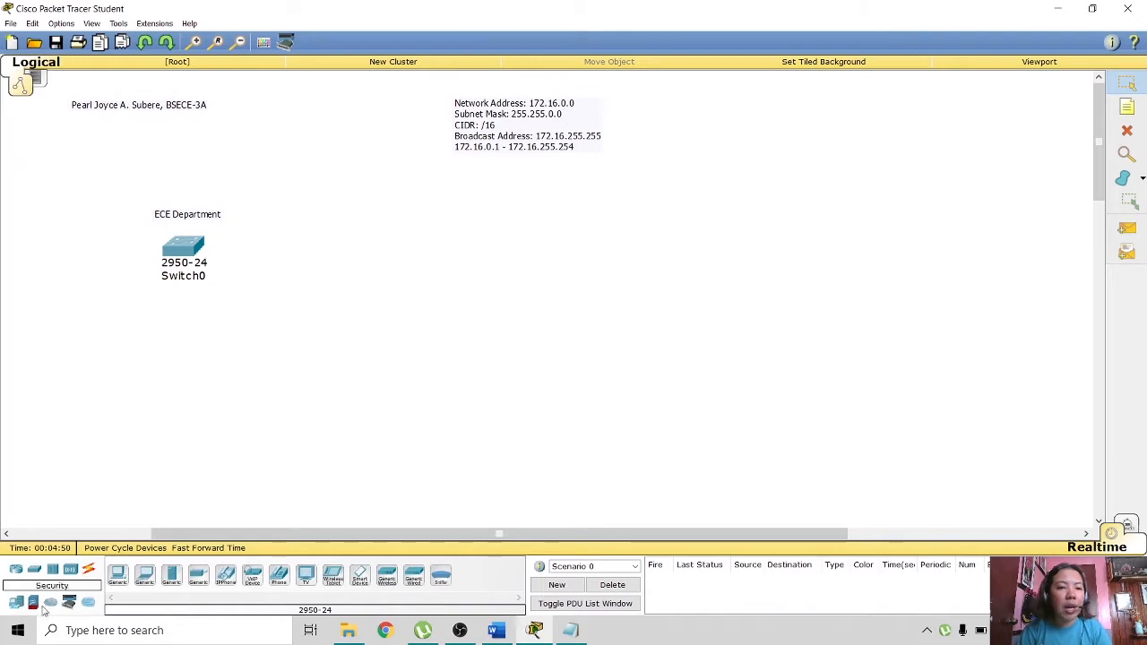
left_click(120, 577)
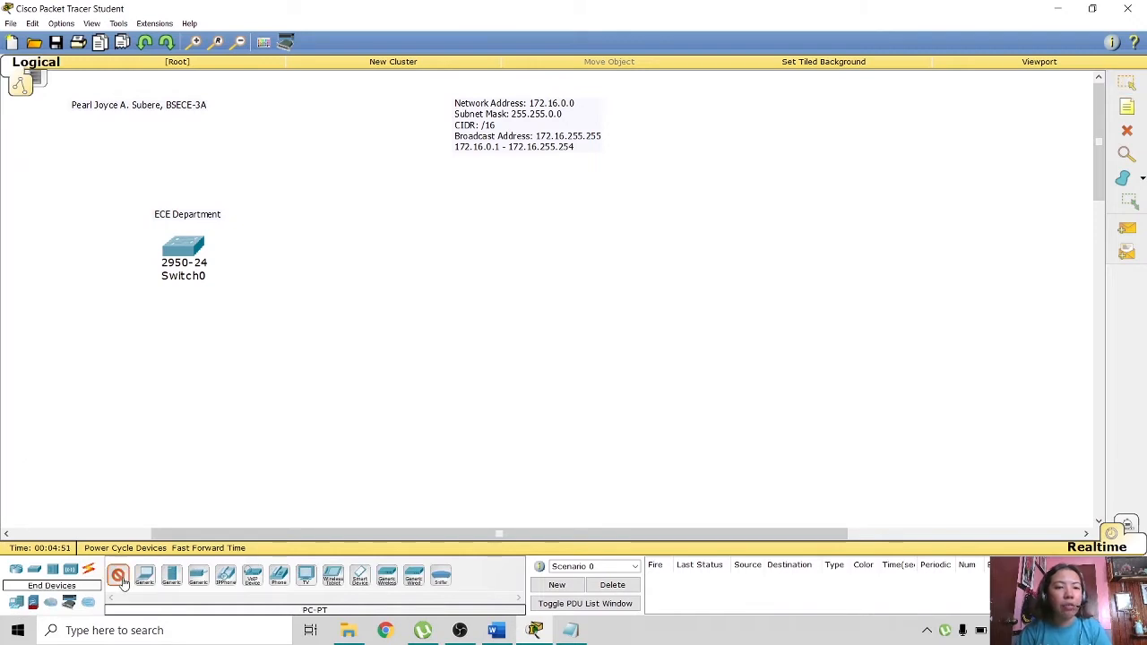
left_click(67, 324)
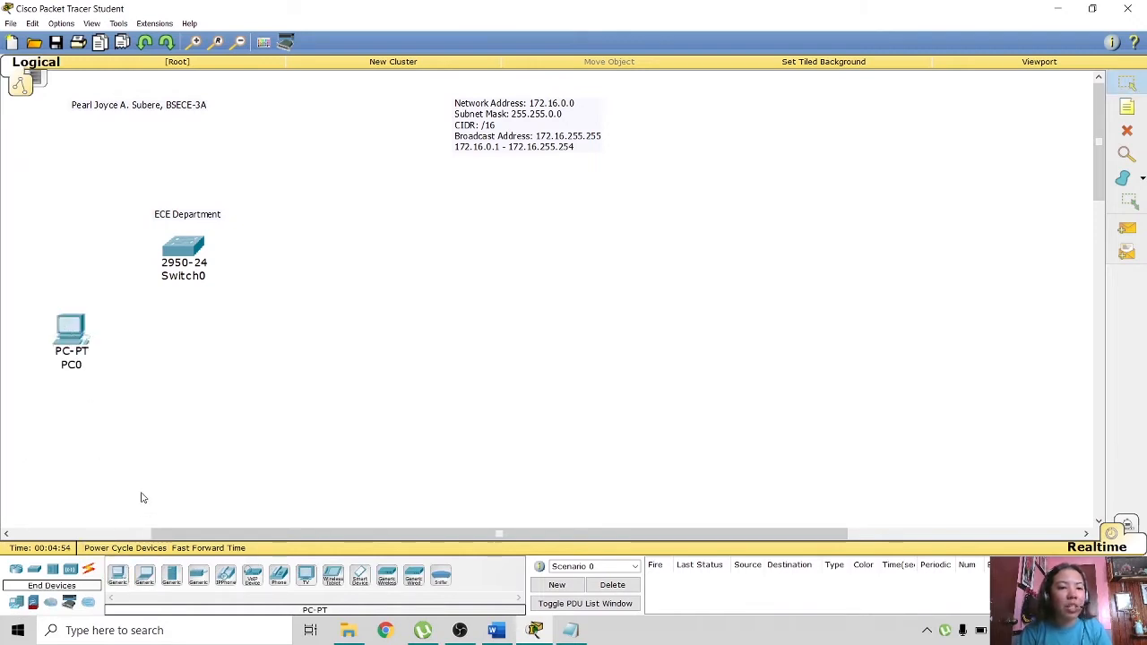
left_click(166, 420)
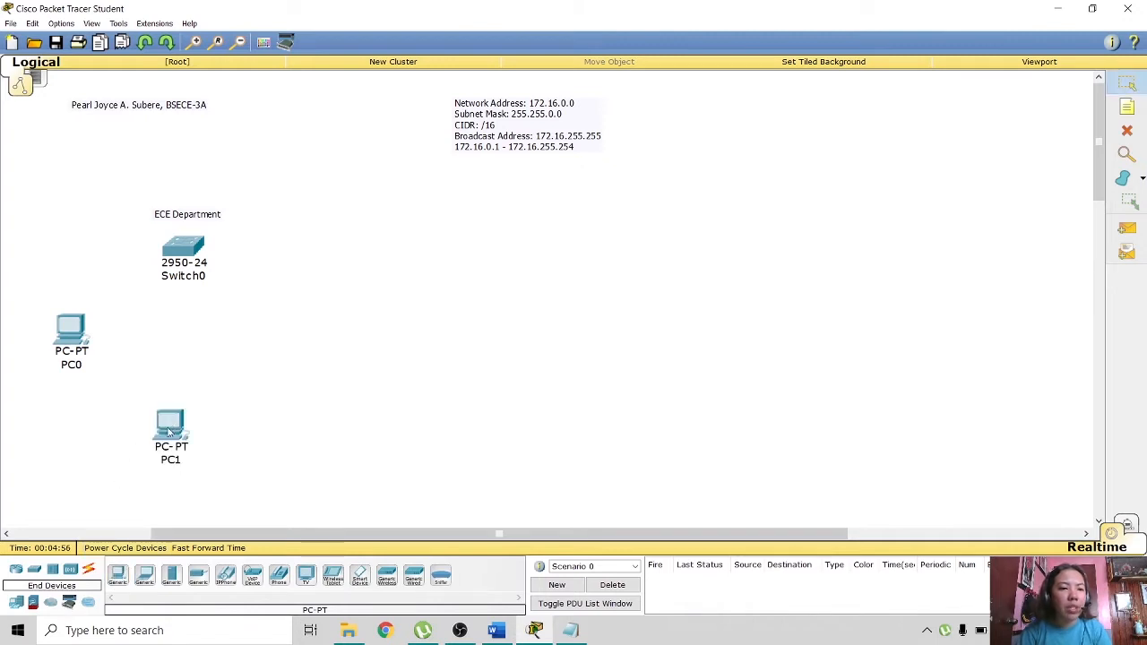
left_click(124, 581)
left_click(245, 325)
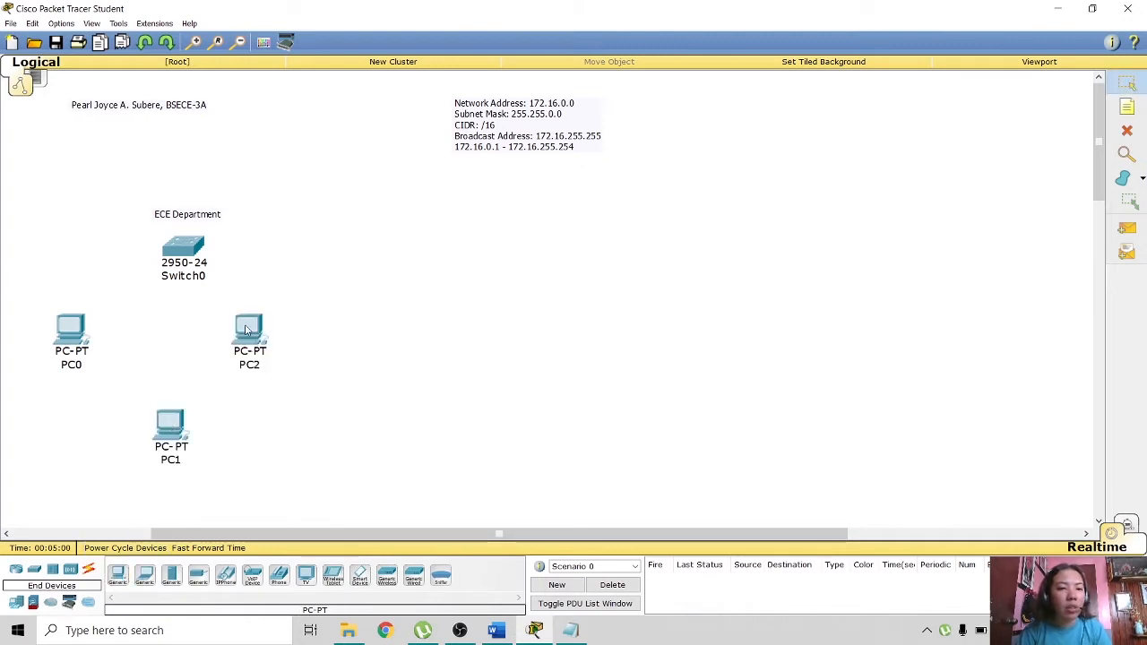
mouse_move(70, 337)
left_mouse_down()
mouse_move(87, 329)
mouse_move(80, 336)
left_mouse_up()
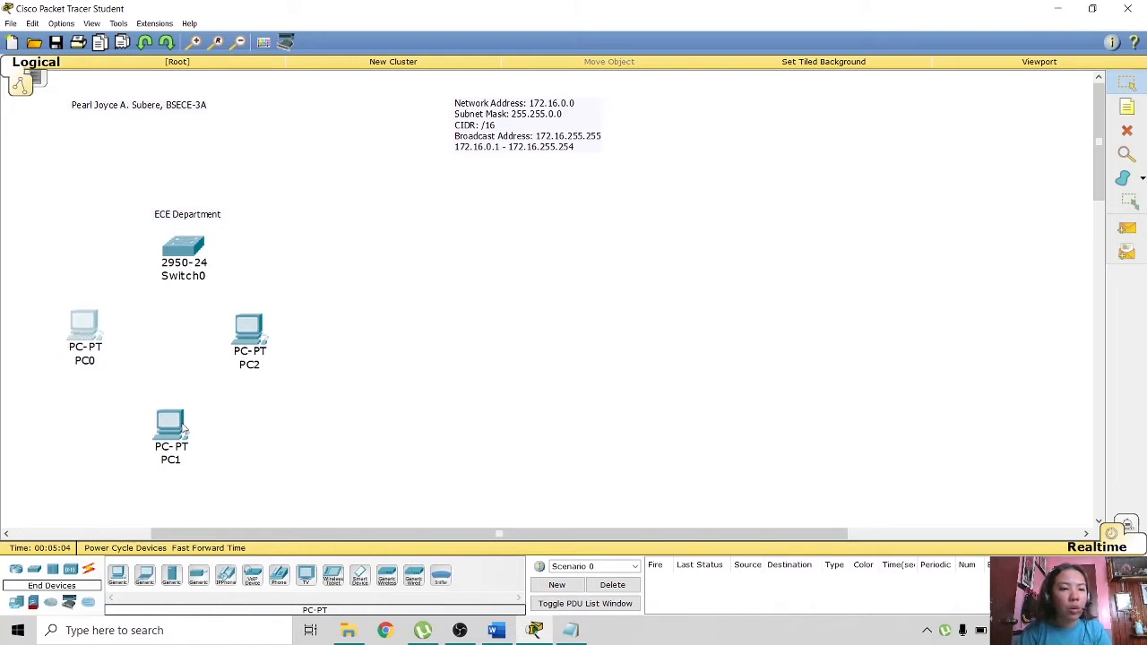
left_click_drag(184, 429, 174, 414)
mouse_move(249, 346)
left_mouse_down()
mouse_move(244, 337)
mouse_move(257, 337)
left_mouse_up()
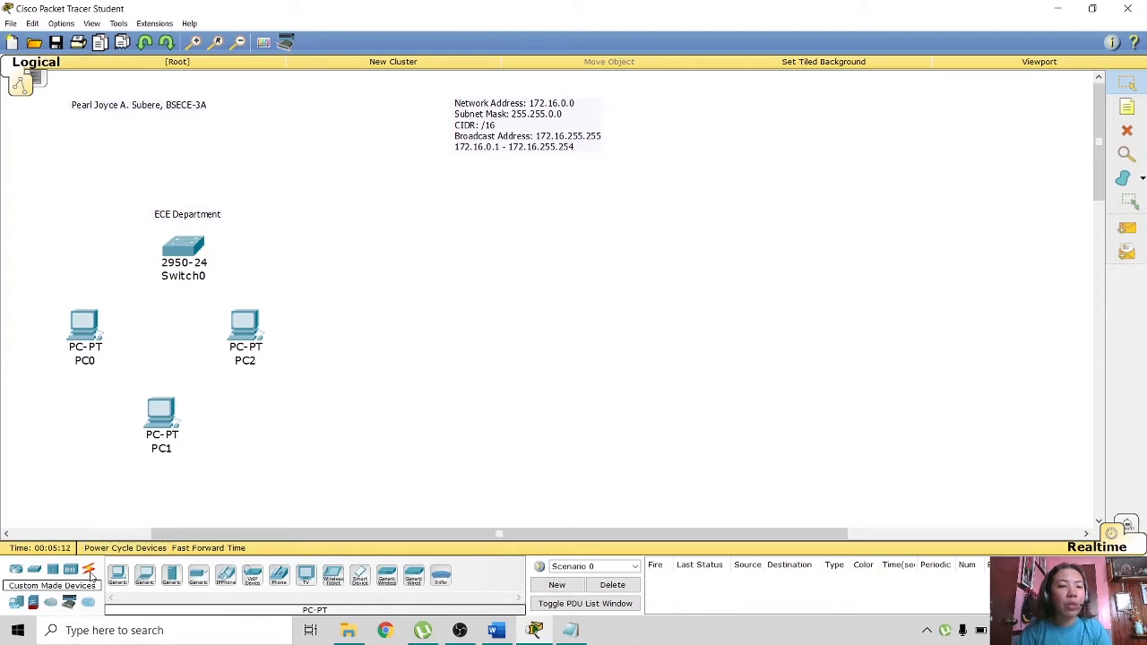
- Connect PC0's FastEthernet0 to Switch0 with a copper straight-through cable
left_click(90, 572)
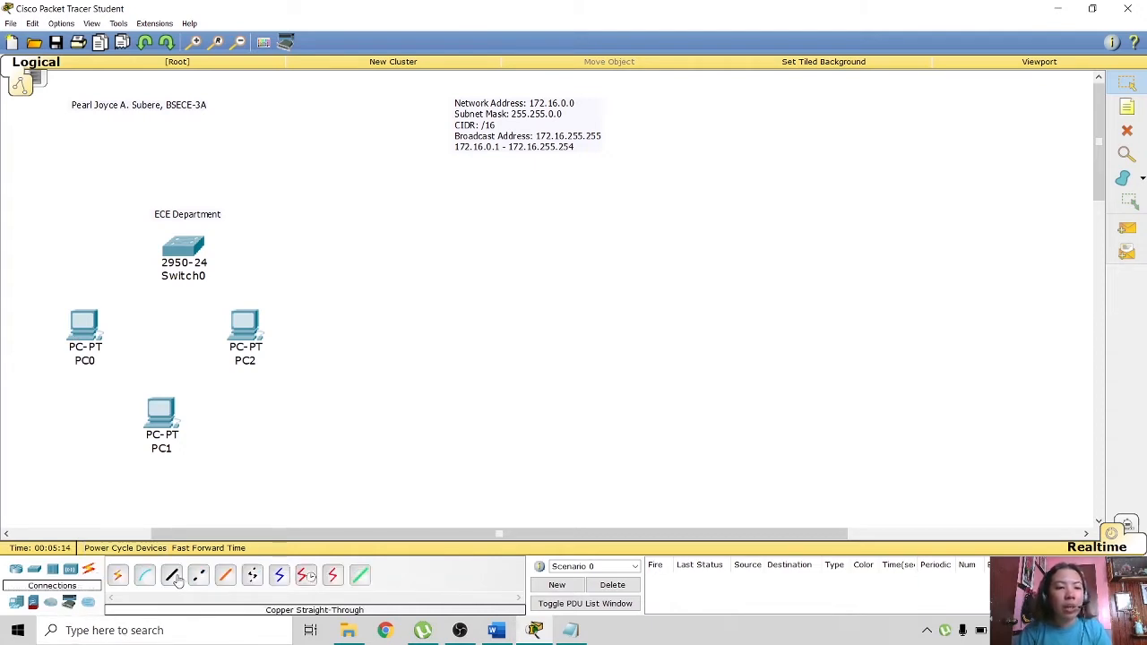
left_click(89, 324)
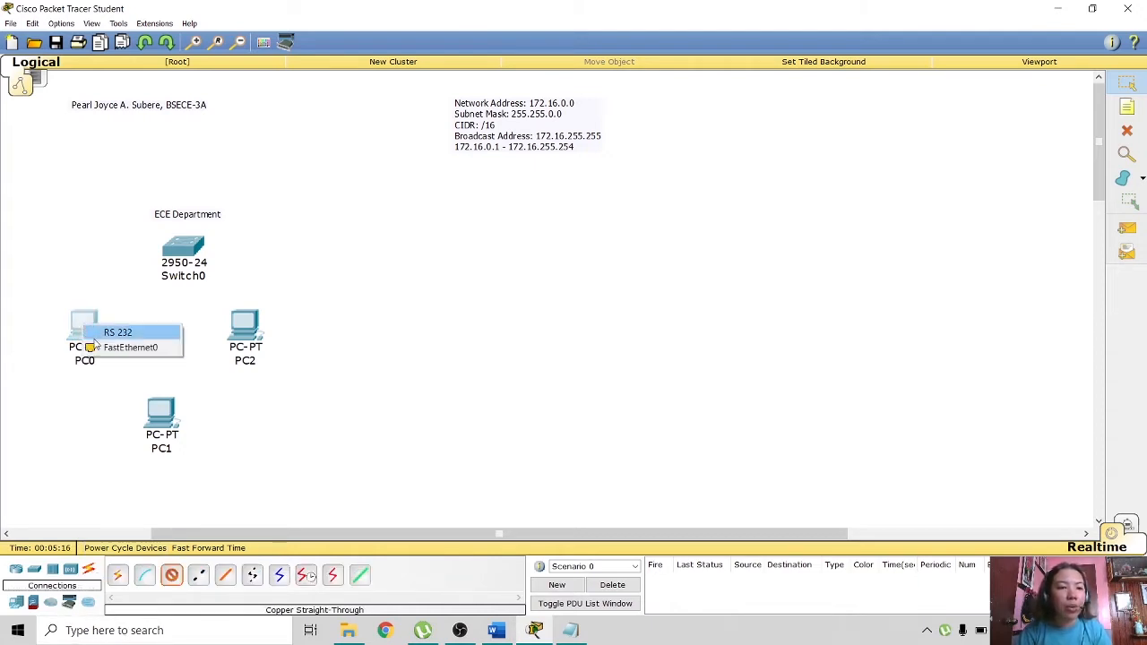
left_click(103, 344)
left_click(178, 242)
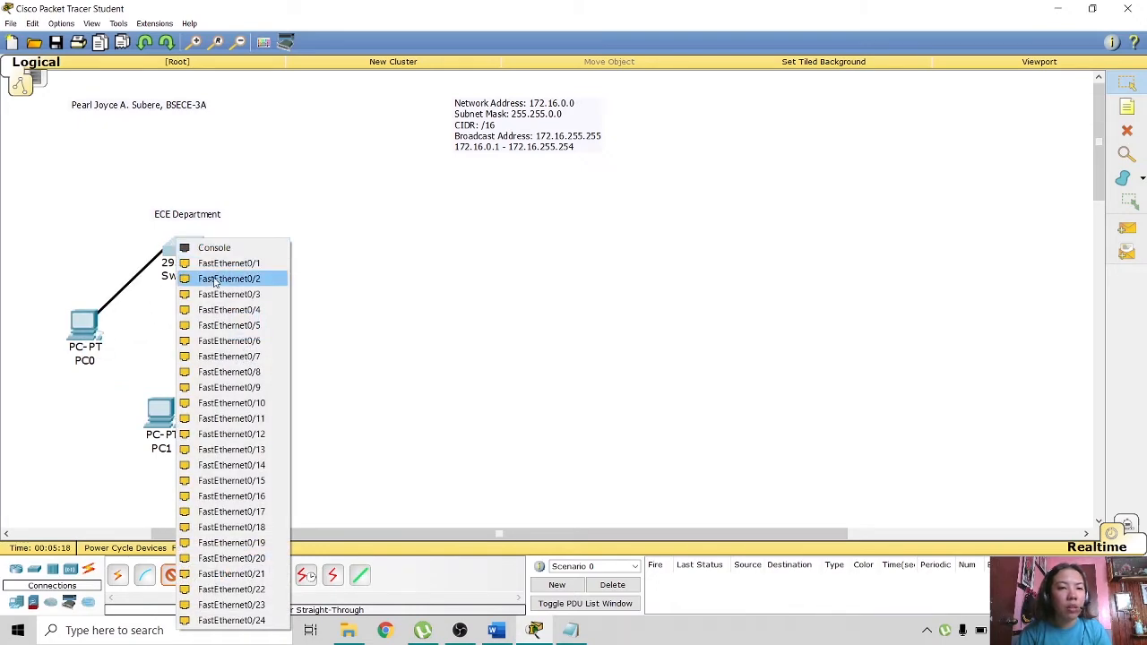
left_click(190, 267)
left_click(167, 421)
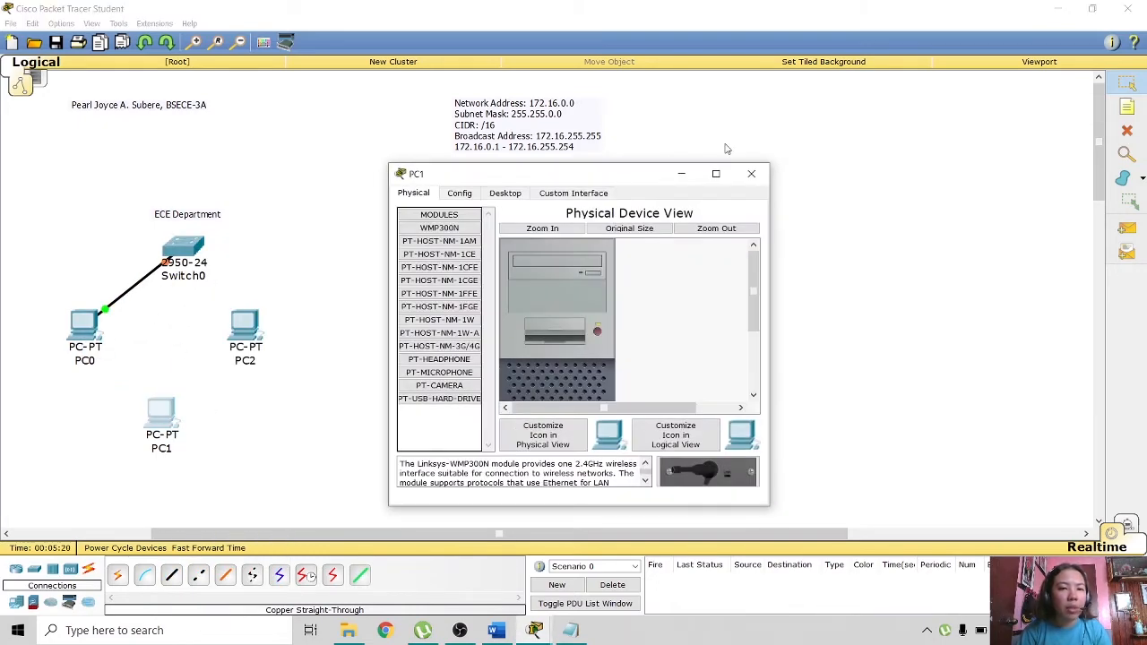
left_click(750, 177)
- Cable PC1 and PC2 to Switch0 ports FastEthernet0/3 and 0/4, then move PC1 closer
left_click(171, 575)
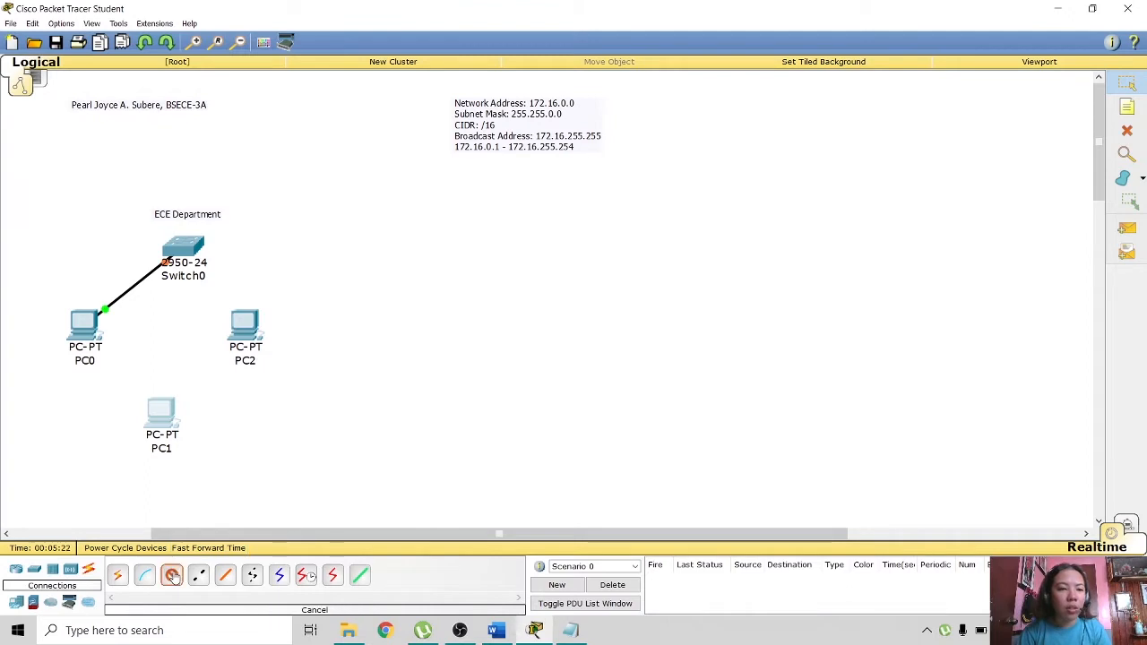
left_click(162, 414)
left_click(188, 428)
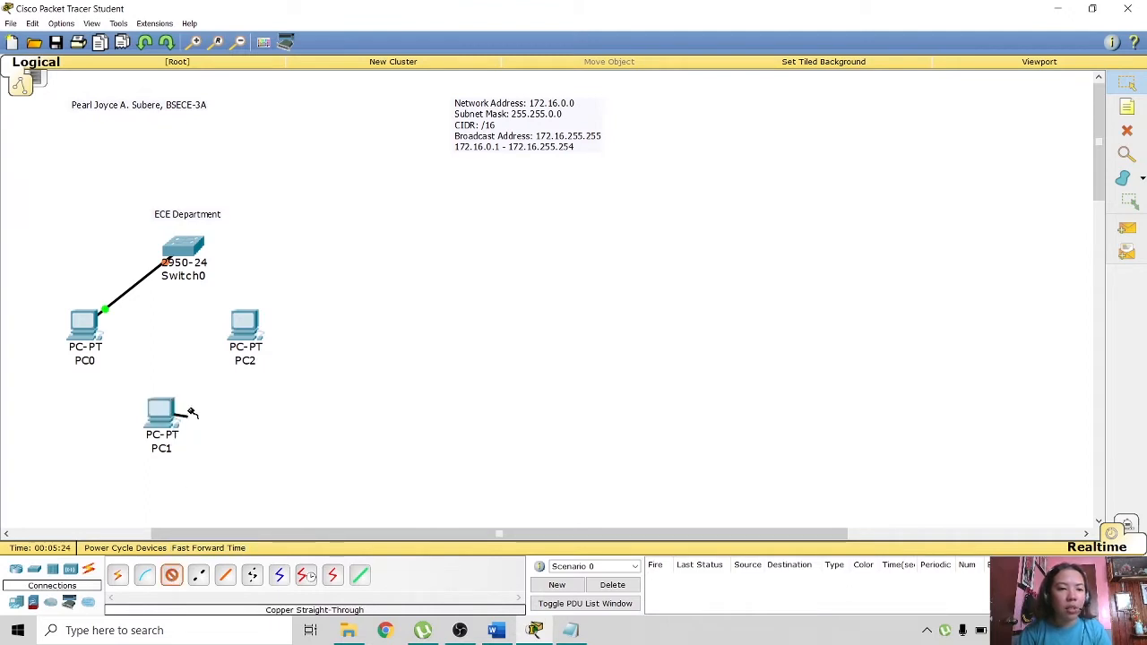
left_click(194, 251)
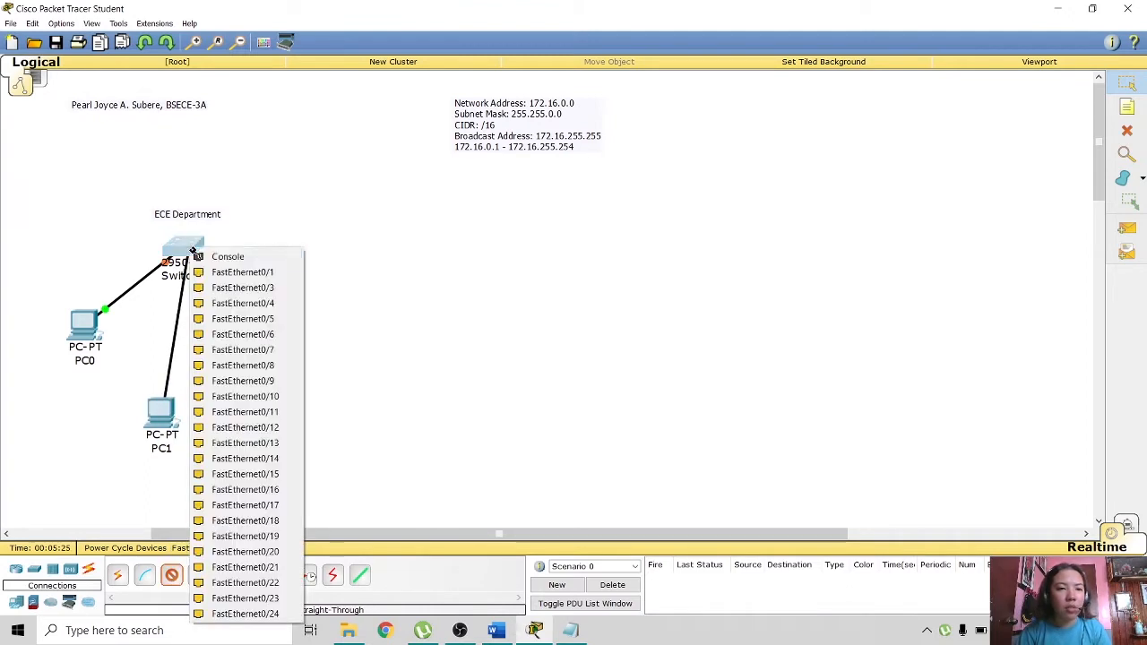
left_click(226, 287)
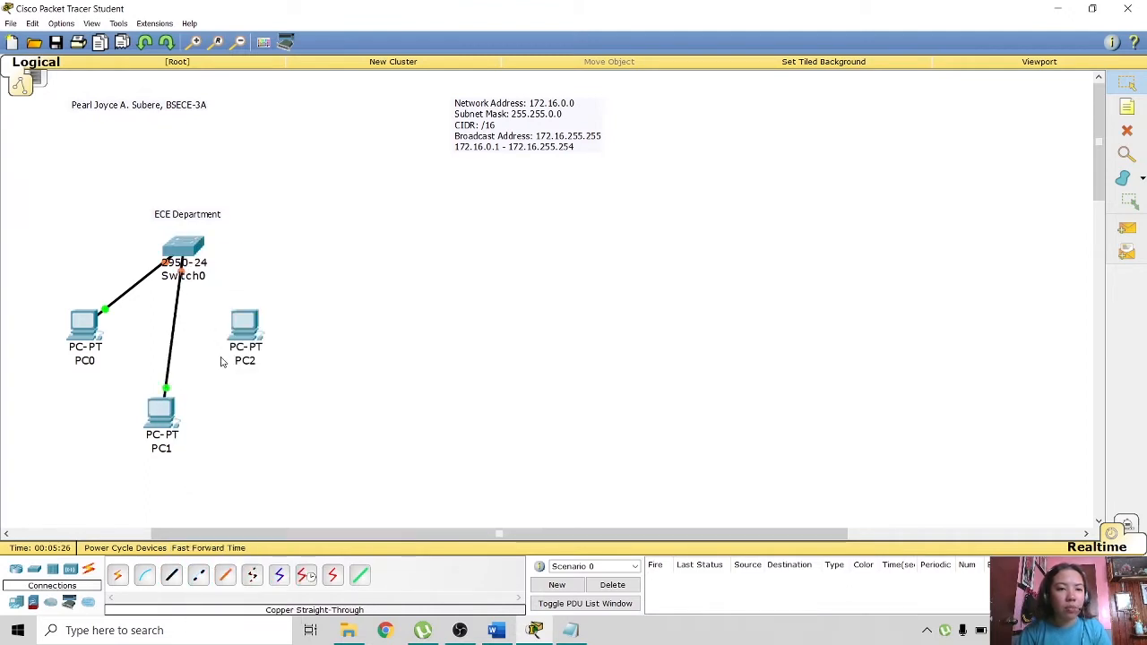
left_click(171, 575)
left_click(249, 323)
left_click(291, 344)
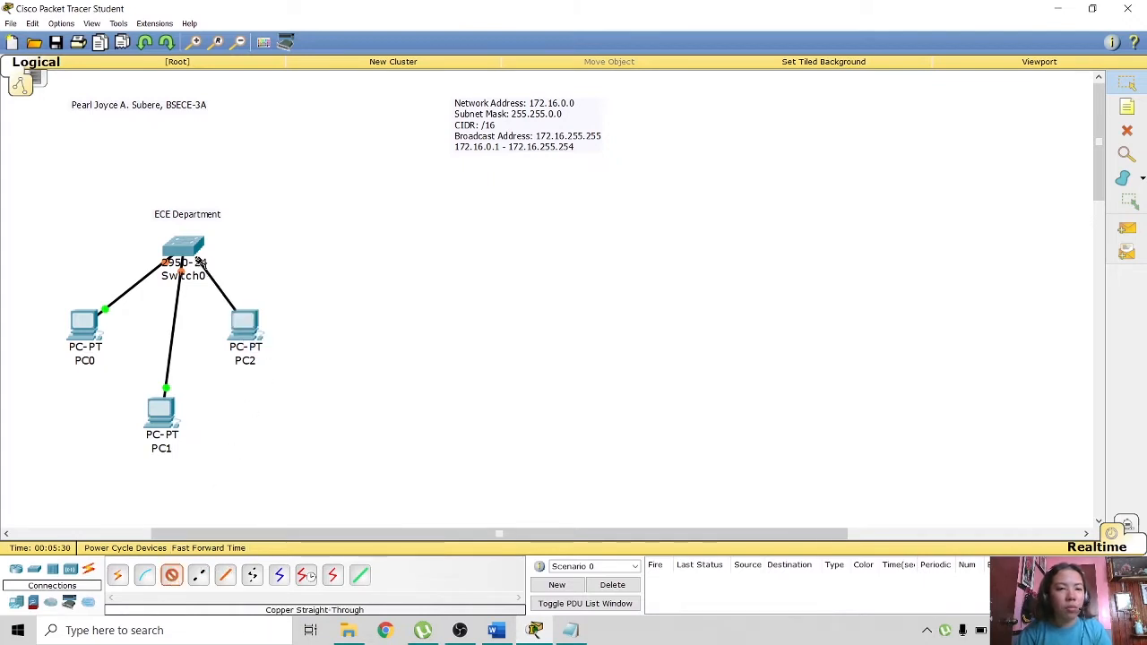
left_click(201, 260)
left_click(230, 284)
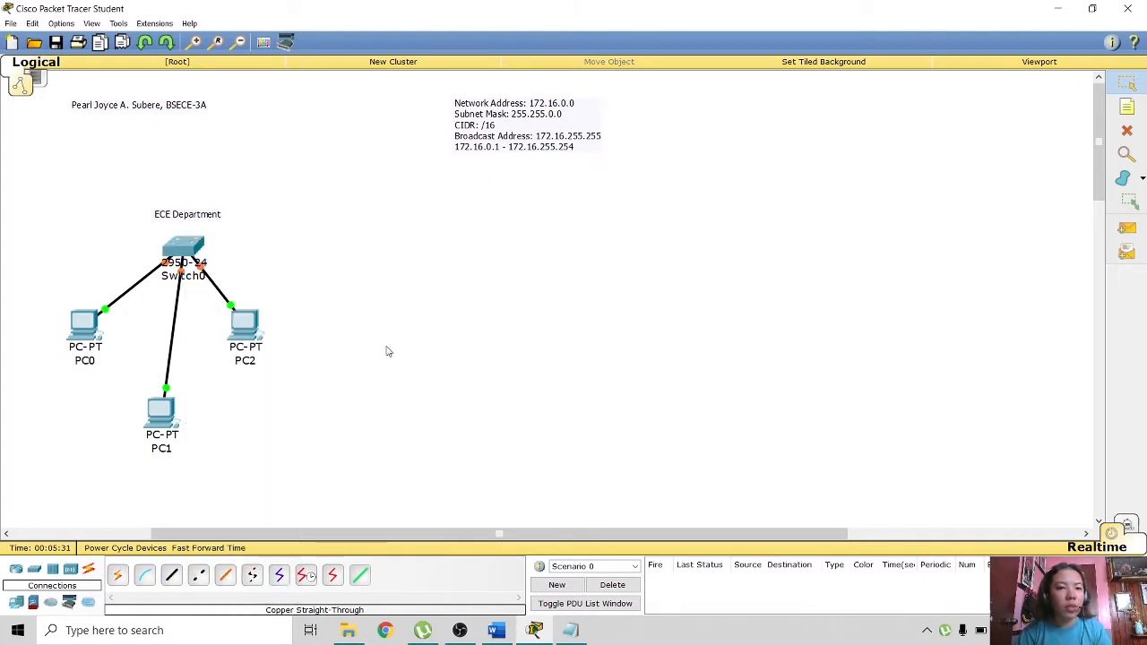
left_click_drag(166, 439, 157, 416)
left_click(377, 417)
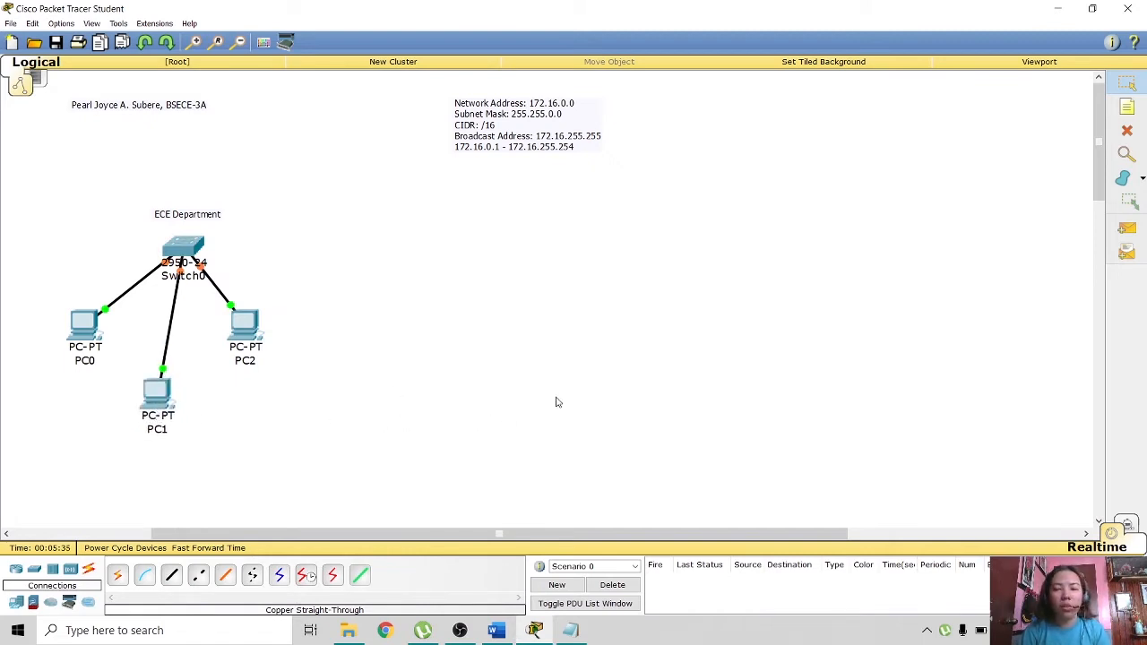
left_click(1128, 107)
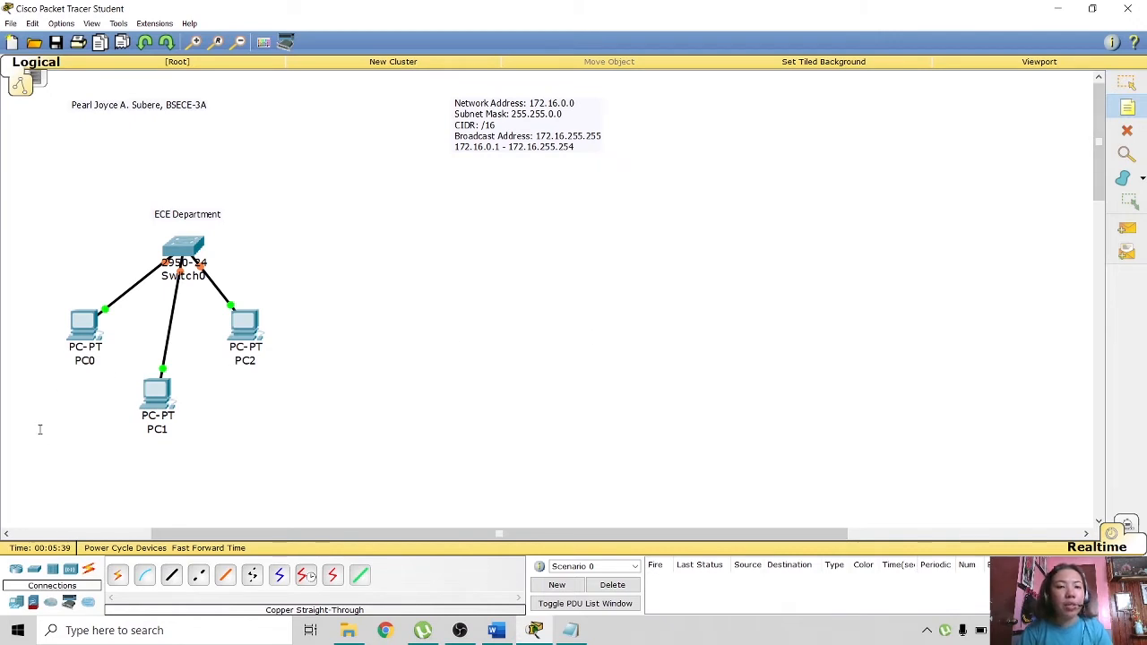
- Add a note reading 'IP Address: 172.16.0.10' beside PC0 and copy its text
left_click(23, 385)
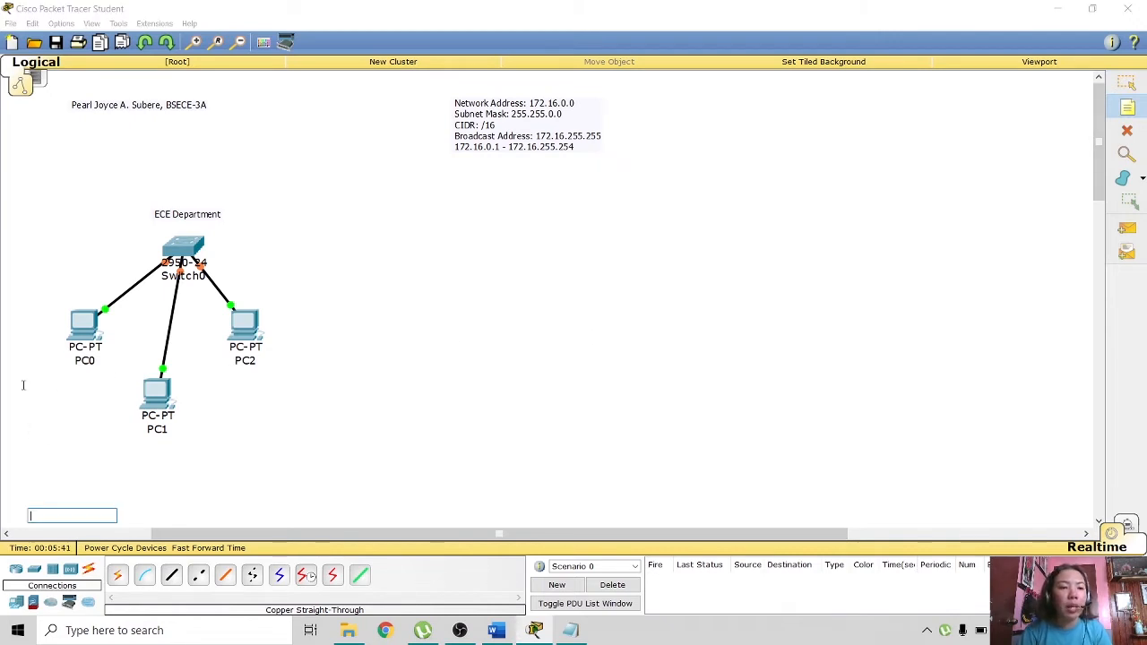
type("IP")
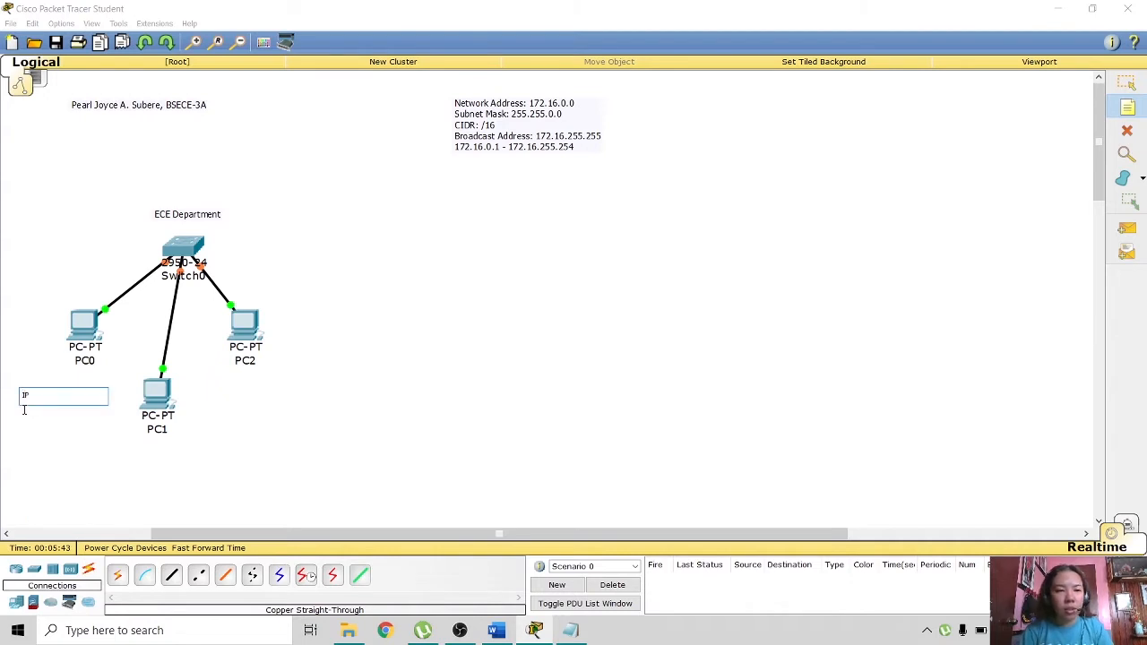
type(" Addr")
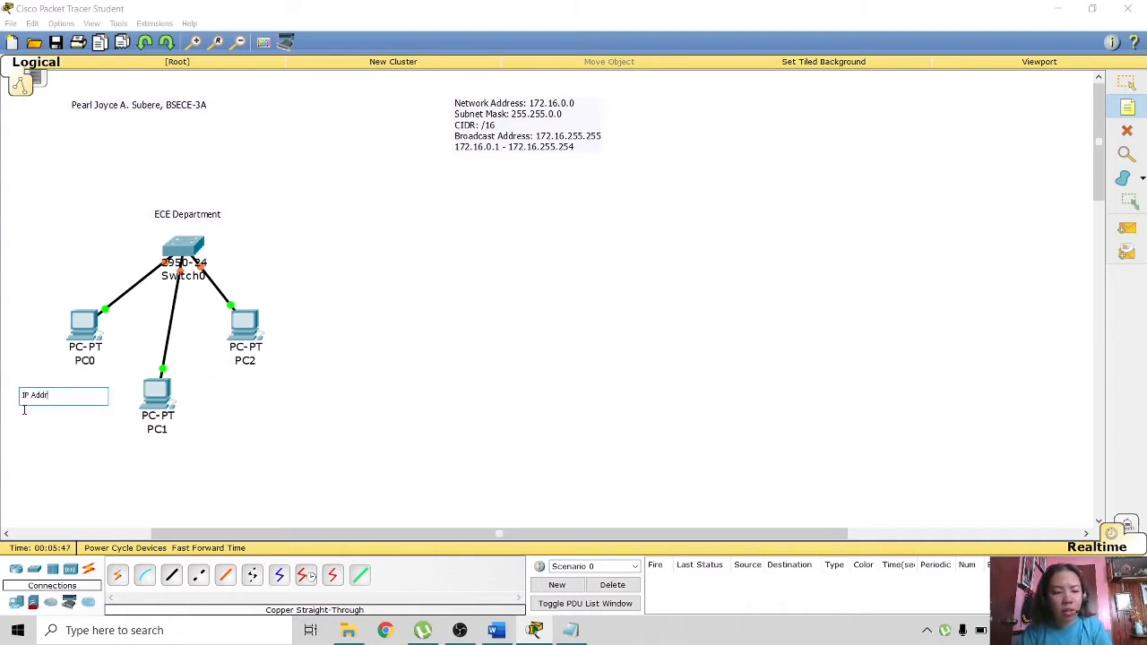
type("ess: ")
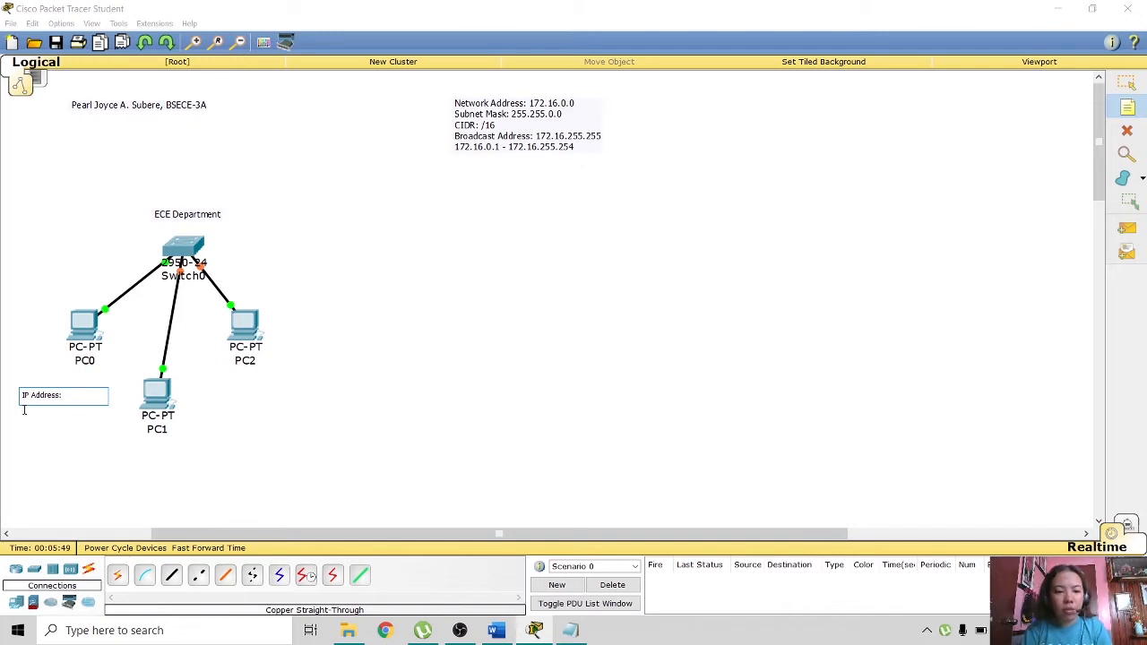
type("172.")
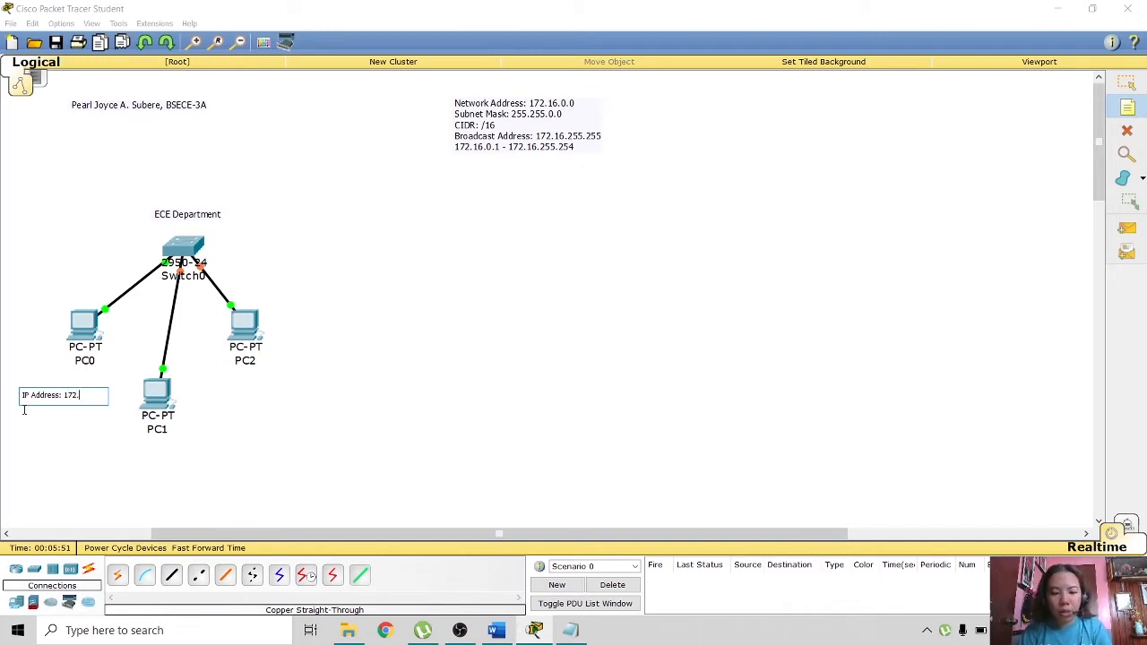
type("16.0.10")
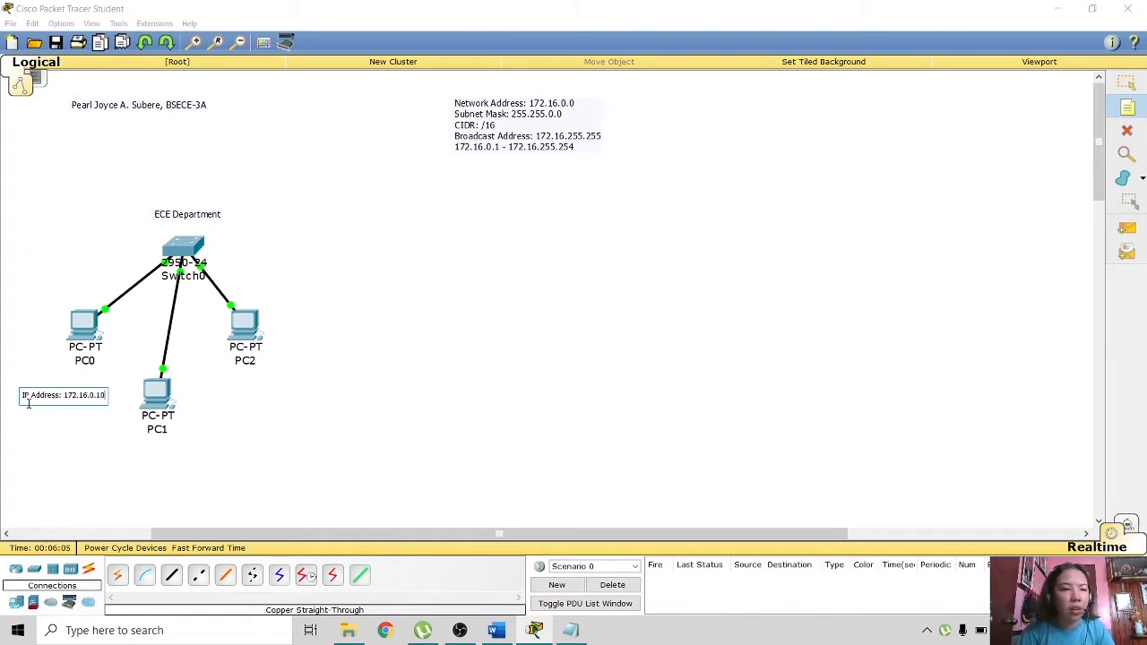
key("ctrl+a")
key("ctrl+c")
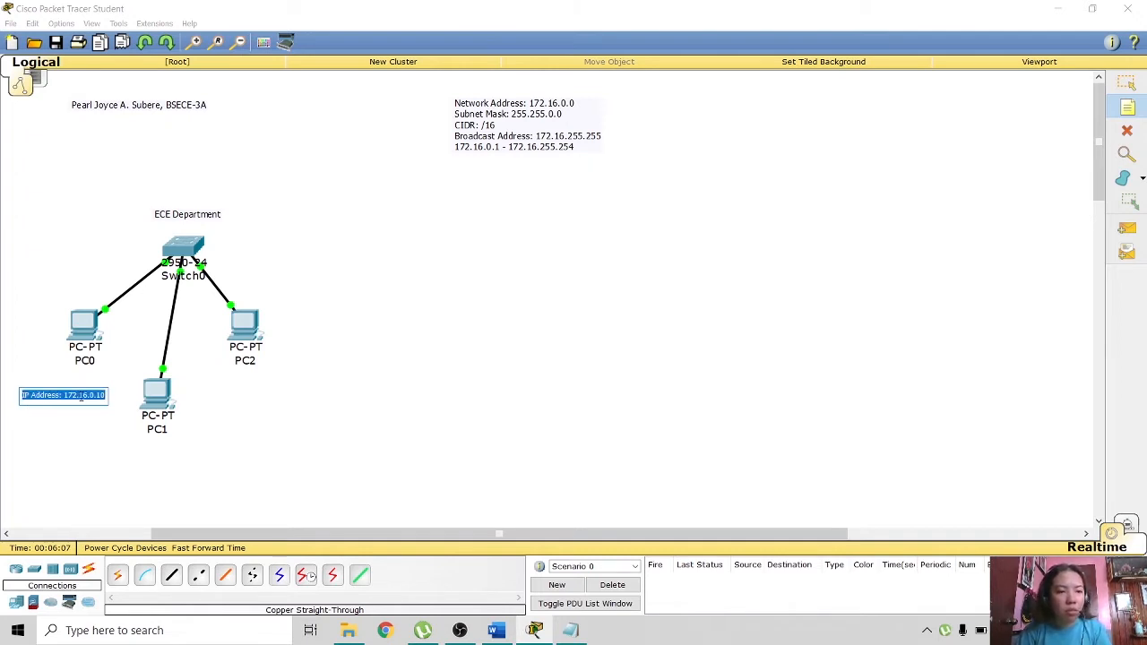
left_click(68, 422)
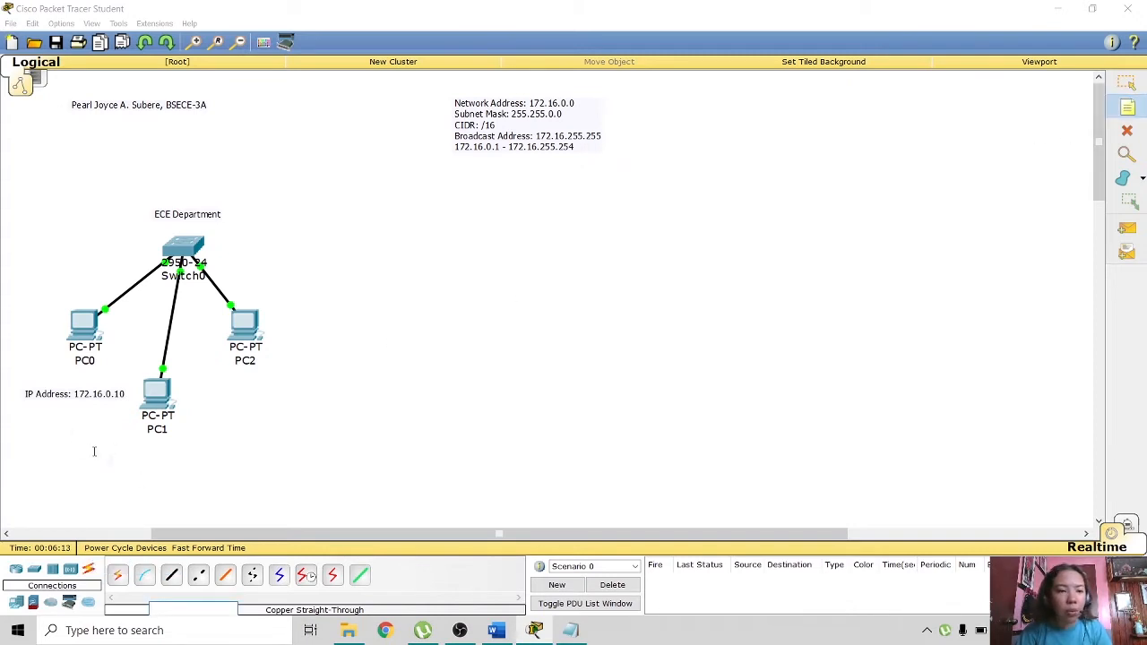
- Add a pasted 'IP Address: 172.16.0.11' note below PC1
left_click(120, 456)
key("ctrl+v")
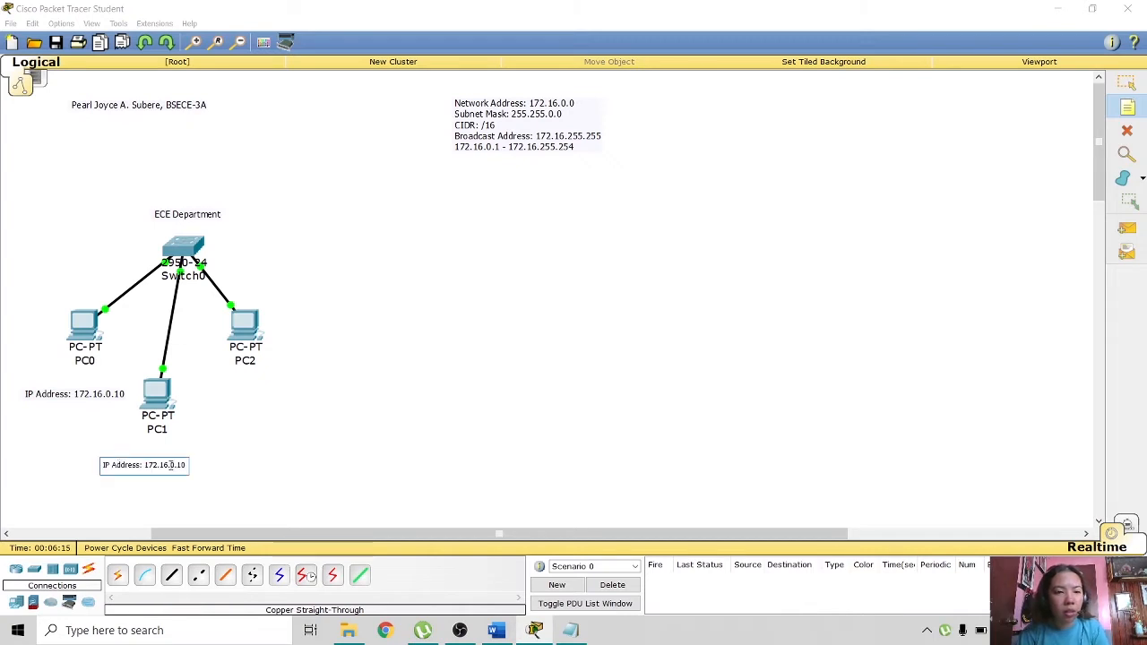
type("1")
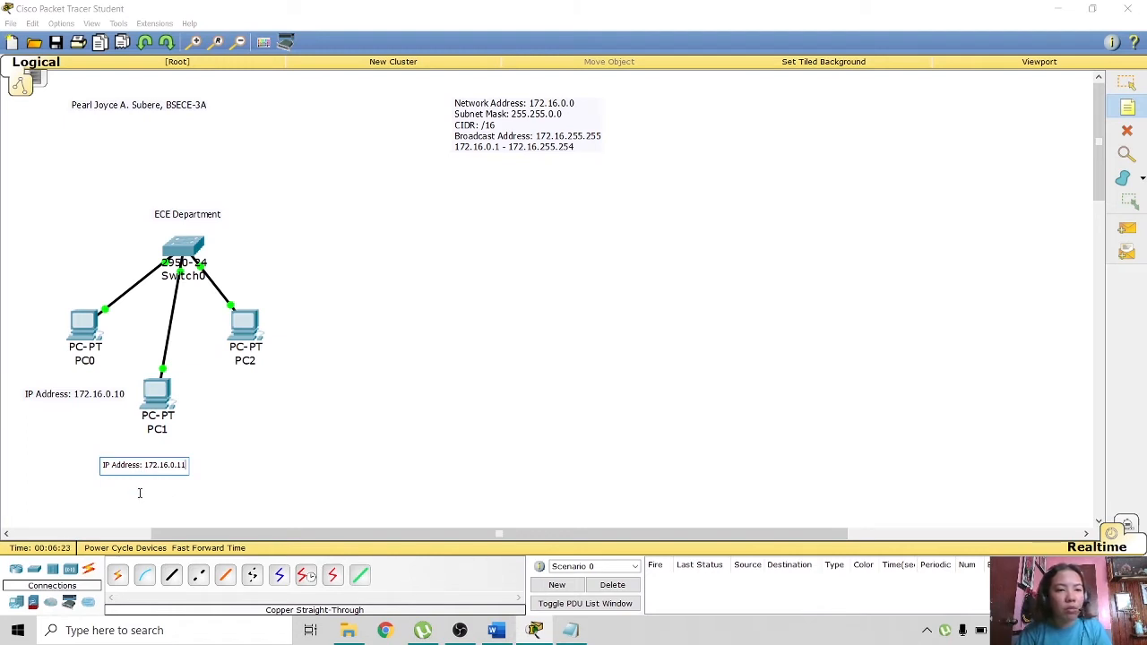
left_click(141, 490)
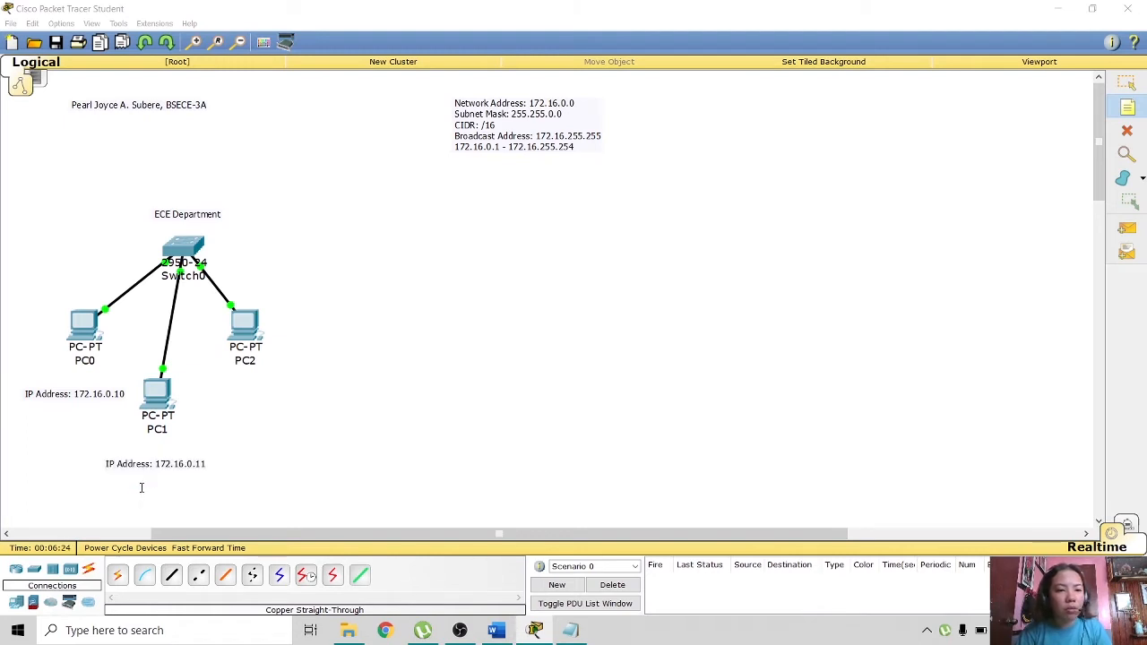
- Add an 'IP Address: 172.16.0.12' note and move it under PC2
left_click(231, 395)
key("ctrl+v")
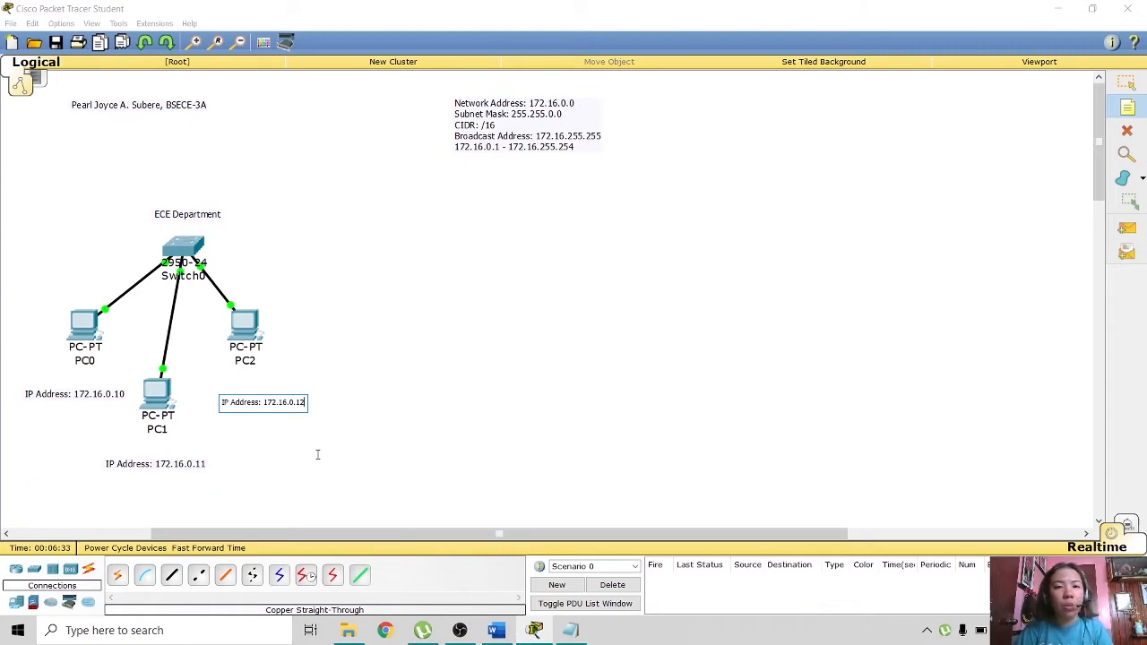
left_click(1127, 83)
left_click_drag(247, 403, 229, 399)
left_click(380, 402)
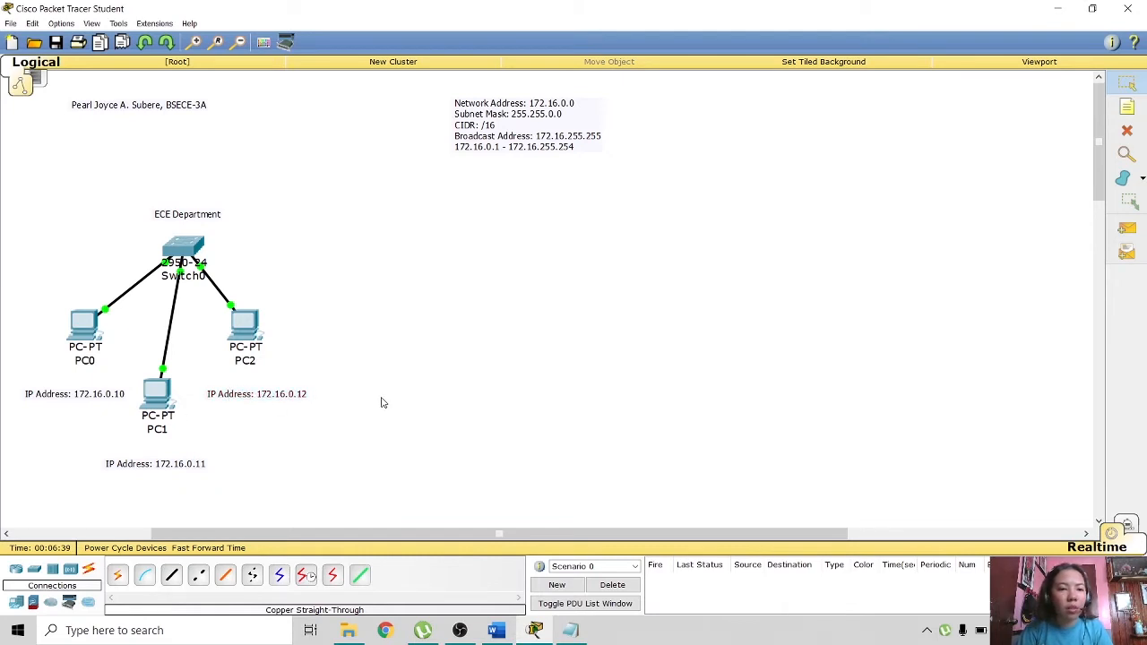
left_click(81, 334)
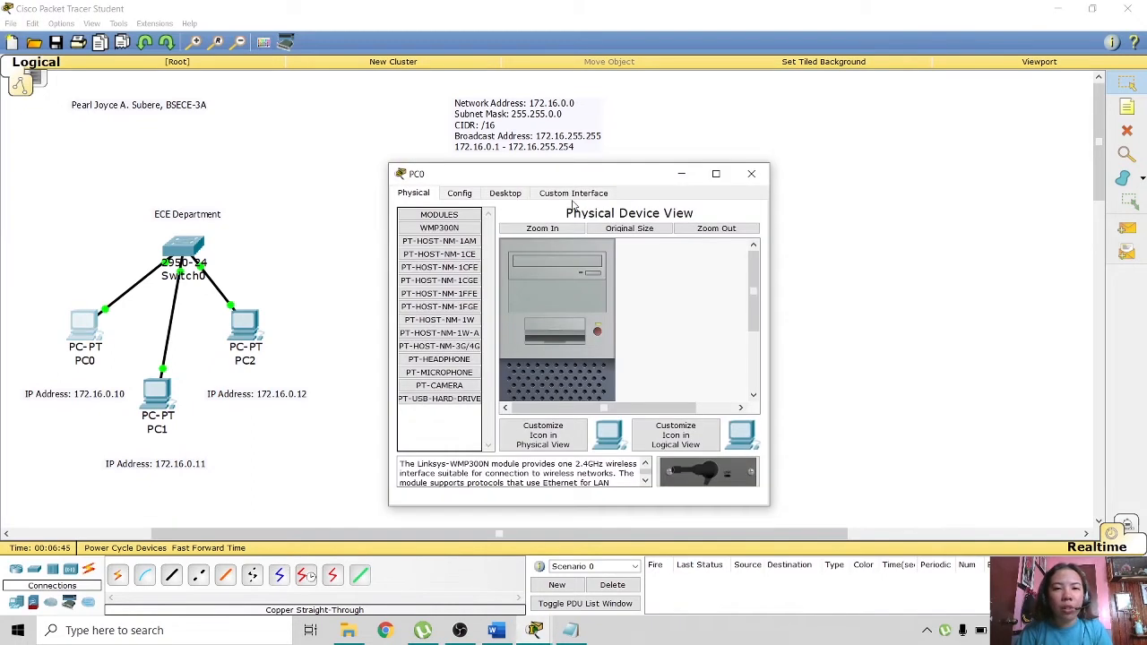
- Give PC0 the static IP 172.16.0.10 with subnet mask 255.255.0.0
left_click(528, 198)
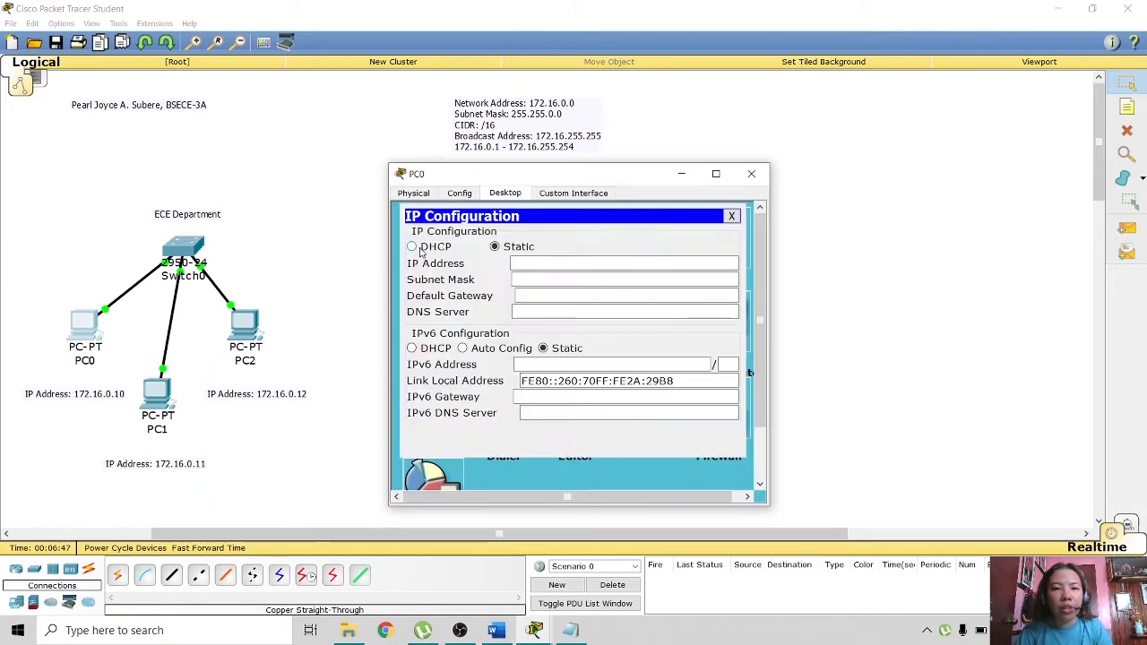
left_click(421, 254)
left_click(520, 262)
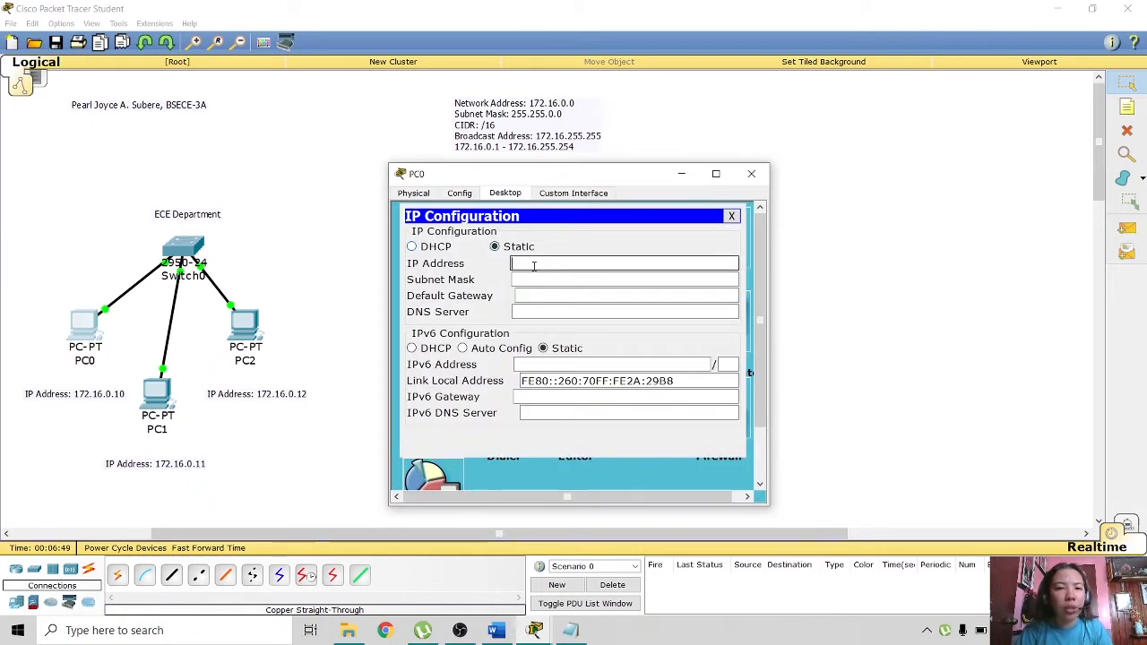
type("172")
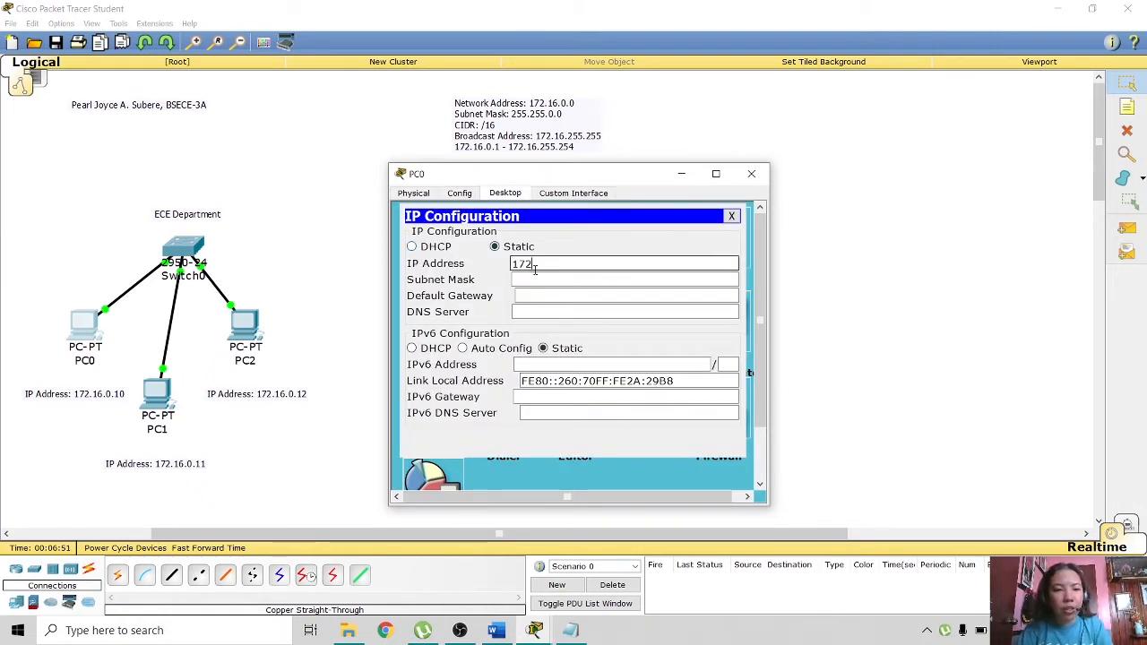
type(".16.")
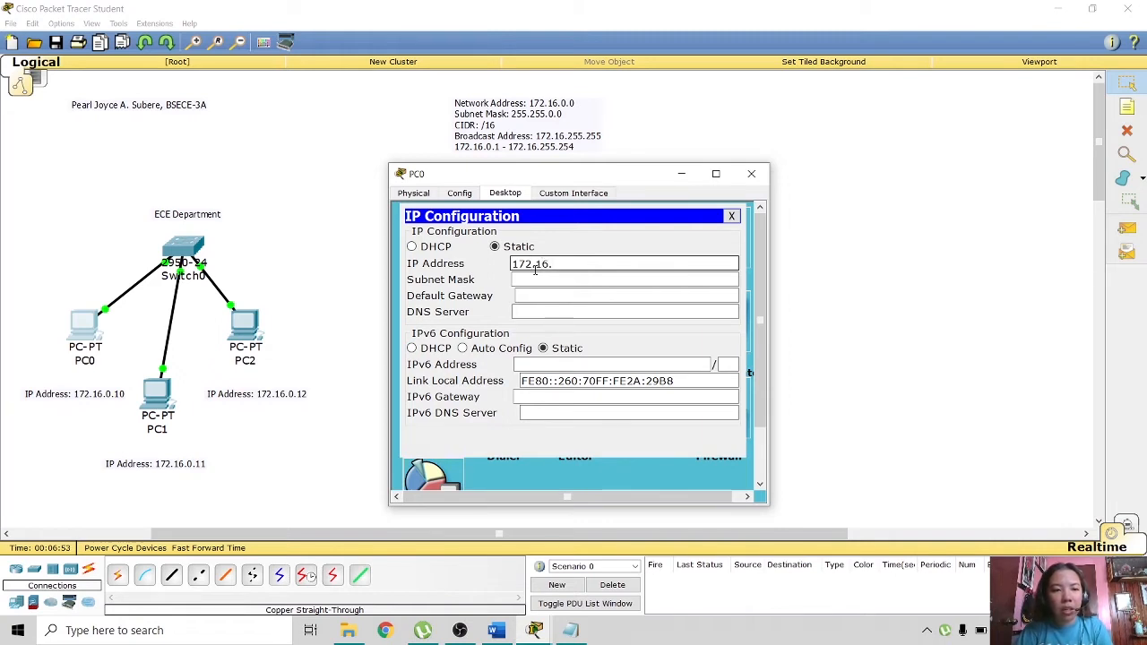
type("0.1")
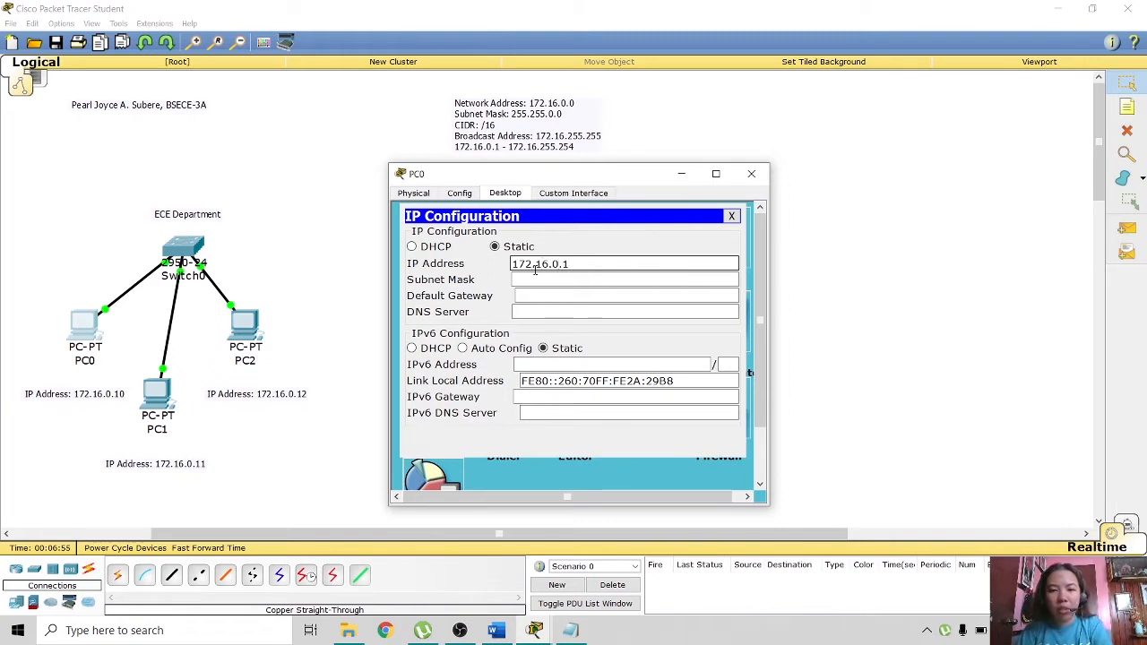
type("0")
left_click(592, 280)
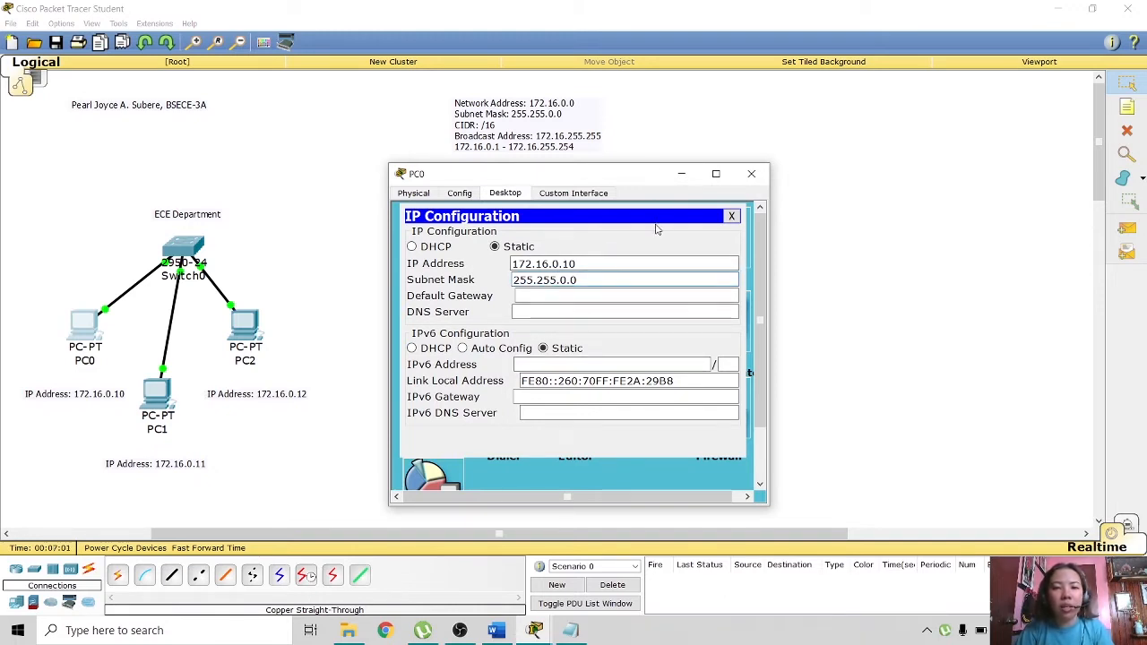
left_click(731, 217)
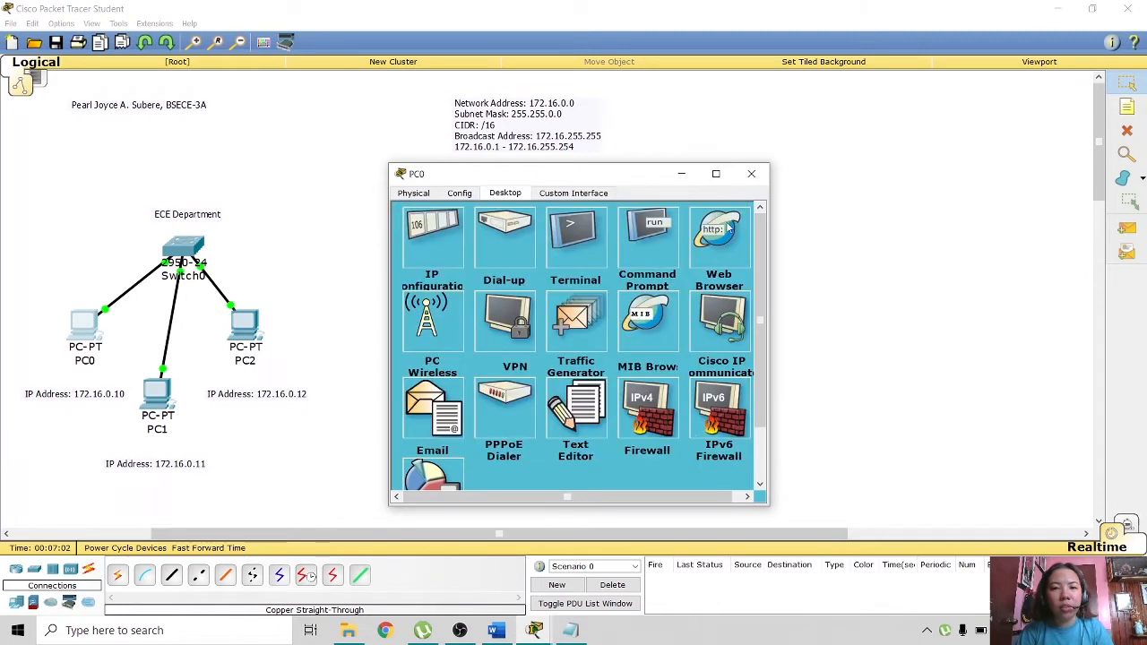
- Run ipconfig on PC0 to confirm its address, then close its windows
left_click(651, 250)
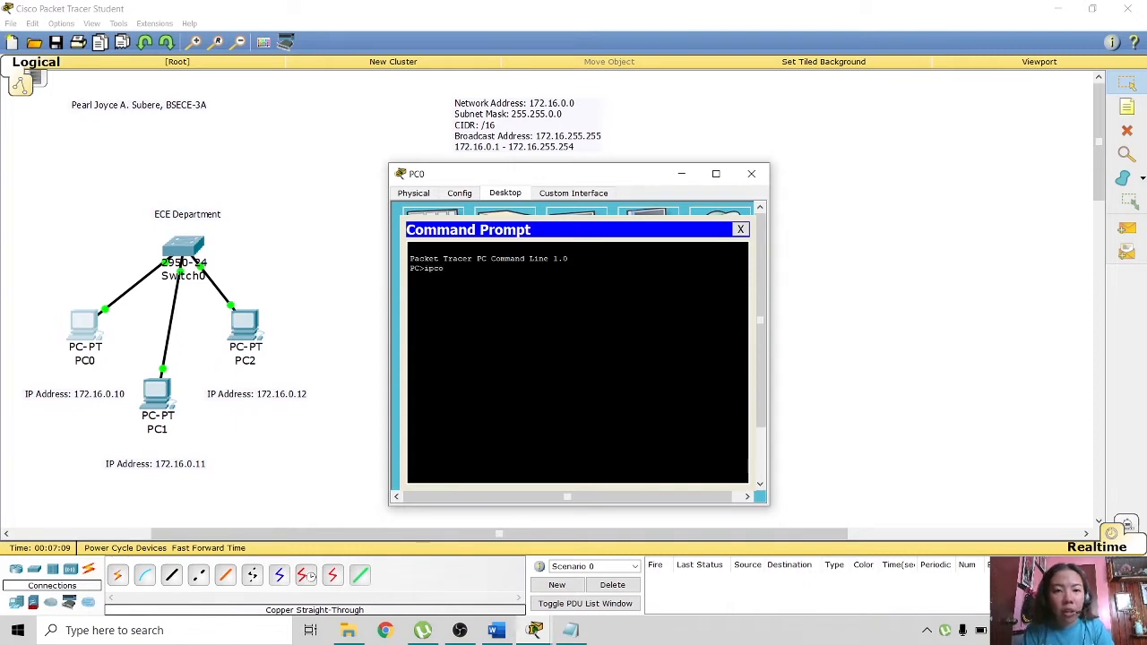
type("ipconfig")
key("Return")
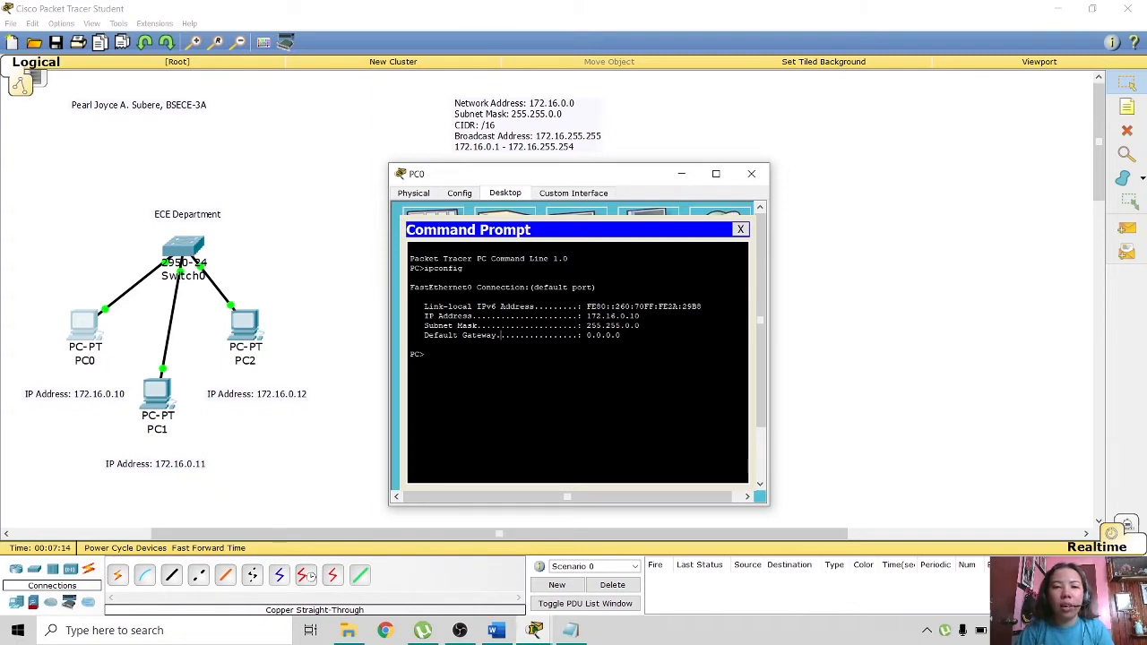
left_click(740, 230)
left_click(751, 173)
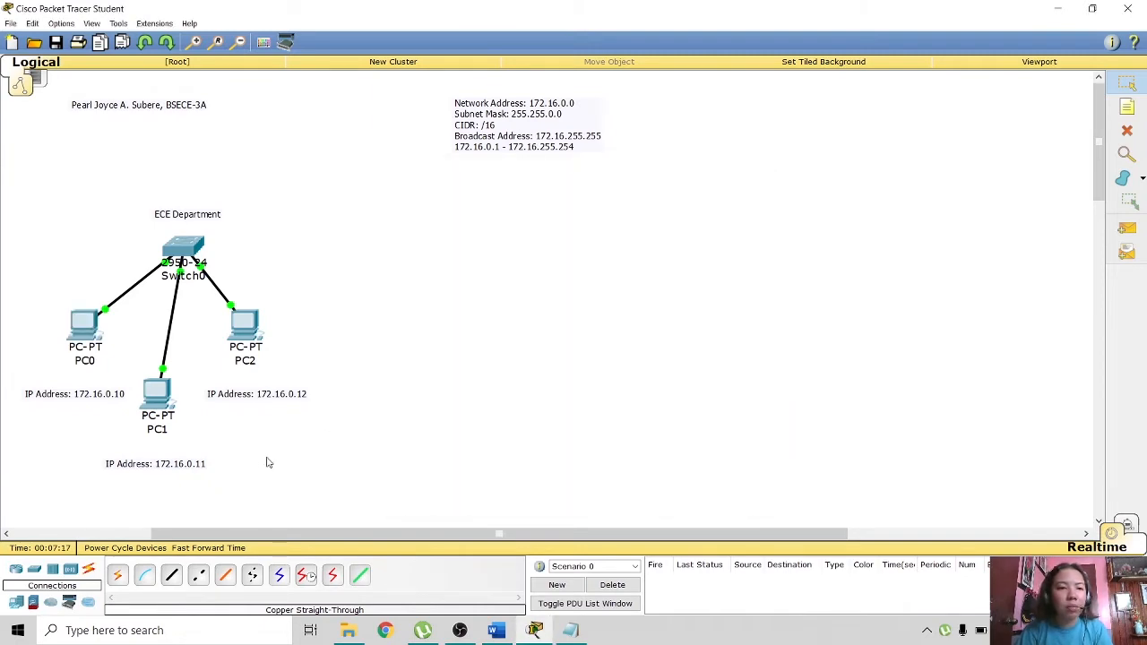
left_click(156, 420)
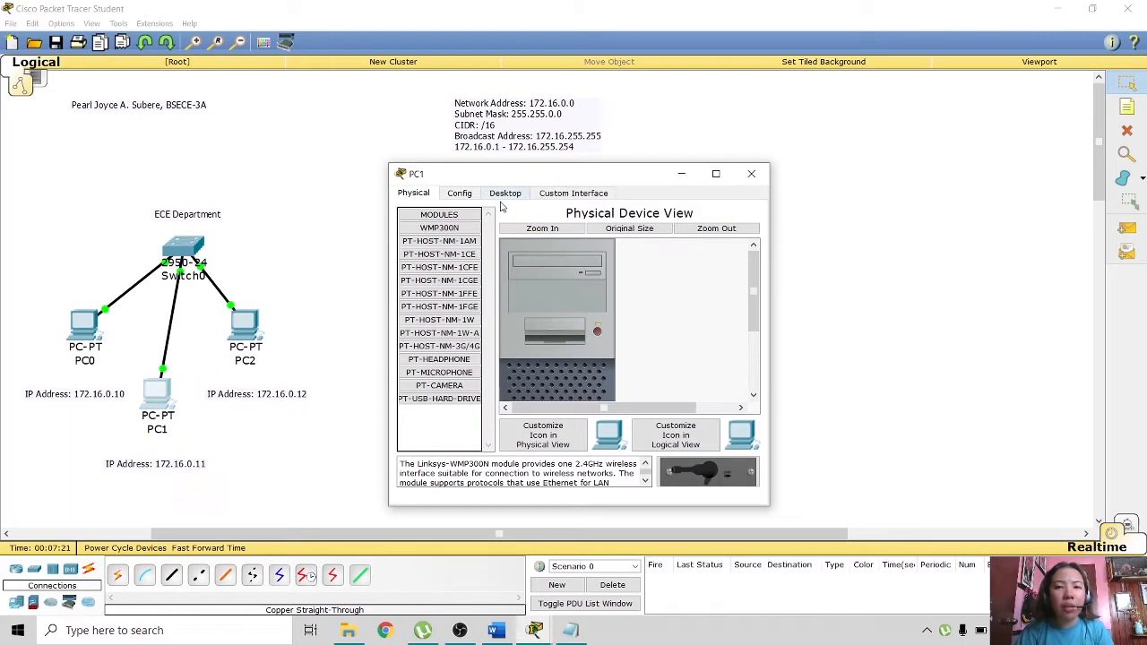
- Give PC1 the static IP 172.16.0.11 with subnet mask 255.255.0.0
left_click(508, 192)
left_click(440, 242)
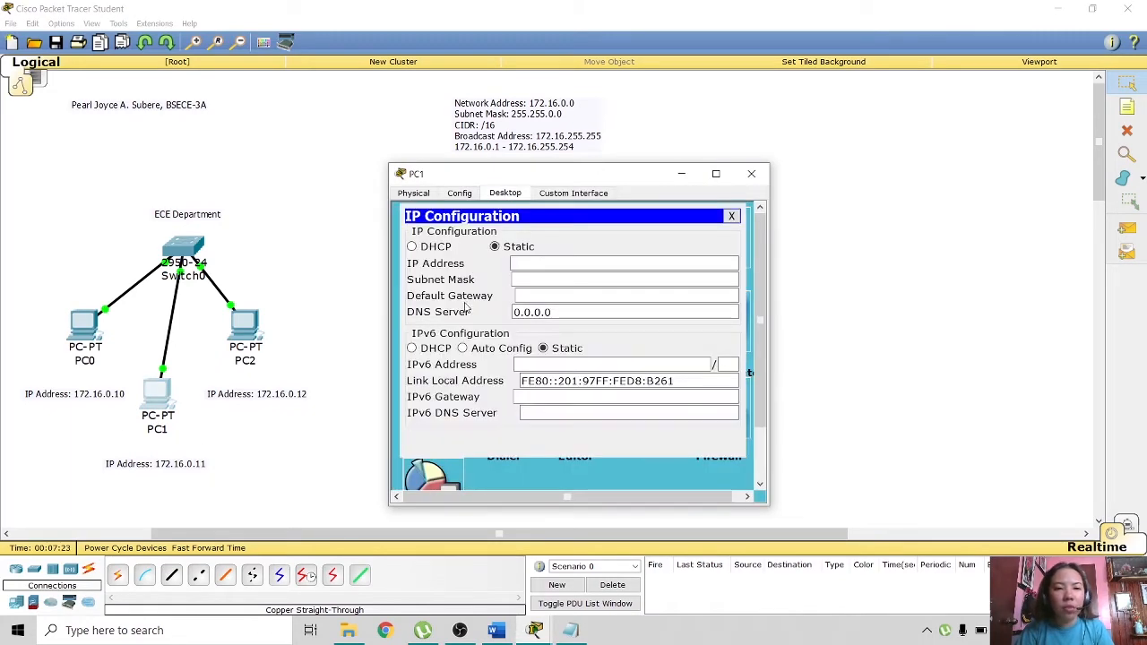
left_click(540, 263)
type("172")
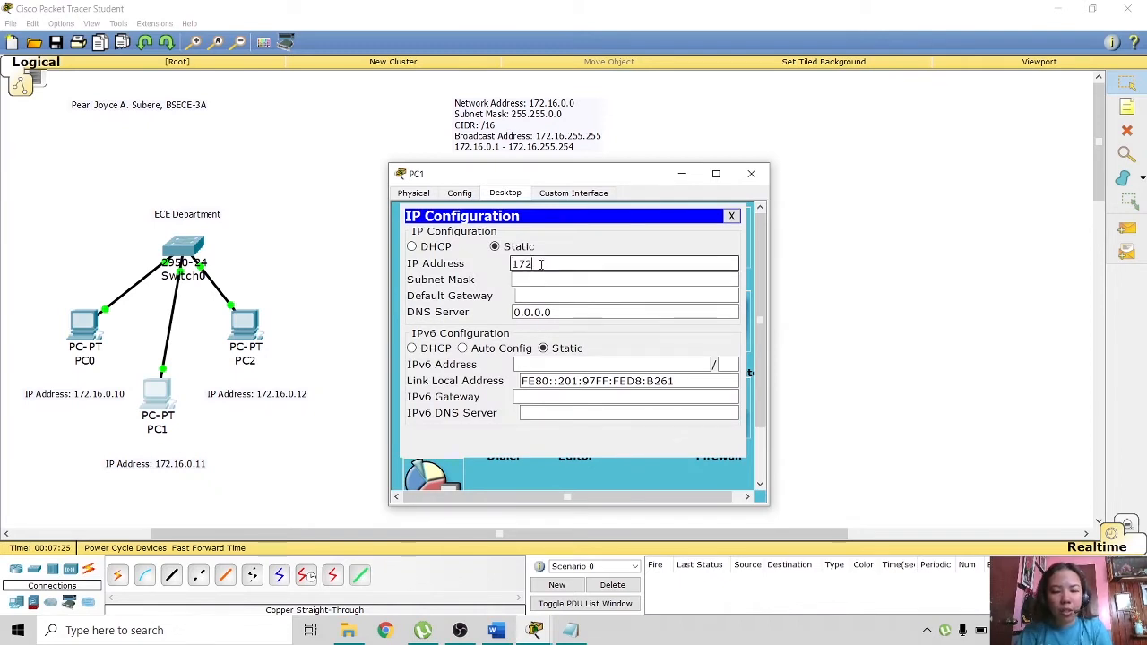
type(".16.0.")
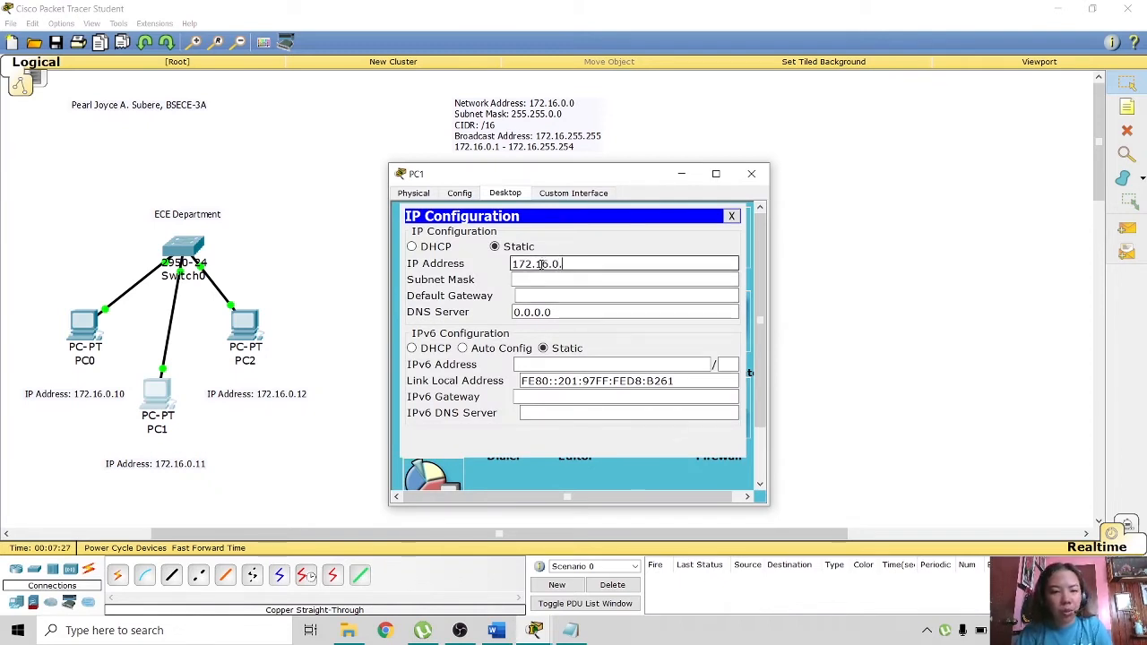
type("11")
left_click(538, 280)
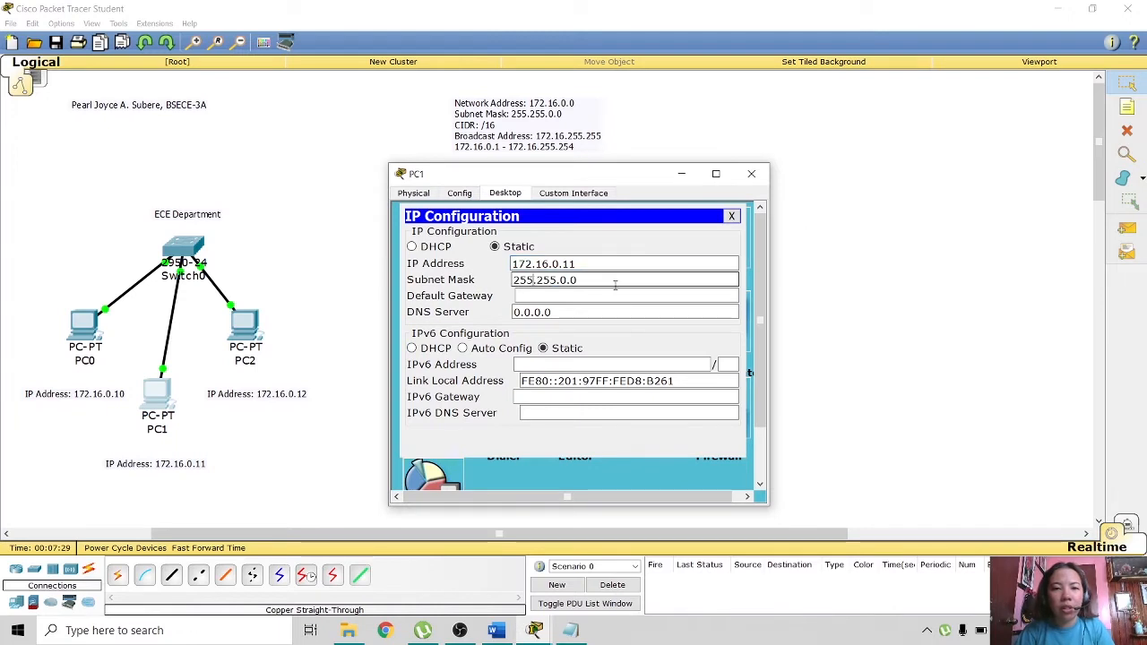
left_click(731, 216)
- Run ipconfig on PC1 to confirm its address and close its window
left_click(638, 245)
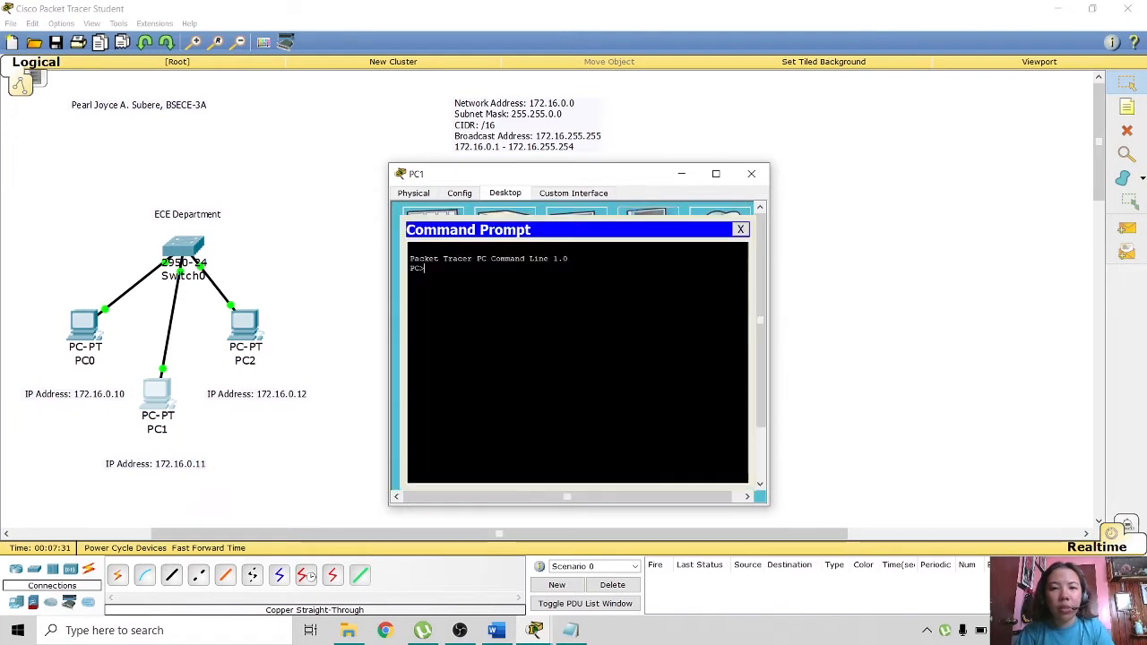
type("ipco")
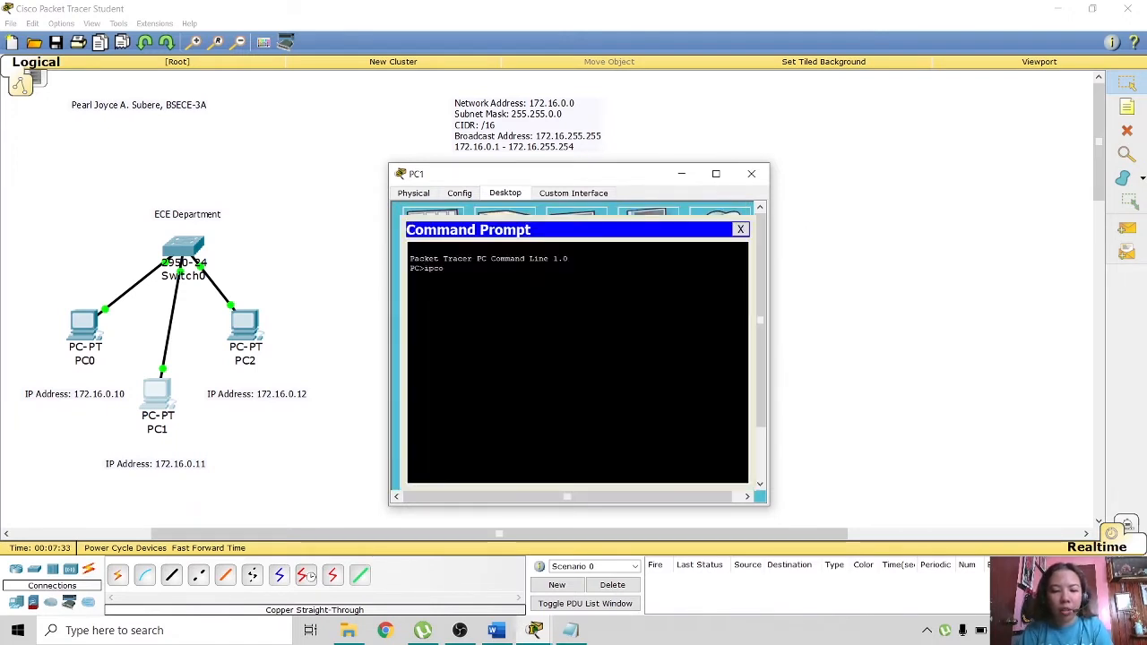
type("nfig")
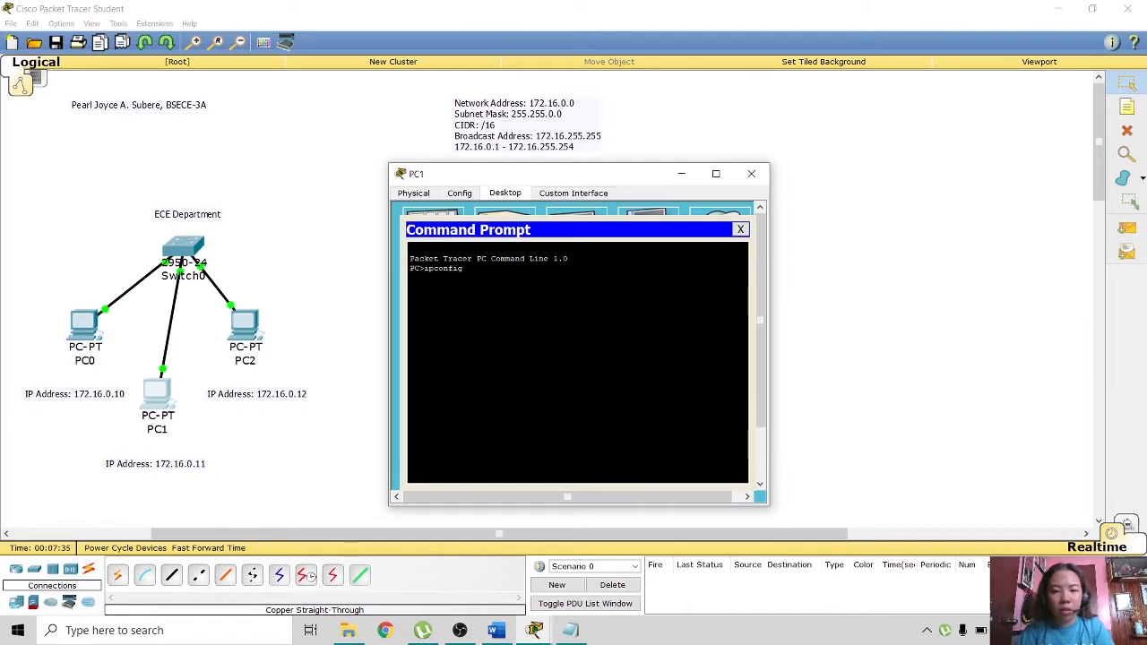
key("Return")
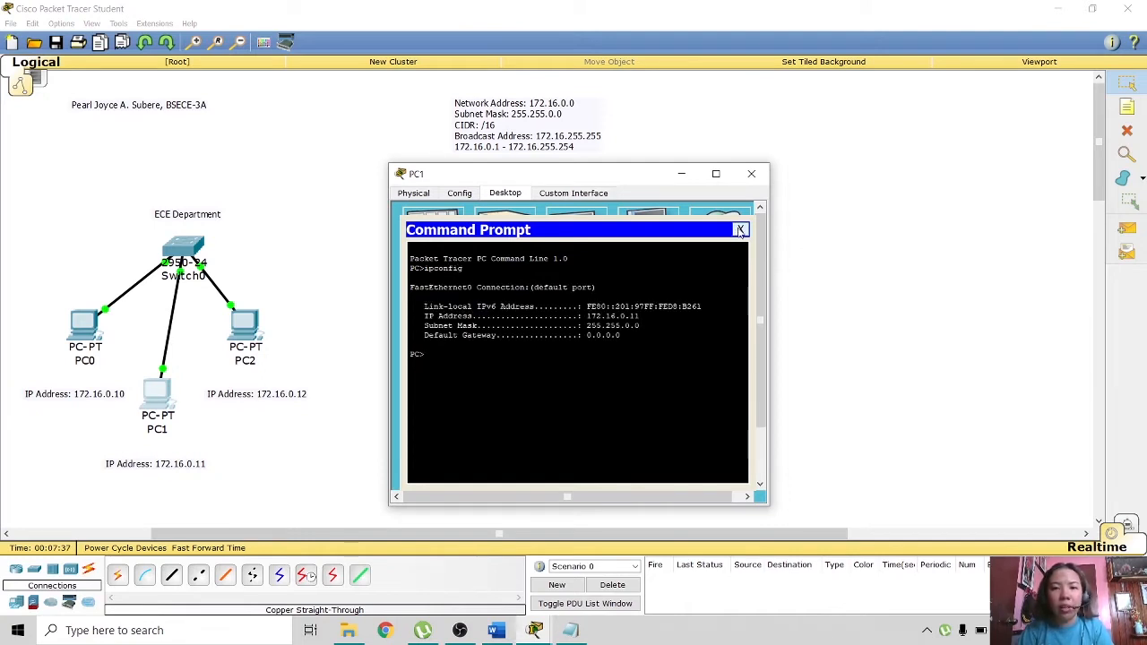
left_click(751, 173)
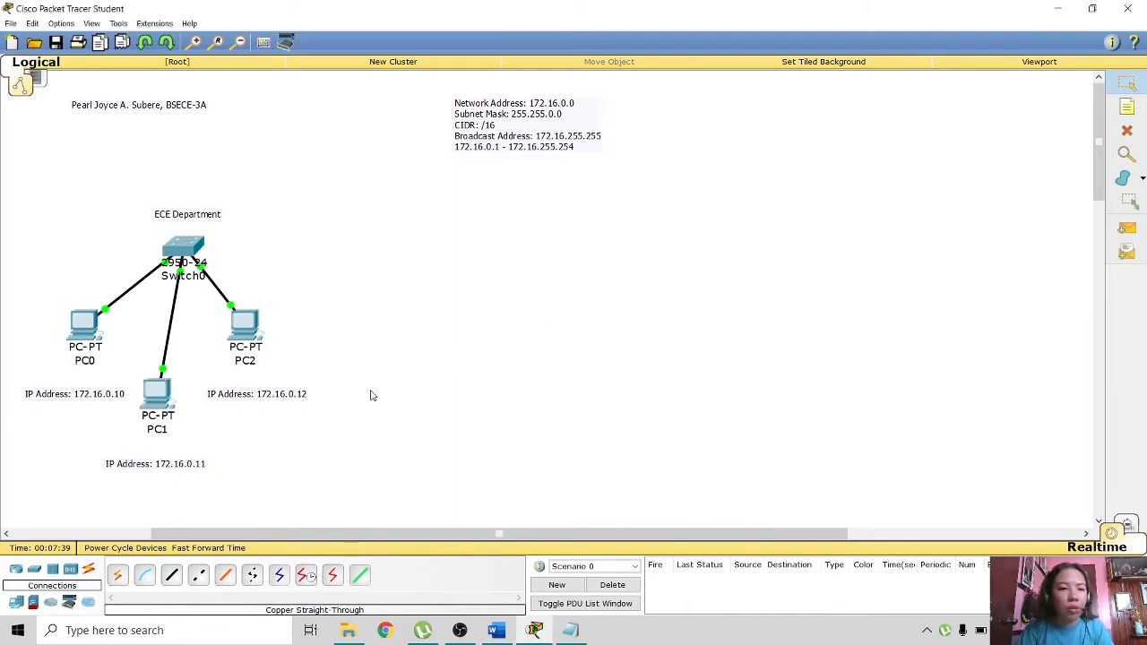
left_click(248, 344)
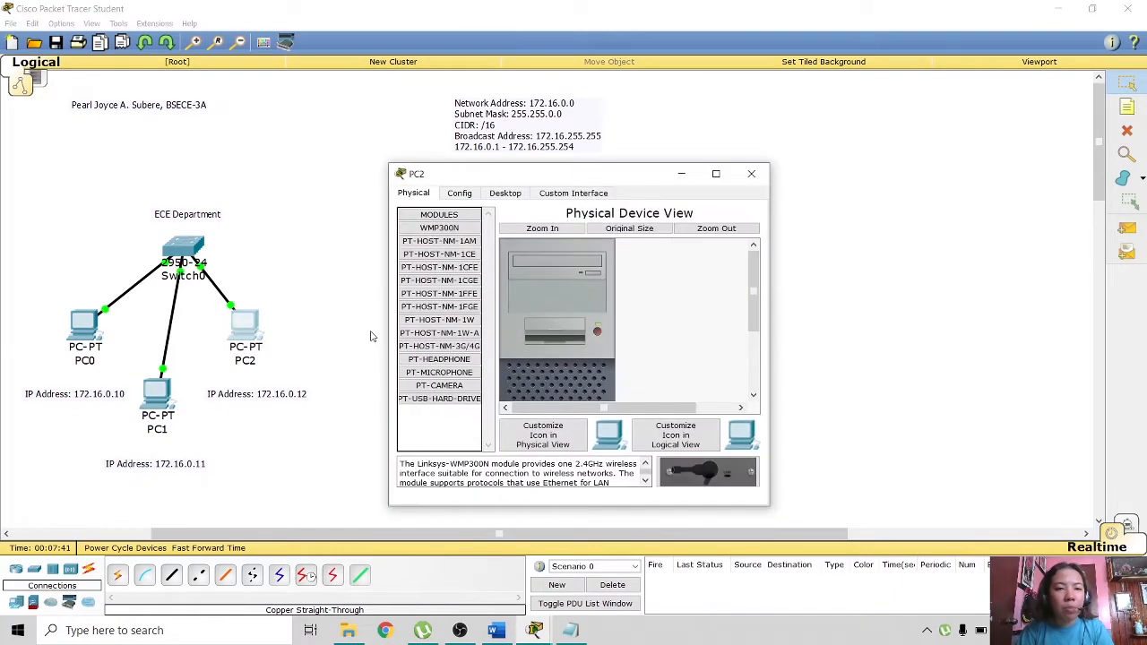
- Give PC2 the static IP 172.16.0.12, letting the 255.255.0.0 mask fill in
left_click(506, 193)
left_click(430, 237)
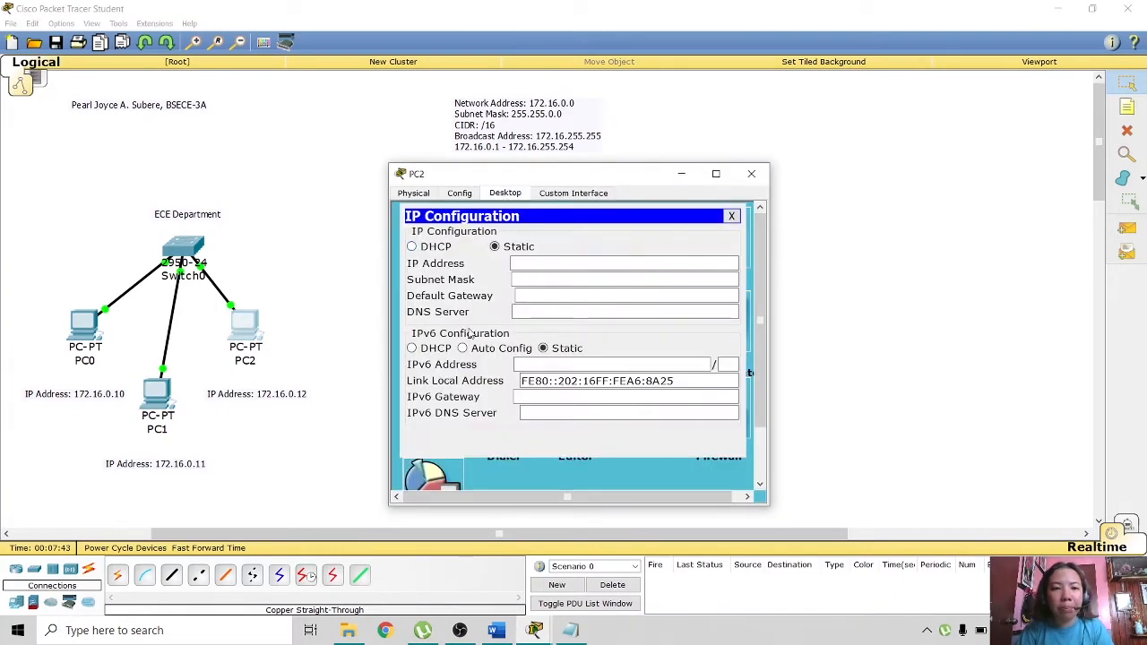
type("172.")
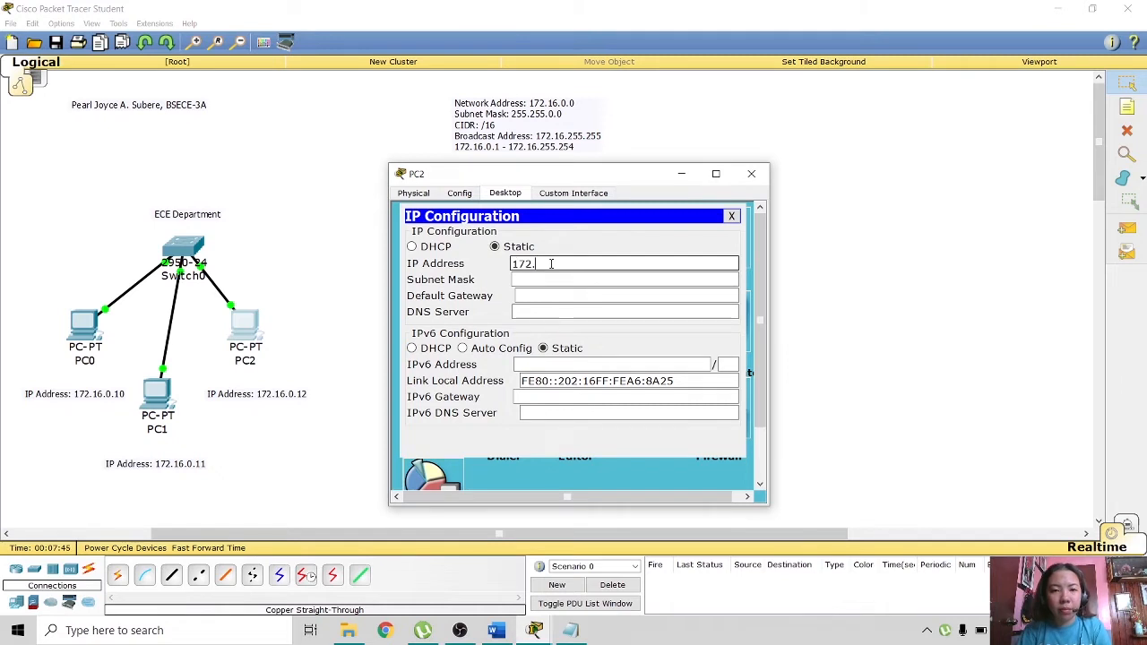
type("16.0")
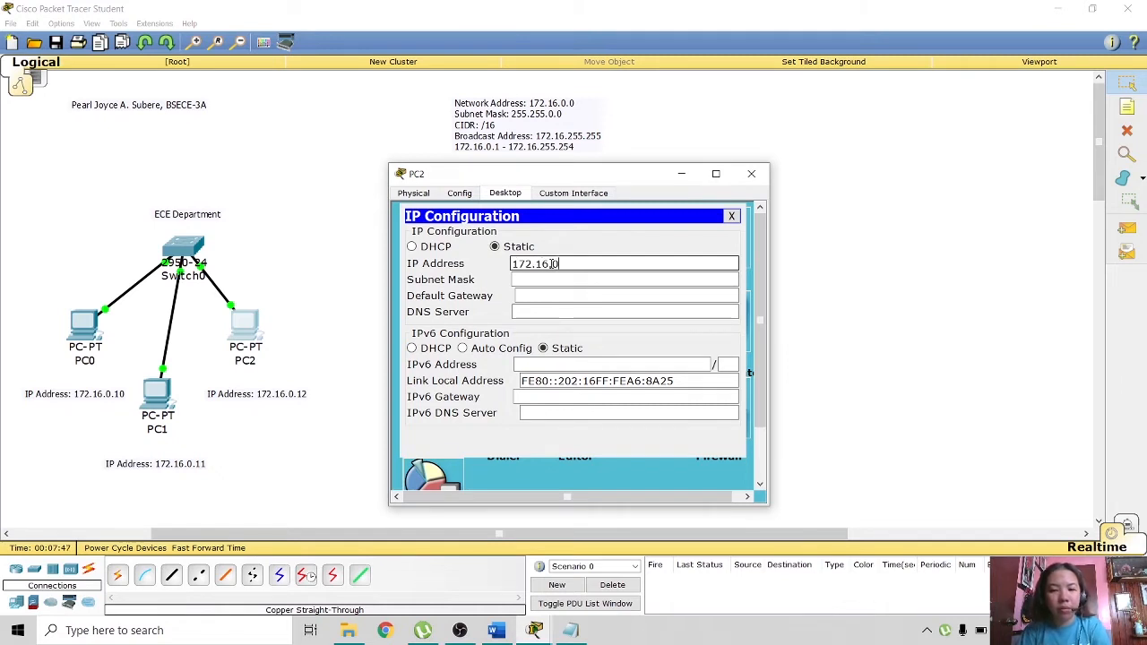
type(".")
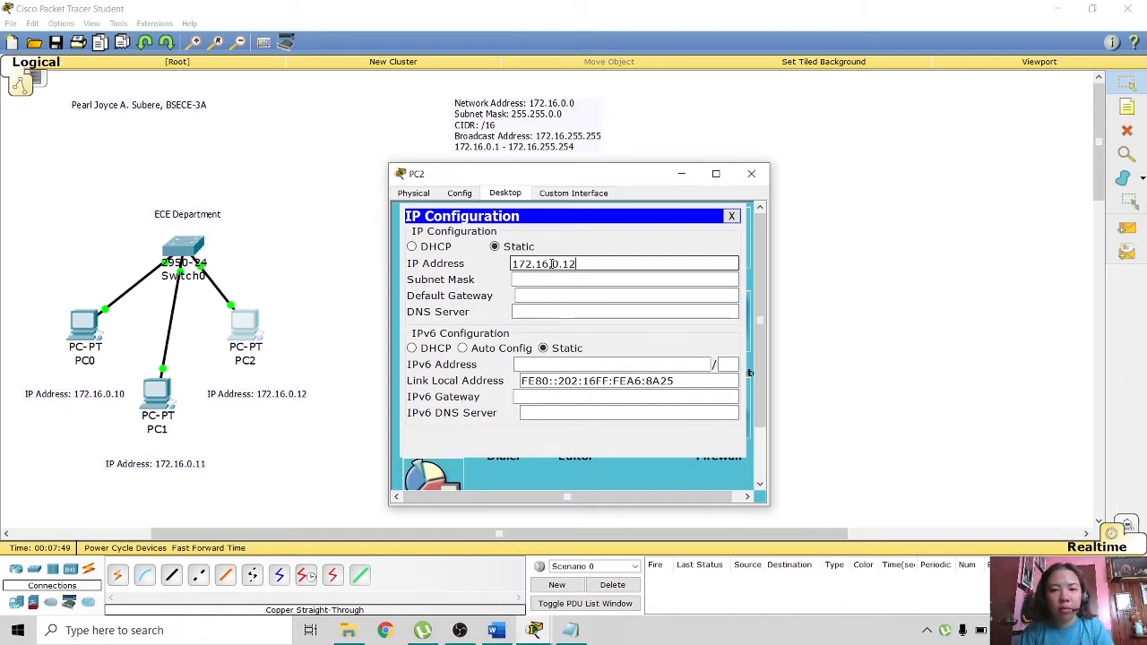
type("12")
key("Tab")
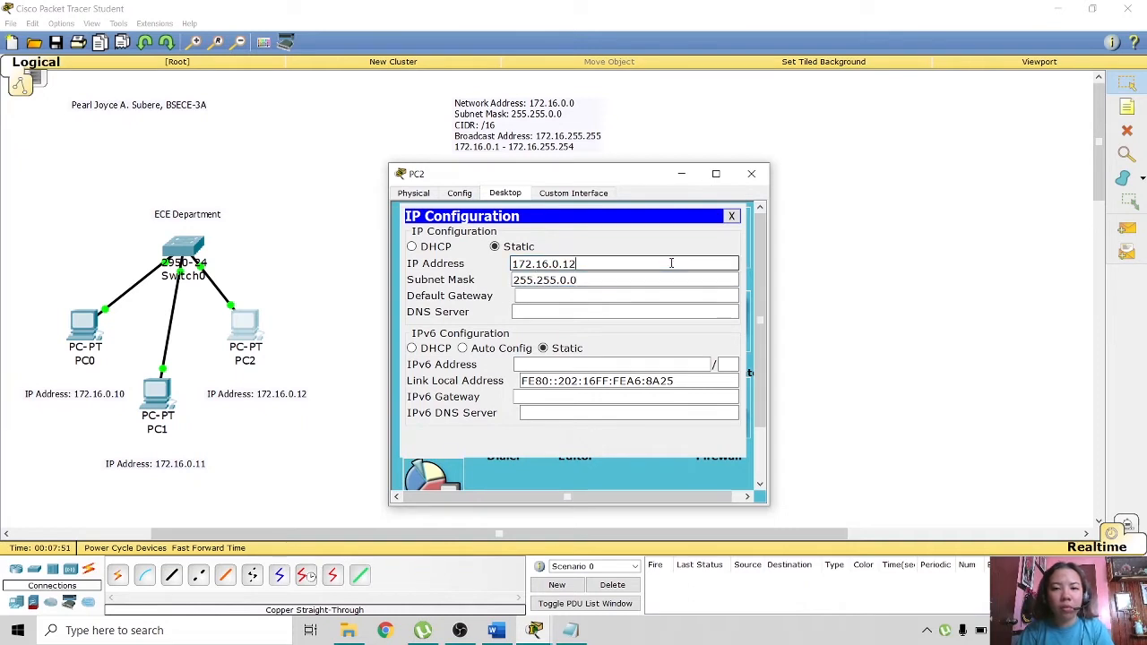
left_click(732, 217)
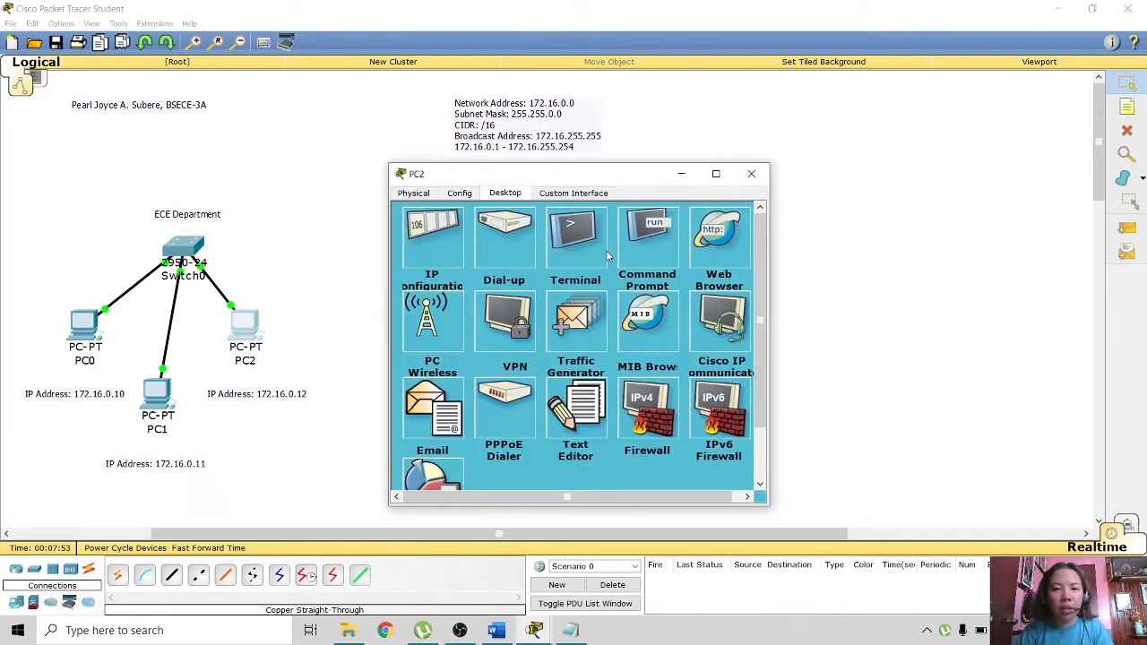
- Run ipconfig on PC2 to verify its address and close its window
left_click(645, 235)
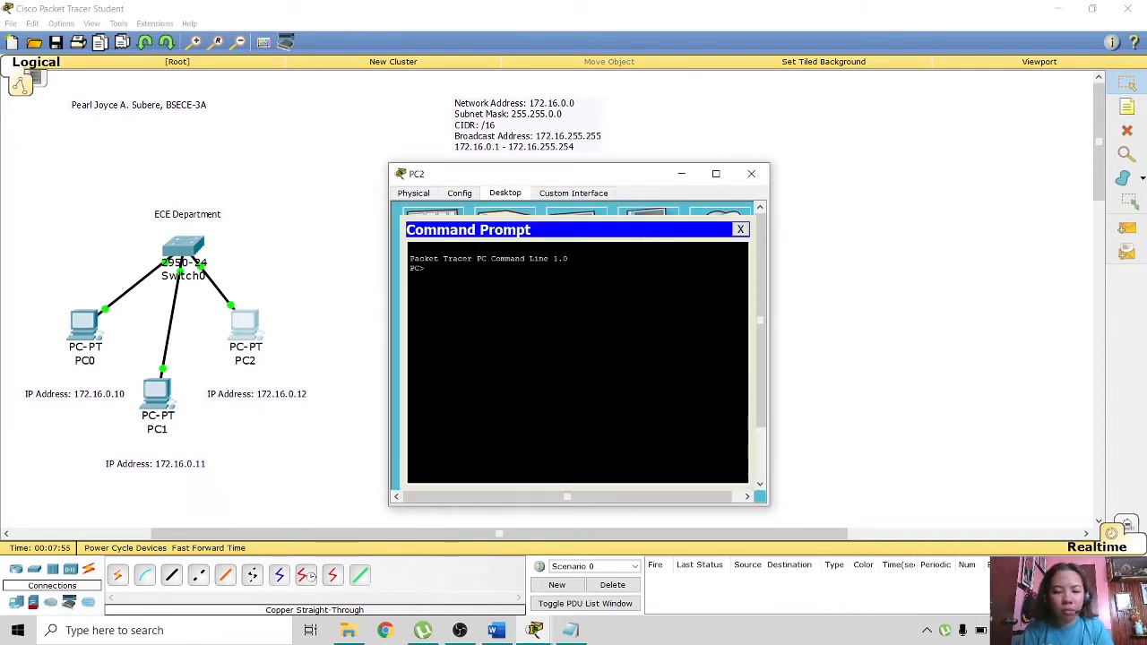
type("ipcon")
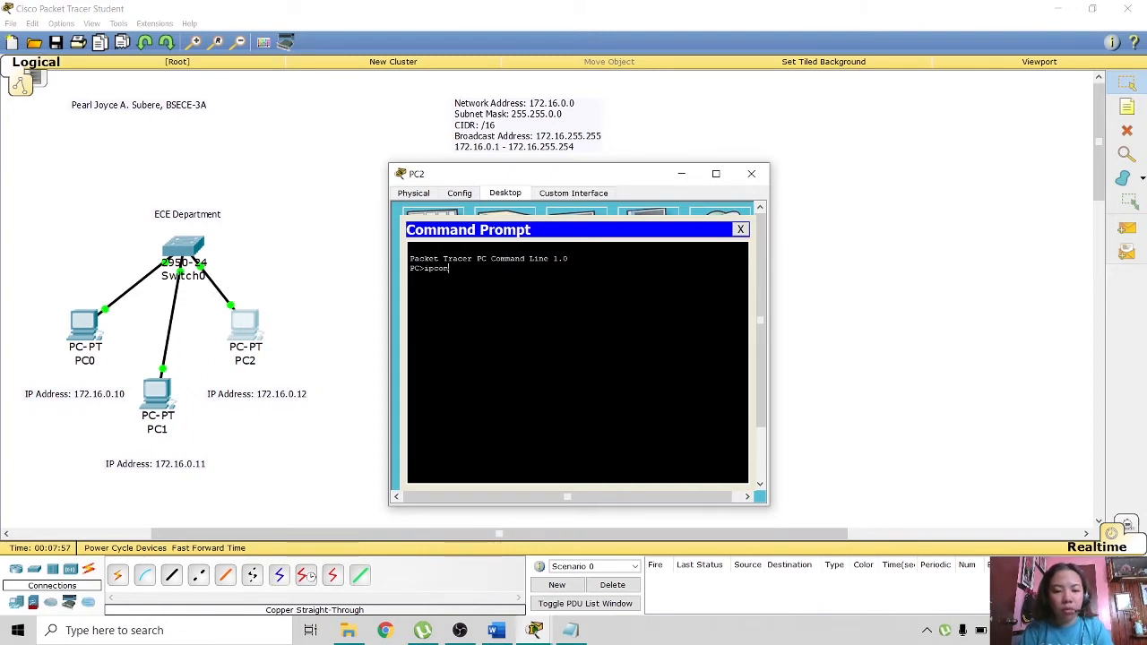
type("fig")
key("Return")
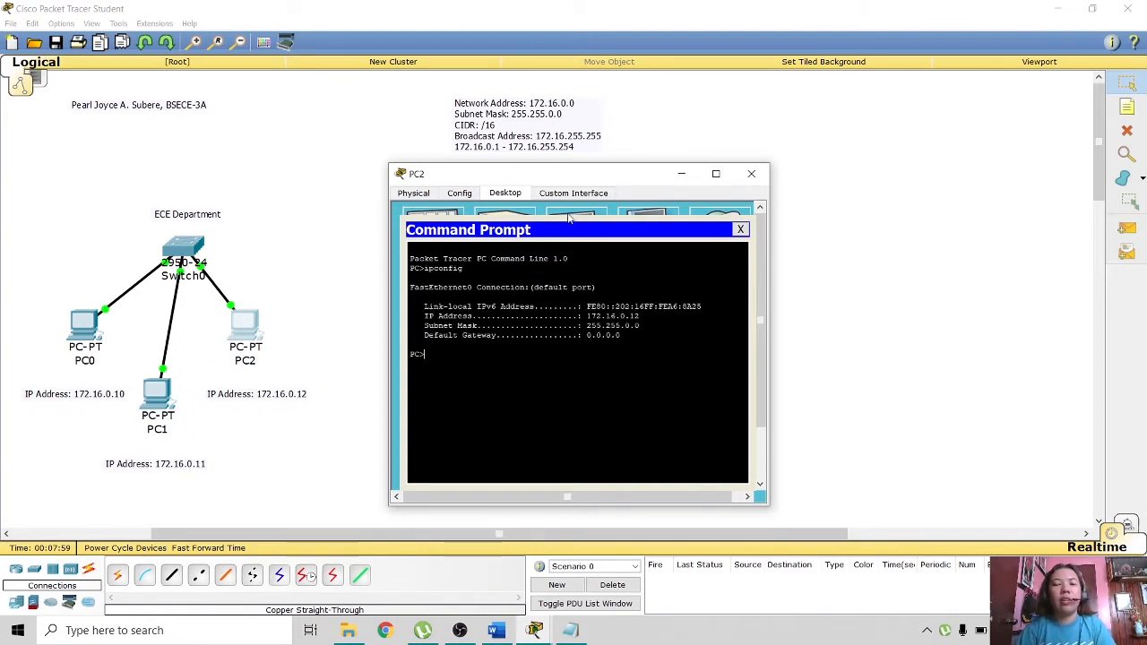
left_click(751, 173)
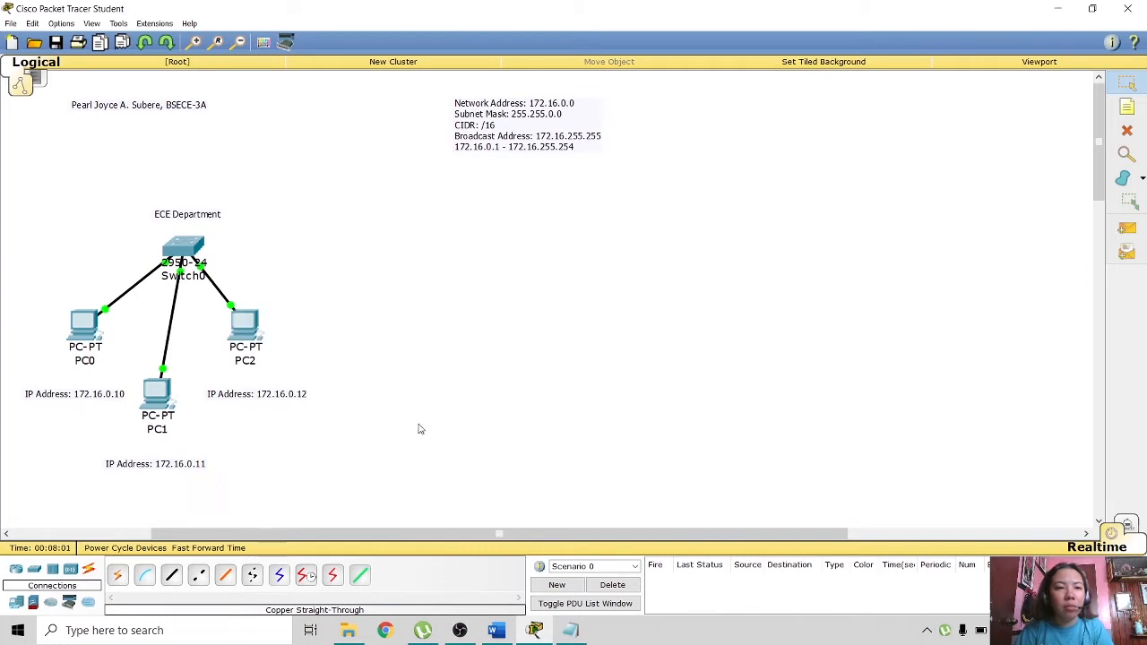
left_click(1127, 107)
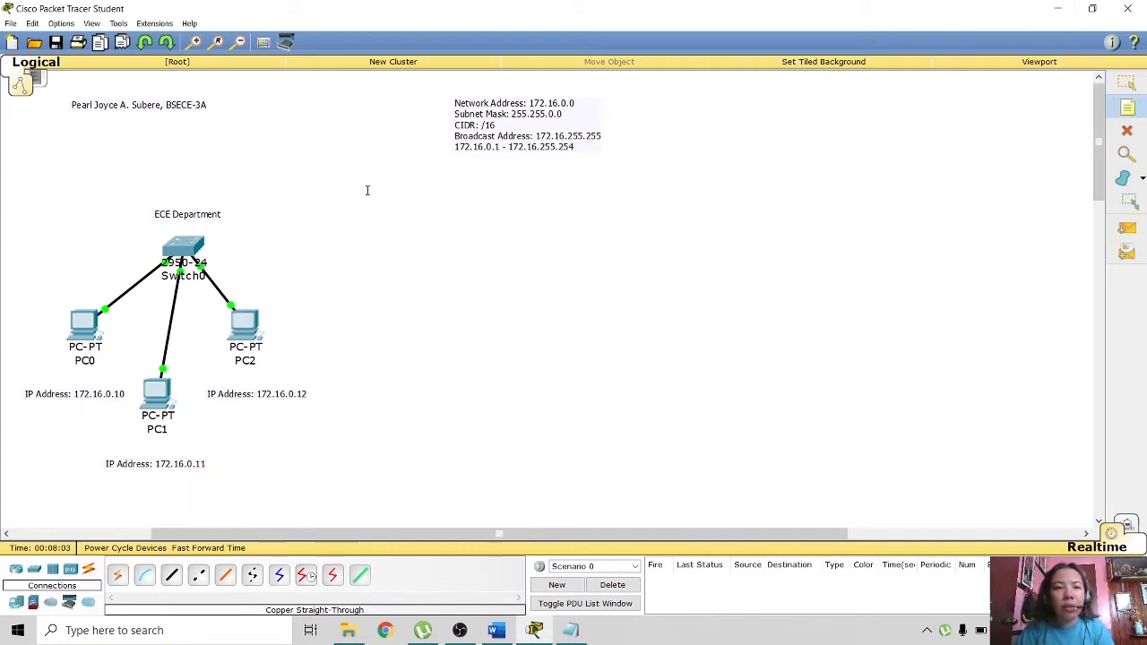
- Add an 'EE Department' text label on the canvas
left_click(459, 216)
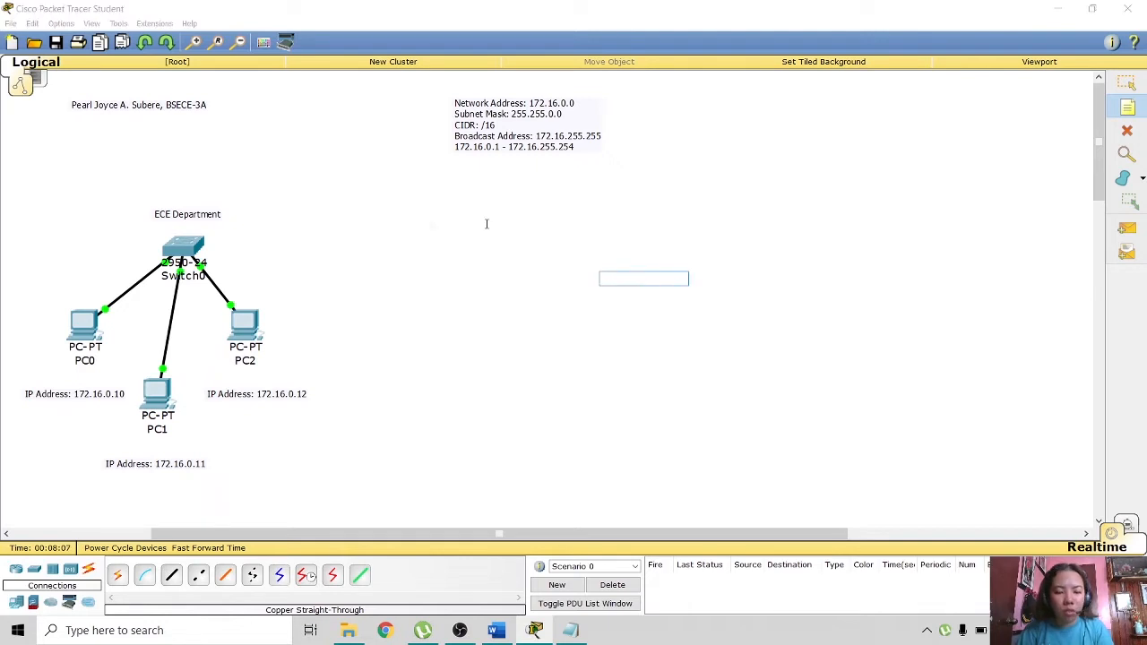
left_click(487, 224)
type("EE Department")
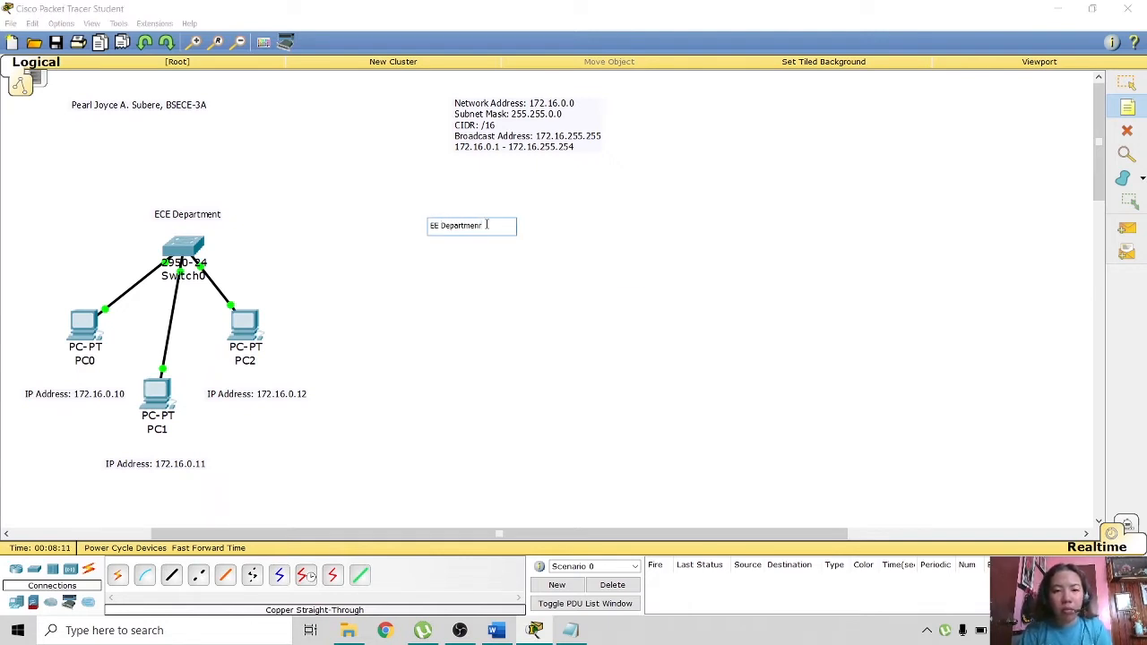
left_click(455, 284)
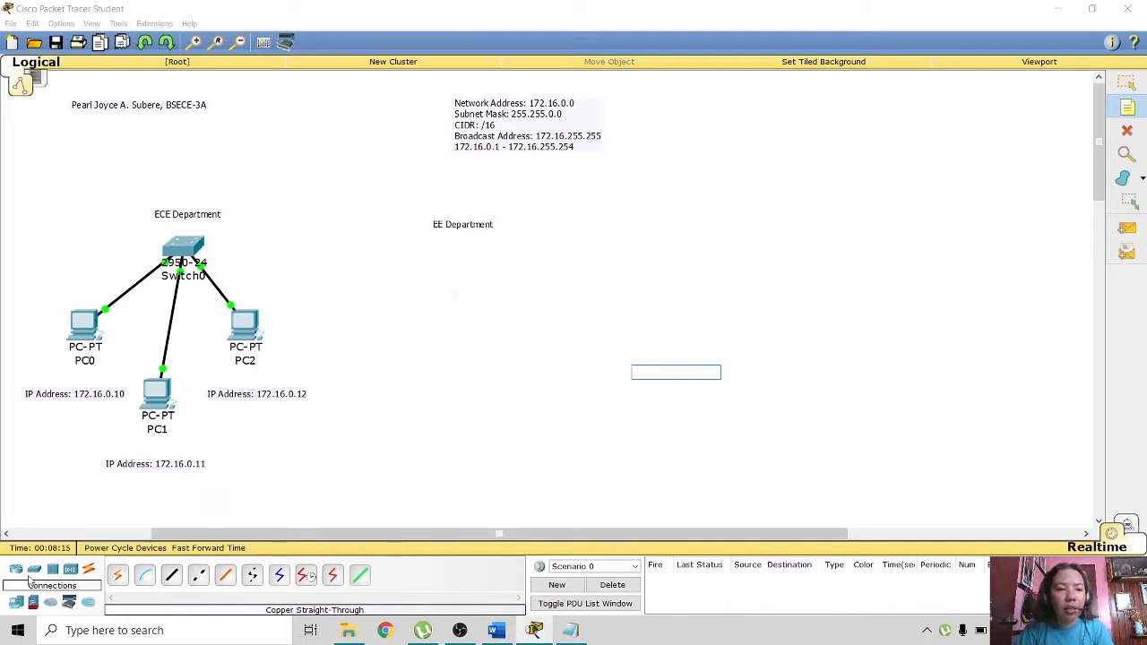
- Place a 2950-24 switch (Switch1) below the EE Department label
left_click(34, 571)
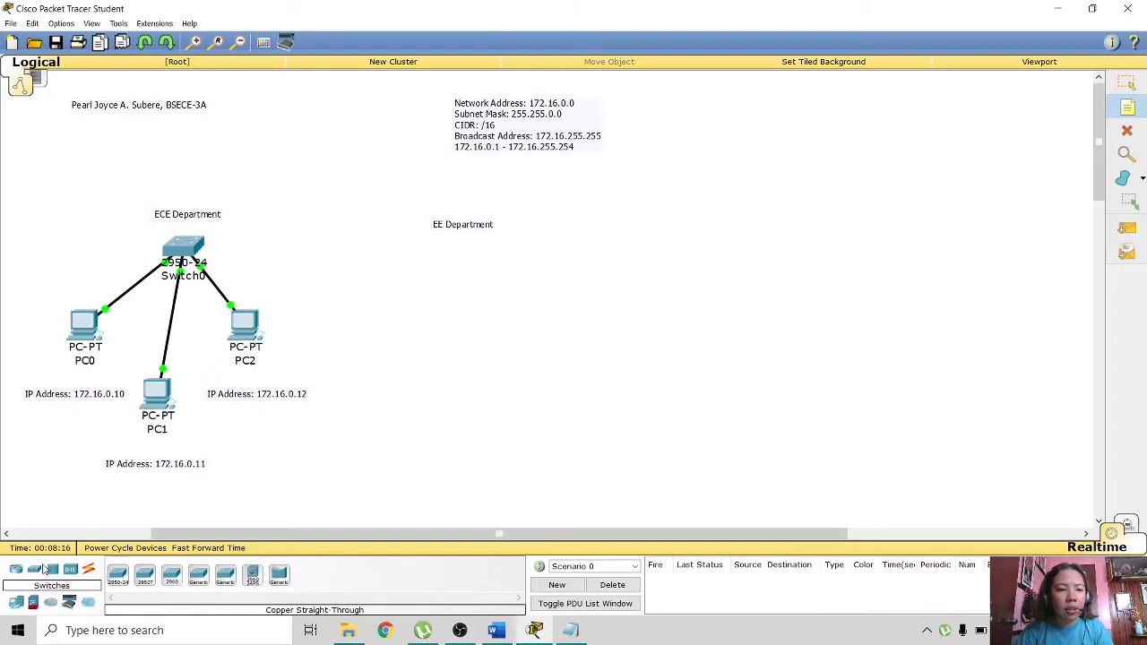
left_click(117, 575)
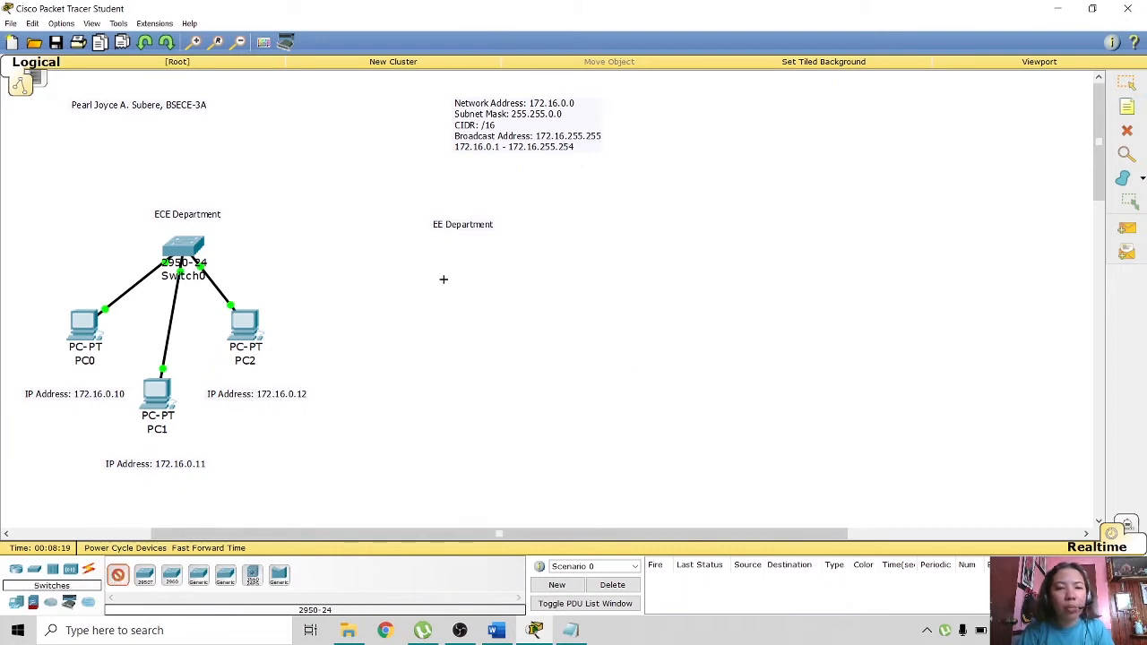
left_click(458, 261)
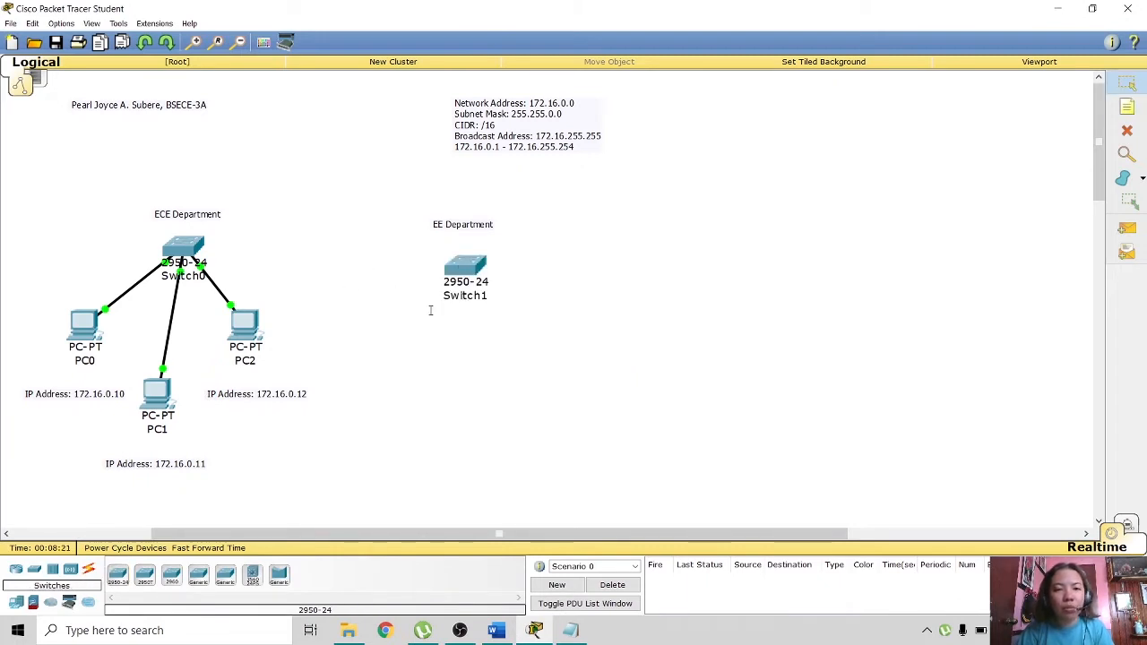
- Place three generic PCs (PC3, PC4, PC5) beneath Switch1
left_click(15, 606)
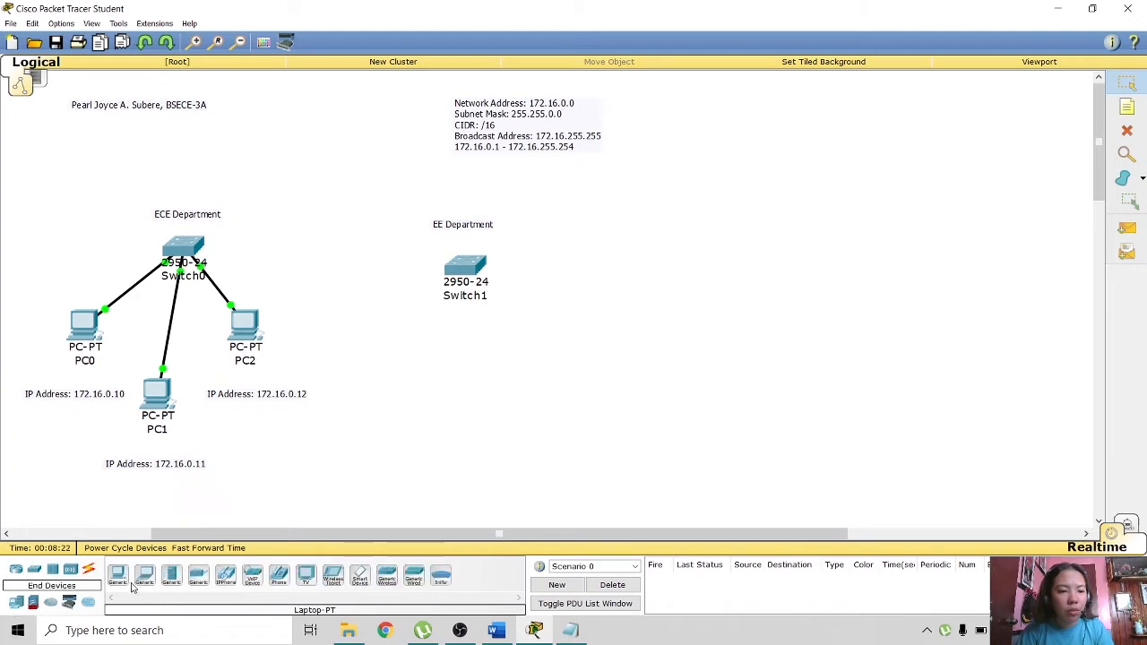
left_click(117, 574)
left_click(383, 355)
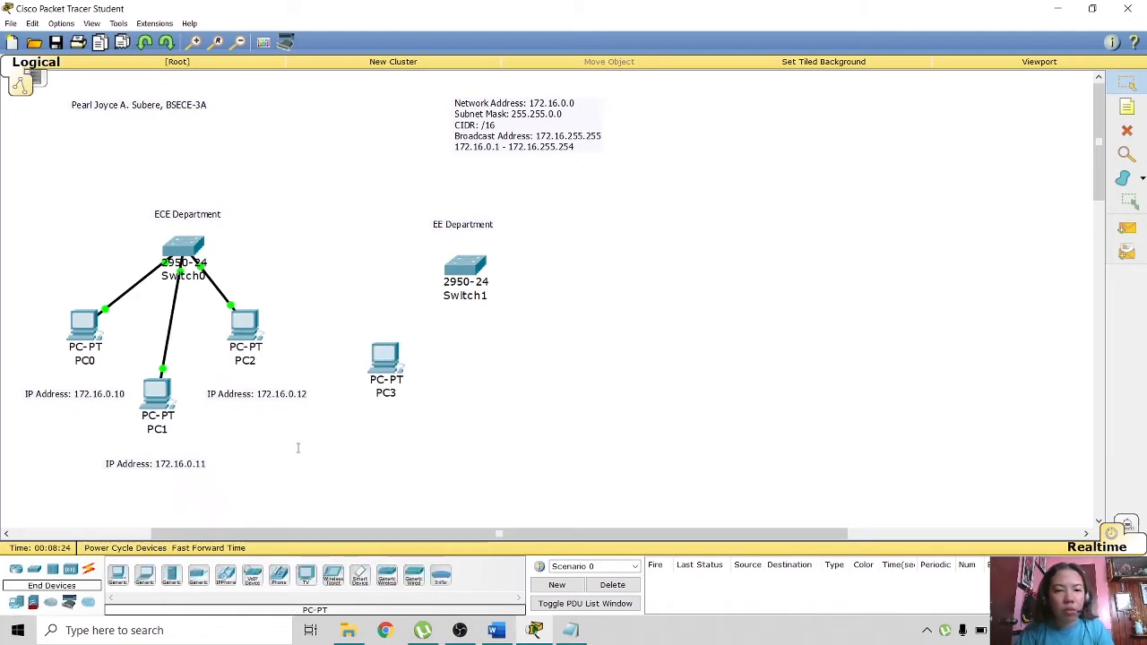
left_click(465, 446)
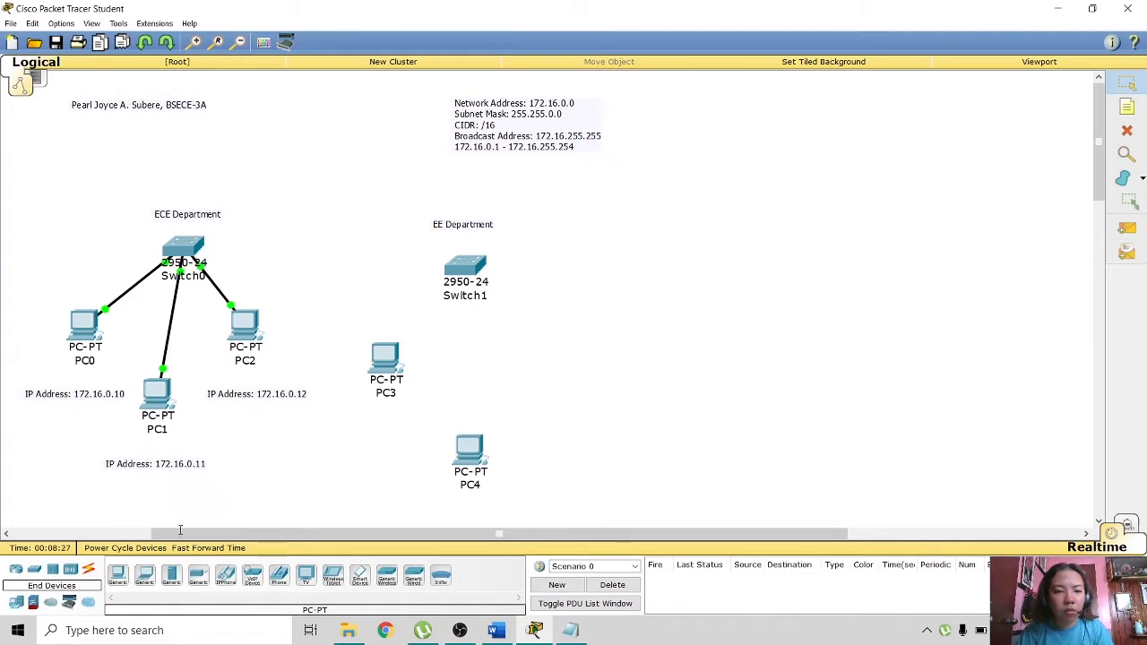
left_click(556, 352)
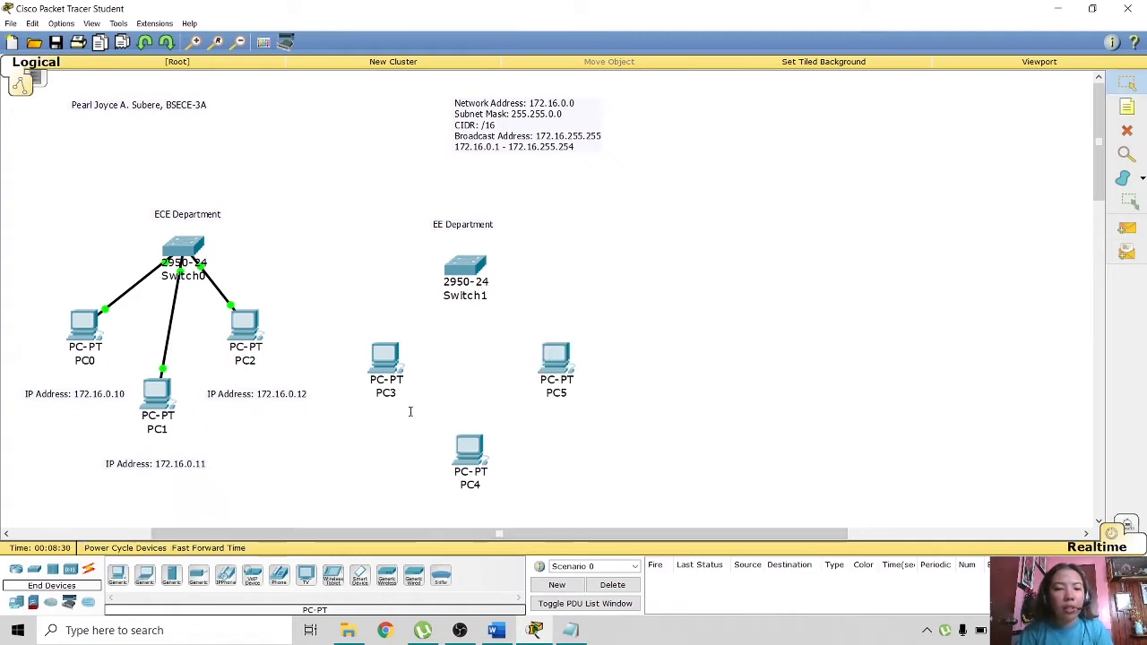
left_click(88, 569)
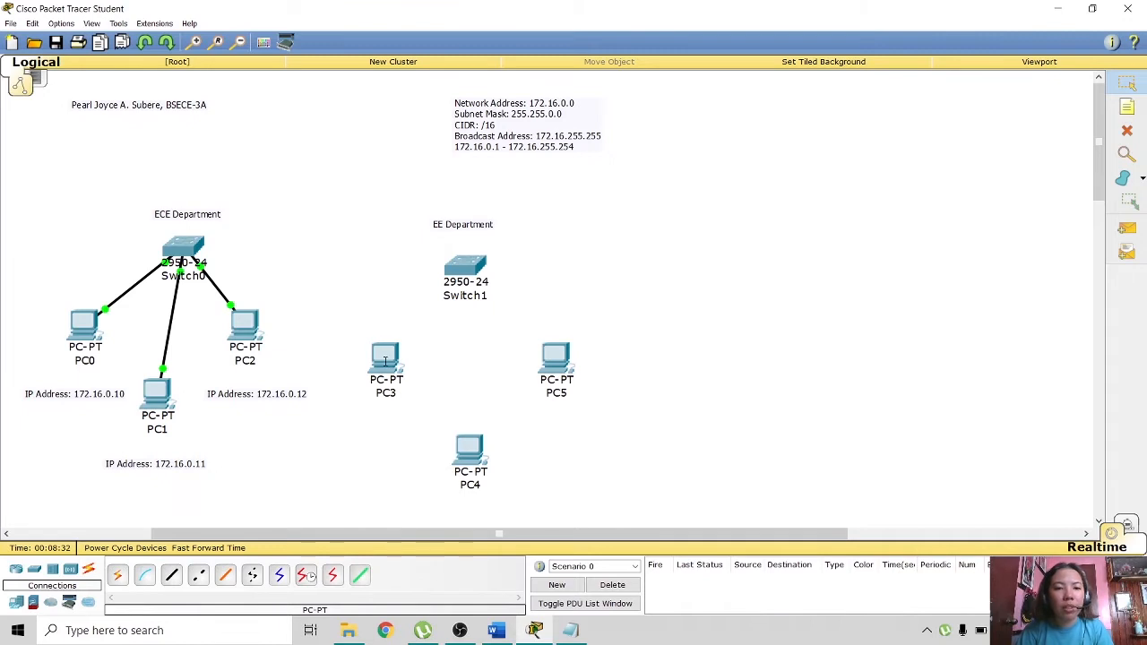
- Connect PC3 FastEthernet0 to Switch1 FastEthernet0/2 with a copper straight-through cable
left_click(175, 579)
left_click(381, 355)
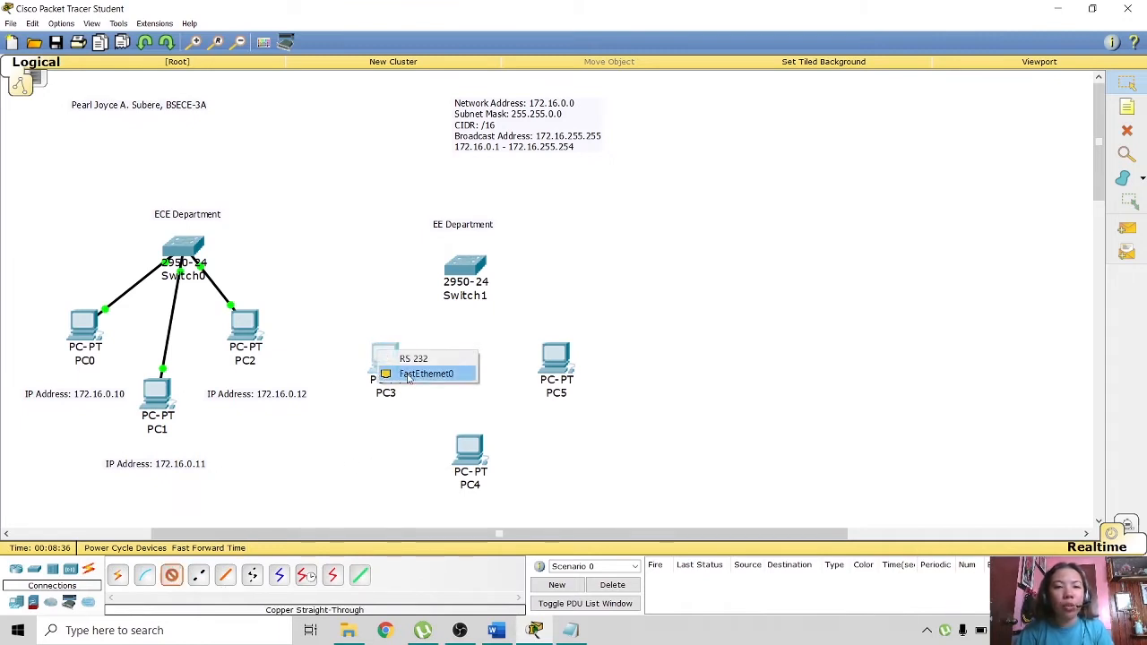
left_click(421, 374)
left_click(462, 271)
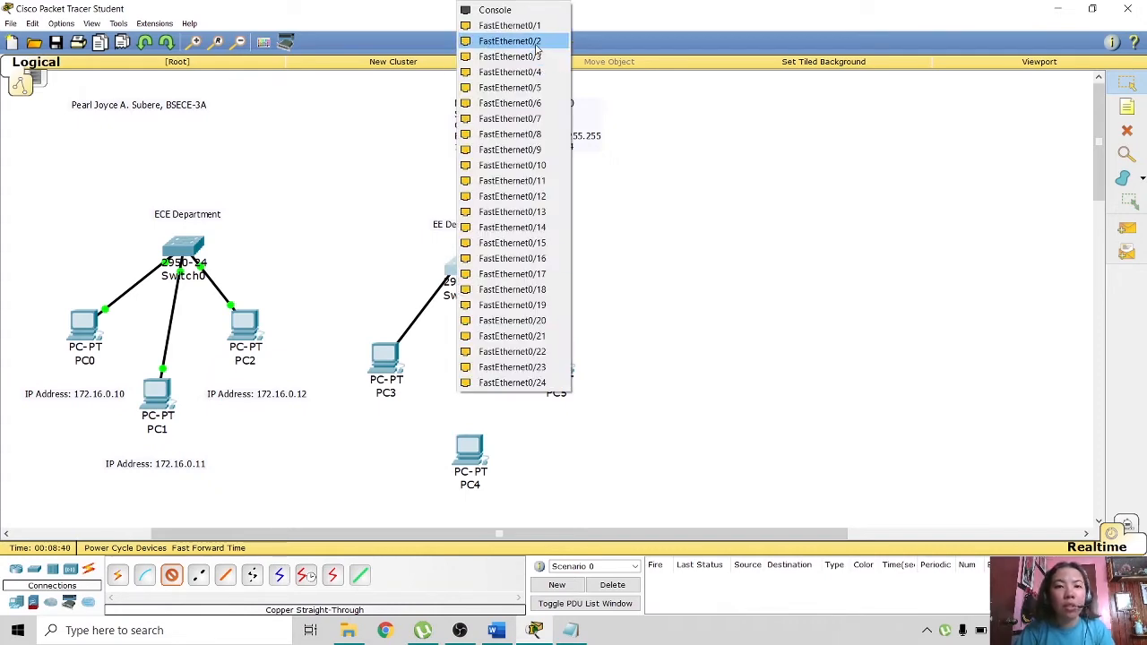
left_click(510, 42)
- Connect PC4 FastEthernet0 to a Switch1 port with a copper straight-through cable
left_click(468, 453)
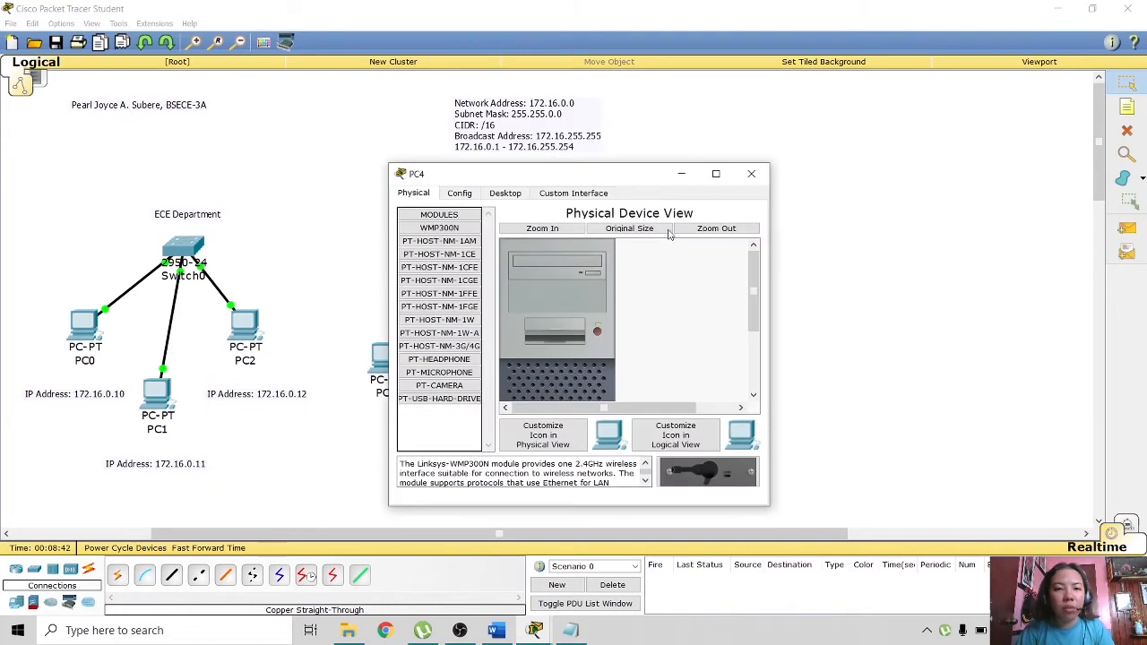
left_click(751, 173)
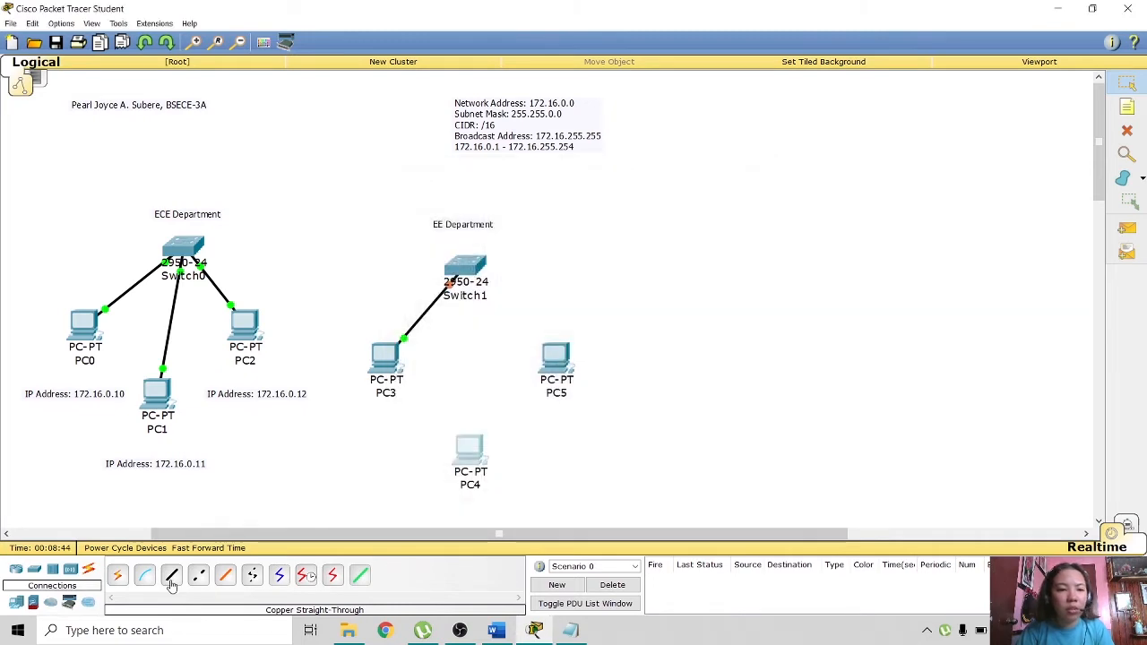
left_click(171, 577)
left_click(470, 452)
left_click(488, 473)
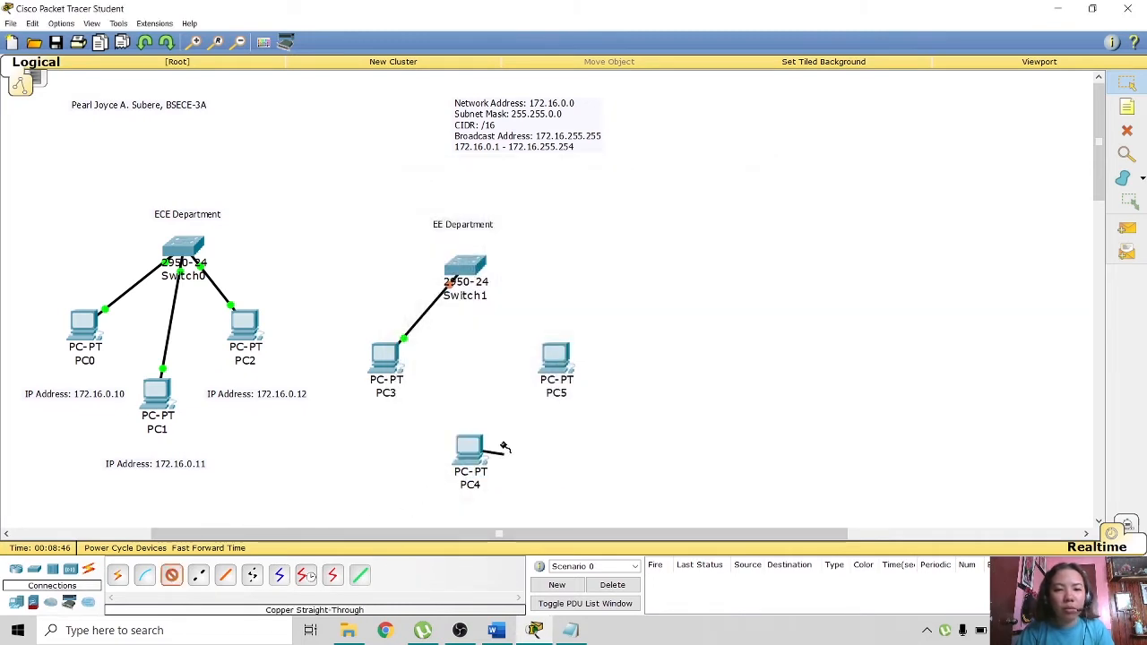
left_click(468, 265)
left_click(518, 303)
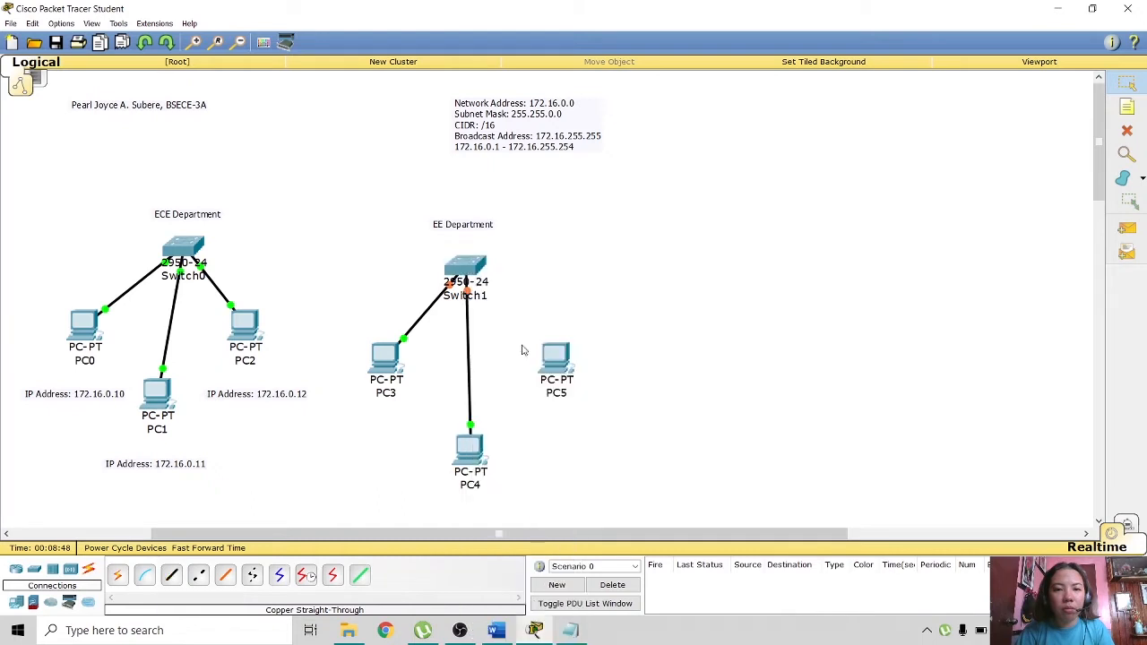
- Connect PC5 FastEthernet0 to Switch1 FastEthernet0/4 with a copper straight-through cable
left_click(171, 576)
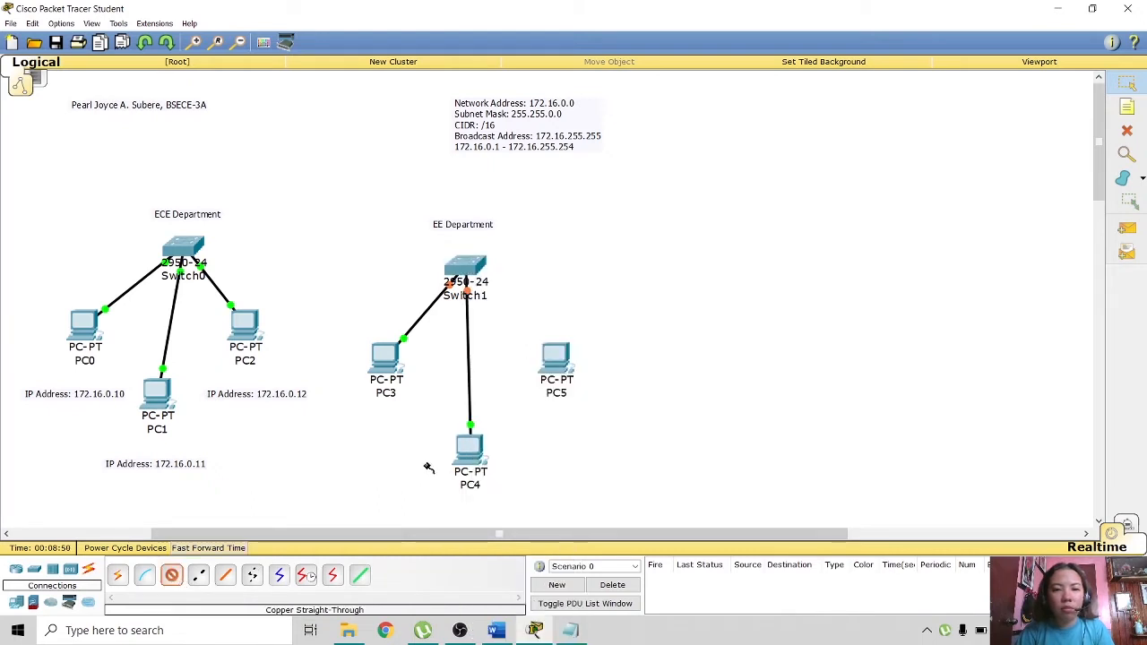
left_click(550, 363)
left_click(587, 382)
left_click(479, 260)
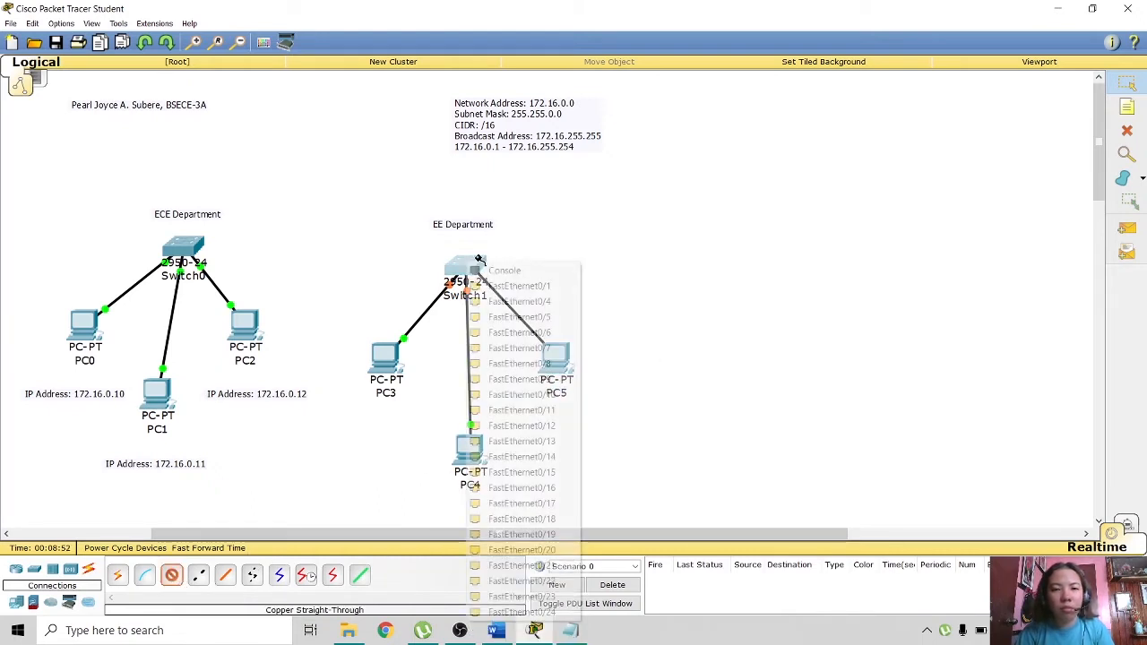
left_click(520, 302)
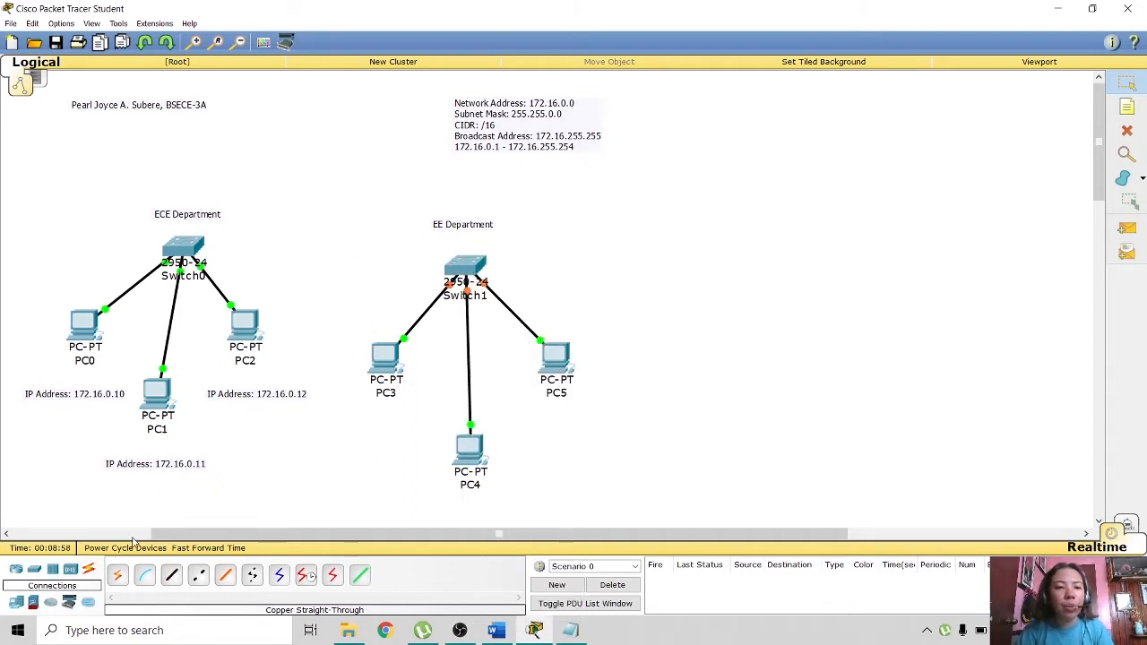
- Link Switch0 FastEthernet0/1 to Switch1 with a copper cross-over cable
left_click(198, 574)
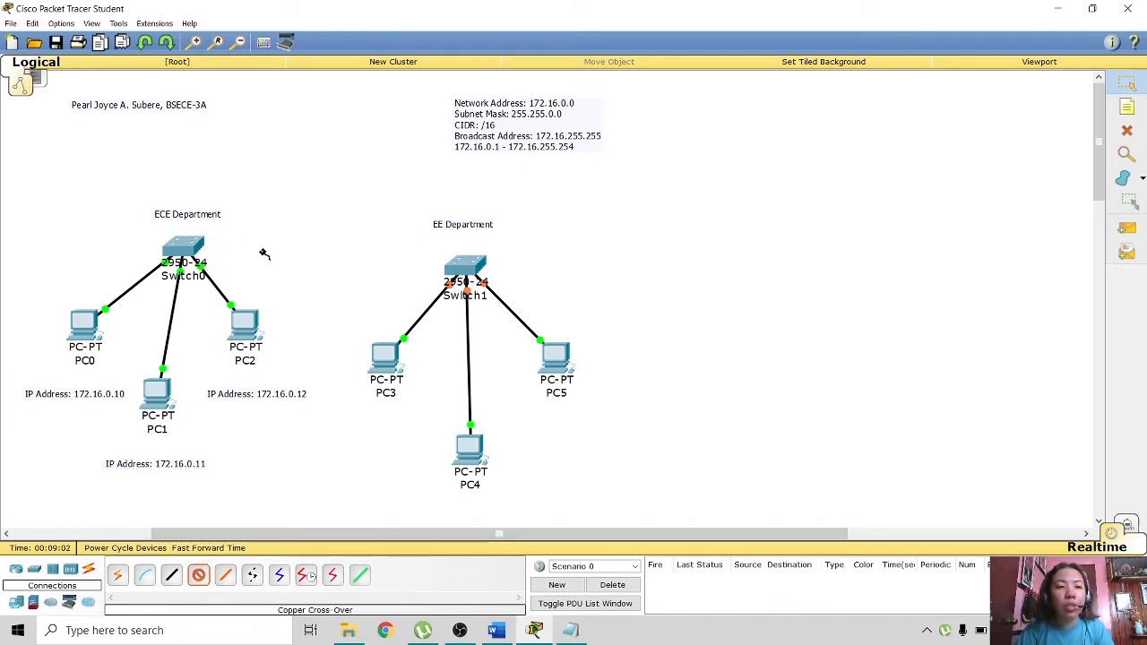
left_click(190, 247)
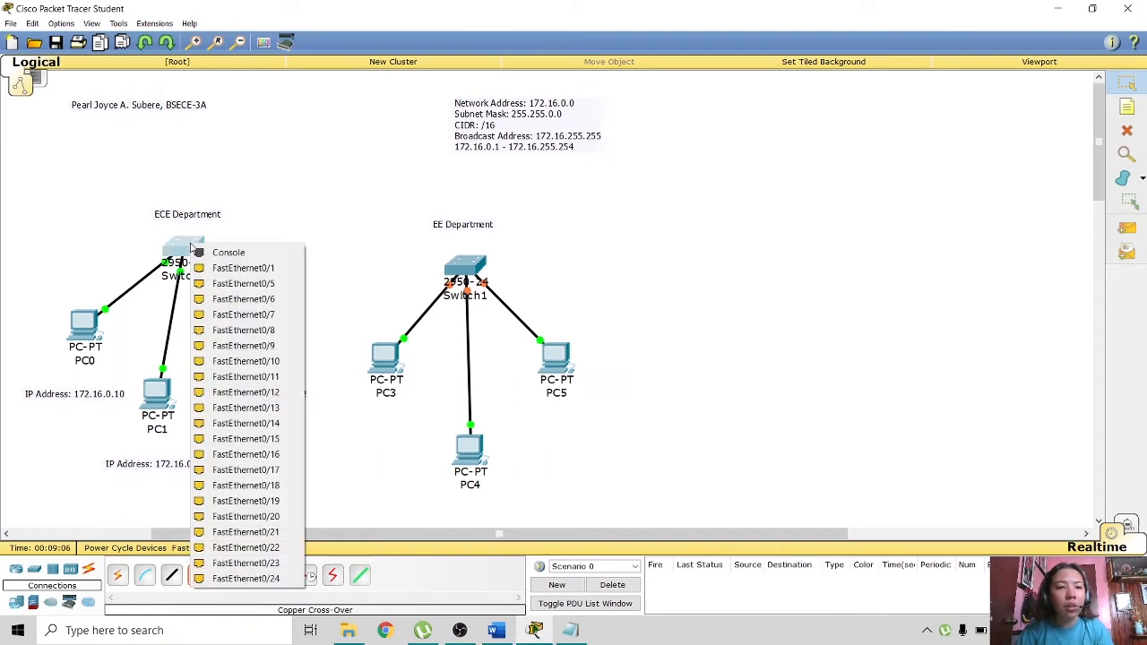
left_click(244, 268)
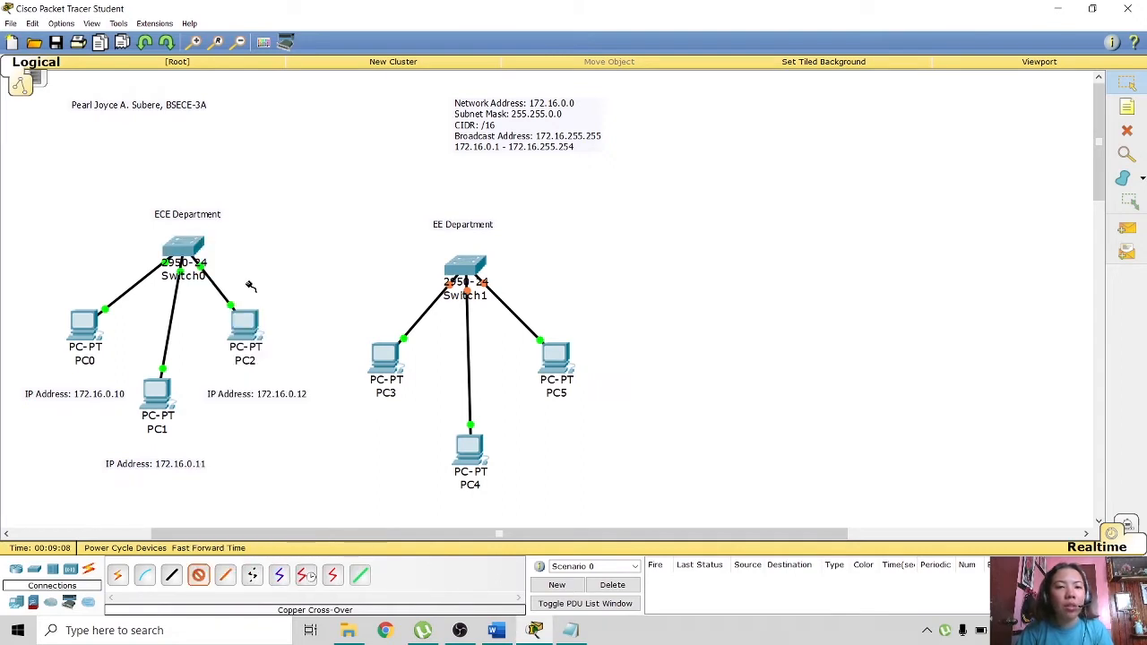
left_click(466, 263)
left_click(504, 285)
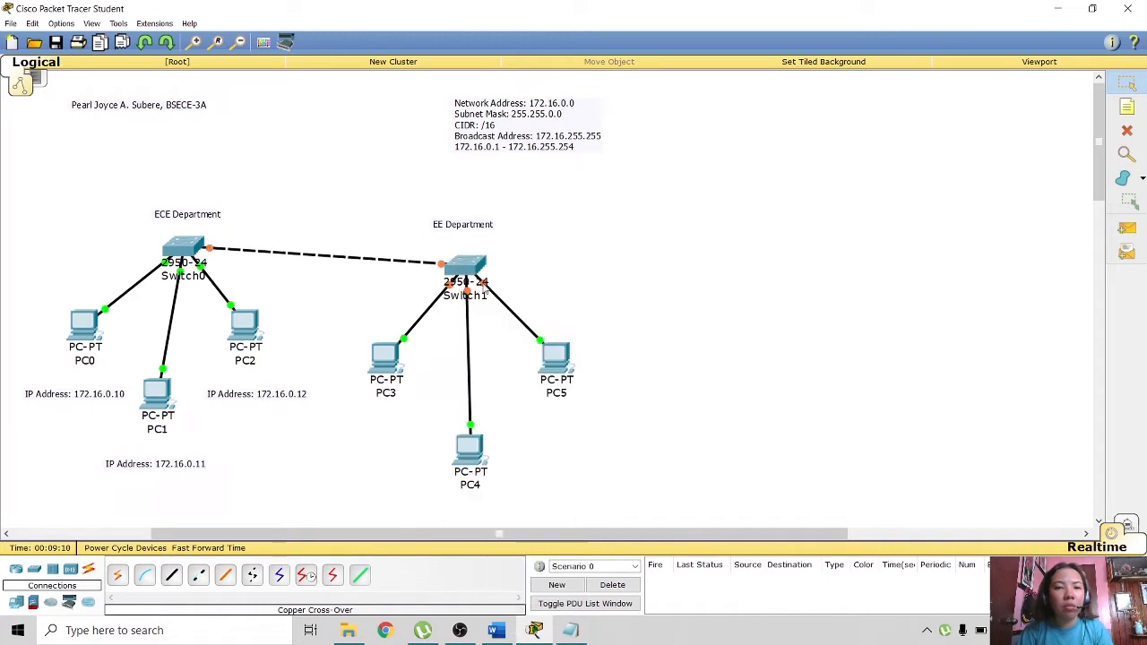
- Select Switch1 with PC3–PC5 and shift the group slightly up-left
left_click_drag(618, 496, 364, 245)
left_click_drag(474, 270, 469, 255)
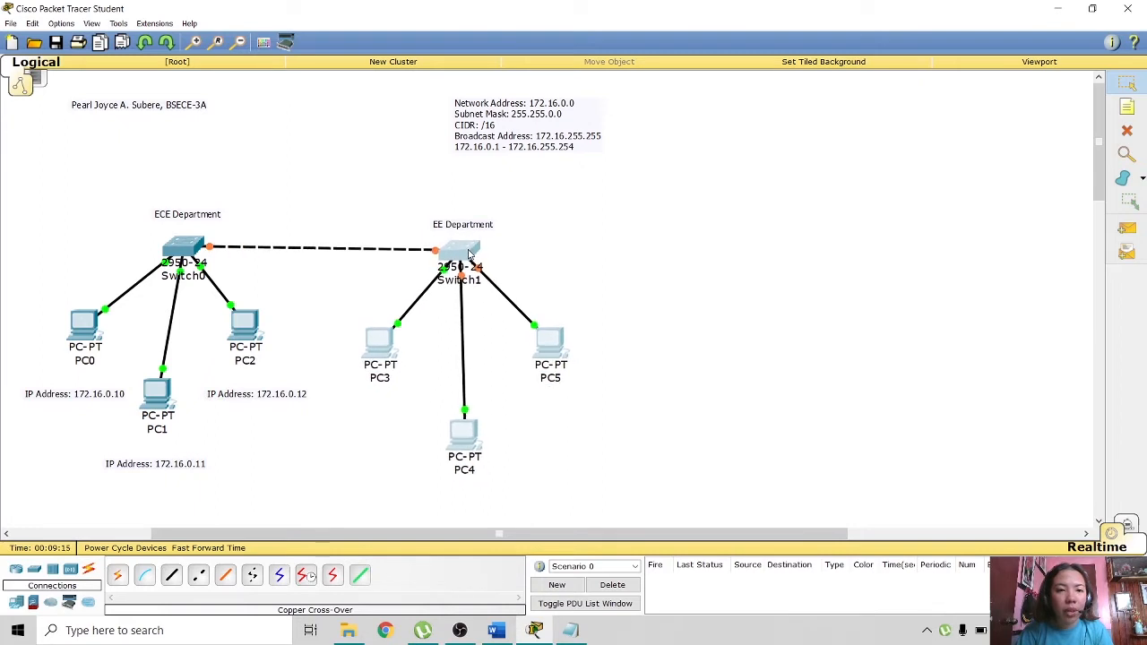
left_click(776, 326)
left_click(1128, 106)
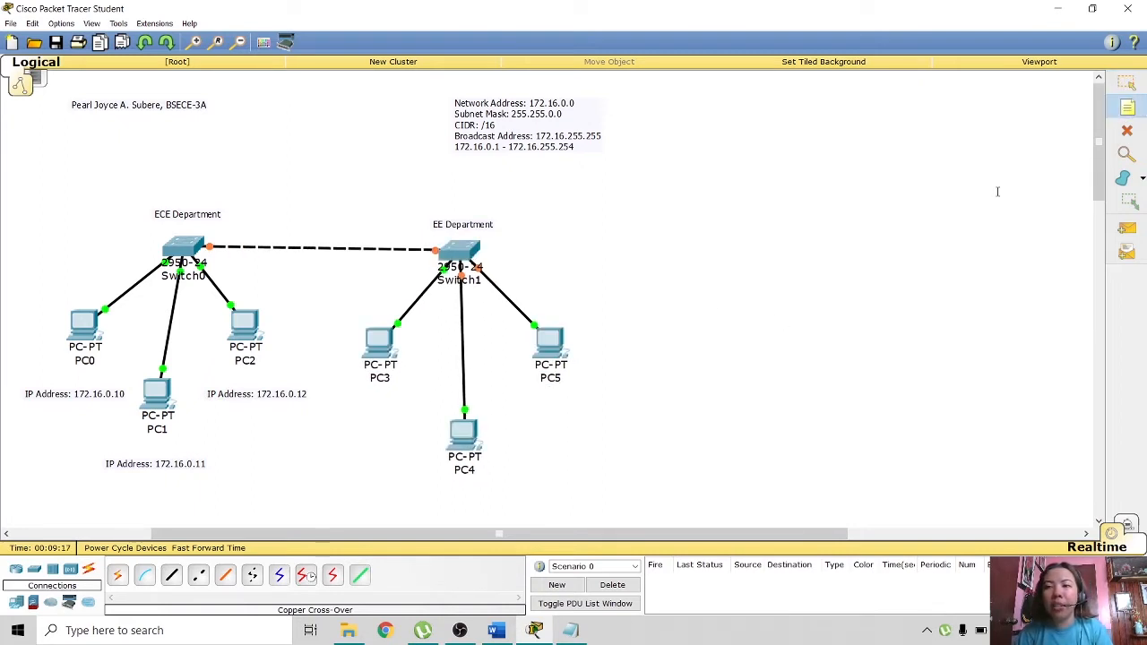
- Add an 'IP Address: 172.16.1.10' note under PC3 and copy its text
left_click(338, 401)
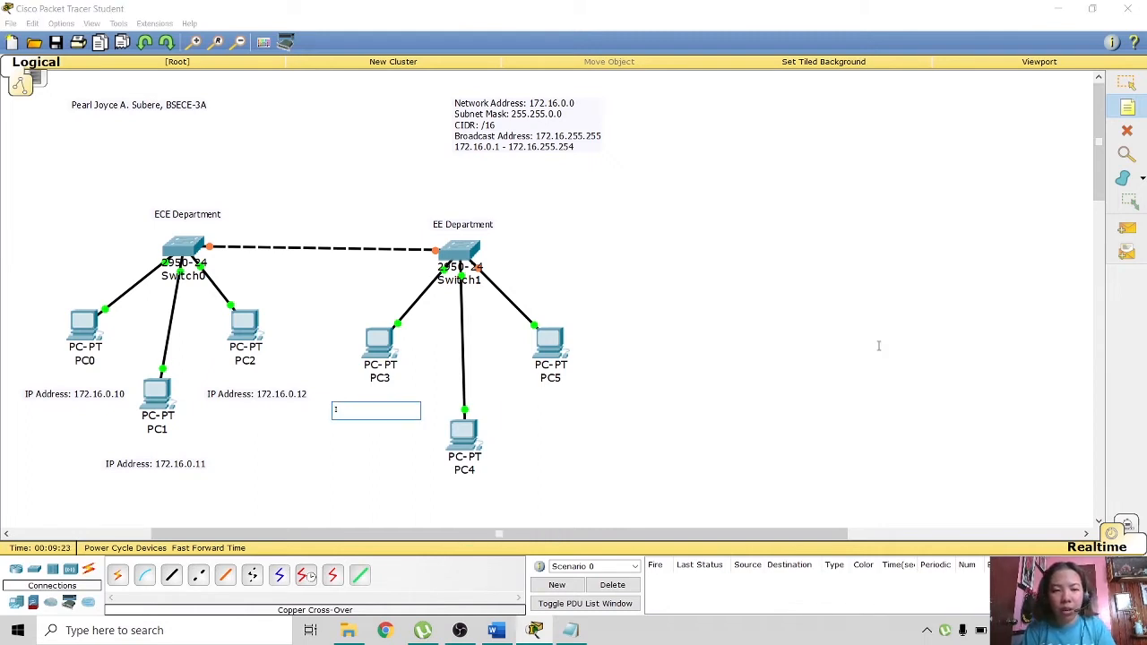
type("IP Address: 172.16.0.10")
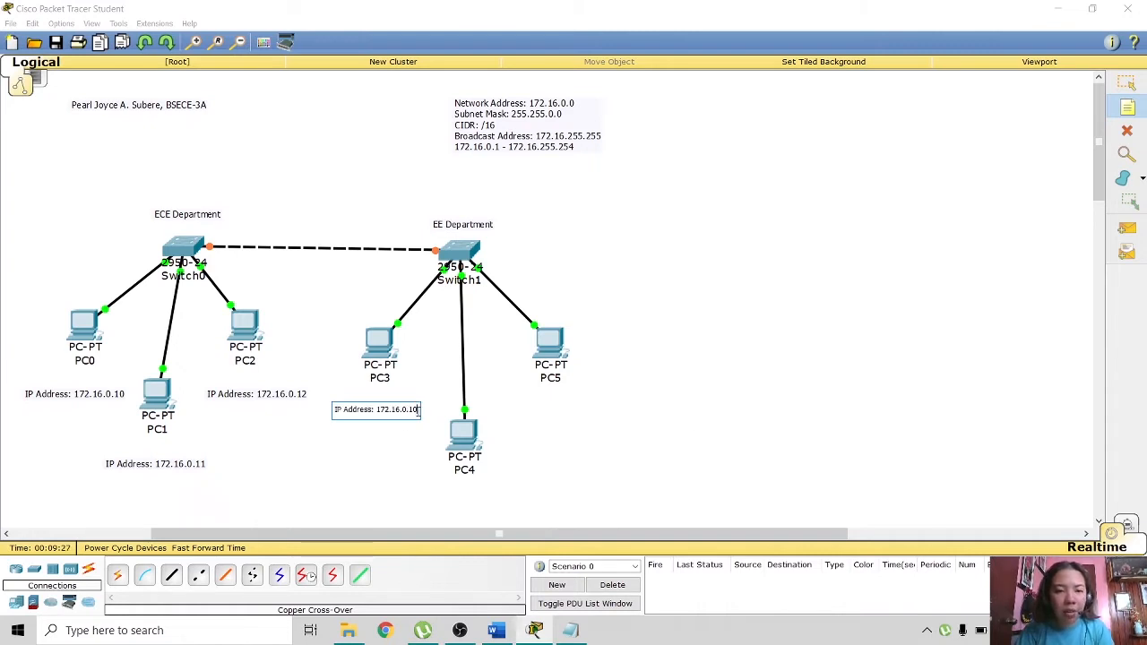
key("BackSpace")
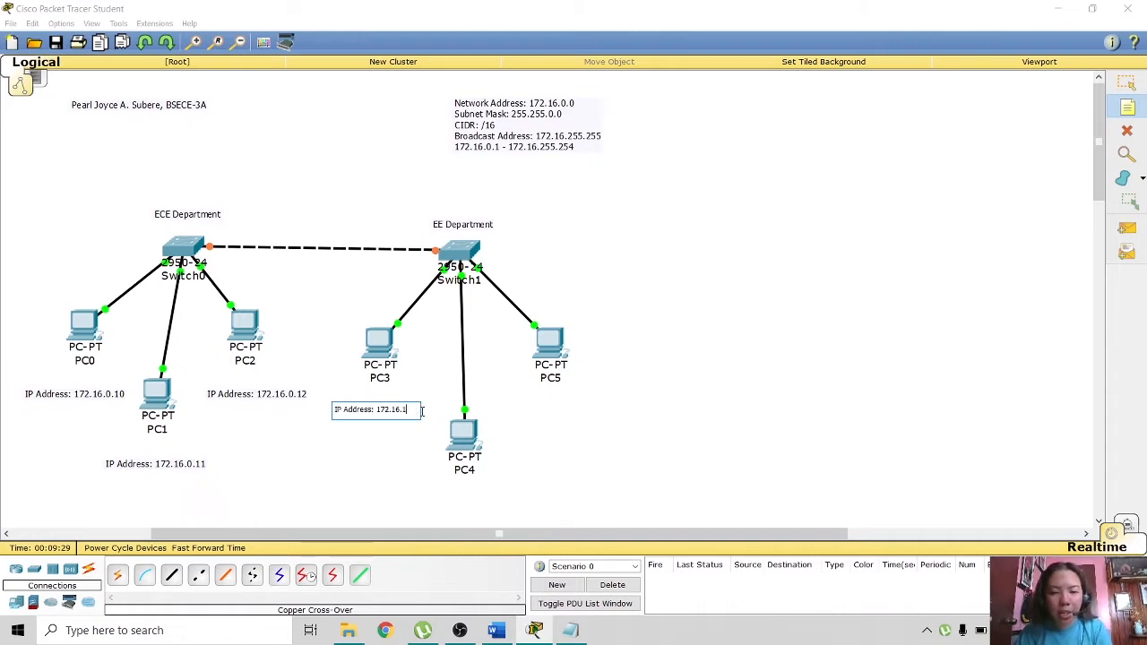
type(".")
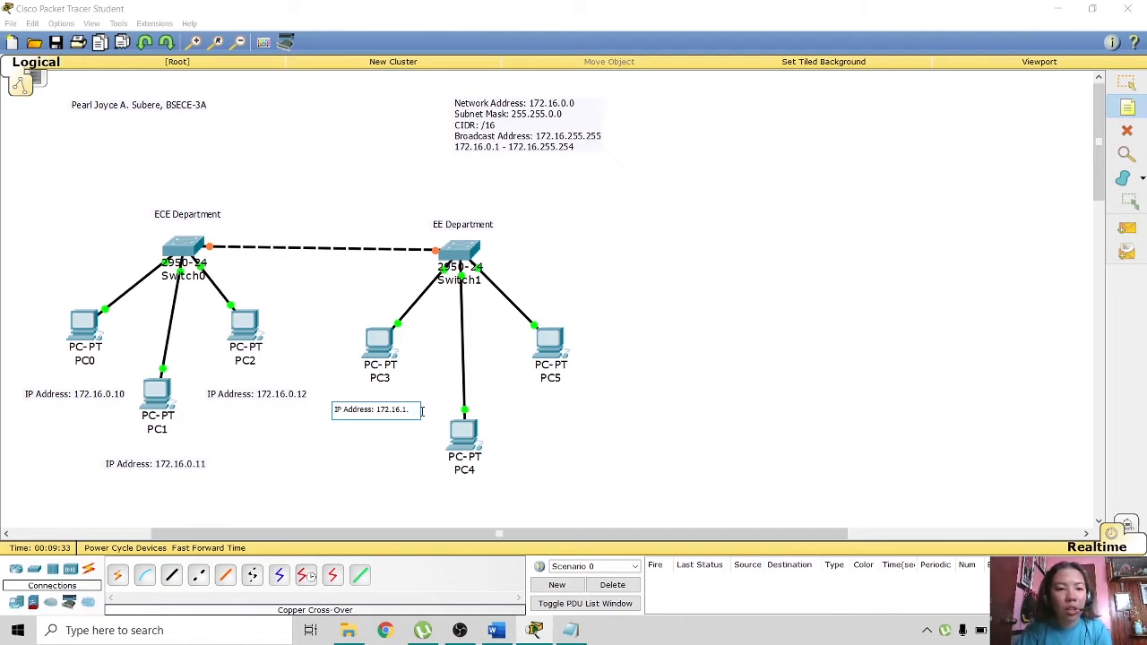
type("10")
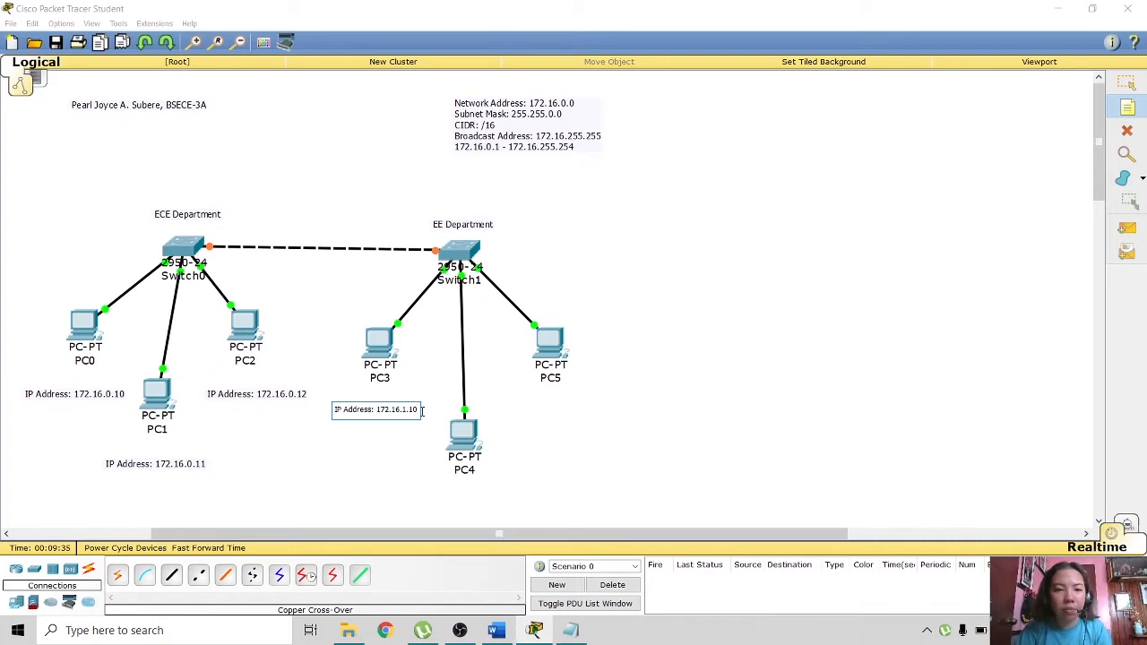
key("ctrl+a")
key("ctrl+c")
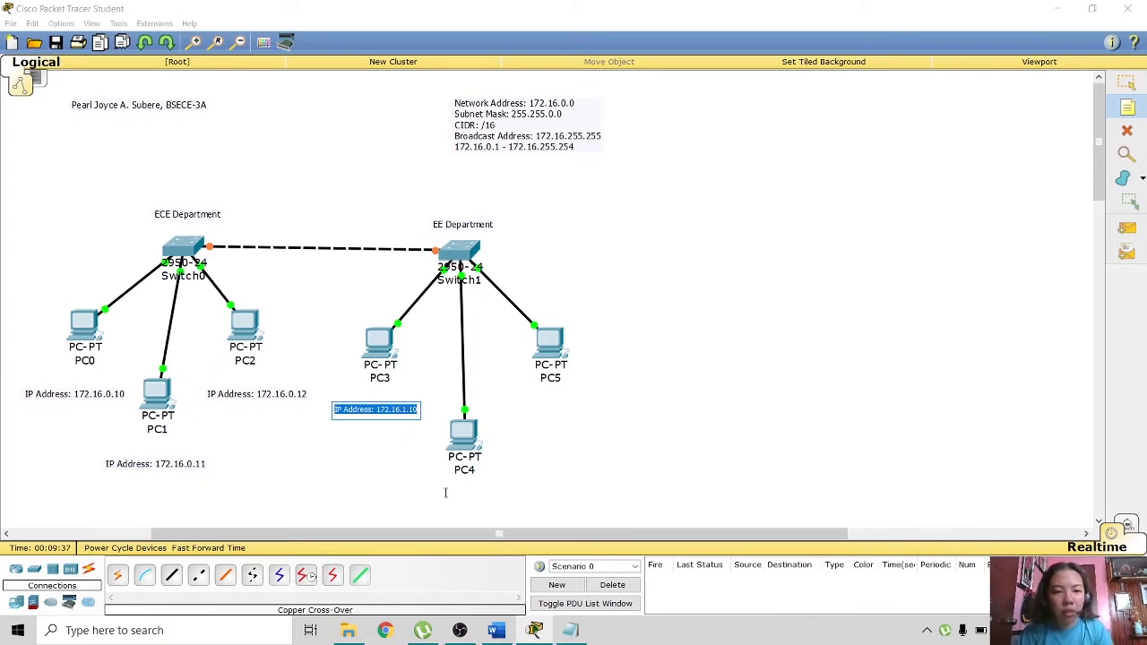
left_click(426, 495)
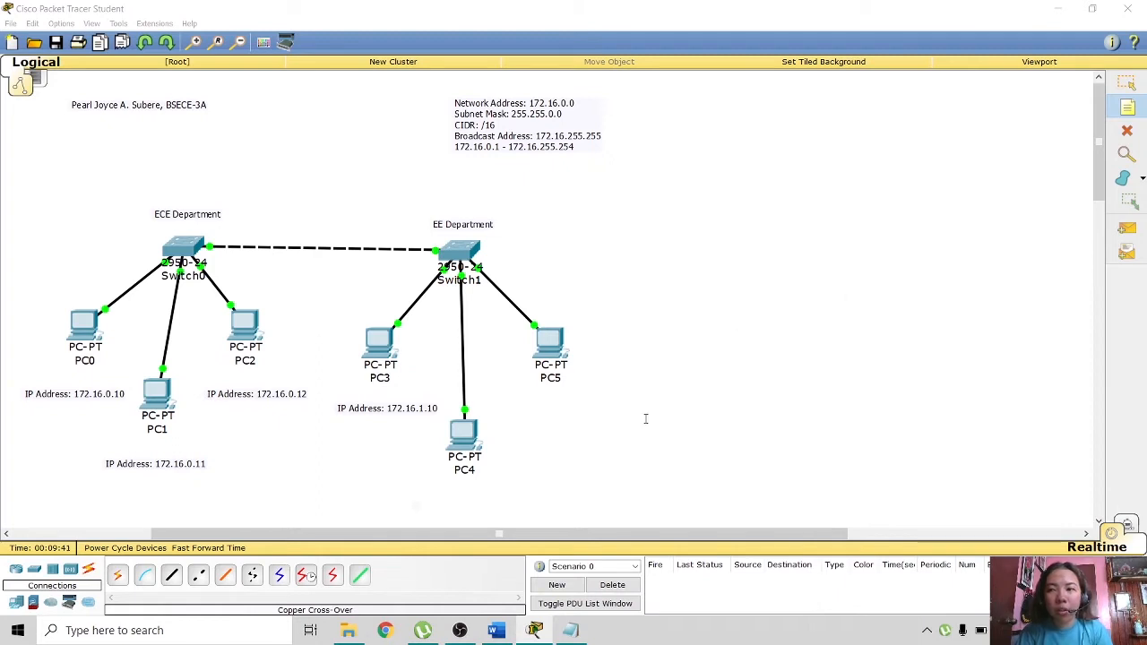
- Add 'IP Address: 172.16.1.11' under PC4 and '172.16.1.12' under PC5, repositioning PC5's note
key("ctrl+v")
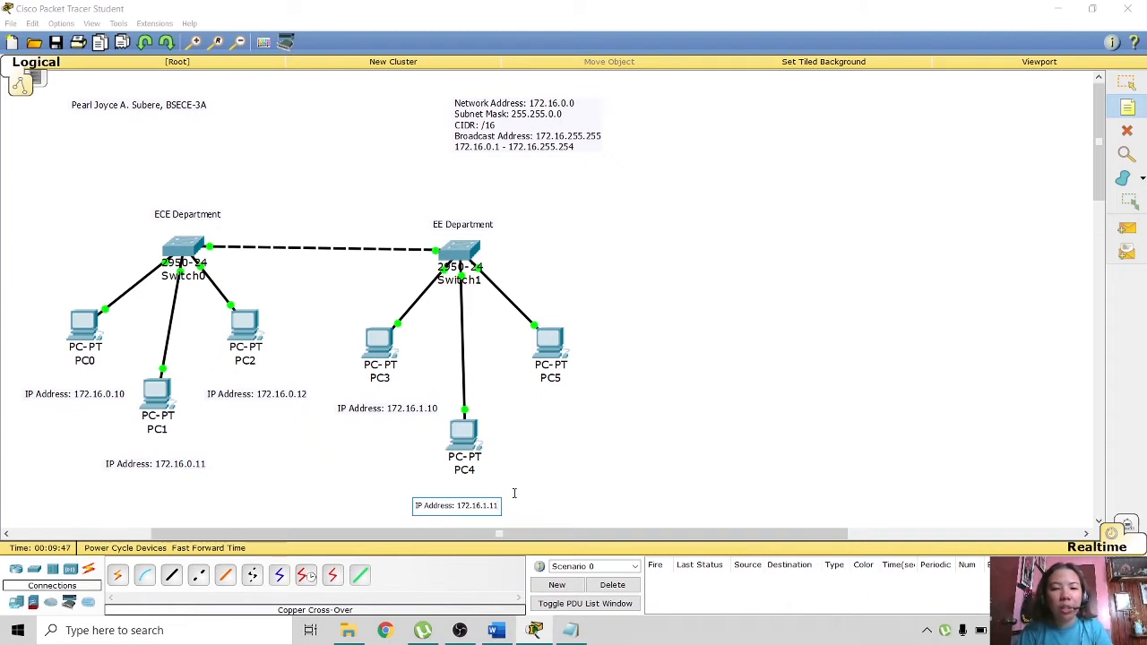
left_click(513, 489)
left_click(519, 409)
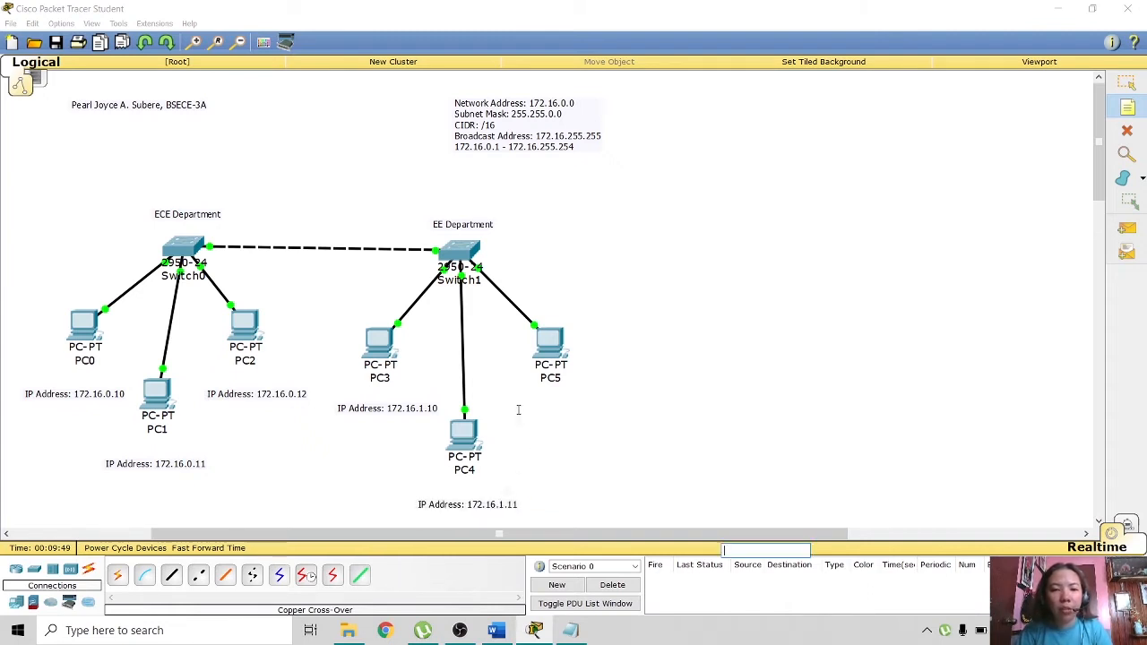
key("ctrl+v")
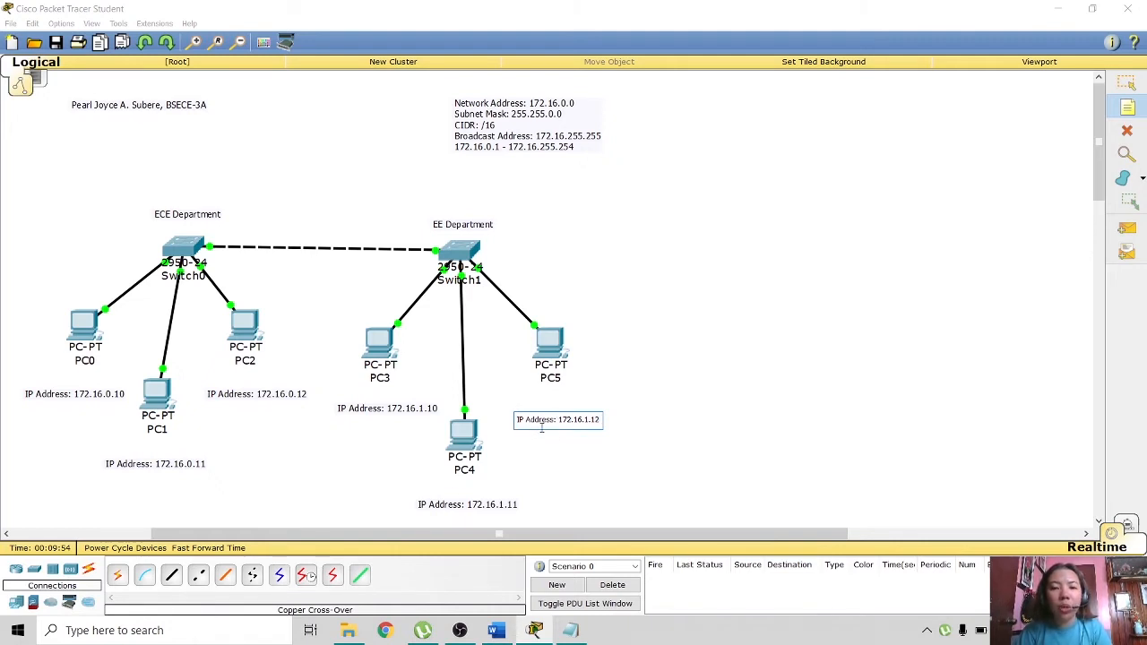
left_click(545, 439)
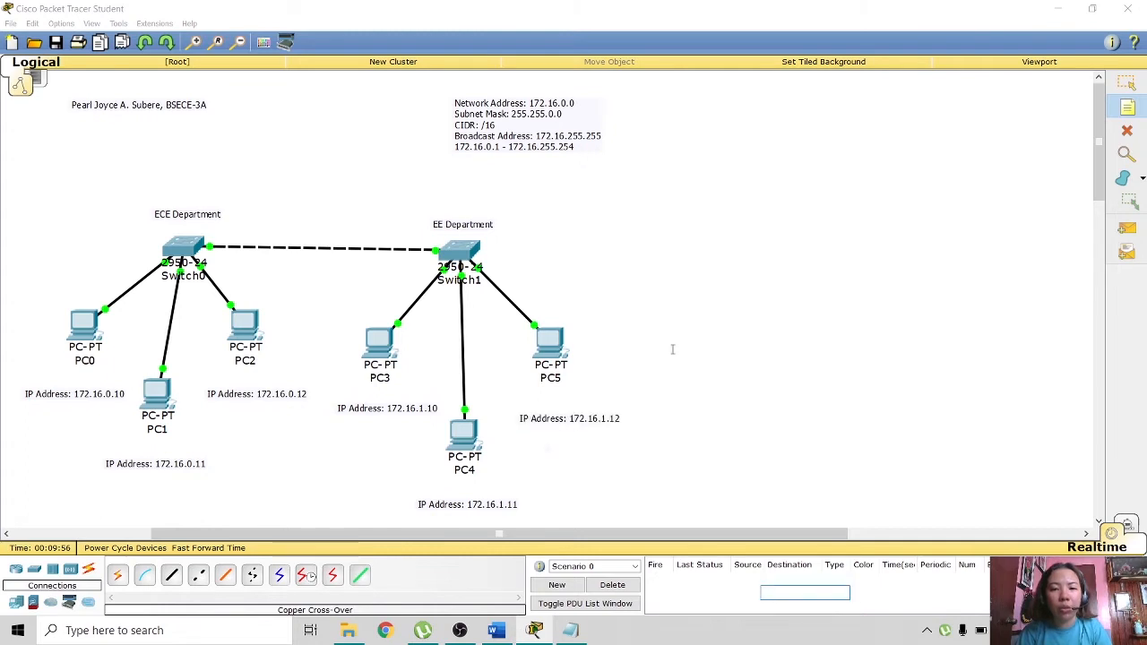
key("Escape")
left_click_drag(551, 420, 538, 408)
left_click(738, 401)
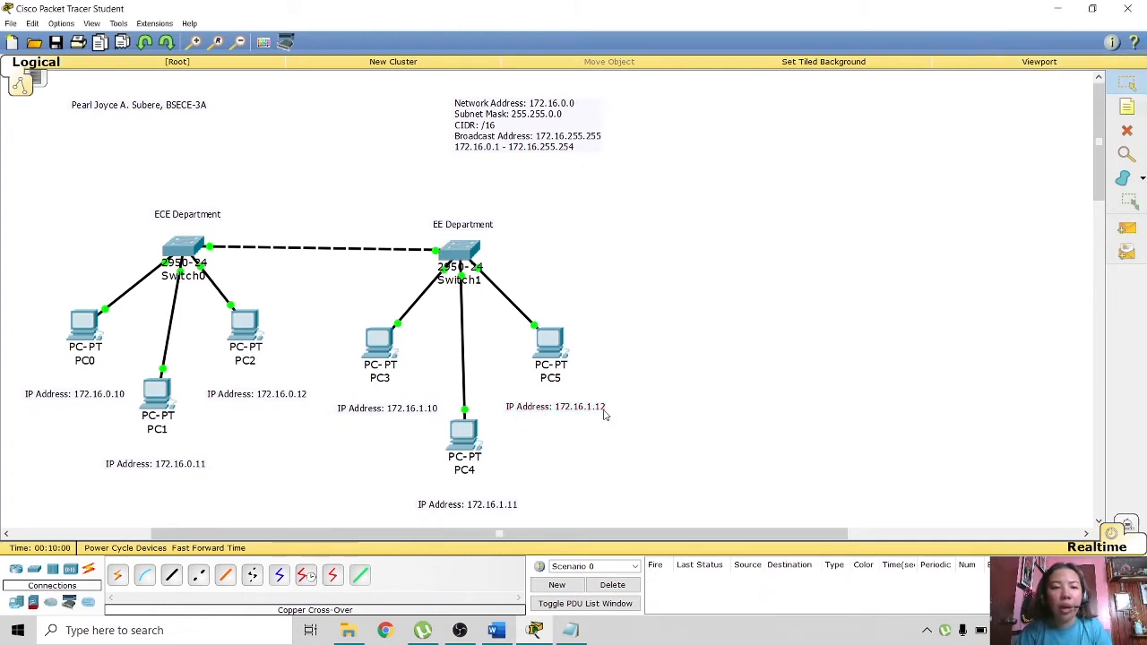
- Set PC3's IP address to 172.16.1.10 so the 255.255.0.0 mask fills in
left_click(371, 348)
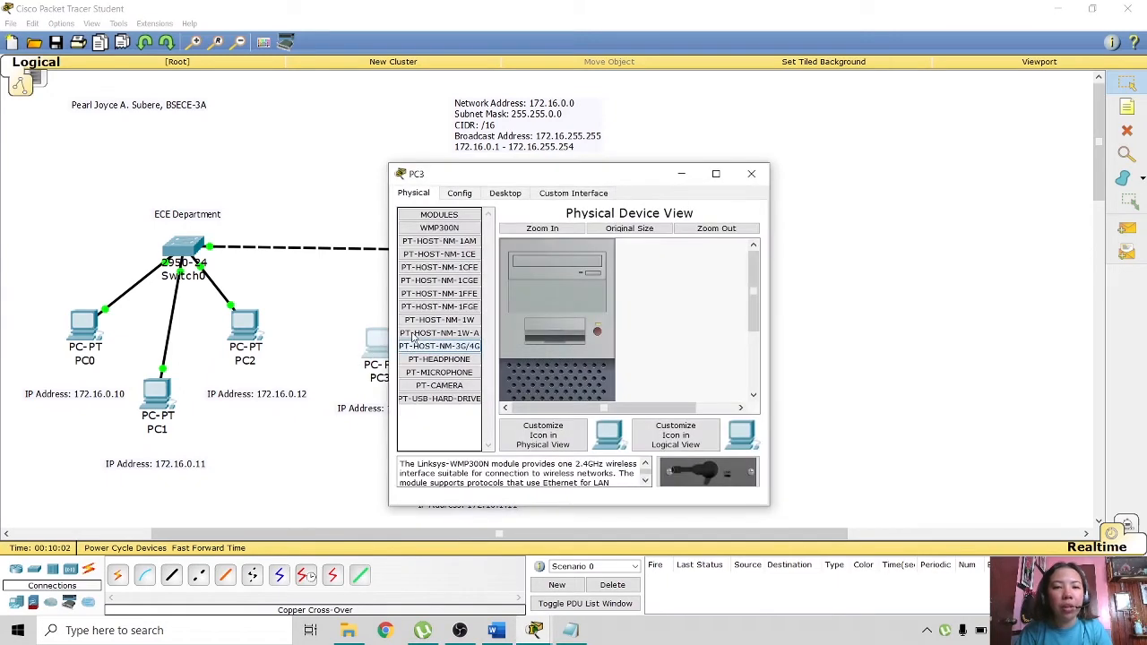
left_click(504, 193)
left_click_drag(529, 176, 793, 111)
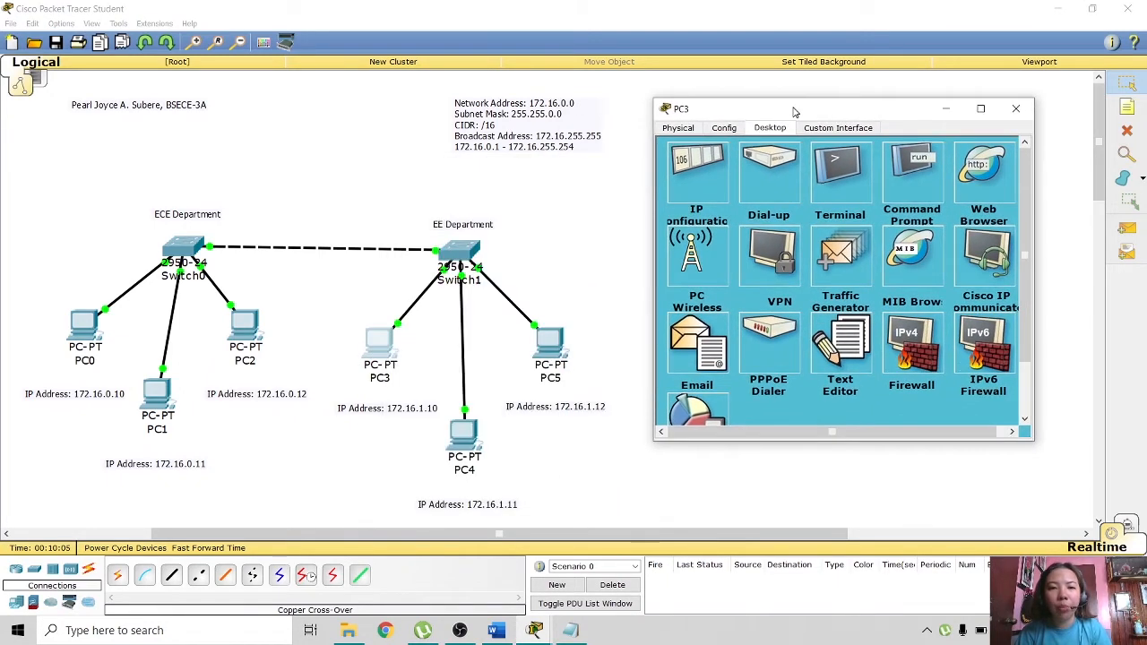
left_click(687, 172)
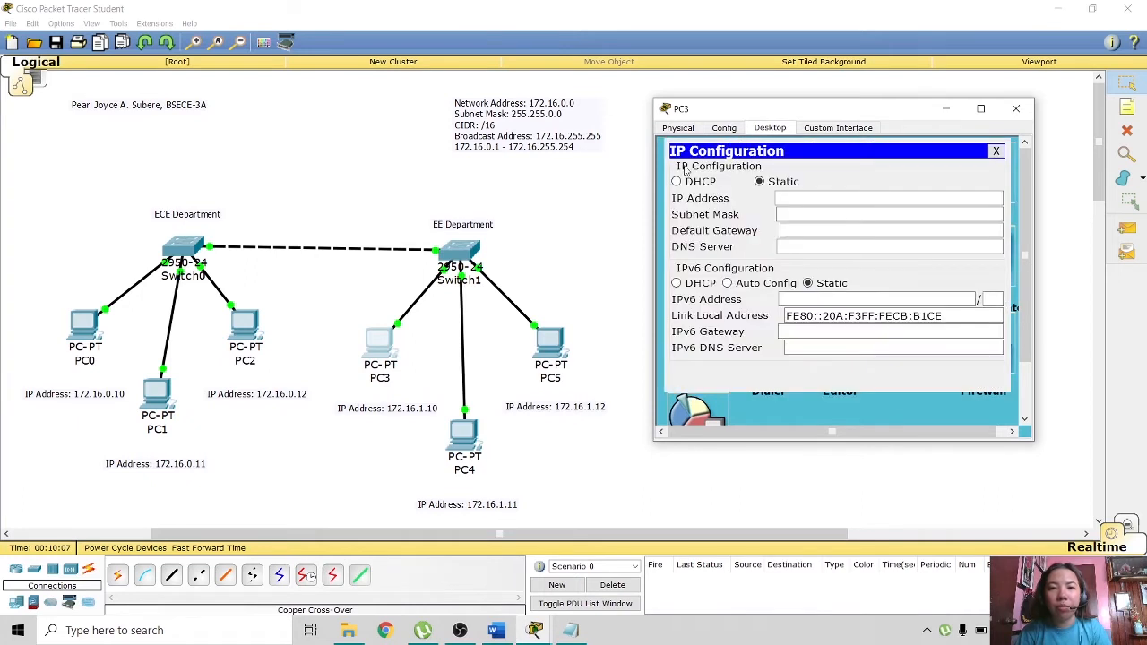
left_click(797, 202)
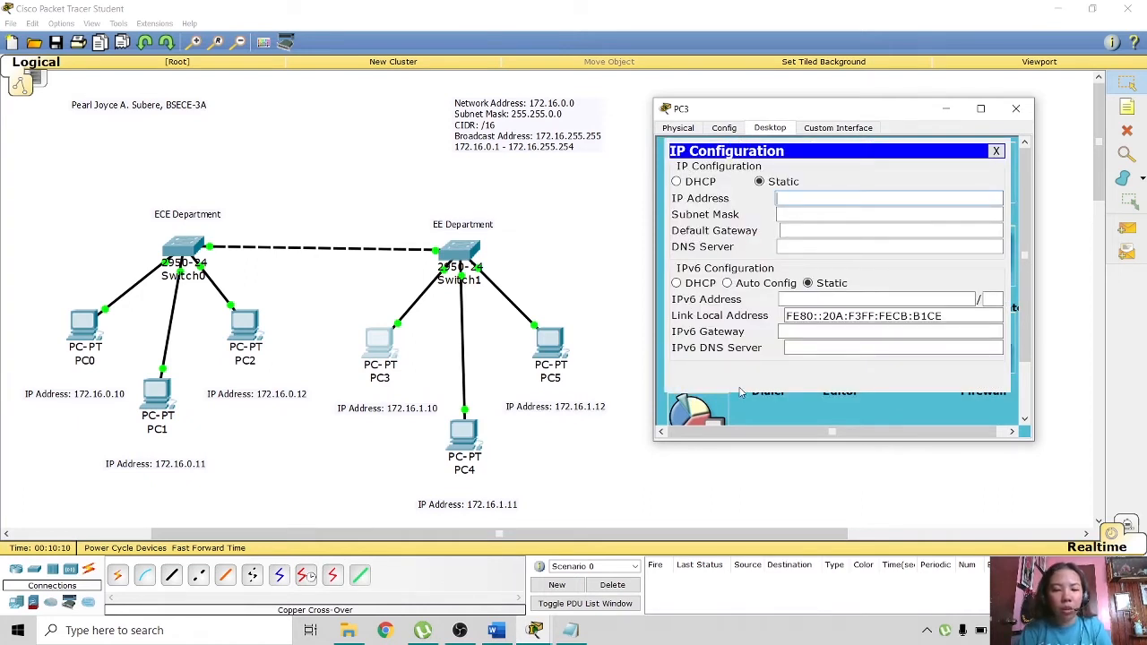
type("172.16.1.10")
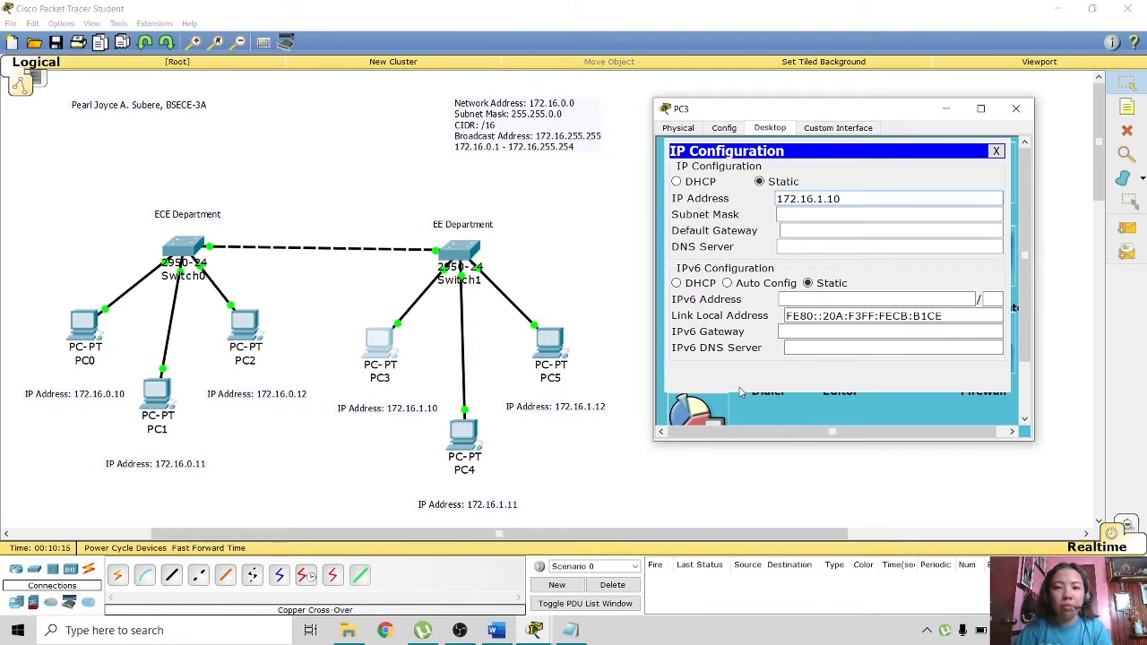
key("Tab")
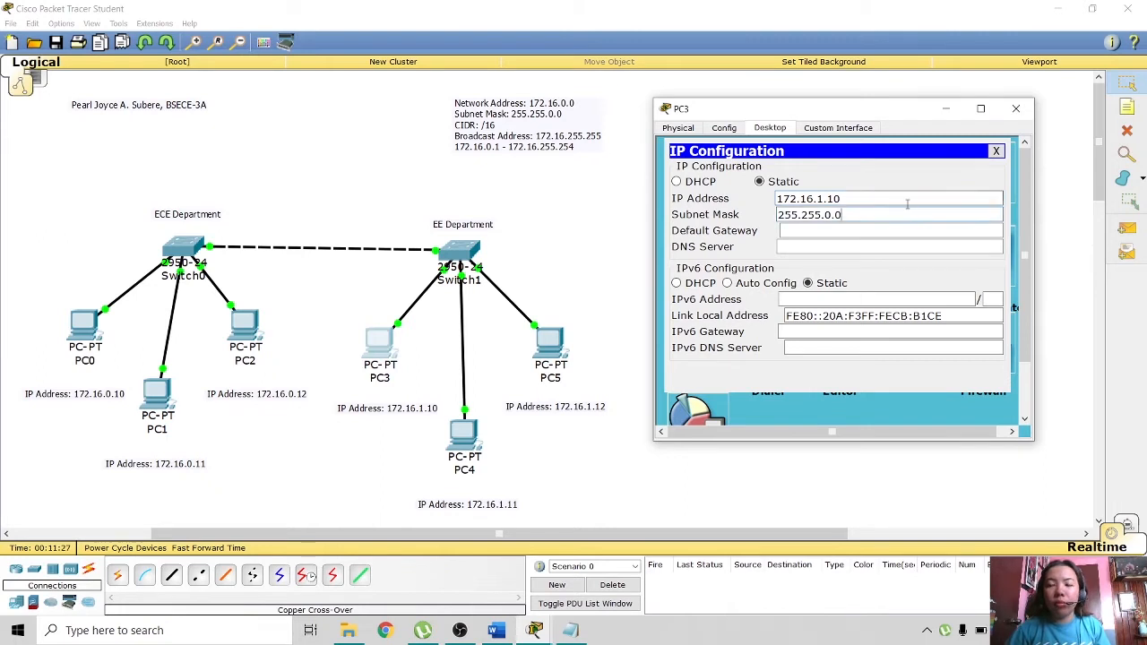
left_click(996, 150)
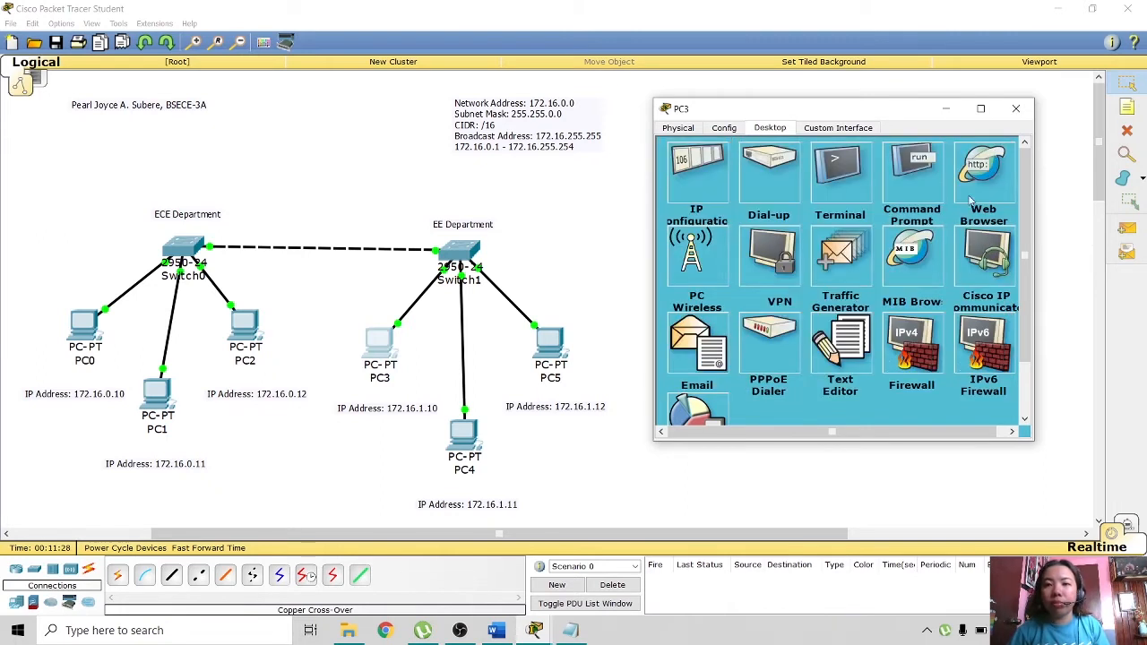
- Run ipconfig on PC3 to confirm its address, then close PC3
left_click(911, 170)
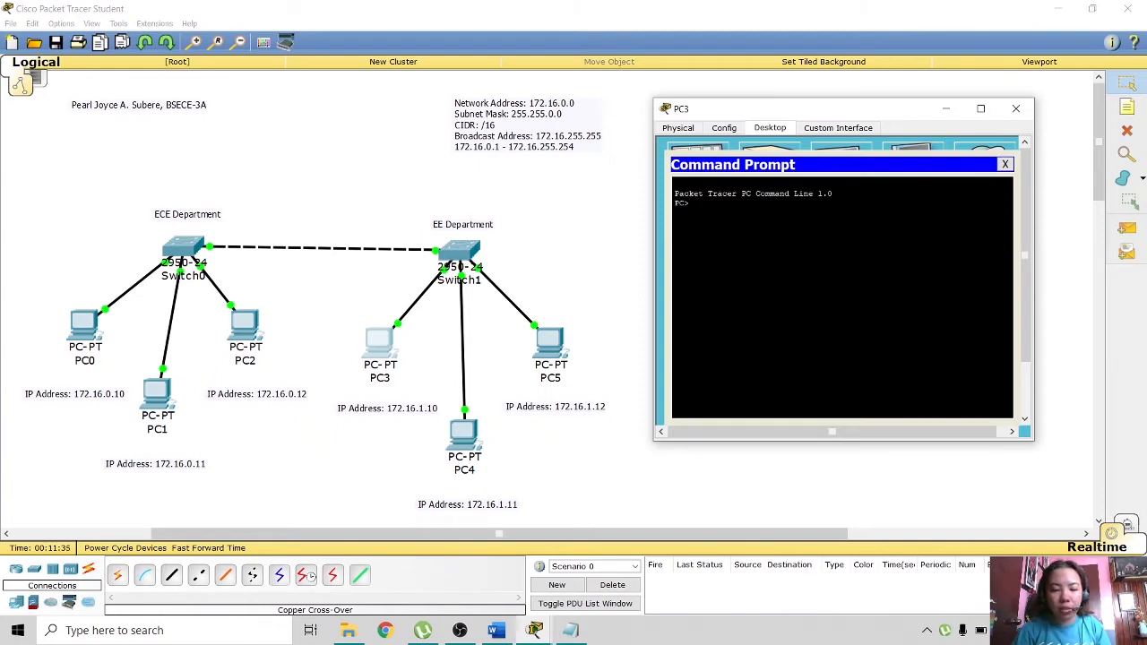
type("ipconfig")
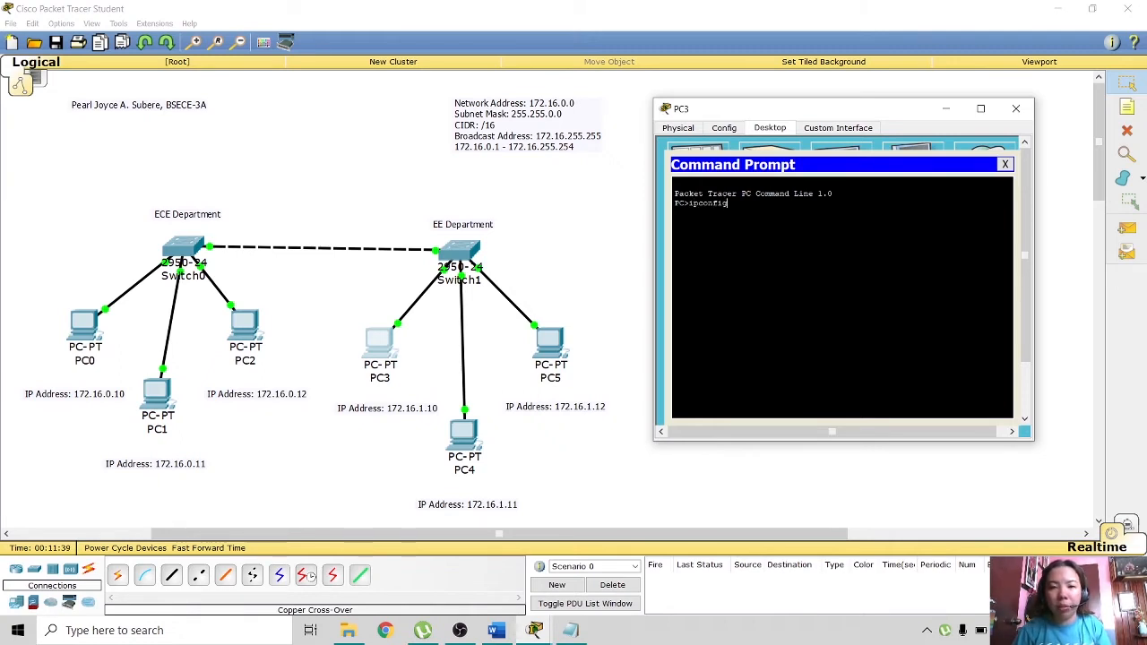
key("Return")
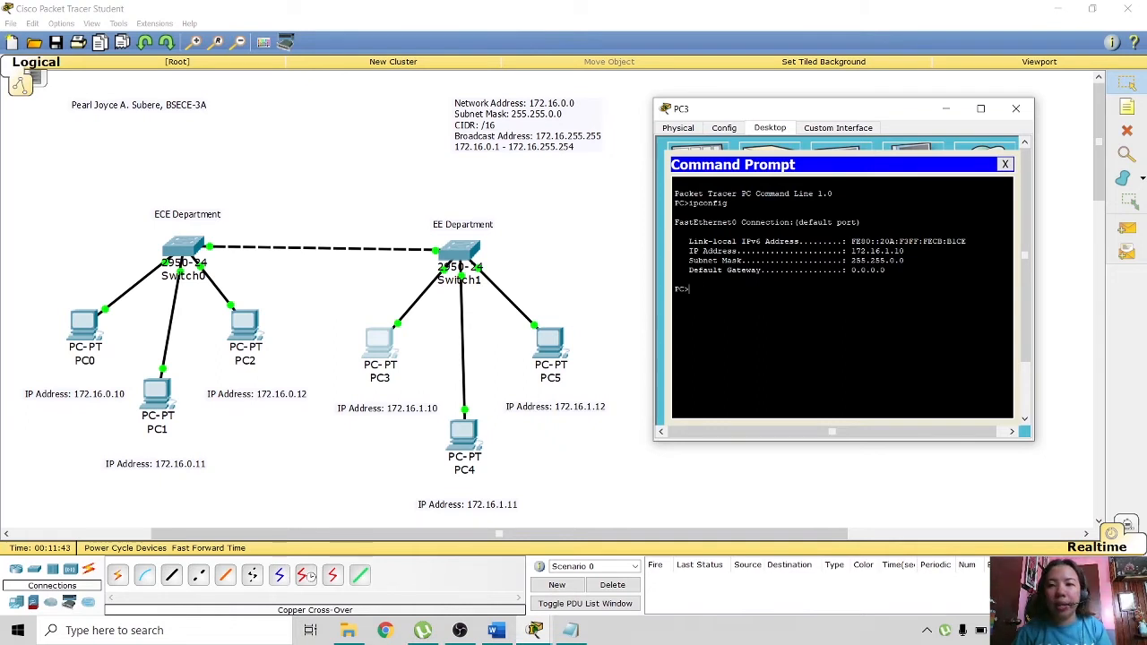
left_click(1016, 109)
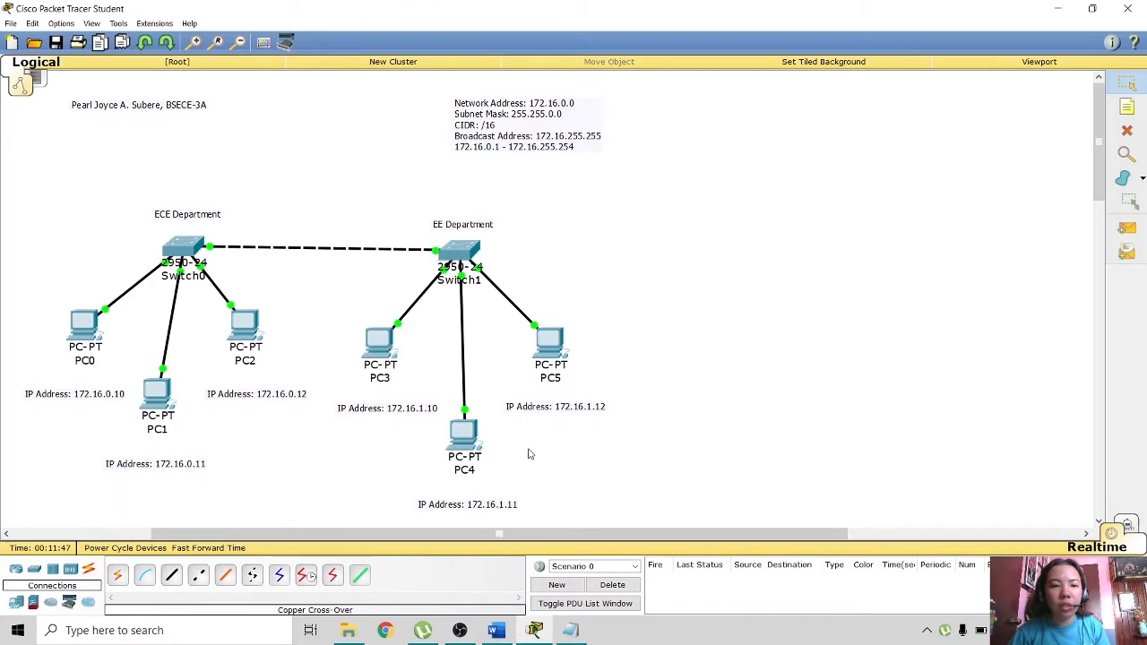
- Give PC4 the static IP 172.16.1.11 with subnet mask 255.255.0.0
left_click(458, 450)
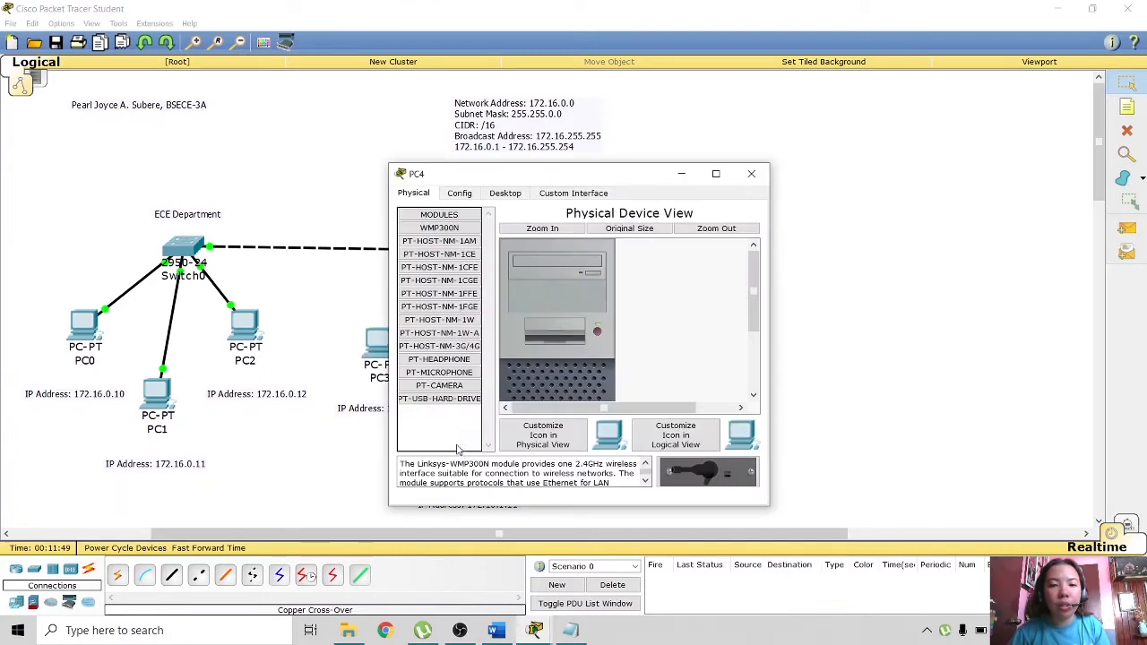
left_click(516, 197)
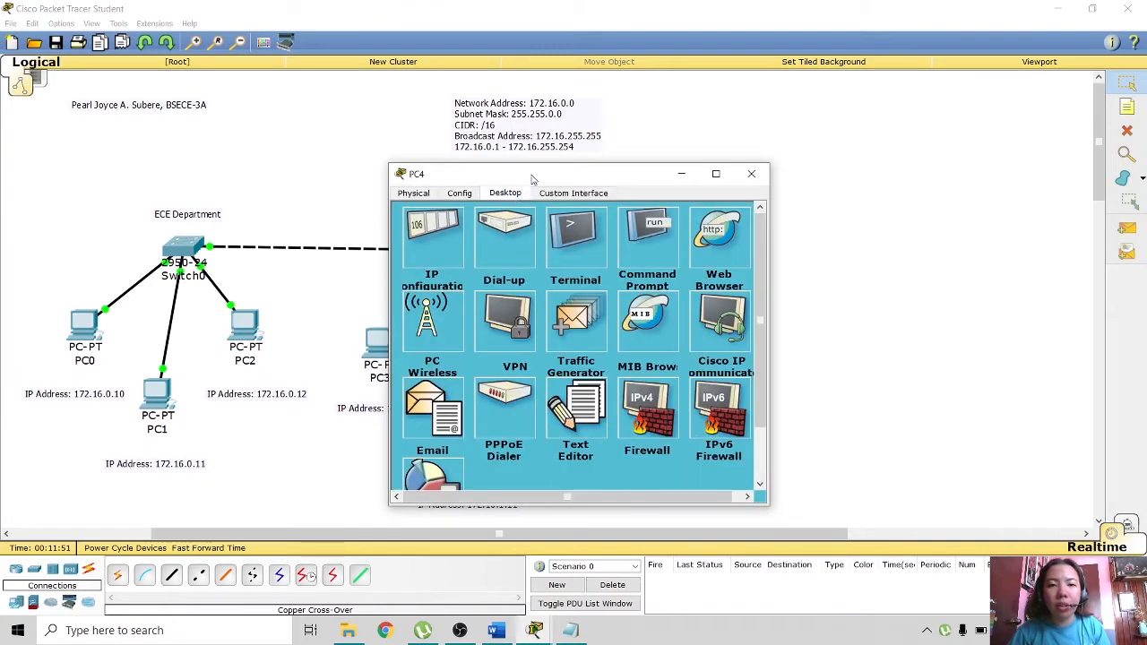
left_click_drag(533, 178, 800, 123)
left_click(699, 174)
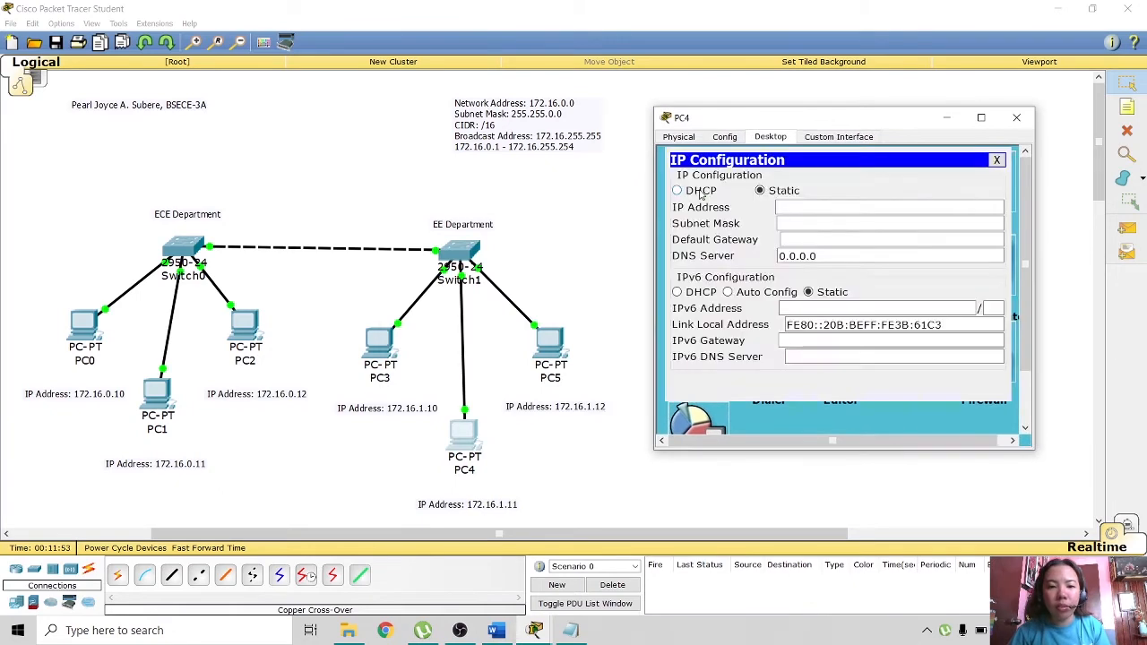
left_click(807, 208)
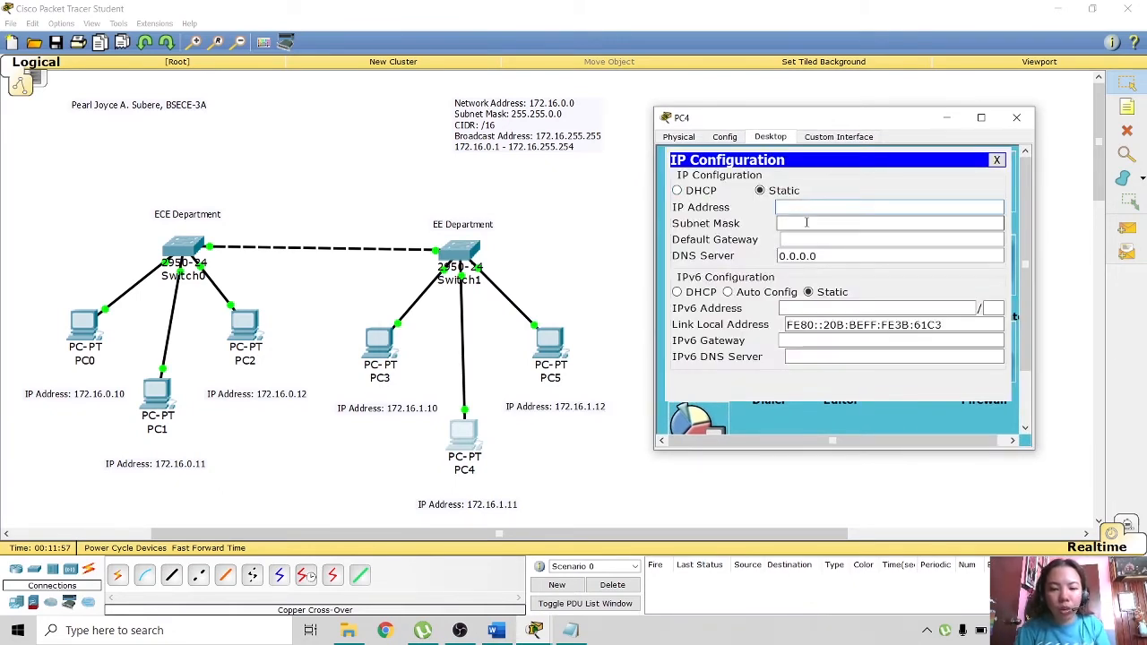
type("172.1")
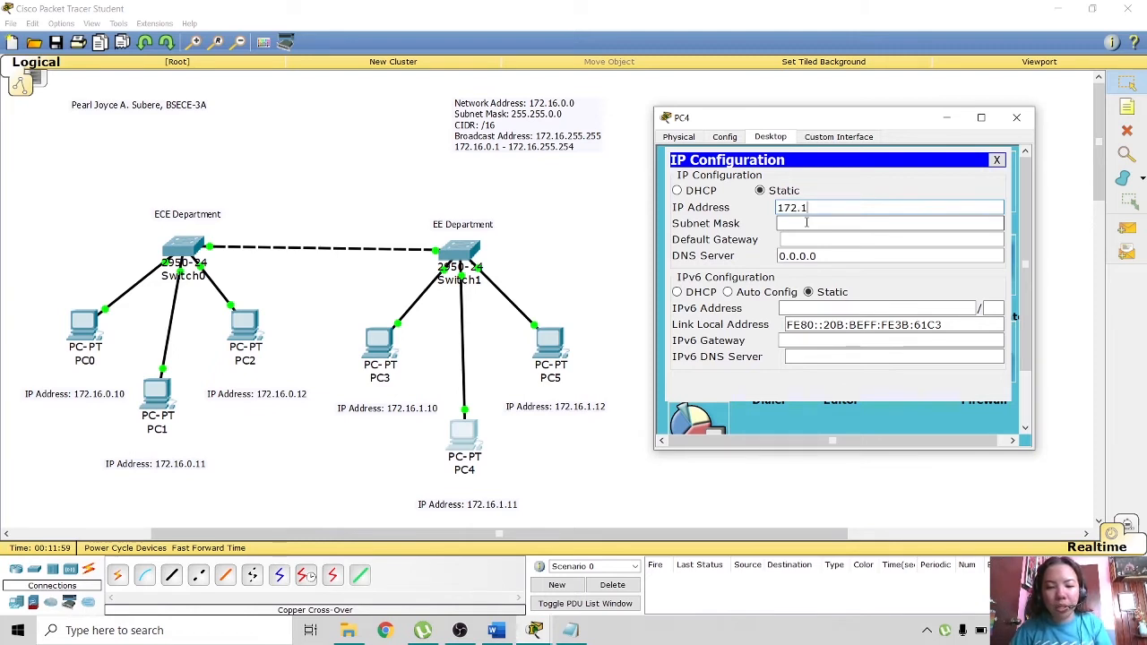
type("6.1.11")
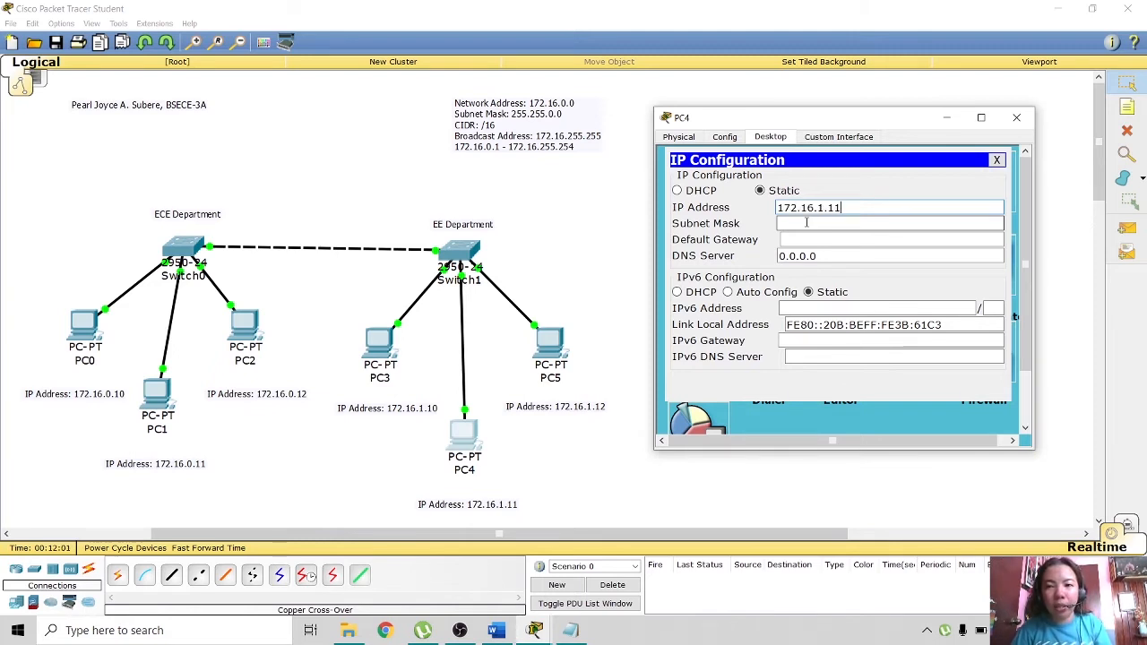
left_click(804, 223)
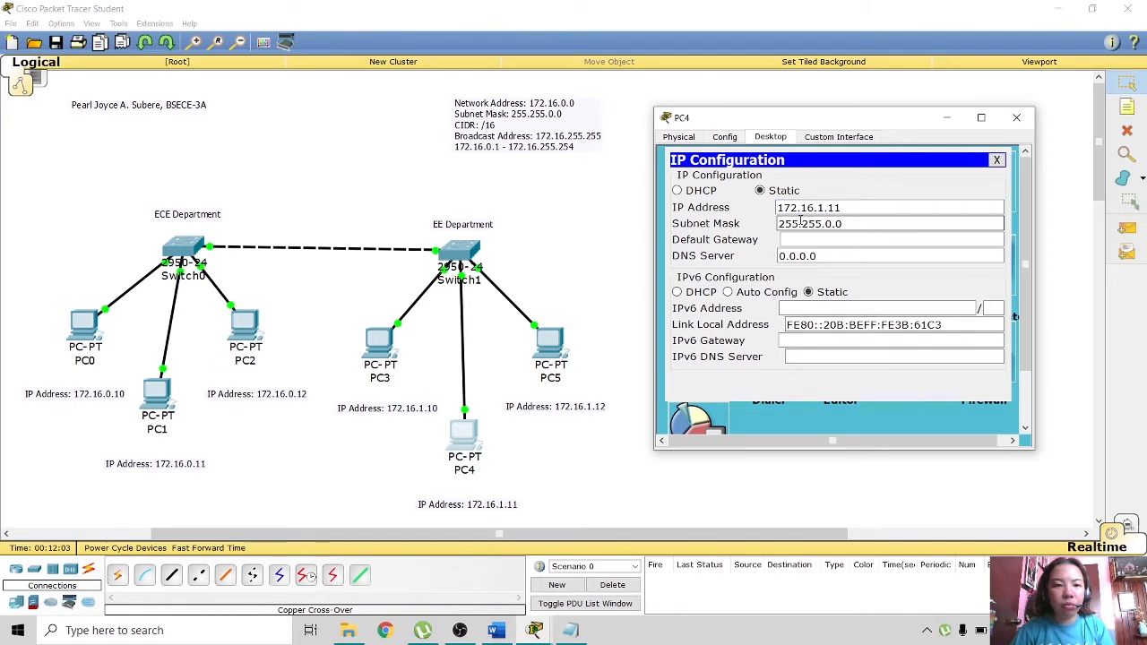
left_click(998, 160)
- Run ipconfig on PC4 to confirm its address, then close PC4
left_click(919, 198)
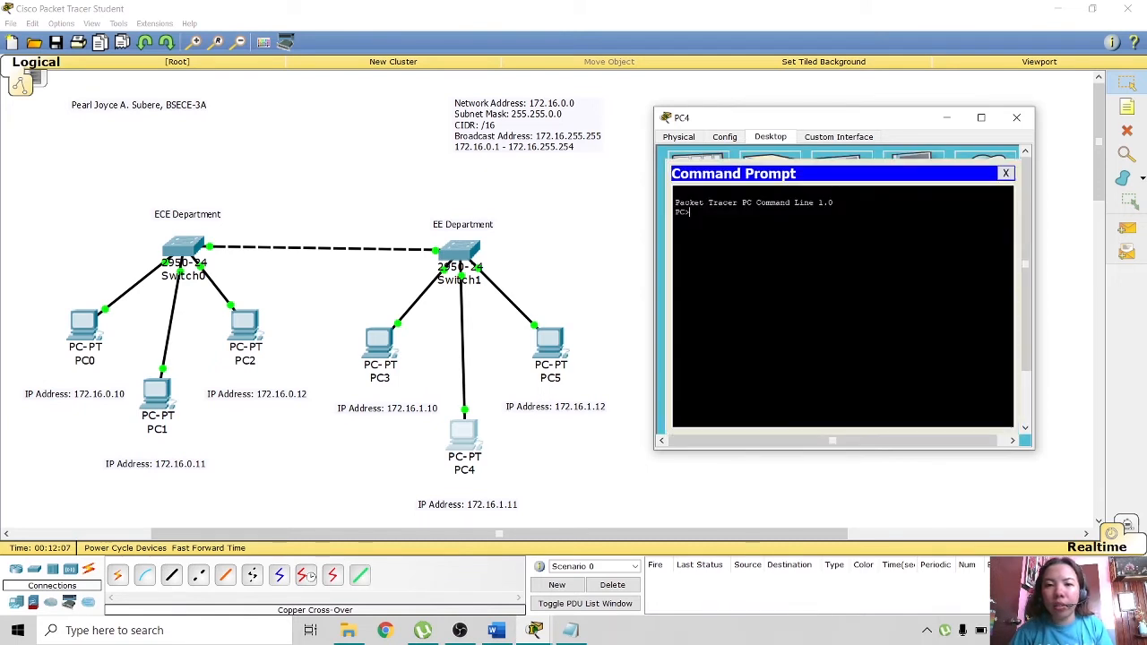
type("ipconfig")
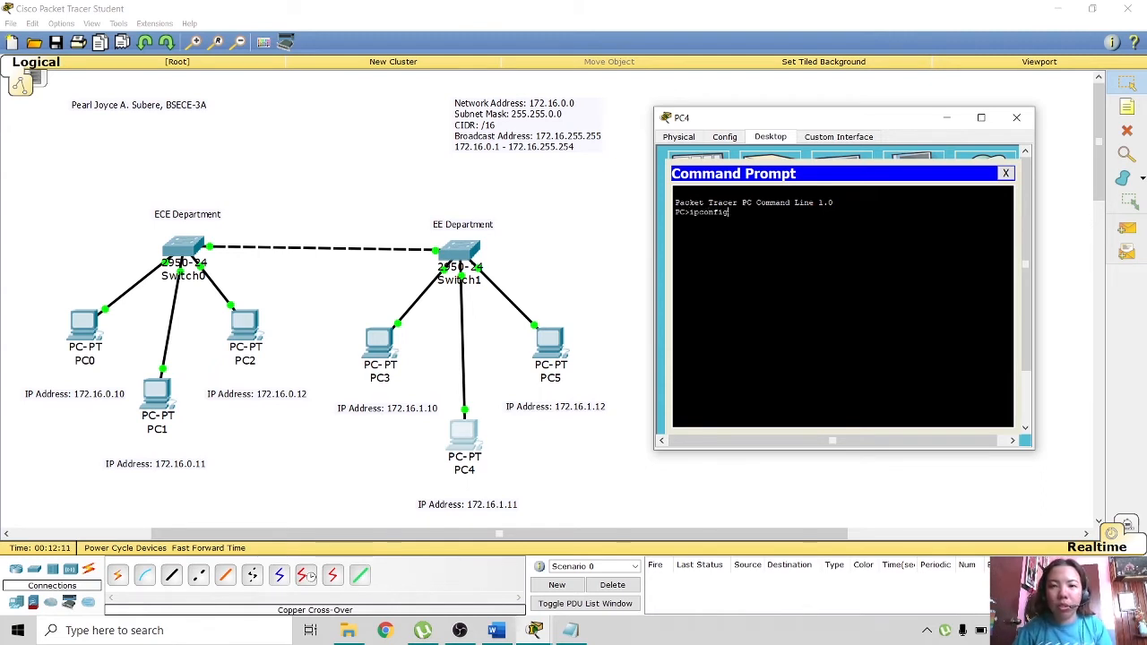
key("Return")
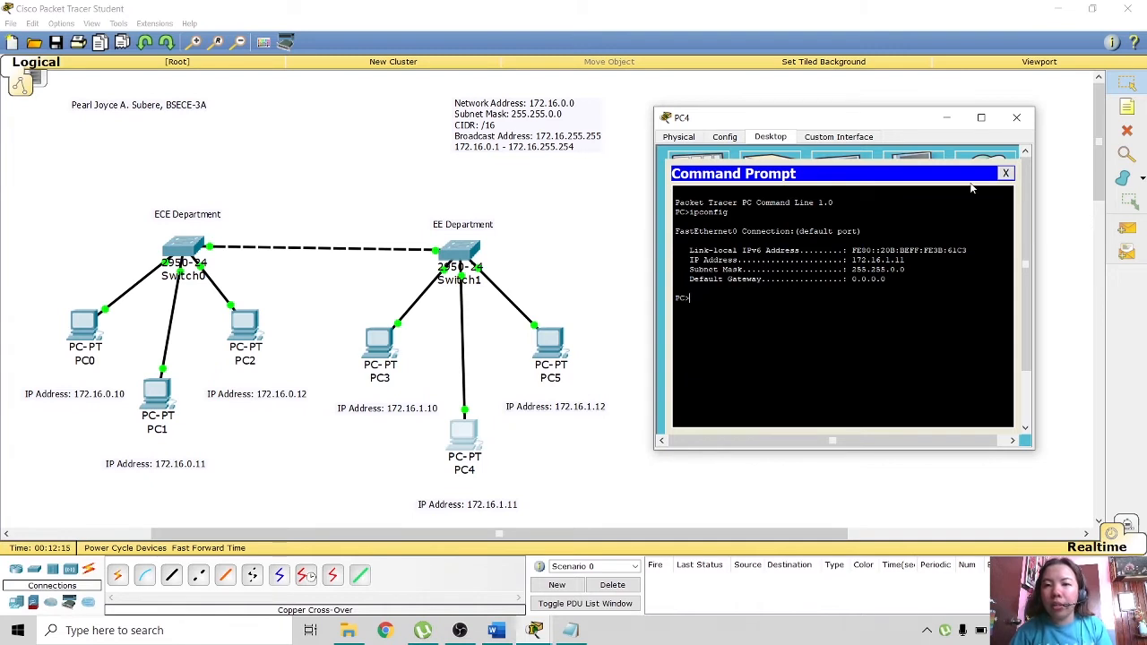
left_click(1017, 119)
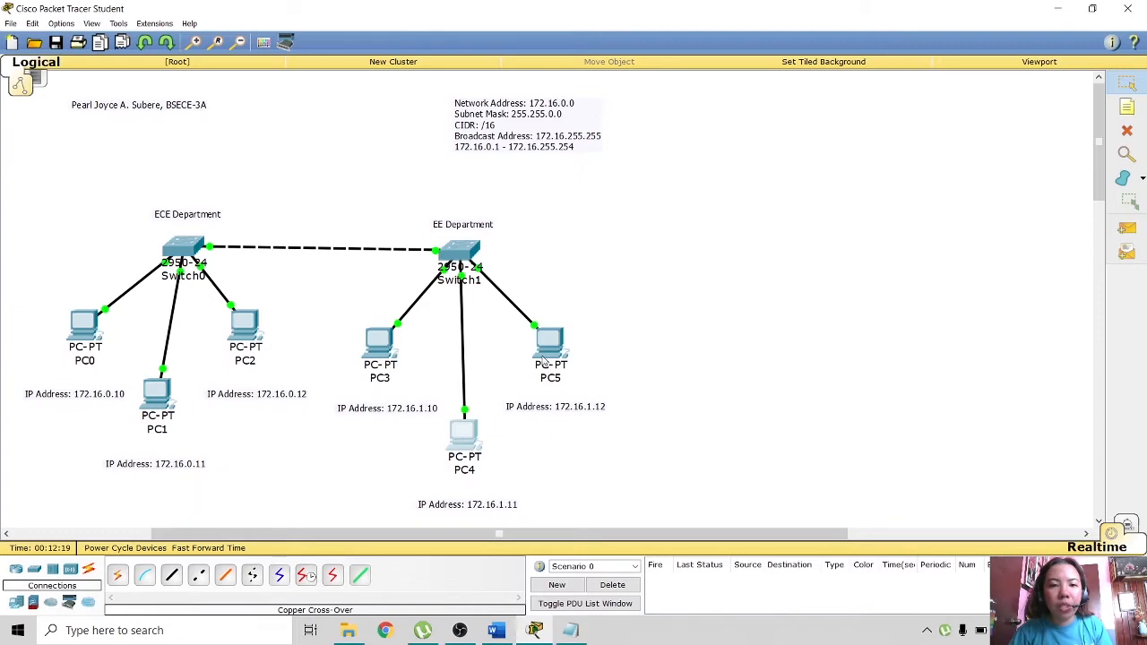
- Give PC5 the static IP 172.16.1.12 with subnet mask 255.255.0.0
left_click(543, 361)
left_click(500, 193)
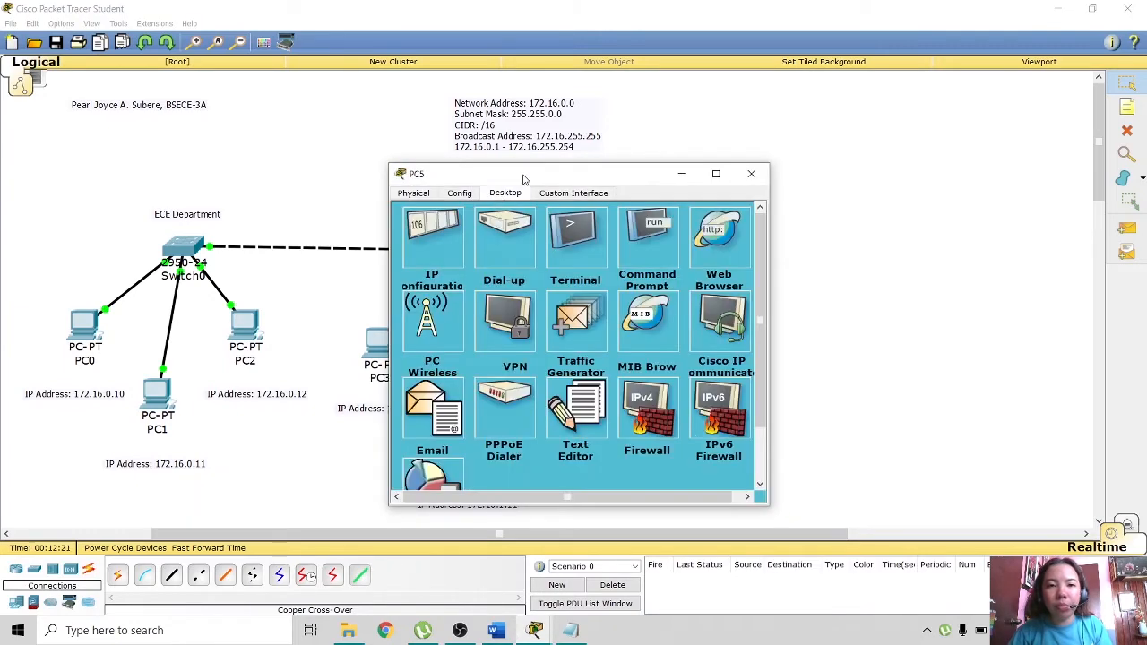
left_click_drag(524, 180, 759, 114)
left_click(668, 184)
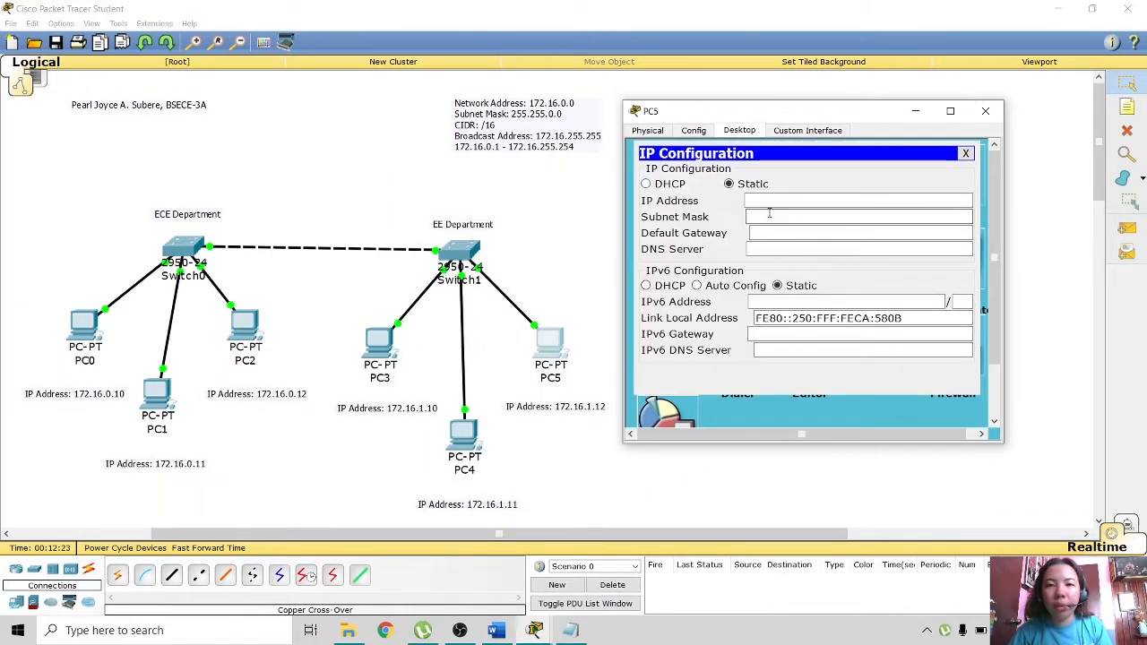
left_click(772, 201)
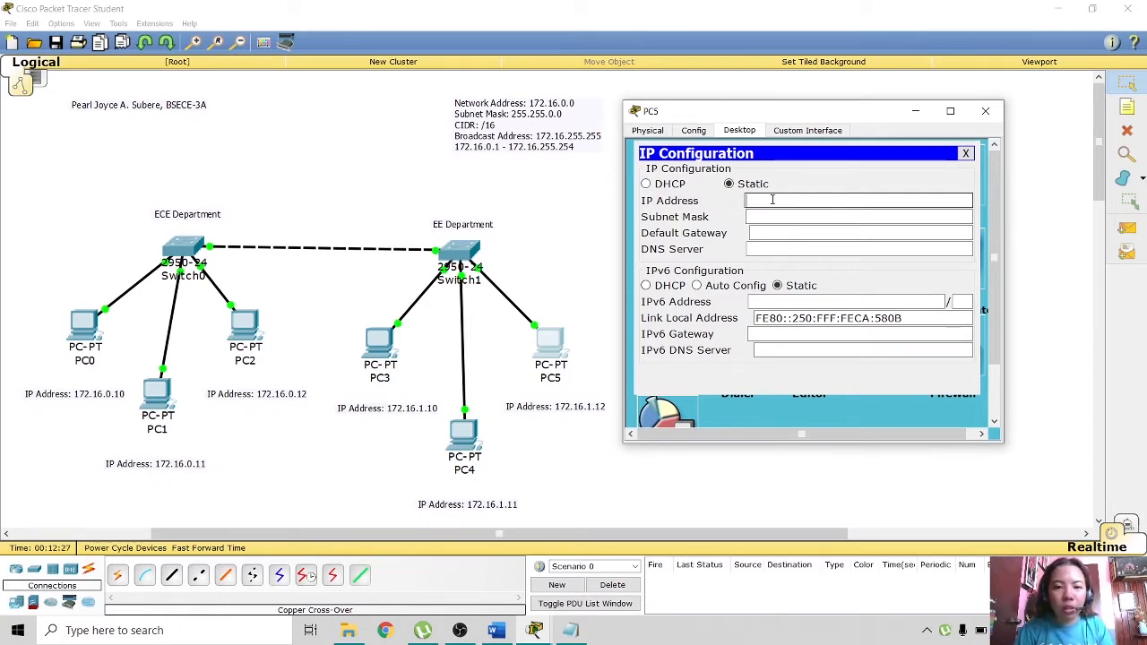
type("172.")
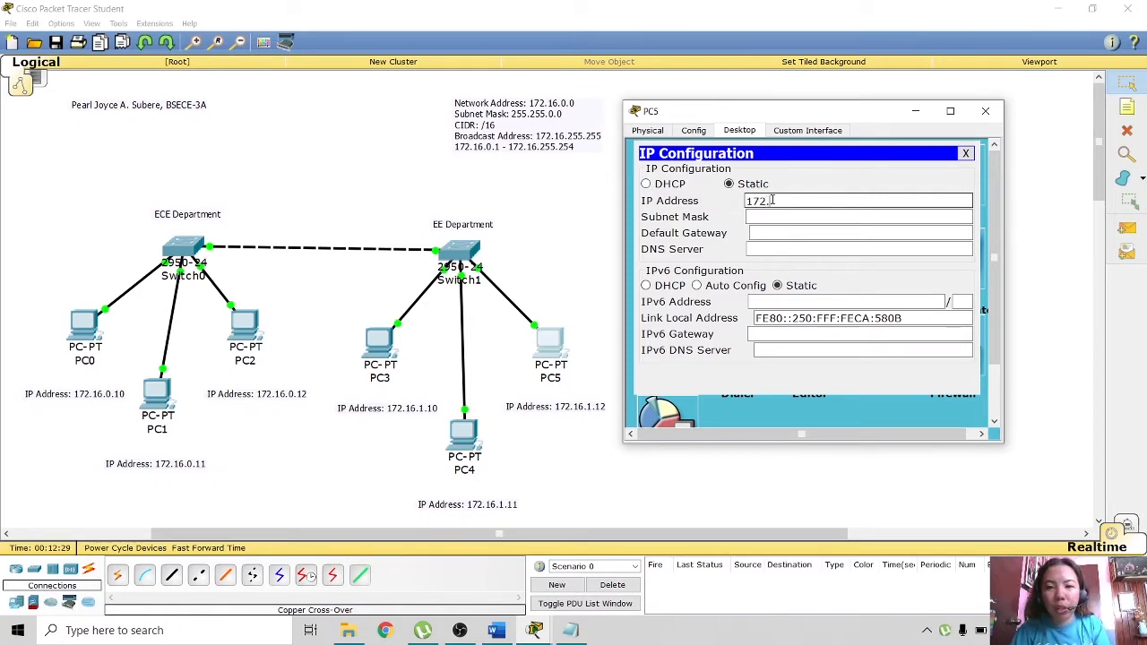
type("16.1")
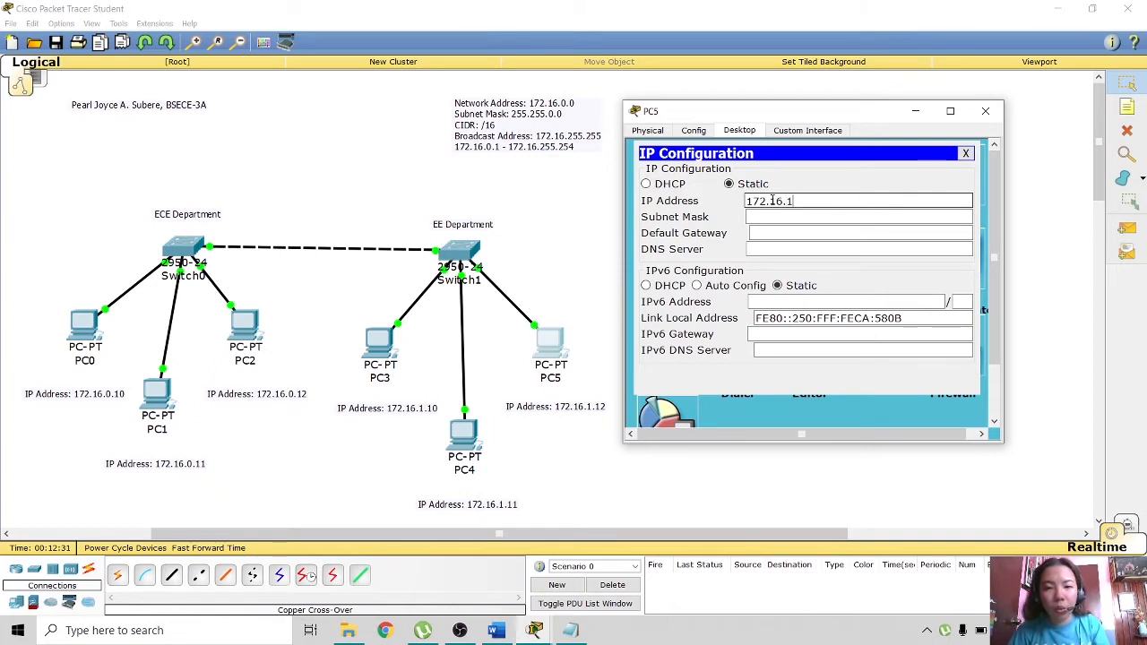
type(".12")
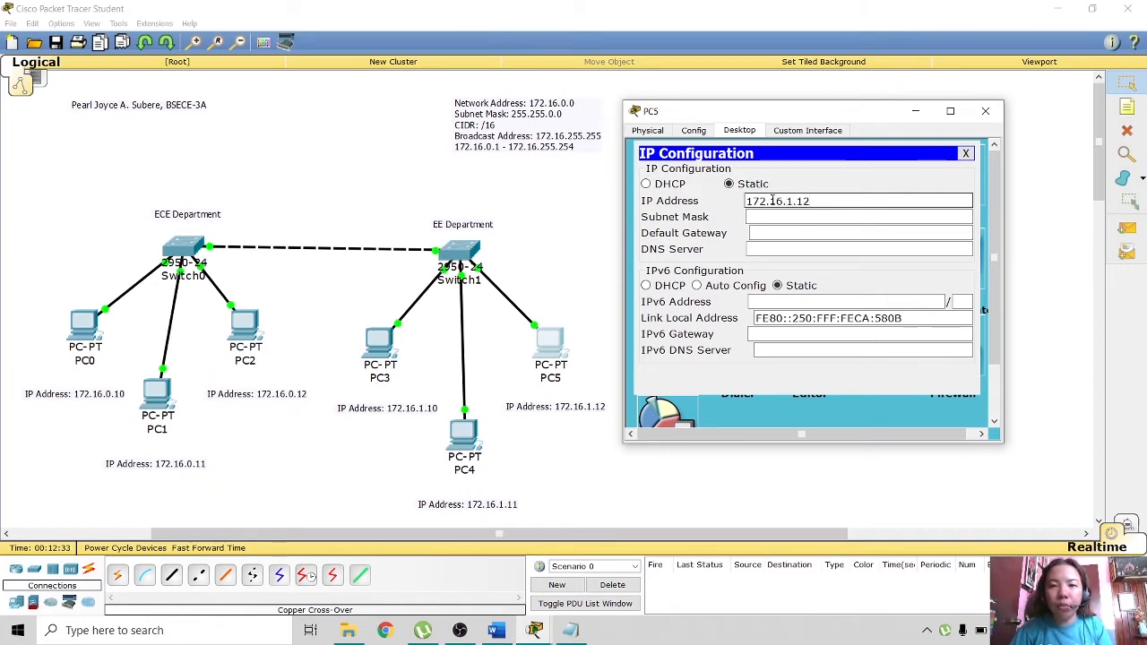
left_click(807, 217)
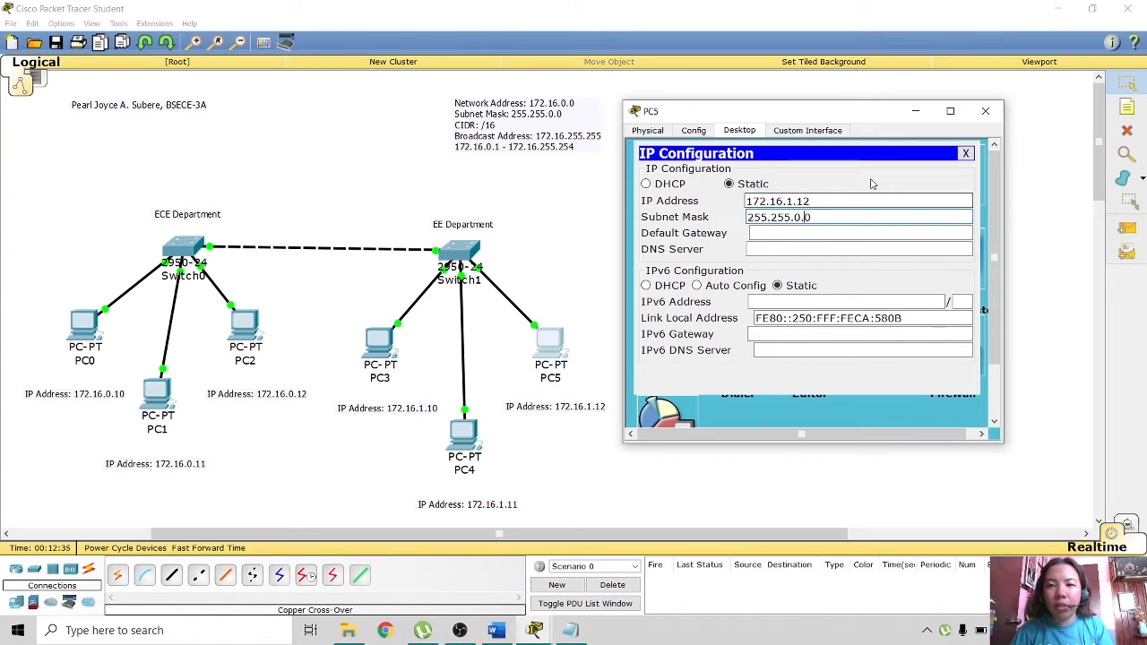
left_click(966, 154)
- Verify PC5's address with ipconfig in its command prompt, then close PC5
left_click(880, 203)
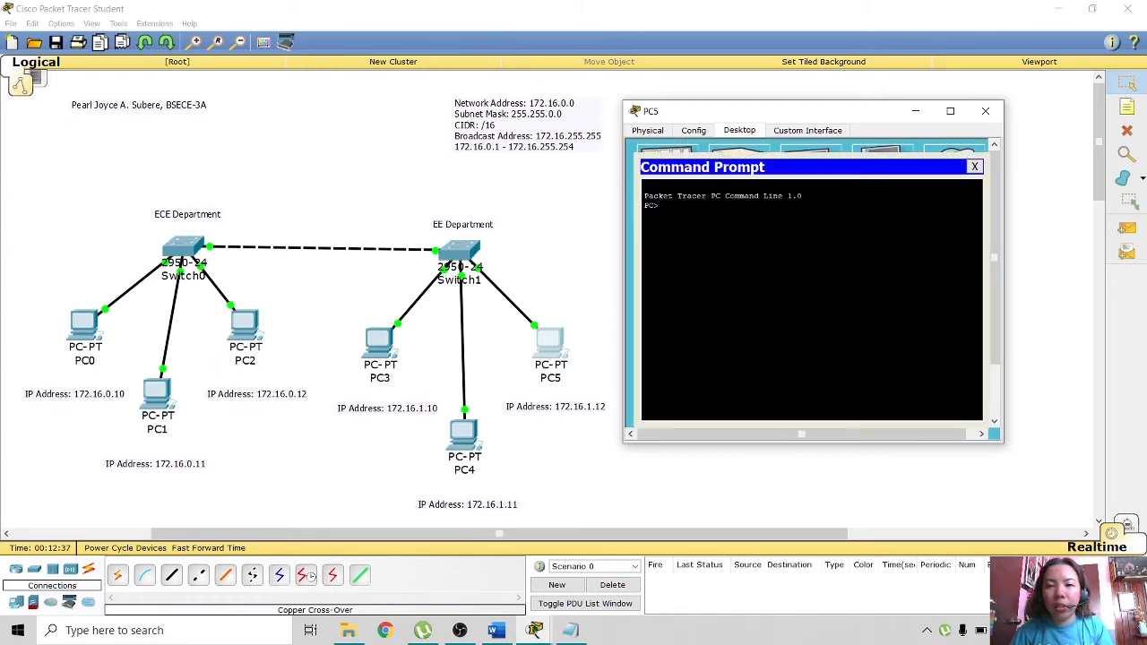
type("ipconfig")
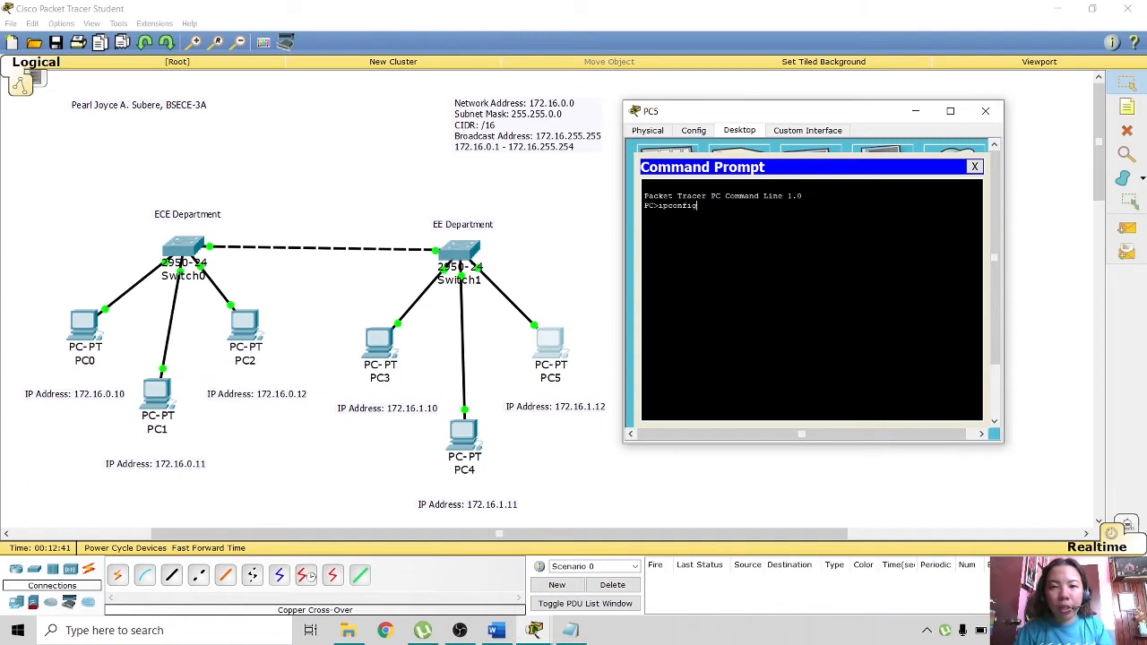
key("Return")
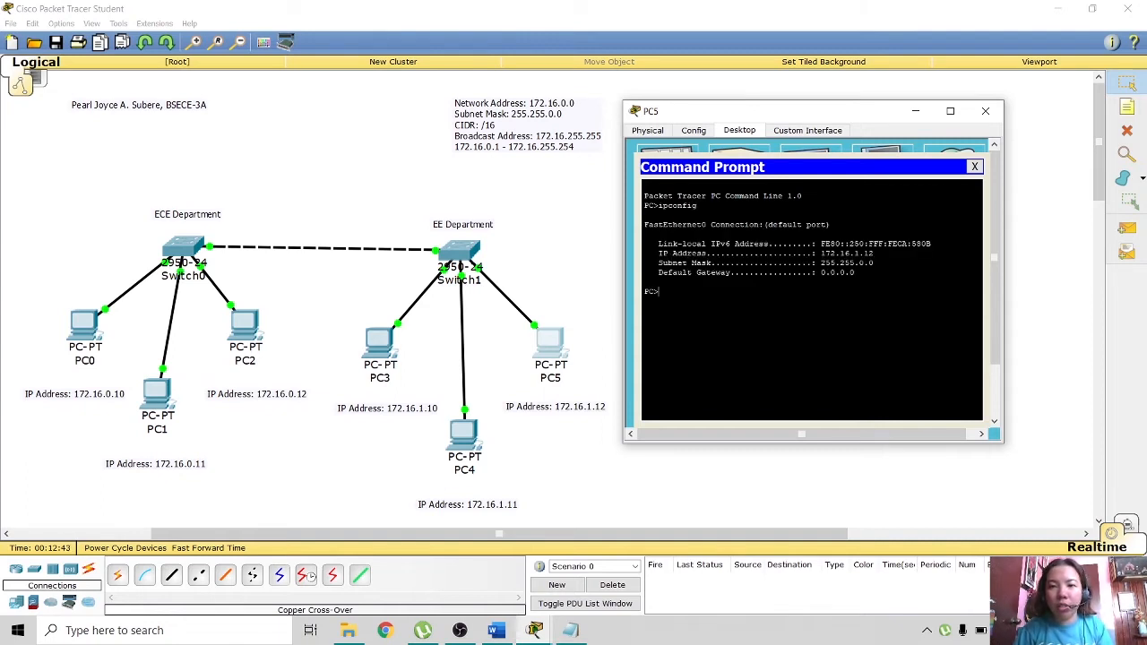
left_click_drag(817, 254, 875, 264)
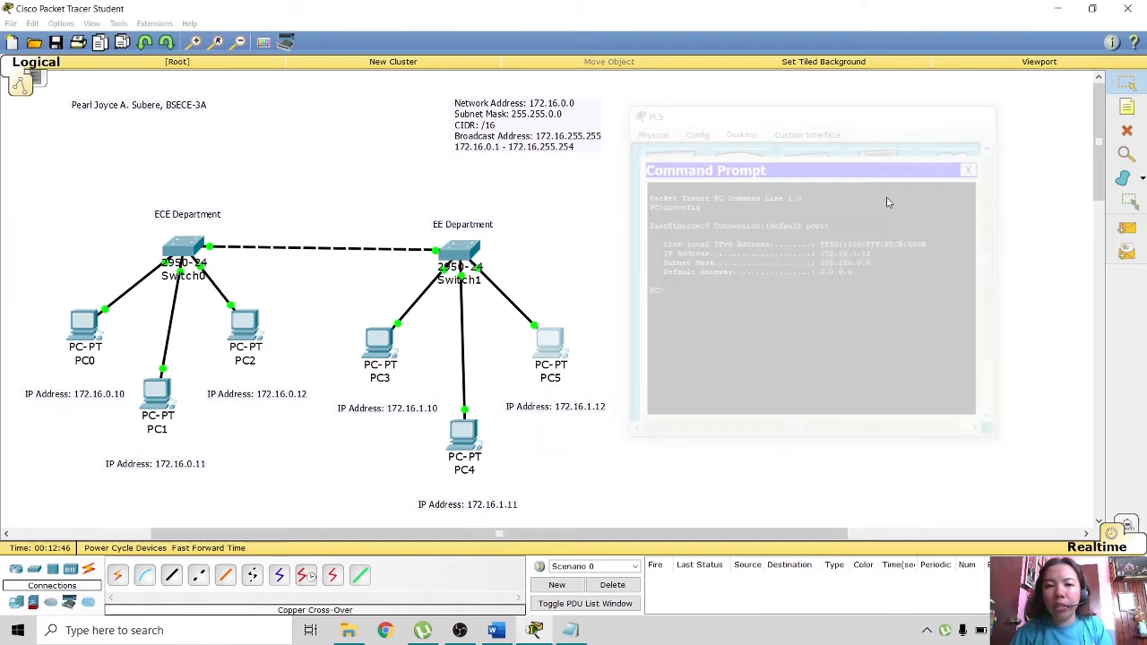
left_click(985, 111)
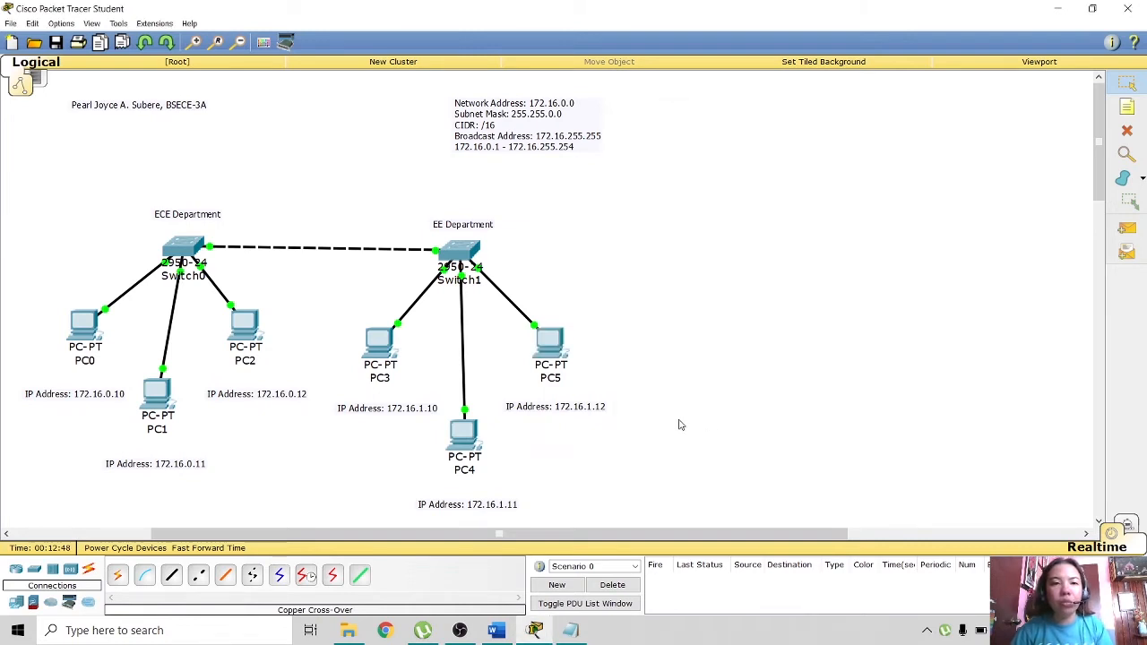
- Place a note reading 'Dean's Office' on the canvas right of the EE Department switch
left_click(1128, 107)
left_click(694, 215)
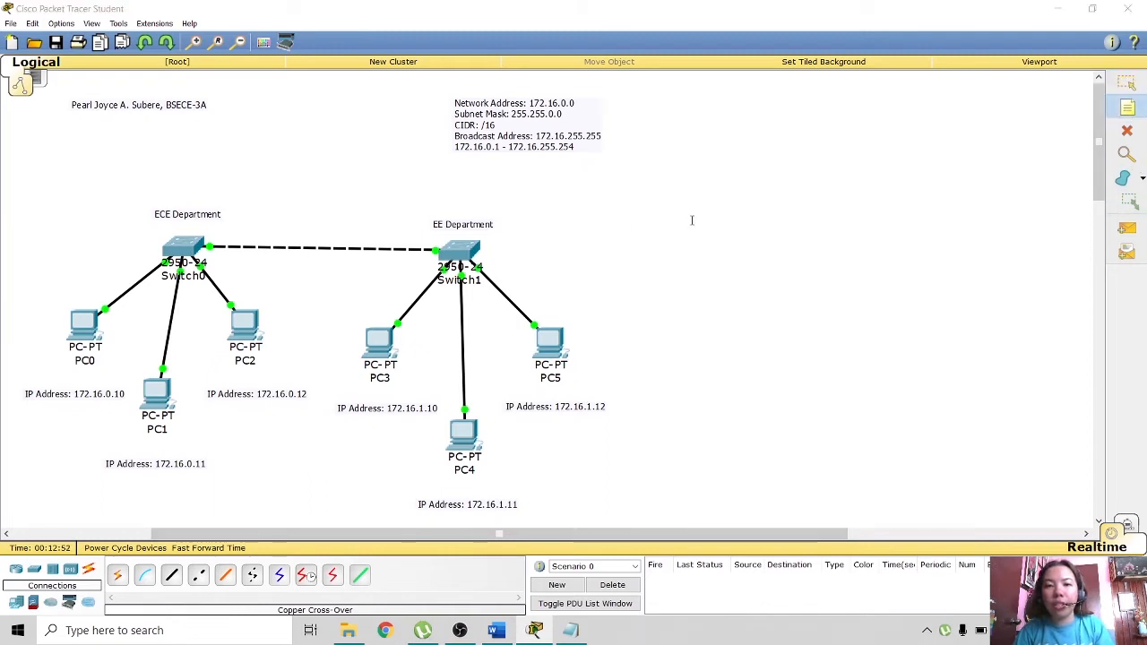
left_click(698, 222)
type("De")
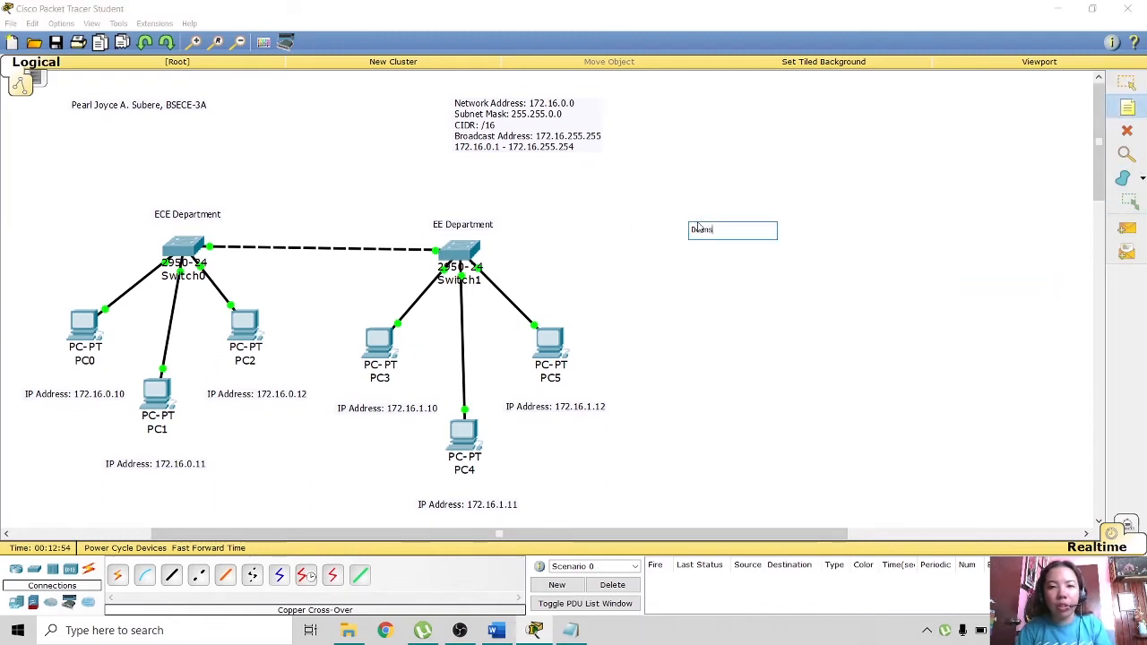
type("ans")
key("BackSpace")
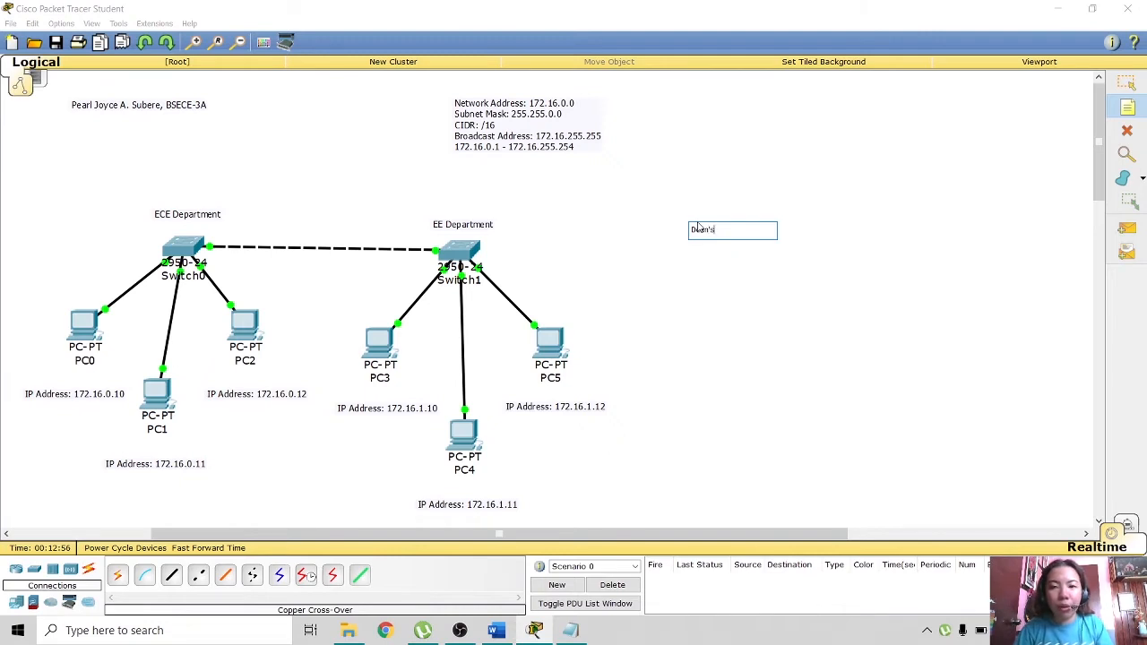
type("'s ")
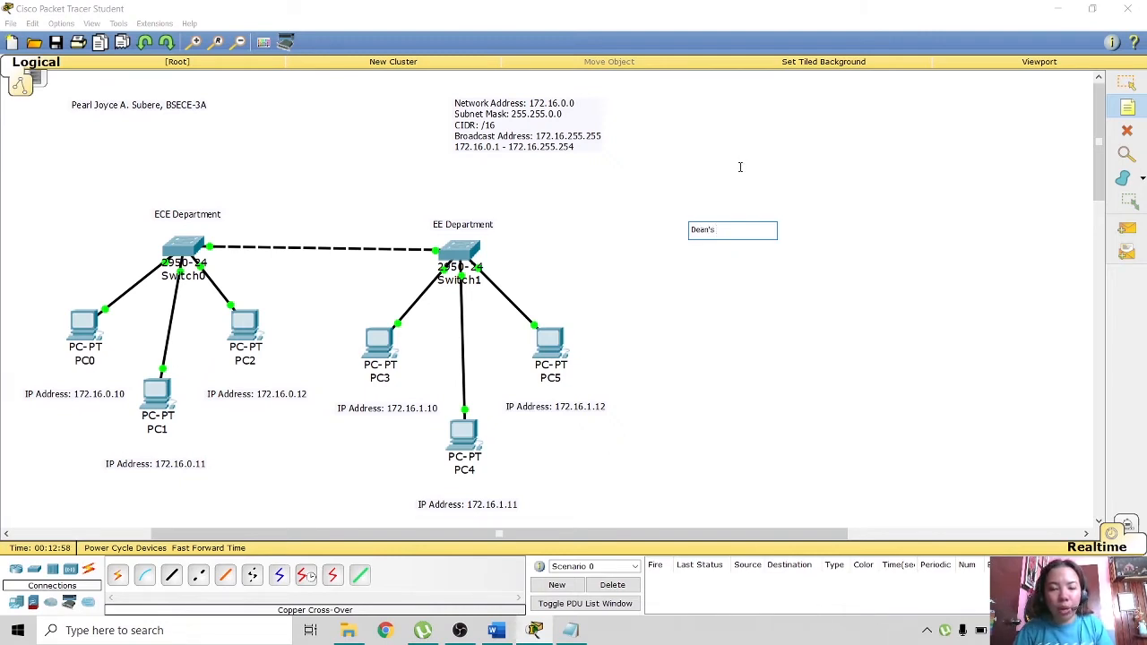
type("Offic")
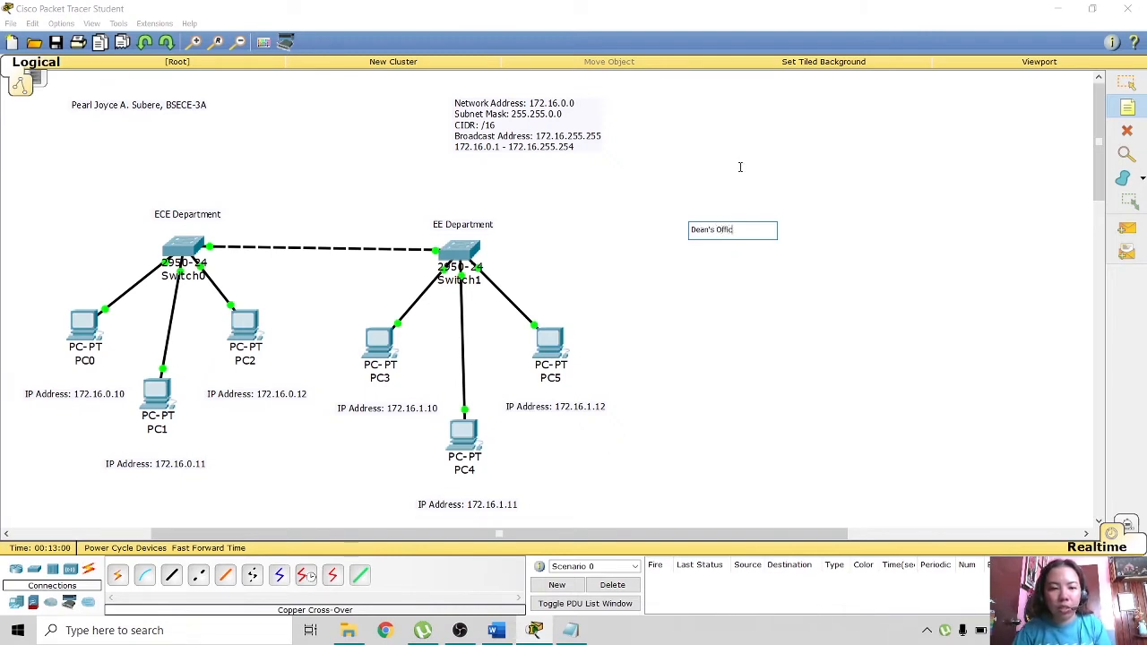
type("e")
left_click(671, 289)
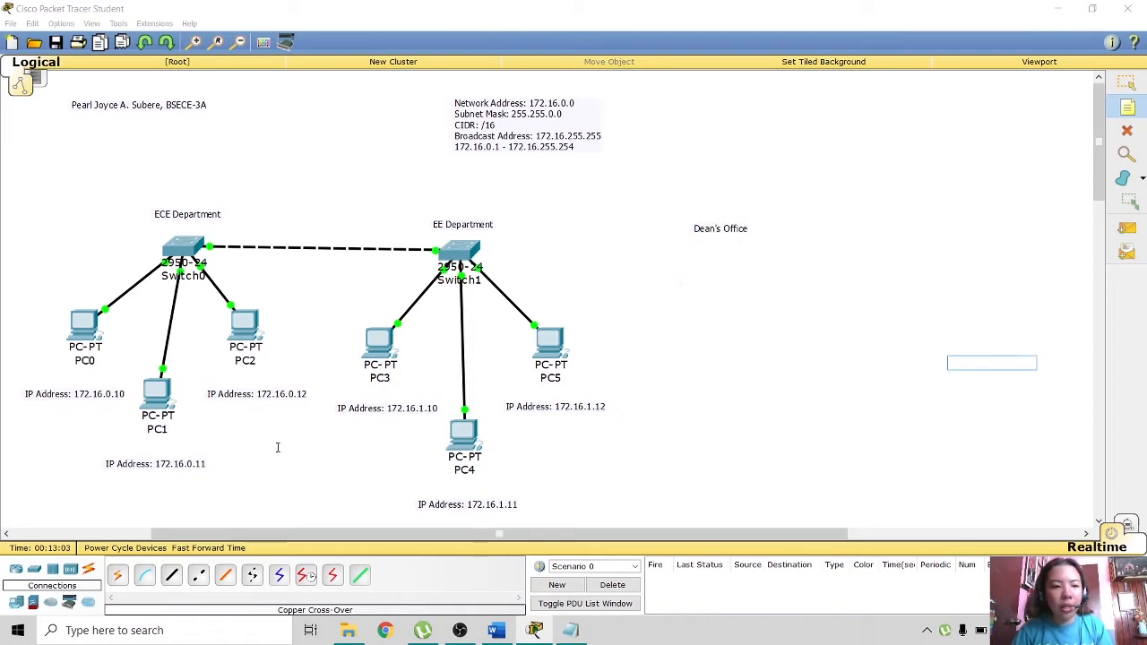
- Place a 2950-24 switch, Switch2, under the Dean's Office label
left_click(34, 572)
left_click_drag(118, 569, 722, 263)
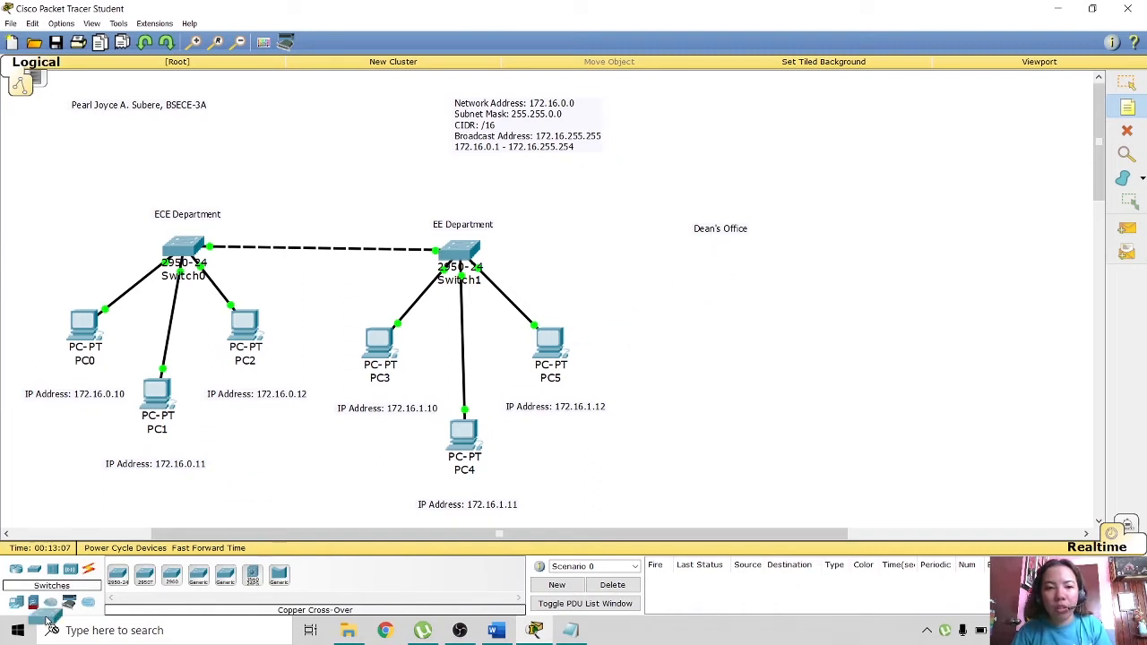
left_click(117, 574)
left_click(718, 265)
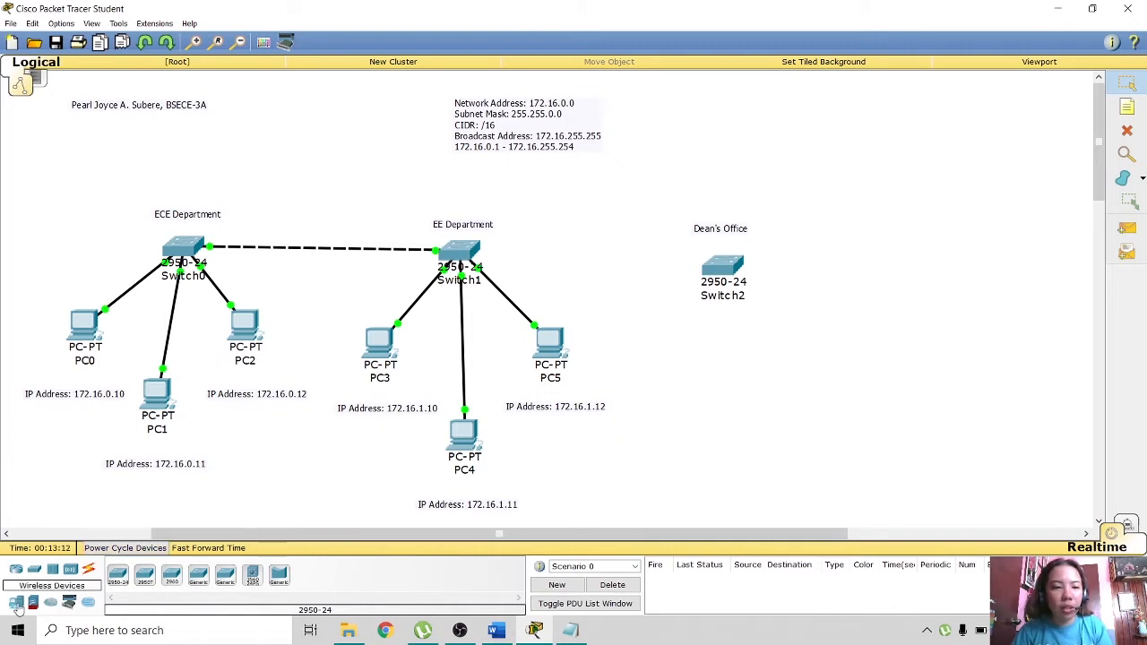
- Place two generic PCs, PC6 and PC7, side by side below Switch2
left_click(34, 569)
left_click(119, 581)
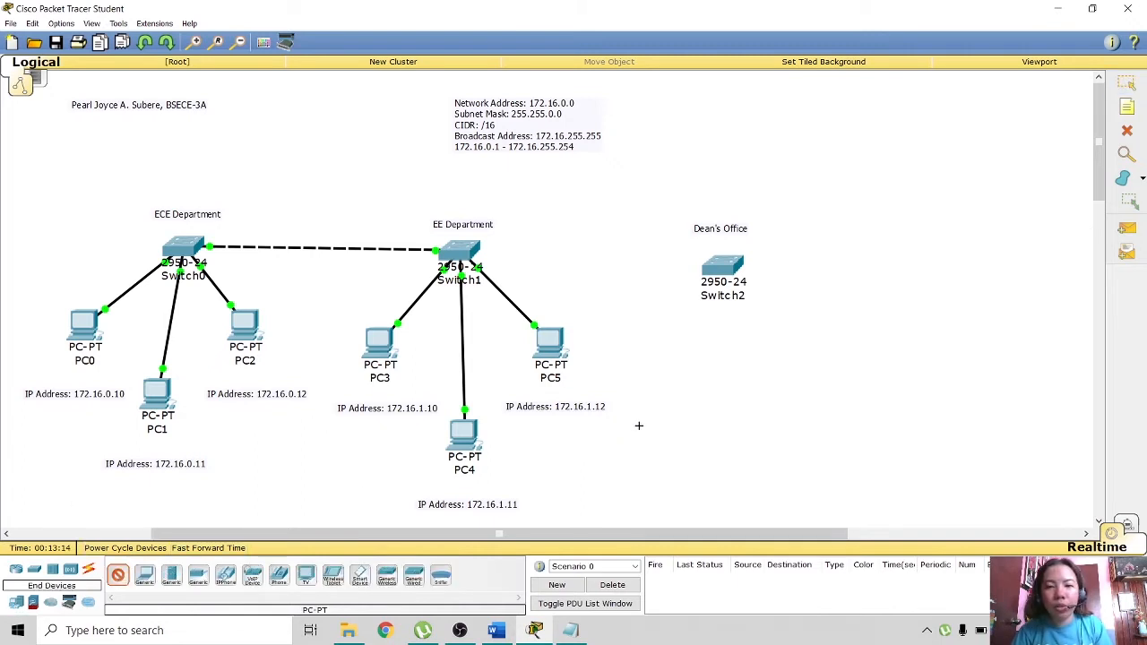
left_click(687, 347)
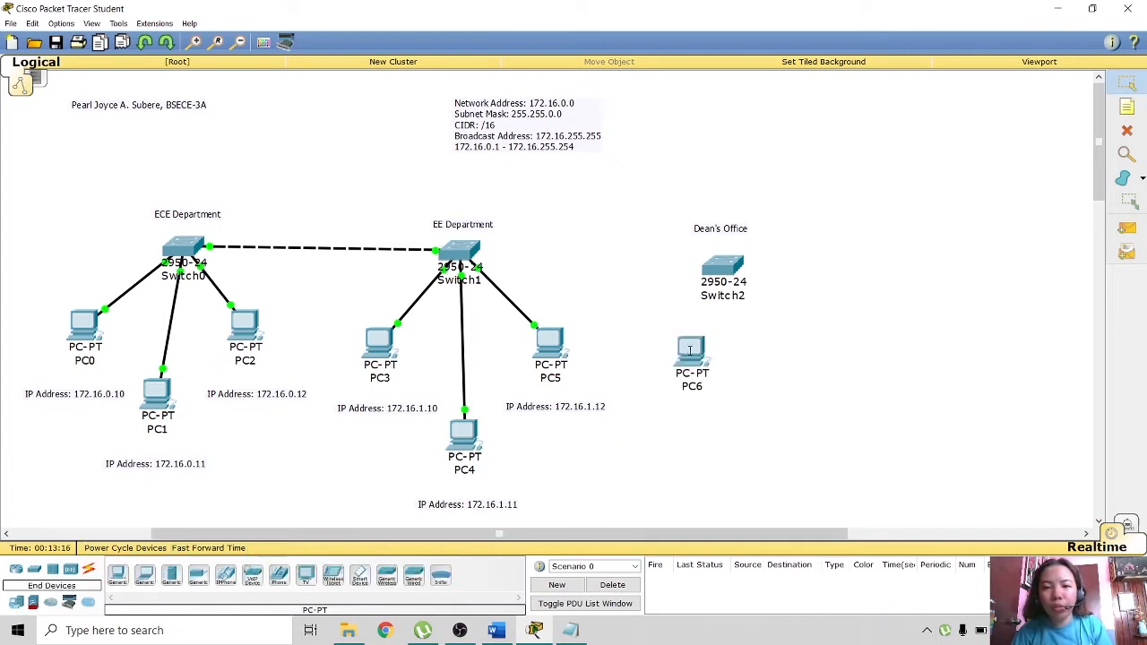
left_click(119, 576)
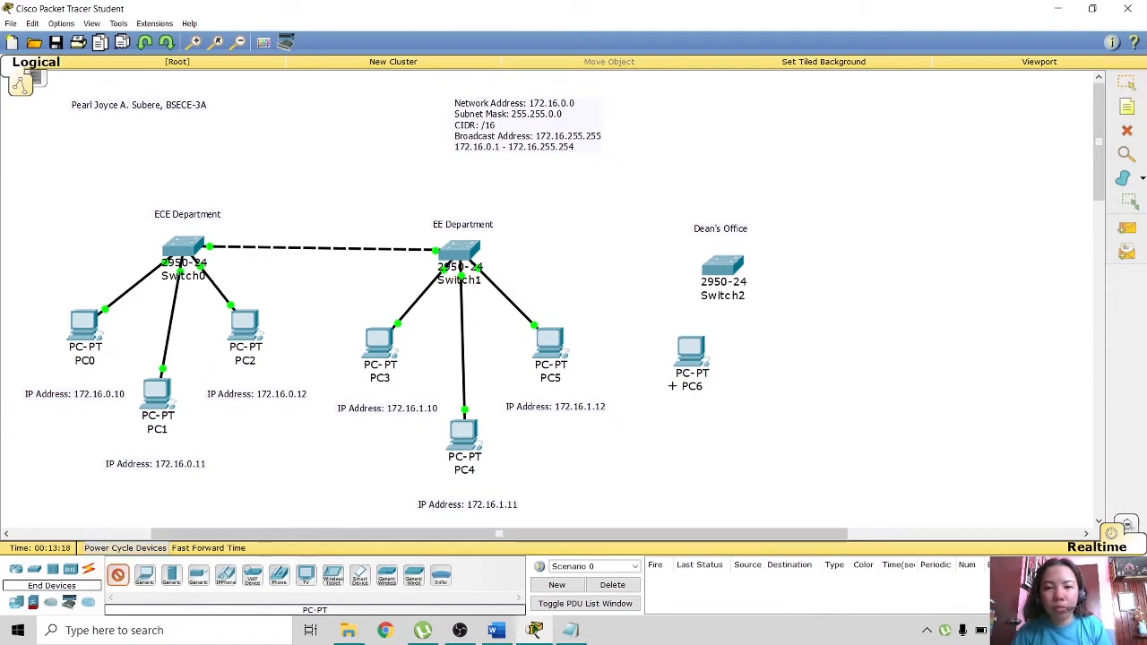
left_click(795, 347)
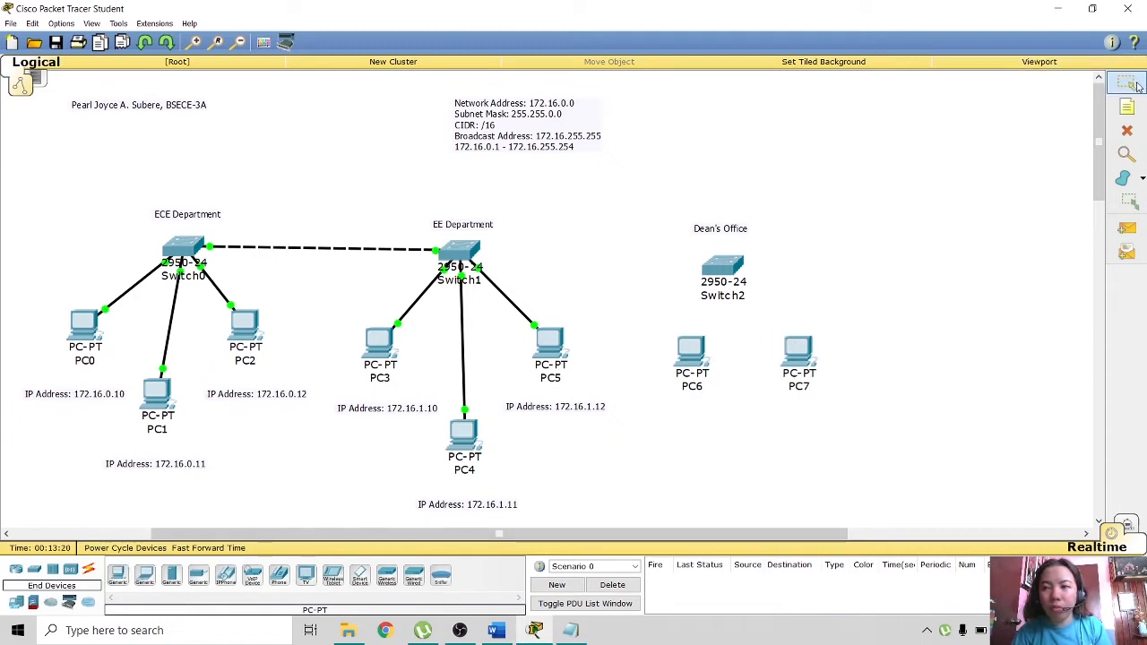
- Nudge PC6, Switch2 and PC7 into a tidy, aligned layout
left_click(700, 359)
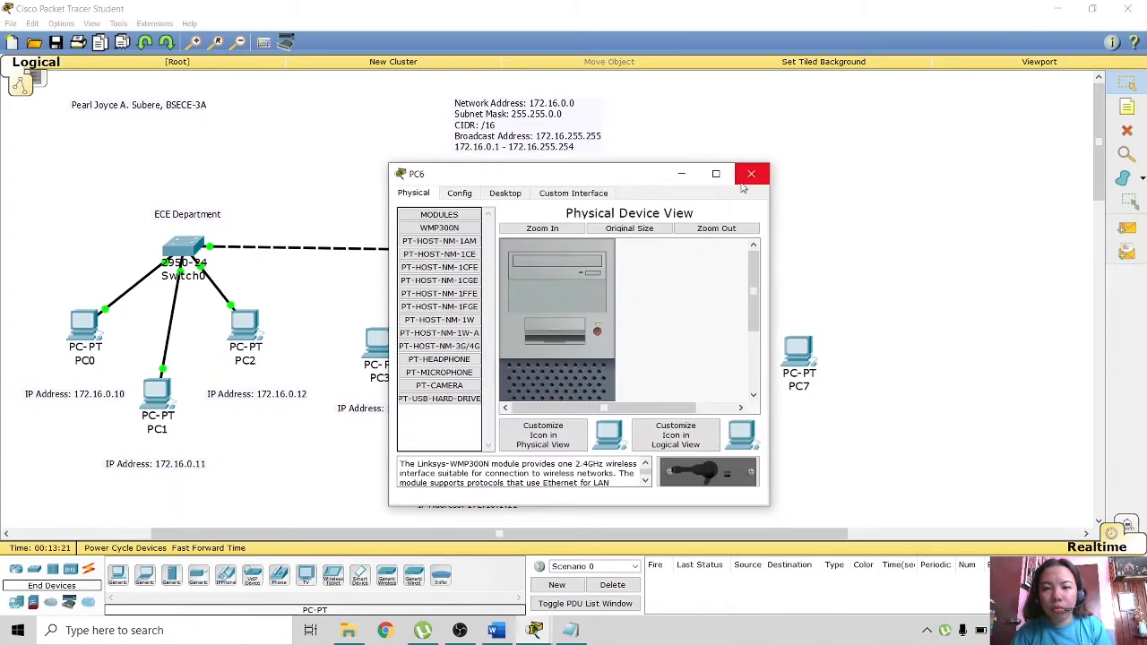
left_click(757, 172)
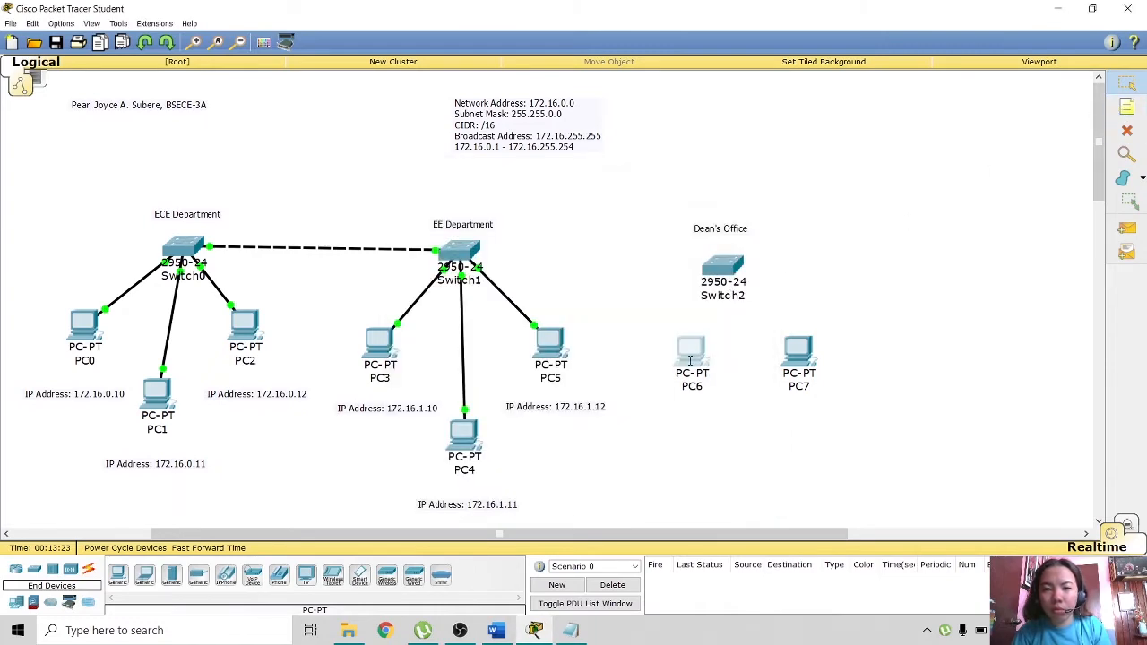
mouse_move(691, 359)
left_mouse_down()
mouse_move(677, 384)
mouse_move(677, 371)
left_mouse_up()
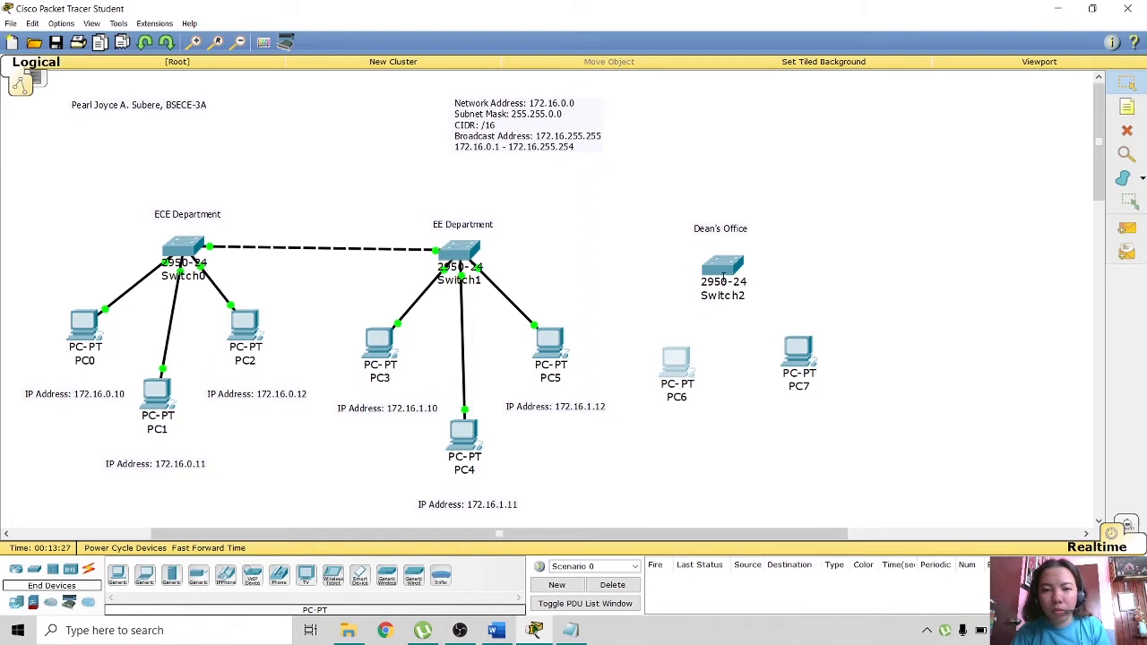
left_click_drag(723, 278, 722, 266)
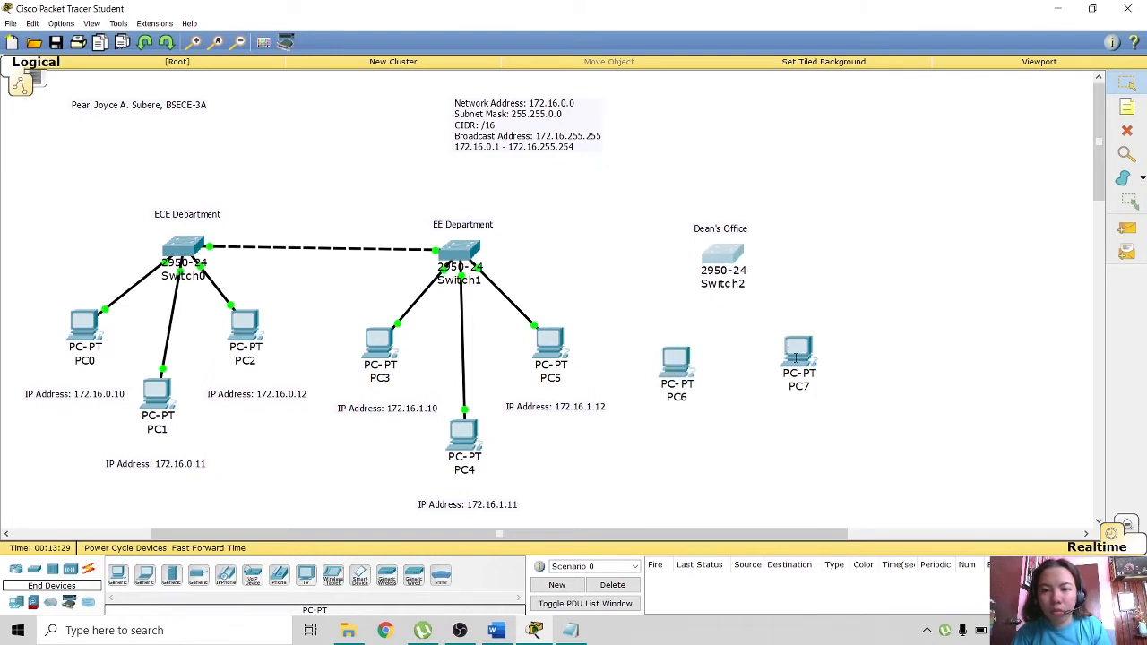
left_click_drag(795, 358, 796, 369)
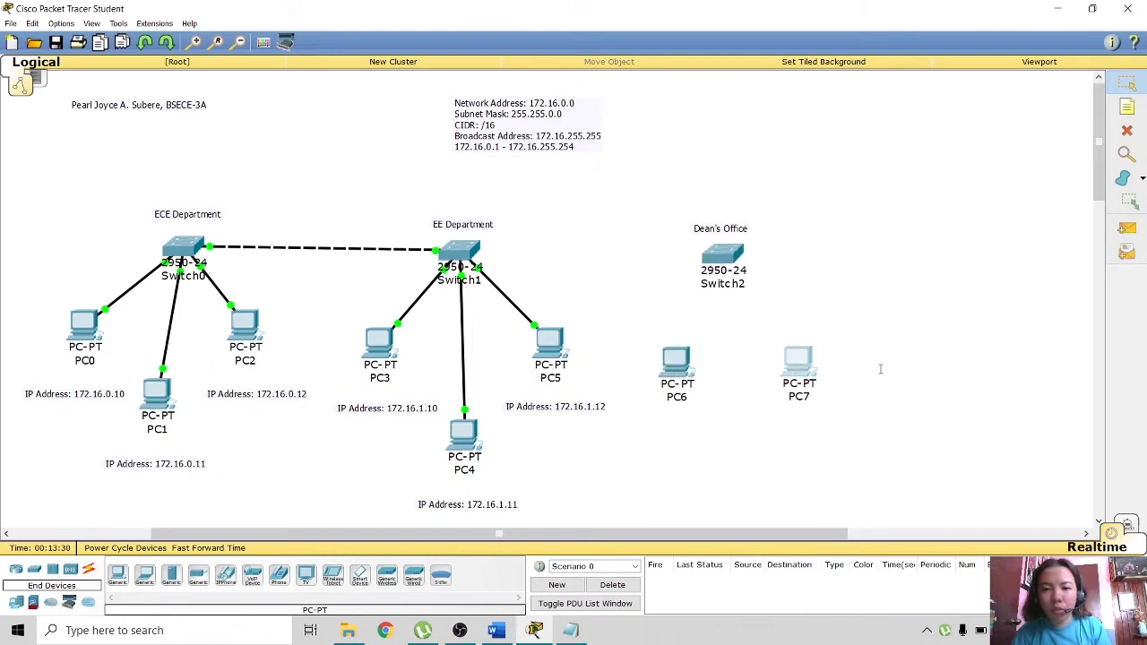
left_click(1128, 108)
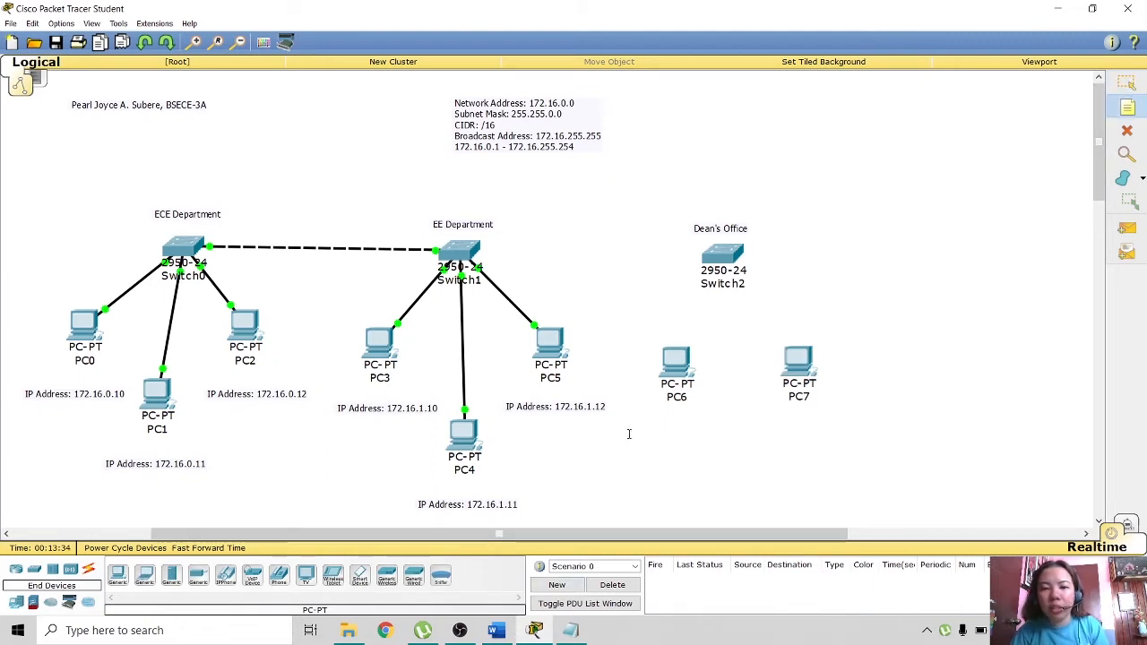
- Add the note 'IP Address: 172.16.2.10' beneath PC6
left_click(727, 438)
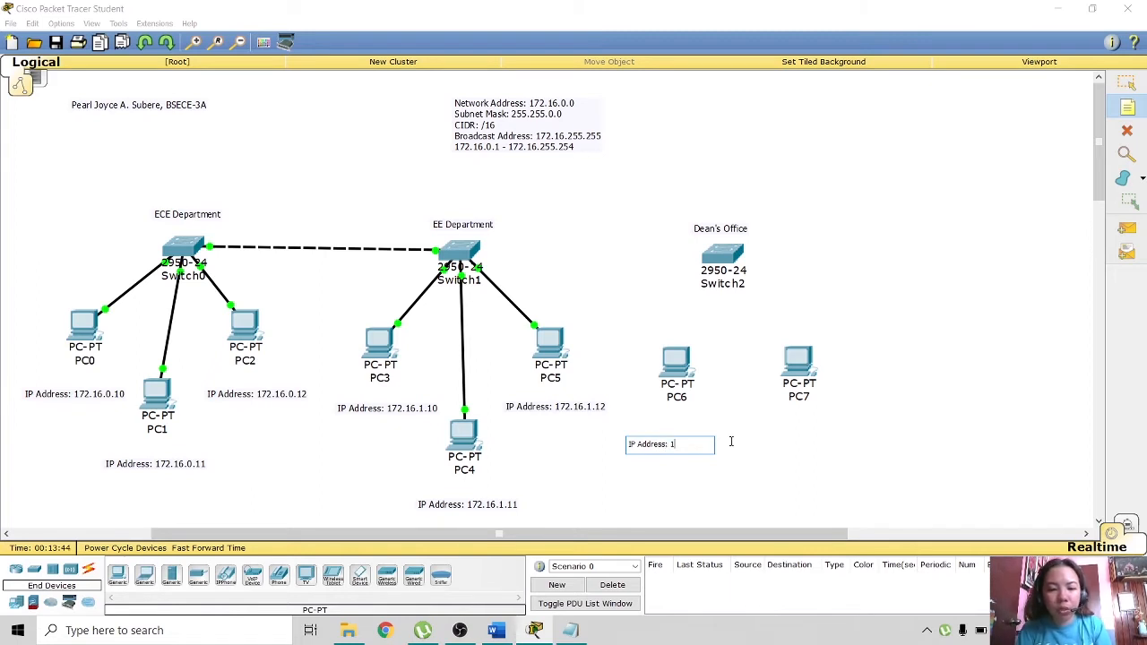
type("72.1")
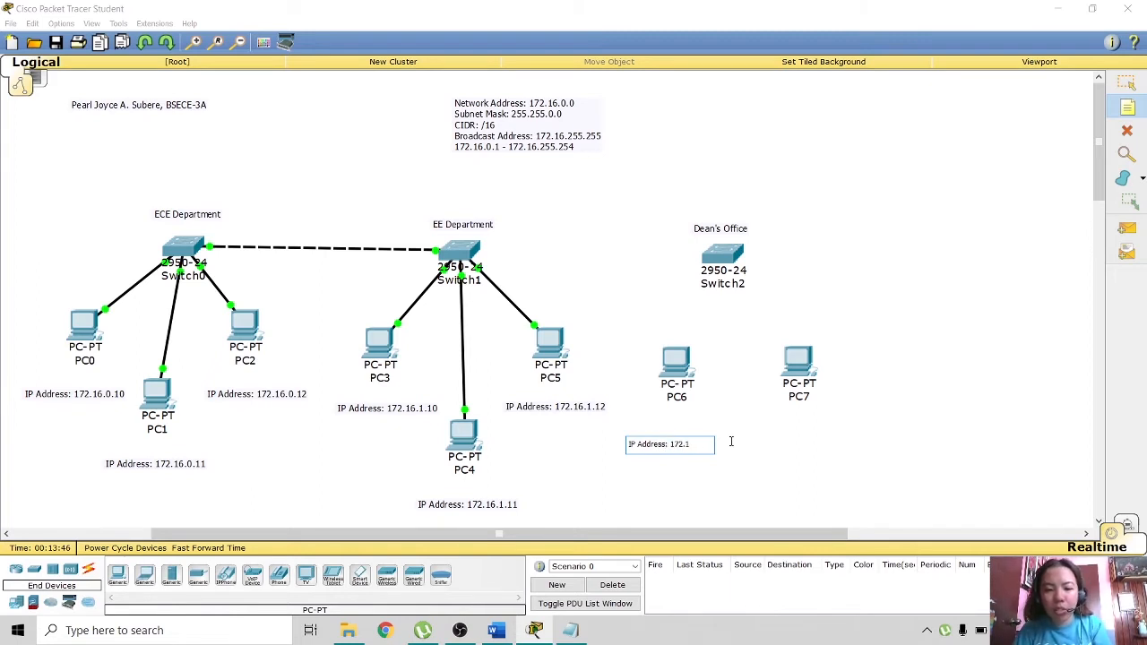
type("6.")
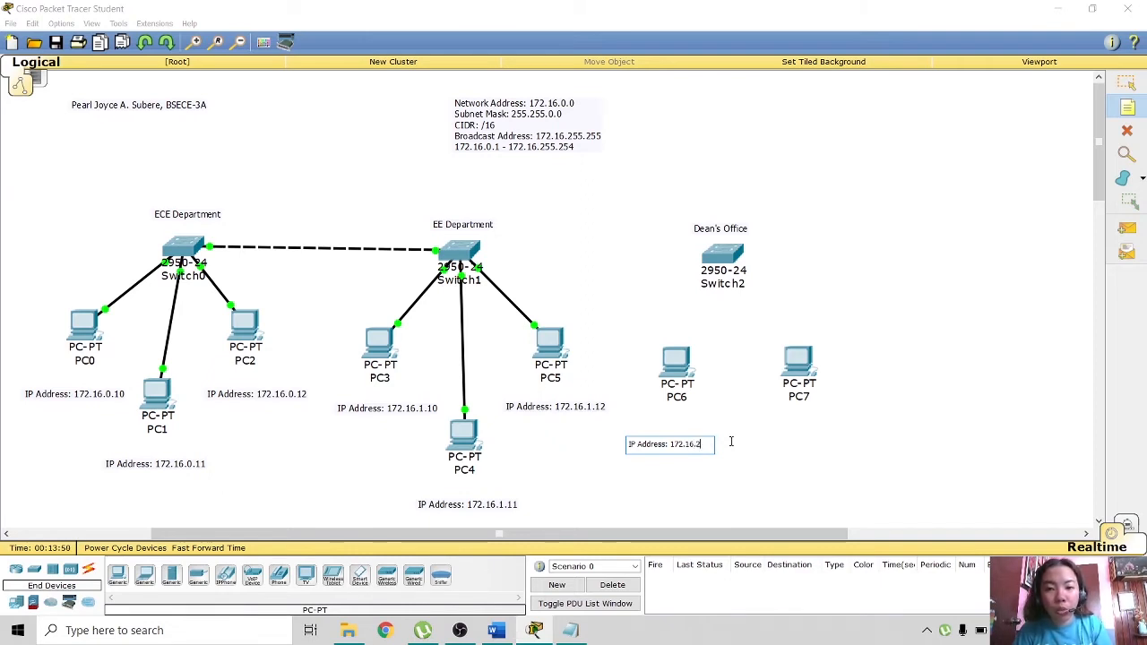
type("2")
type(".10")
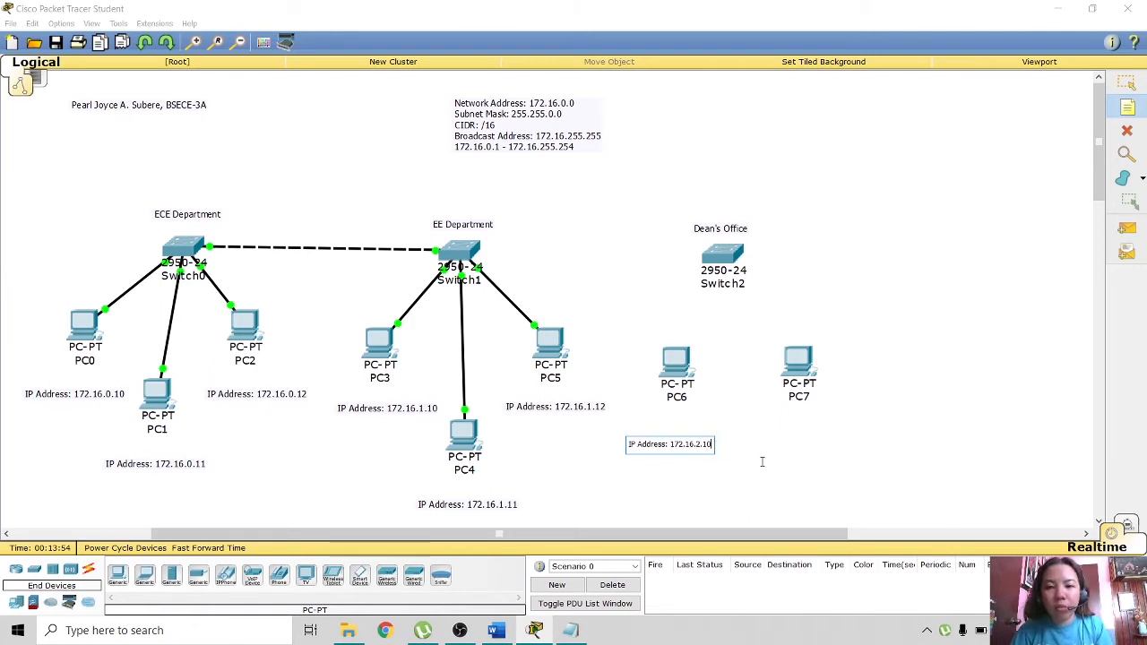
left_click(774, 437)
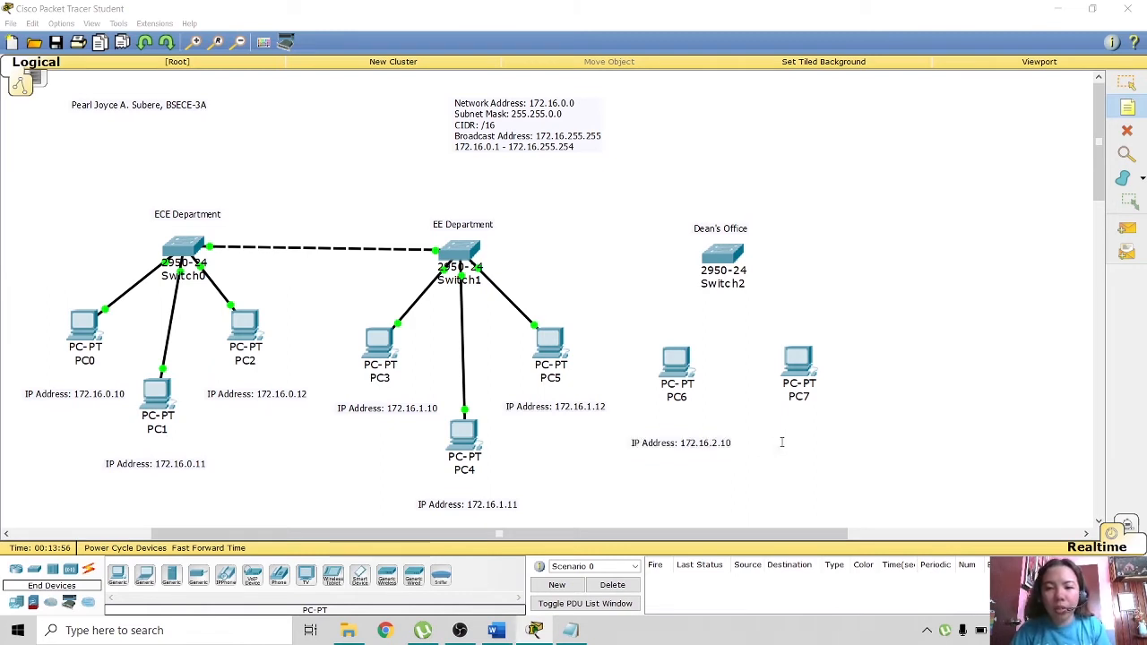
left_click(782, 442)
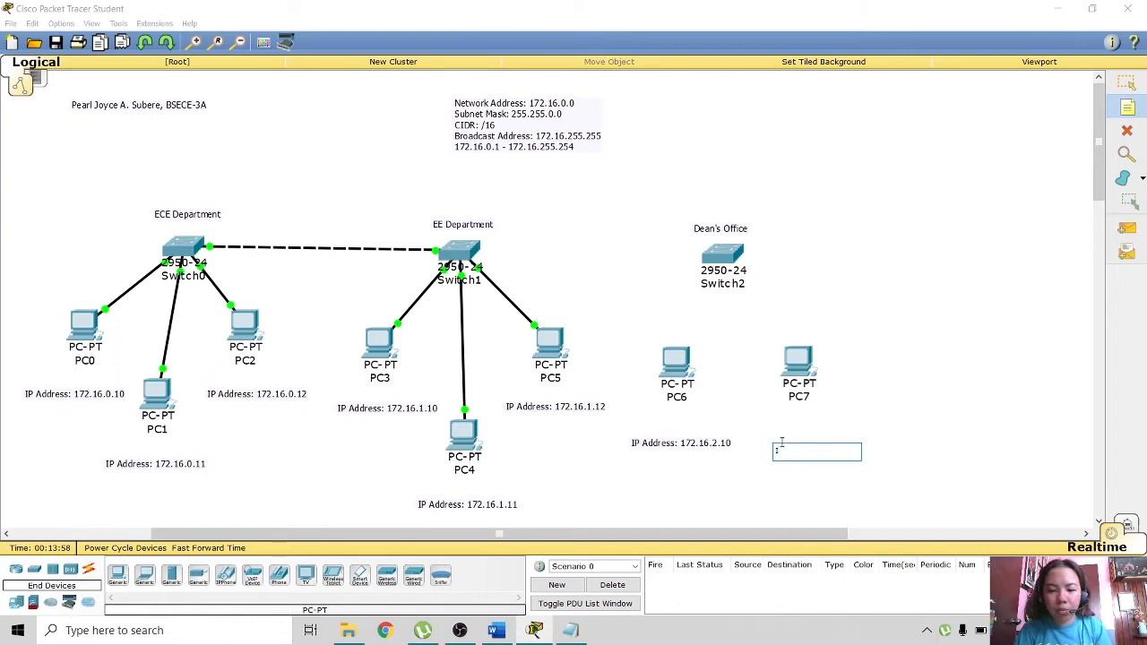
- Label PC7 with 'IP Address: 172.16.2.11' and align the note with PC6's
type("IP Address:")
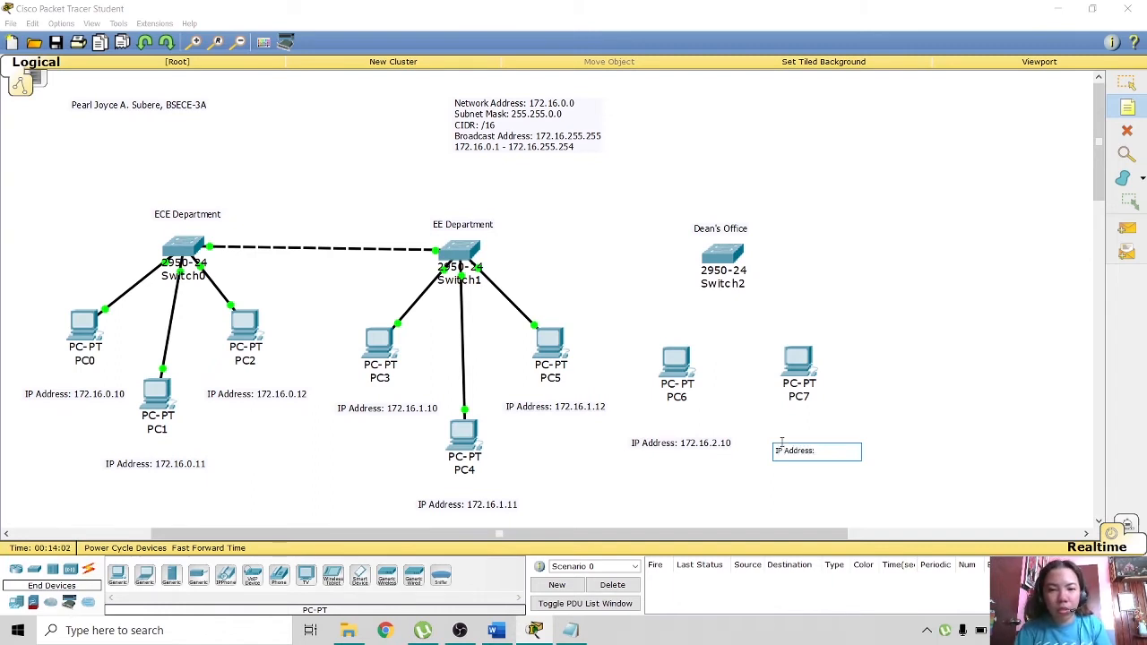
type(" 172.16.2.11")
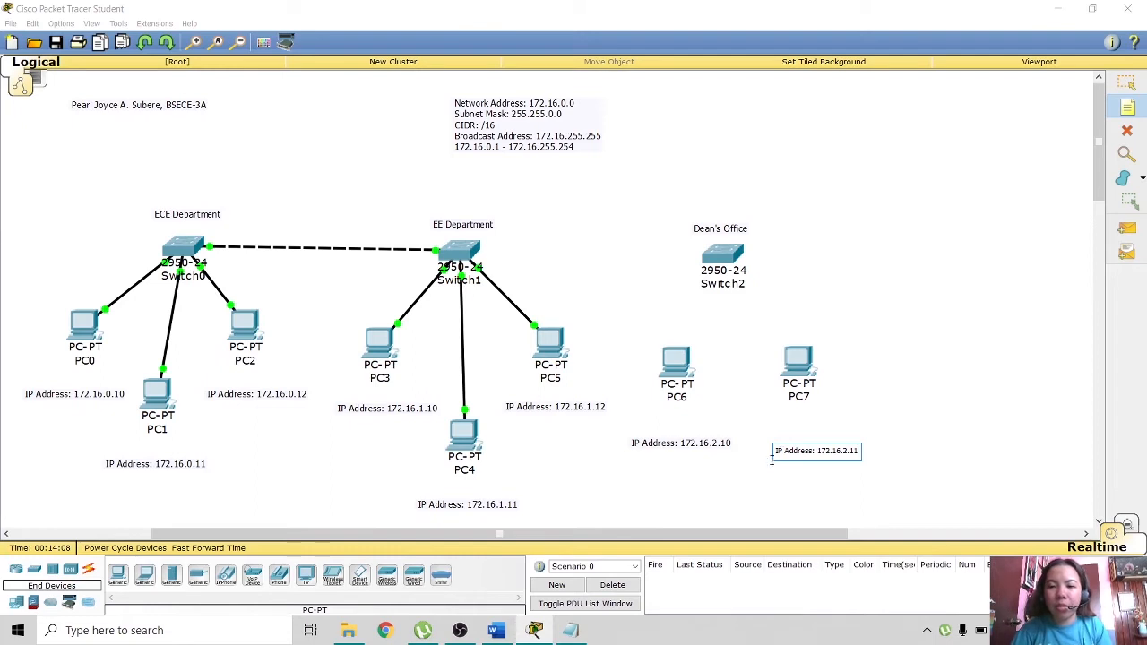
left_click(822, 470)
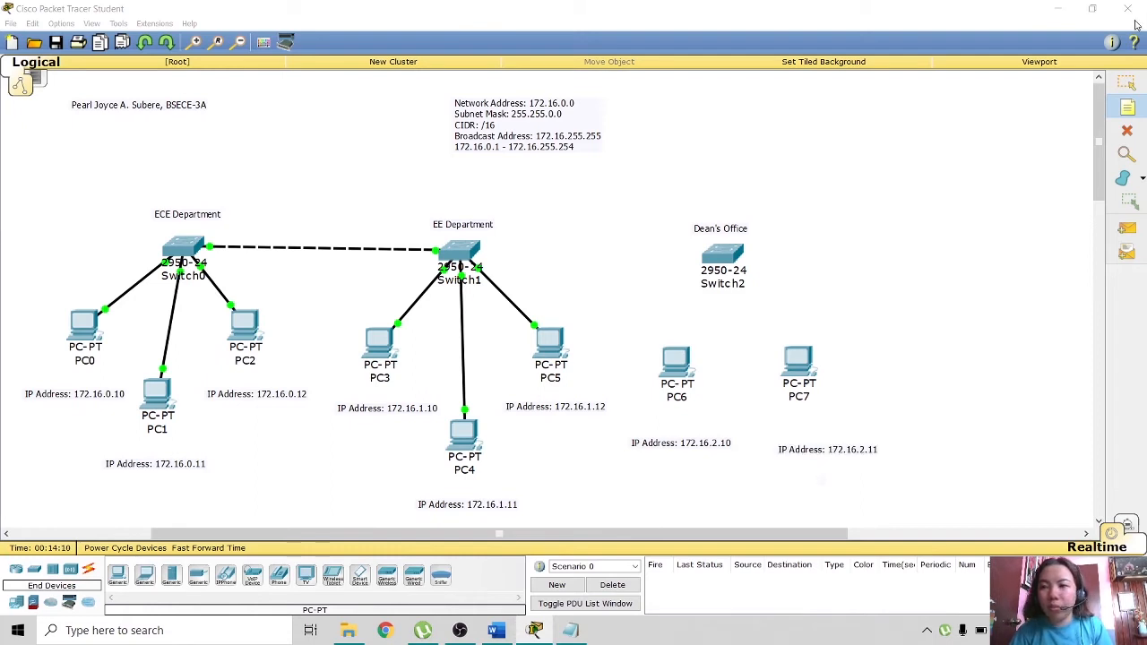
left_click(1128, 83)
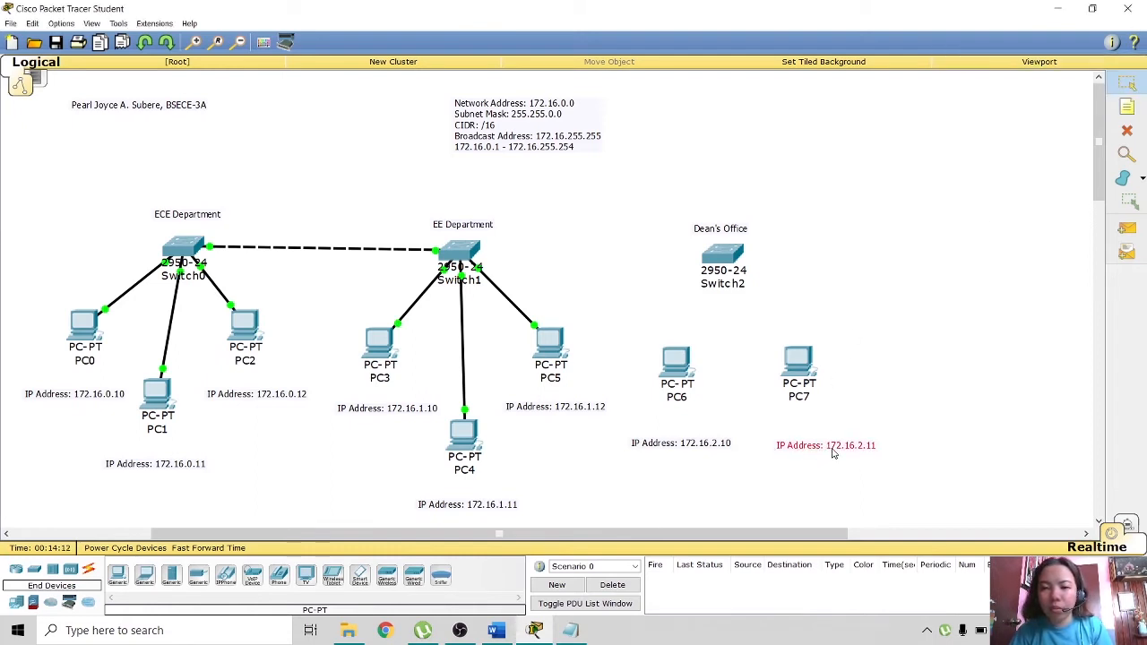
left_click_drag(833, 454, 829, 450)
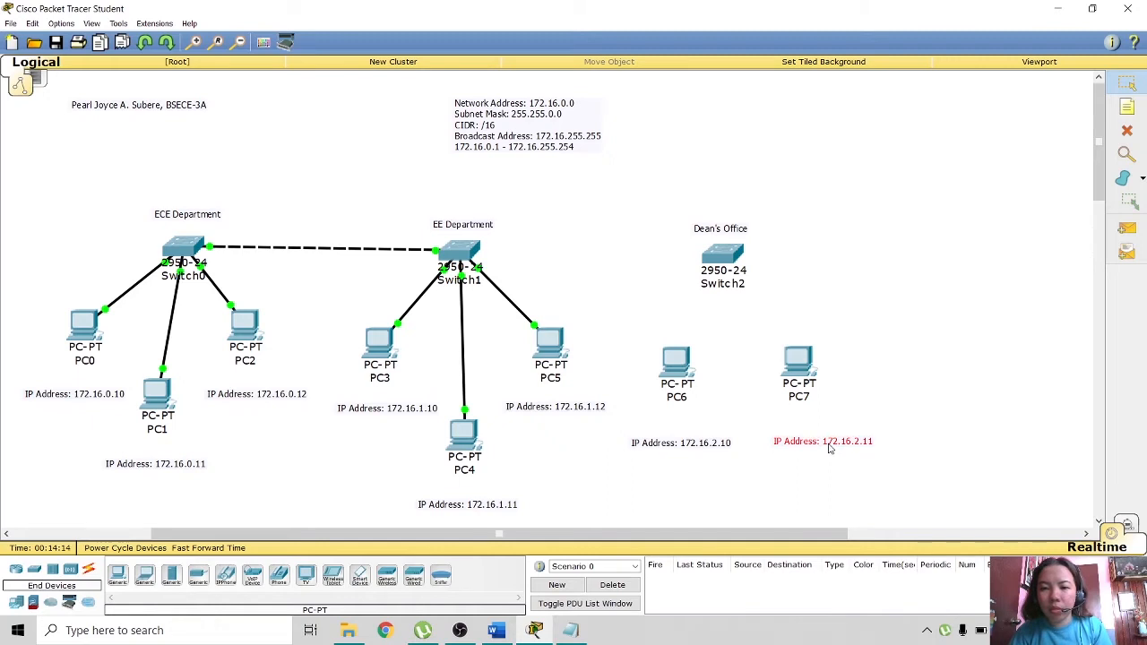
left_click(826, 495)
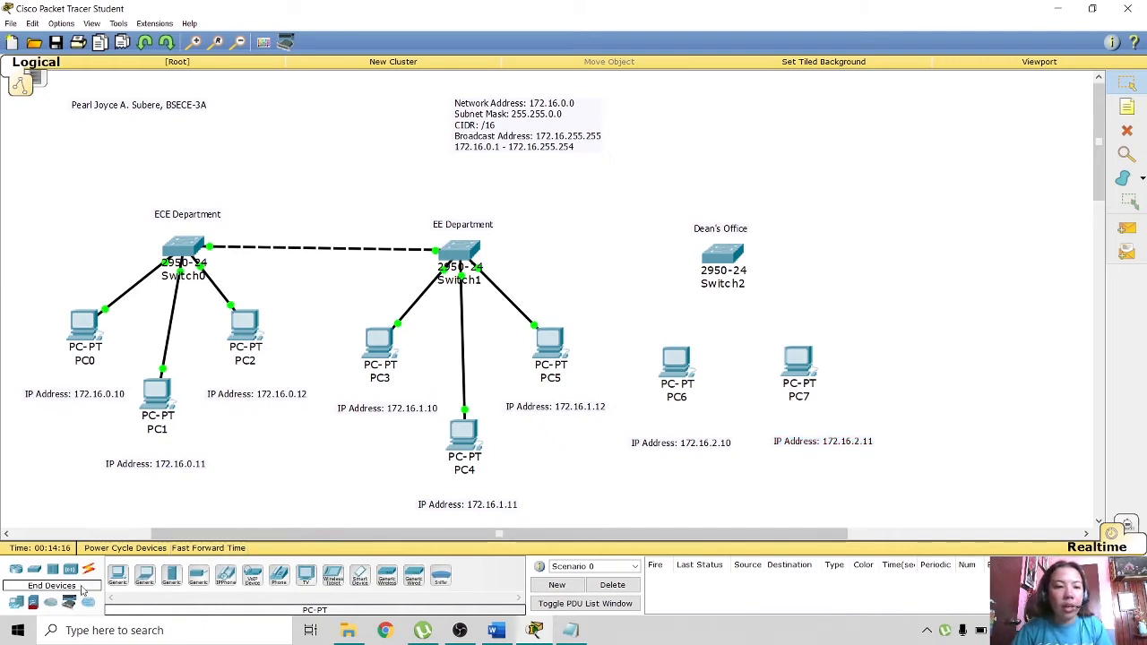
- Cable PC6 and PC7 FastEthernet0 to Switch2 with copper straight-through cables
left_click(88, 569)
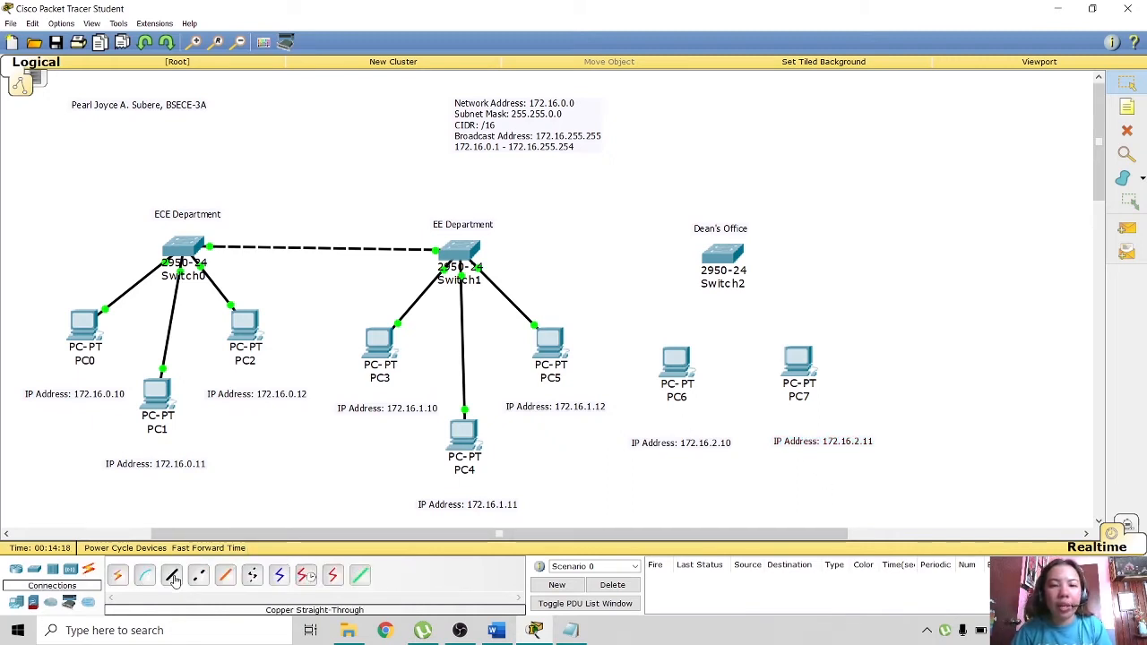
left_click(173, 576)
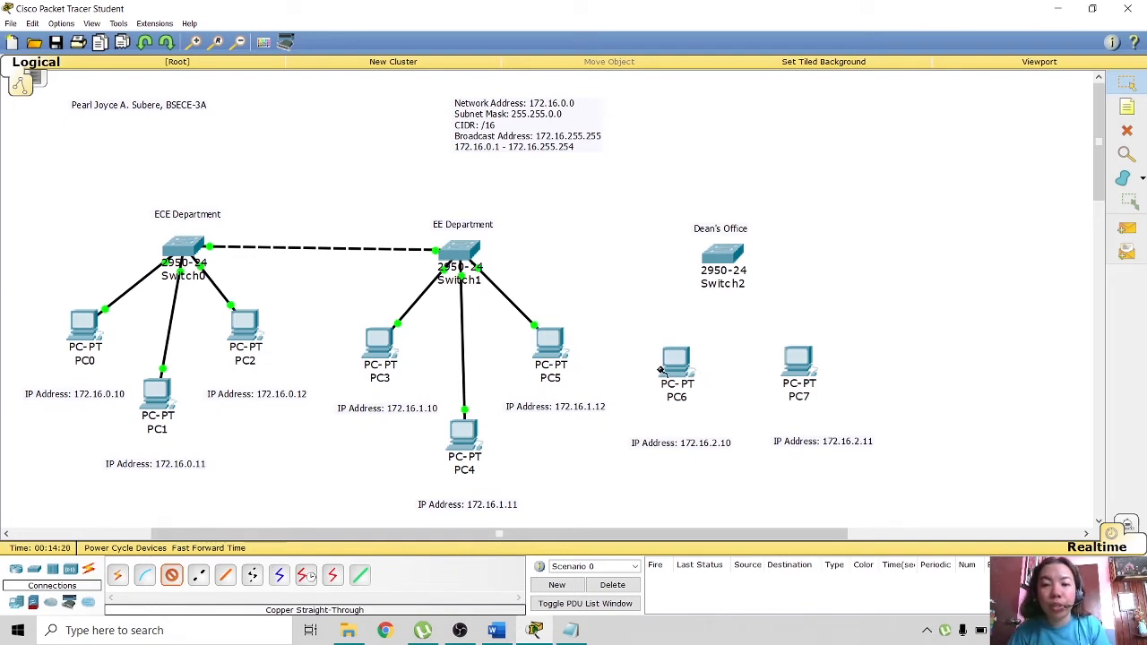
left_click(679, 365)
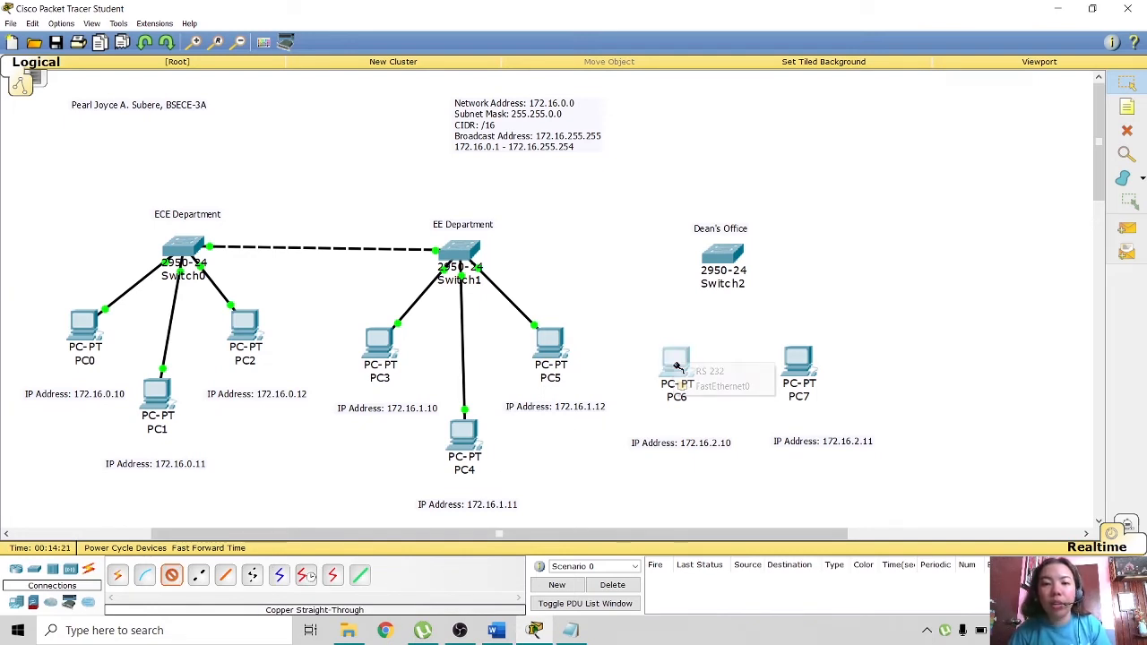
left_click(720, 386)
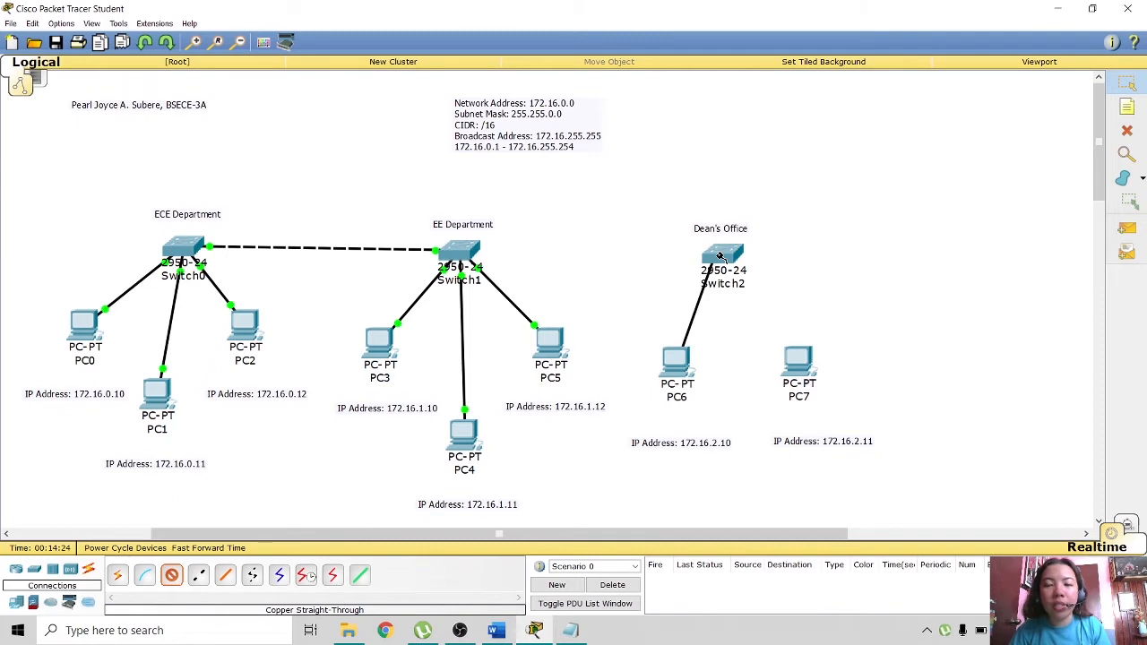
left_click(720, 257)
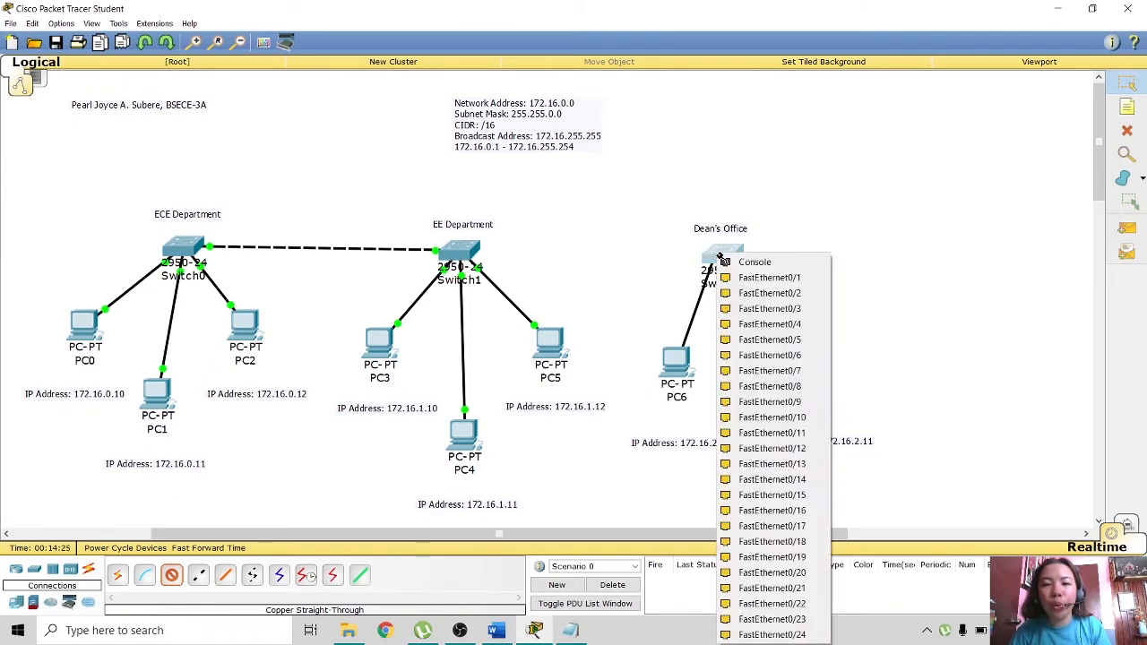
left_click(741, 297)
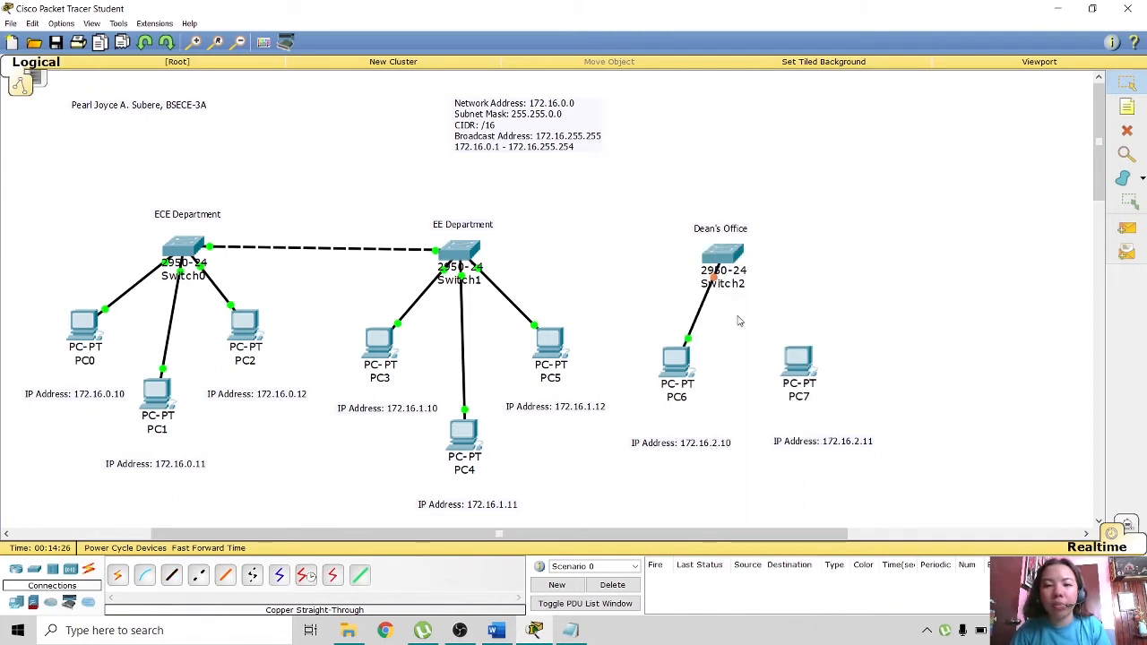
left_click(172, 578)
left_click(807, 370)
left_click(829, 378)
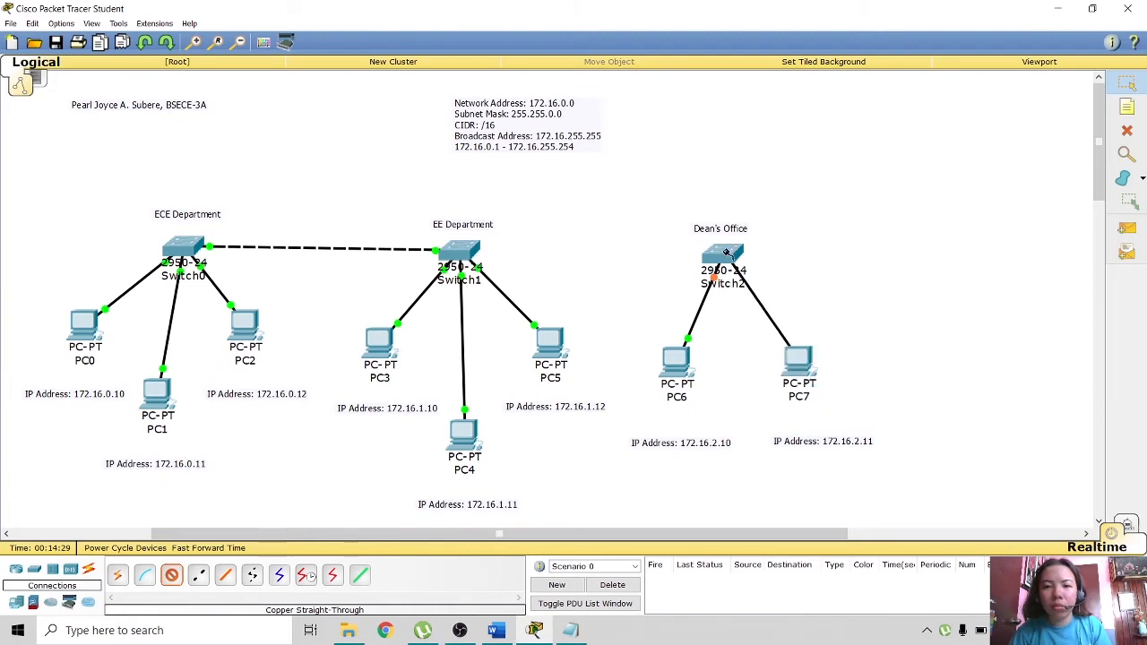
left_click(728, 253)
left_click(760, 291)
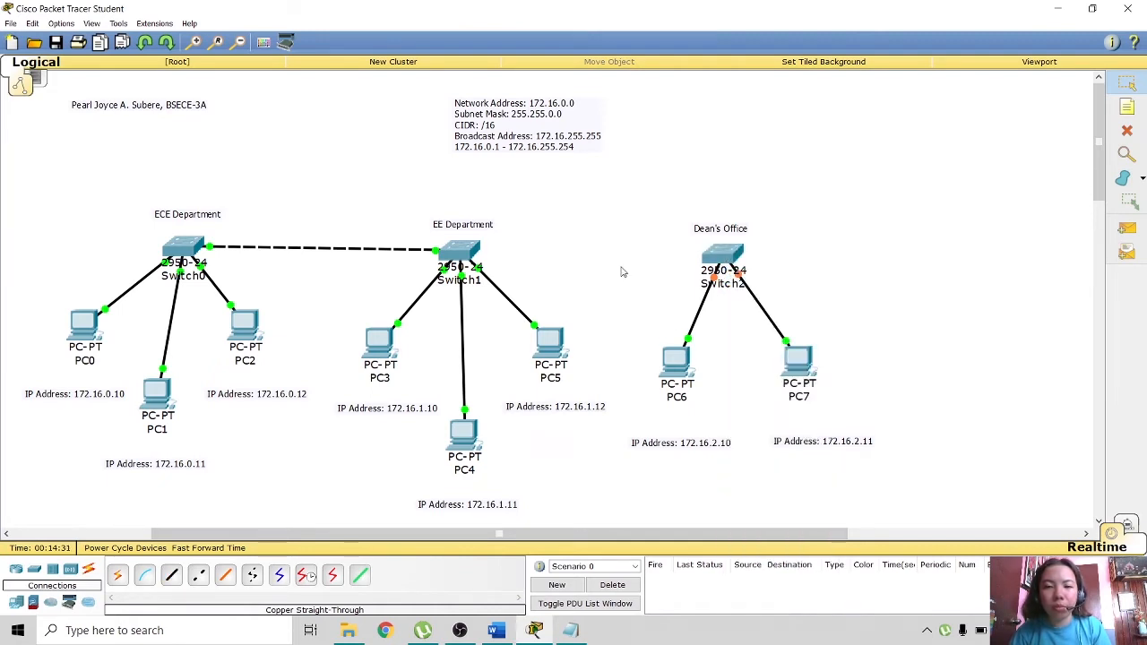
- Join Switch2 to the EE Department switch with a copper crossover cable
left_click(198, 576)
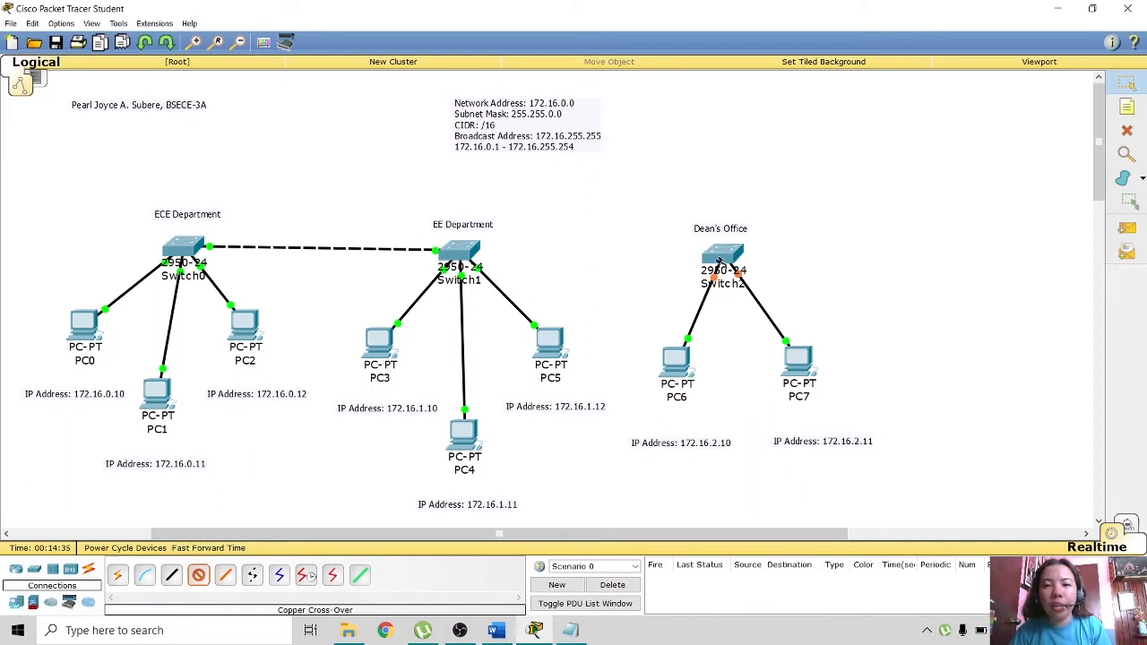
left_click(718, 255)
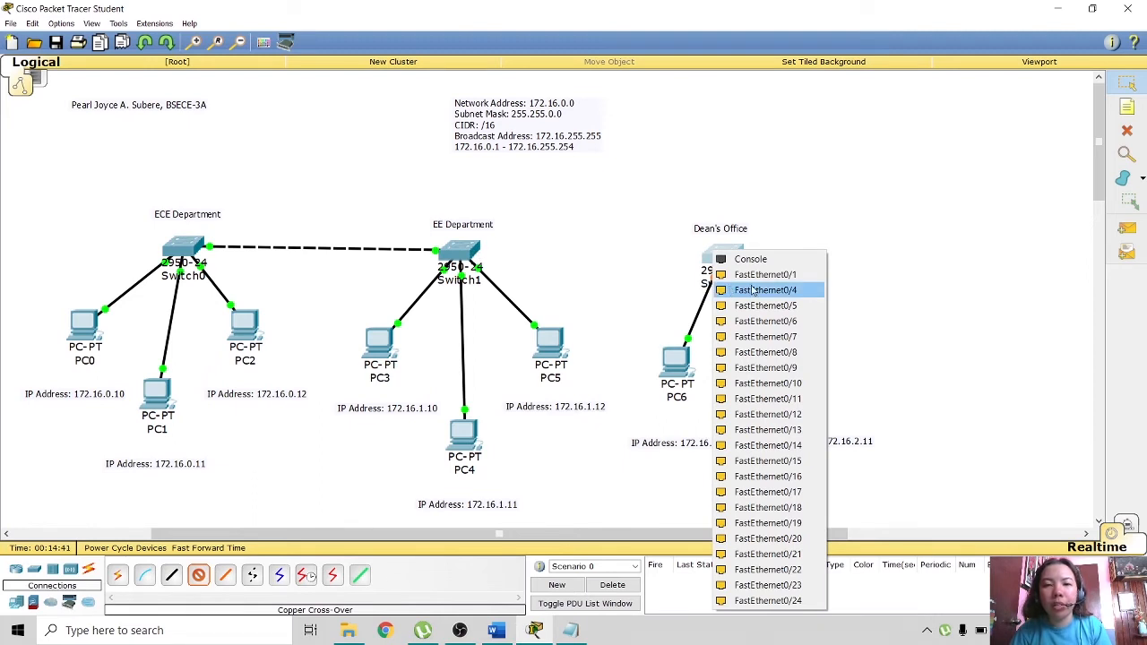
left_click(765, 275)
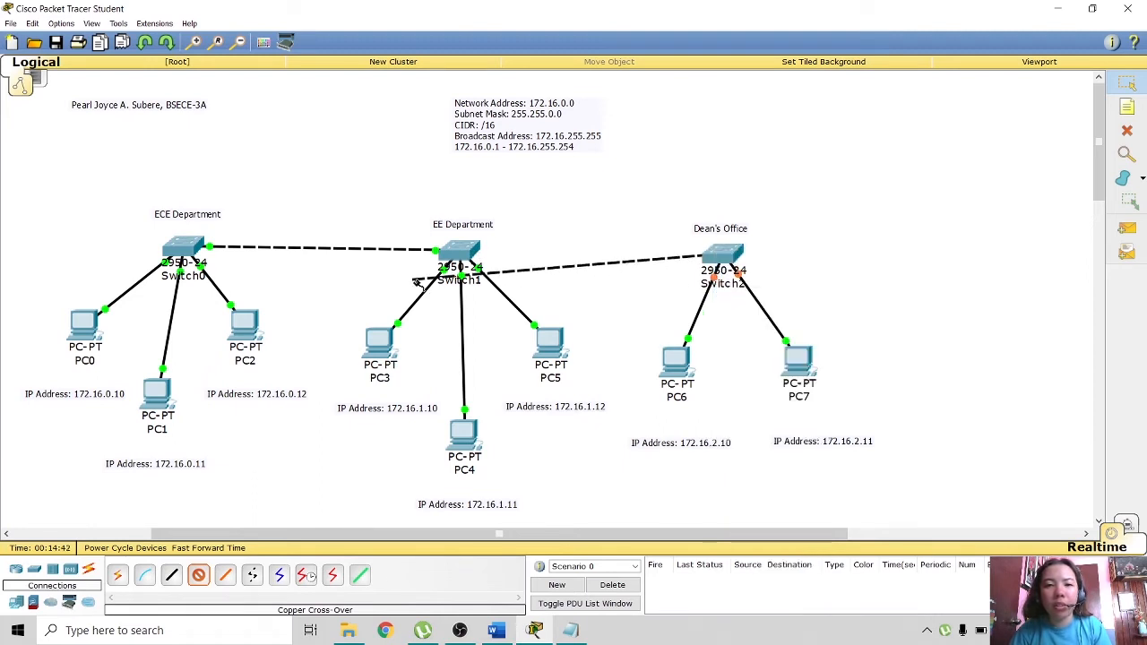
left_click(463, 256)
left_click(496, 274)
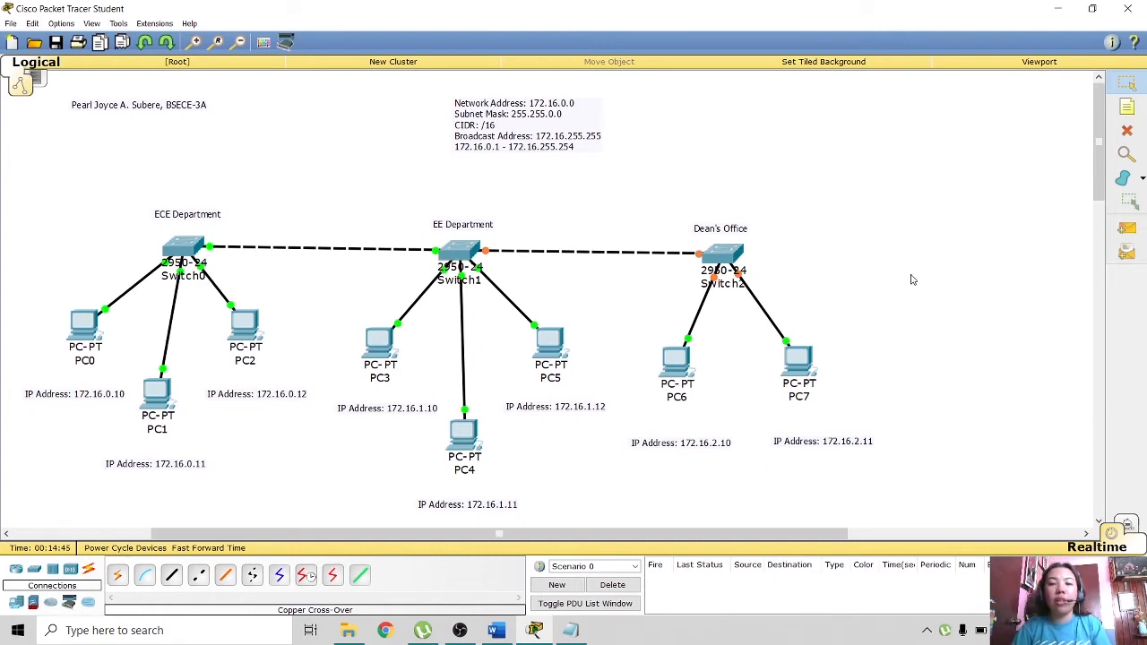
- Place an AccessPoint-PT to the right of the Dean's Office area
left_click(70, 571)
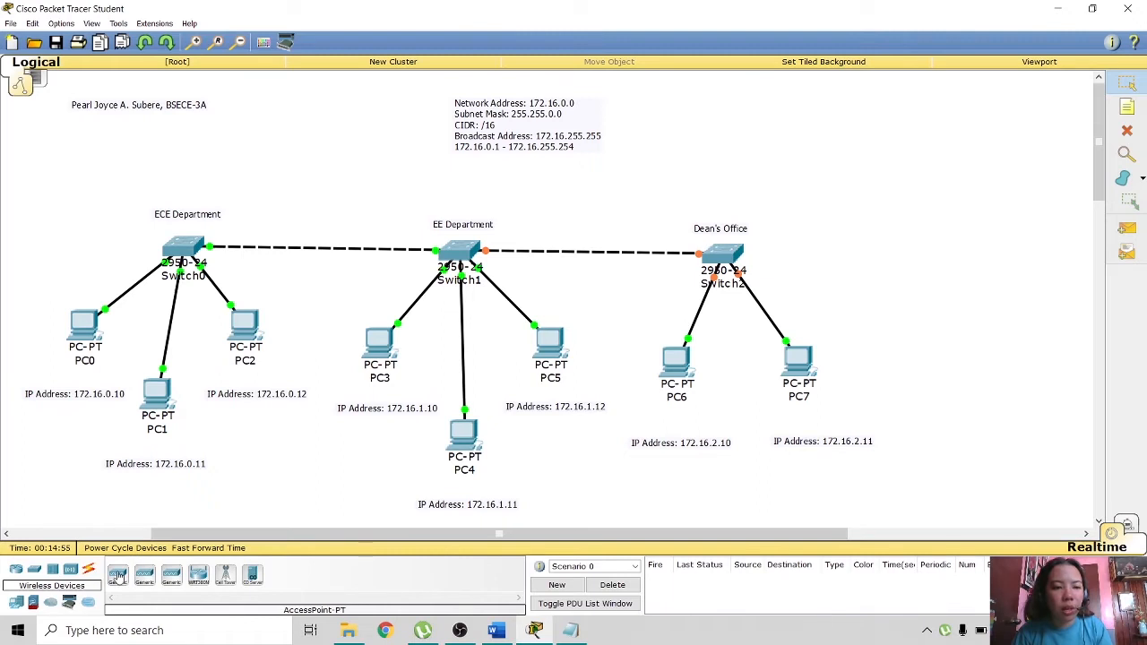
left_click(117, 575)
left_click(887, 185)
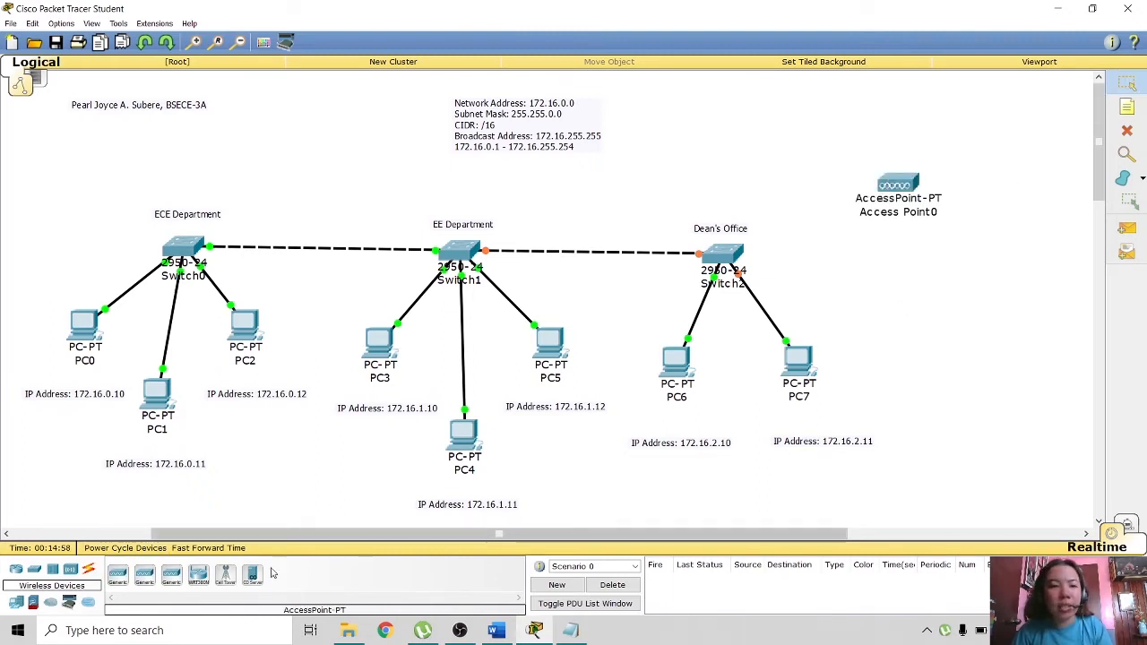
- Cable Access Point0's Port 0 to Switch2 with a straight-through cable and nudge it into place
left_click(89, 570)
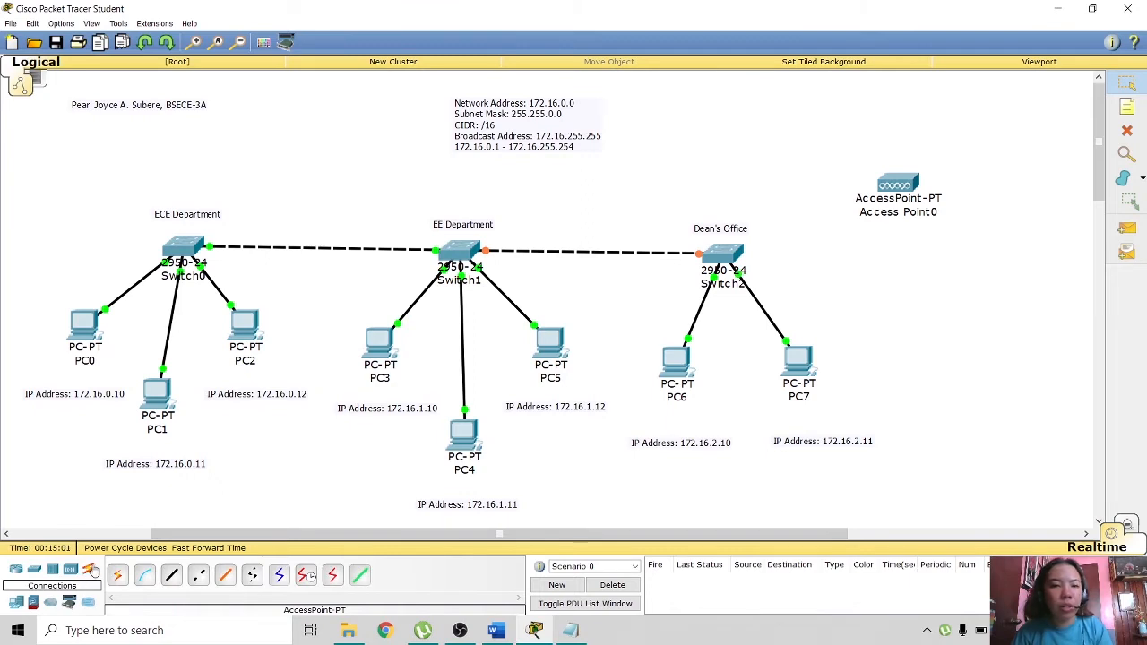
left_click(171, 575)
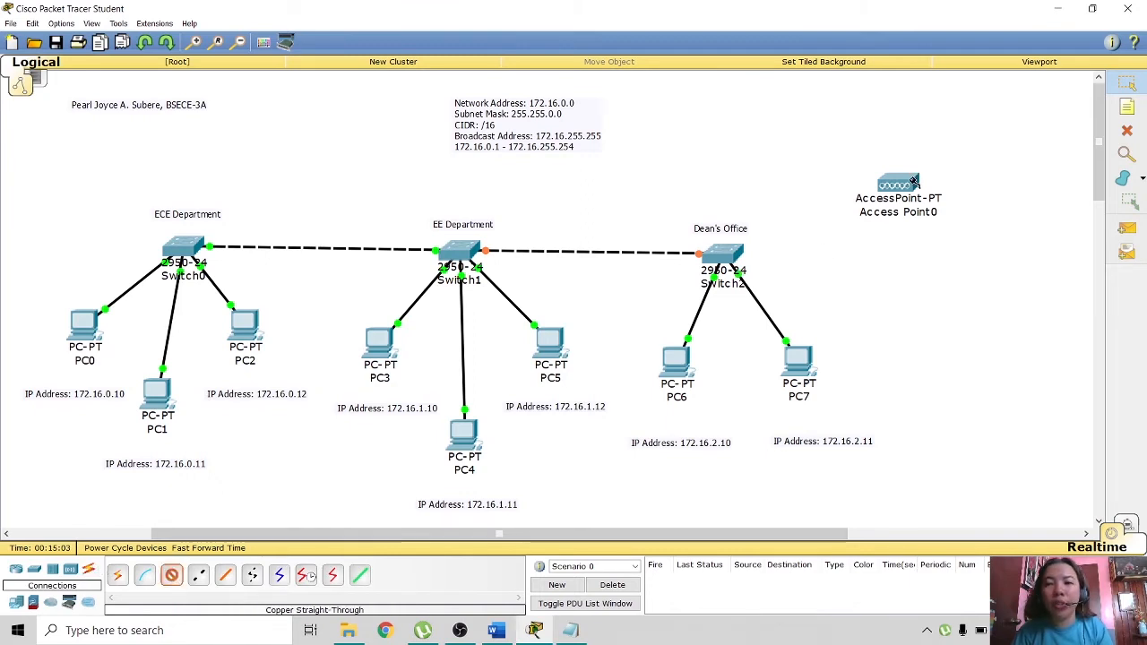
left_click(881, 179)
left_click(936, 185)
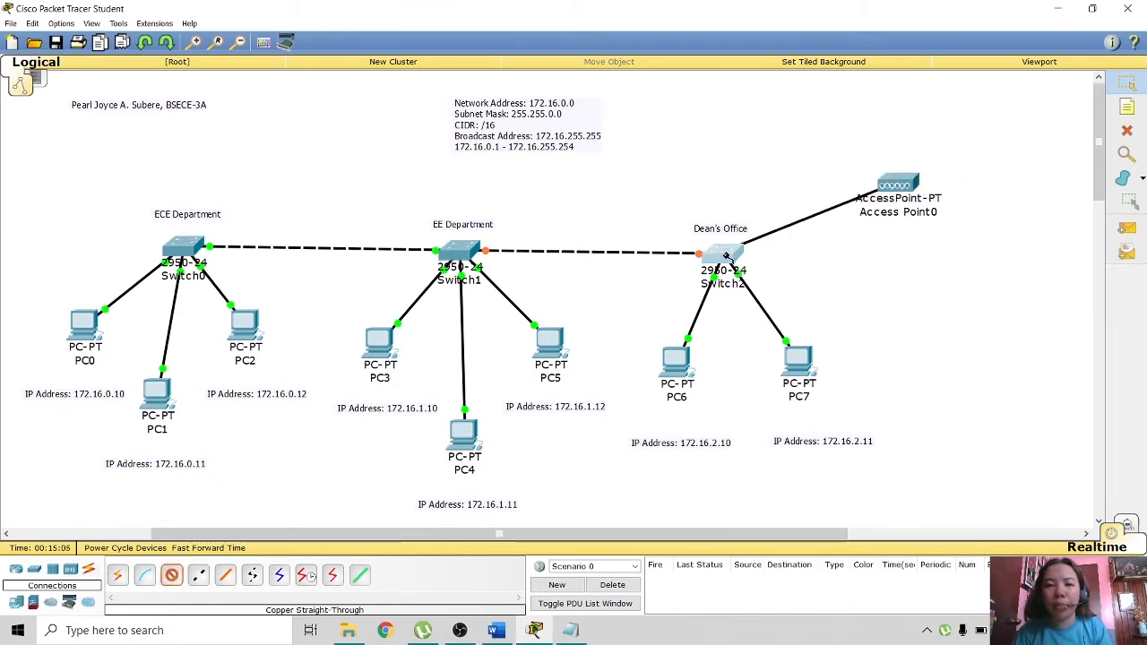
left_click(721, 254)
left_click(736, 278)
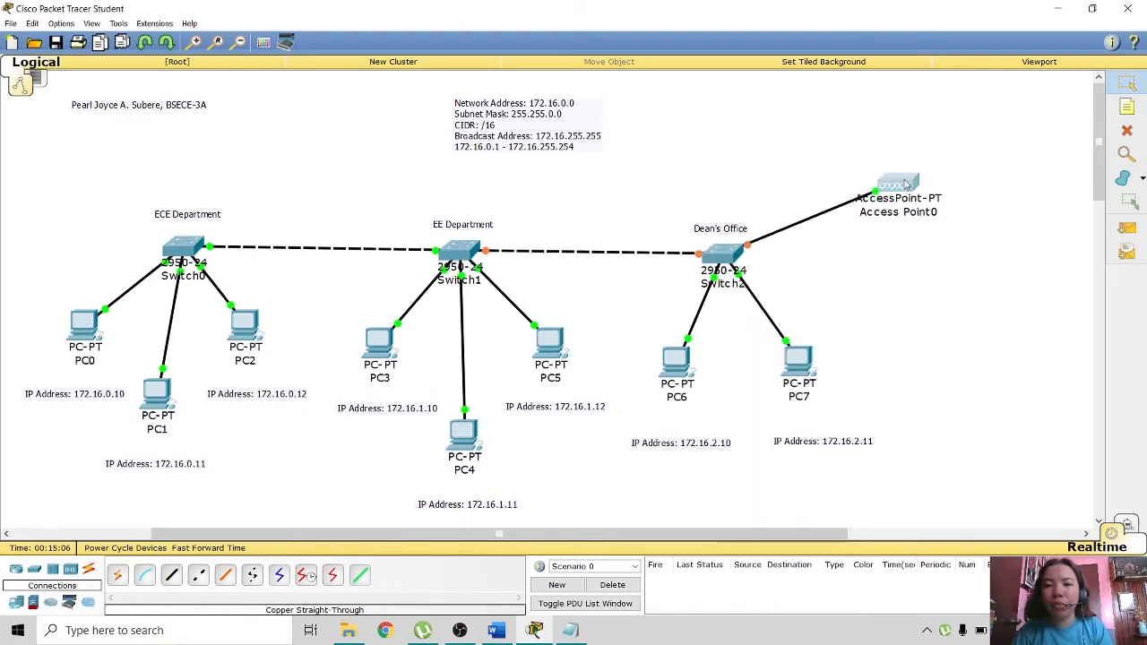
left_click_drag(902, 185, 908, 195)
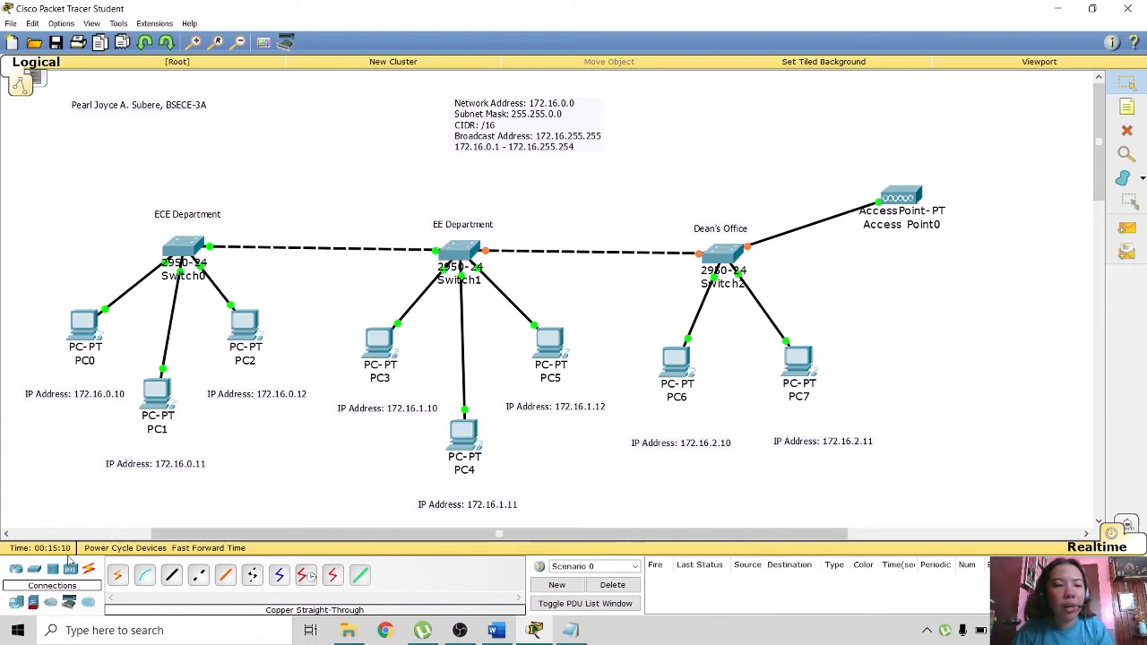
left_click(16, 604)
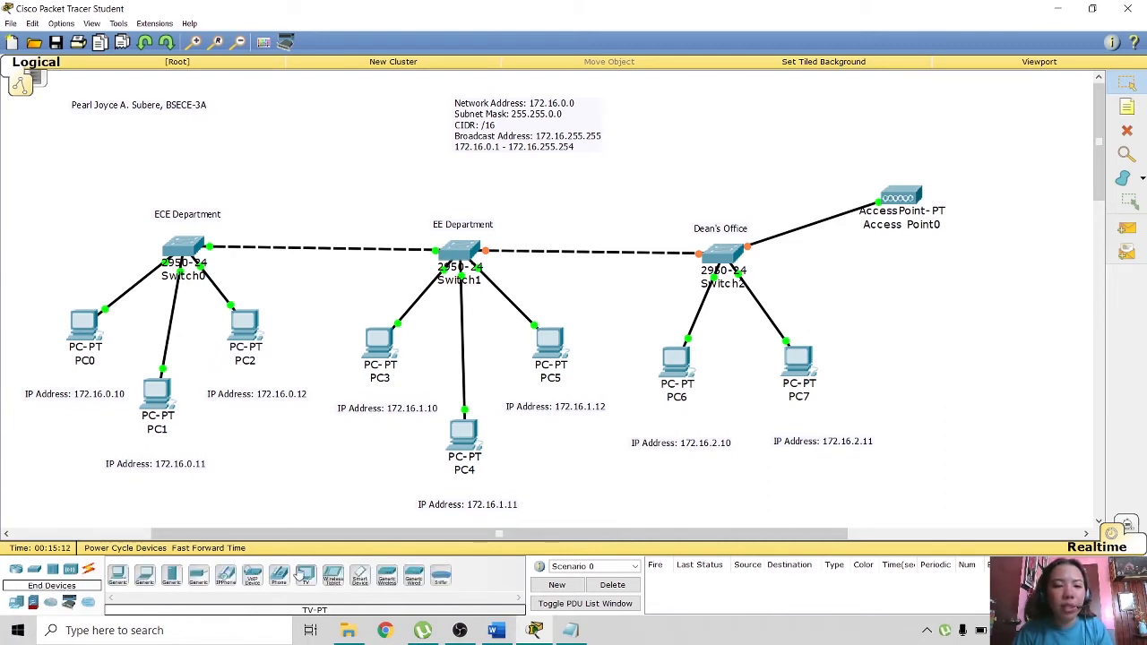
- Place two smartphones above and below Access Point0, then open Access Point0's window
left_click(360, 580)
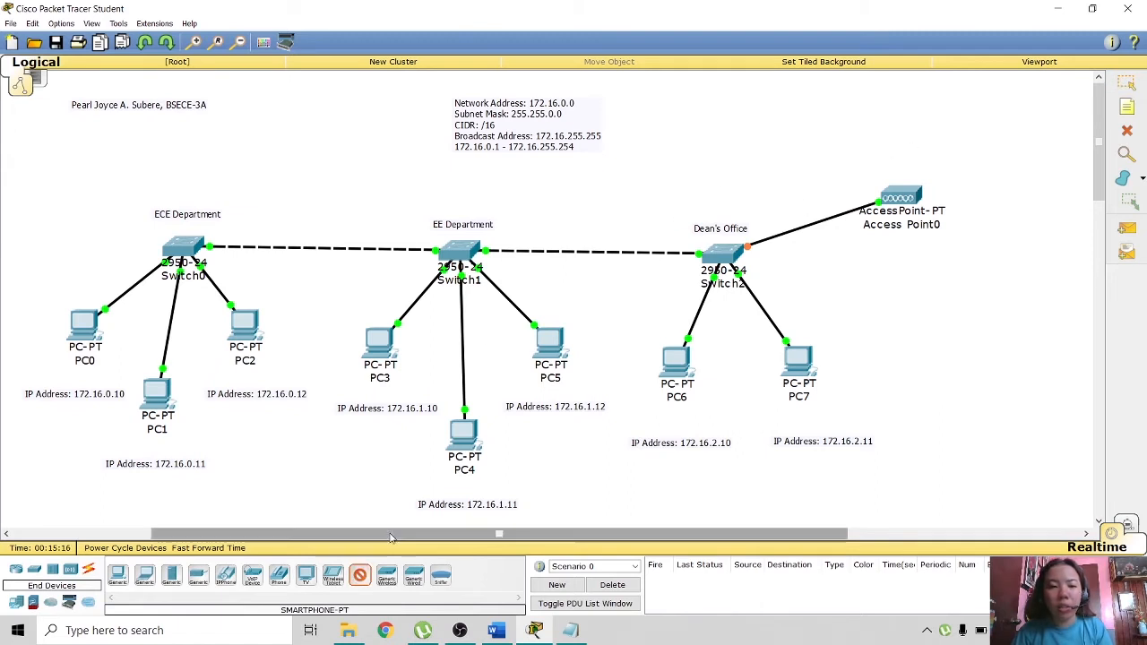
left_click(895, 102)
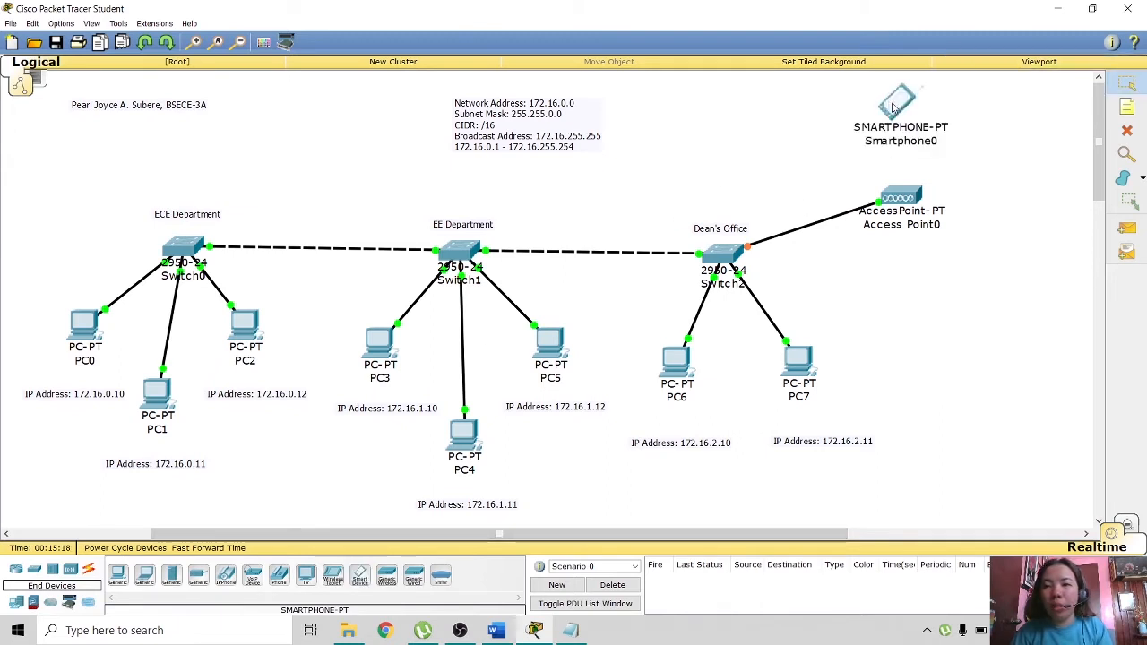
left_click(359, 575)
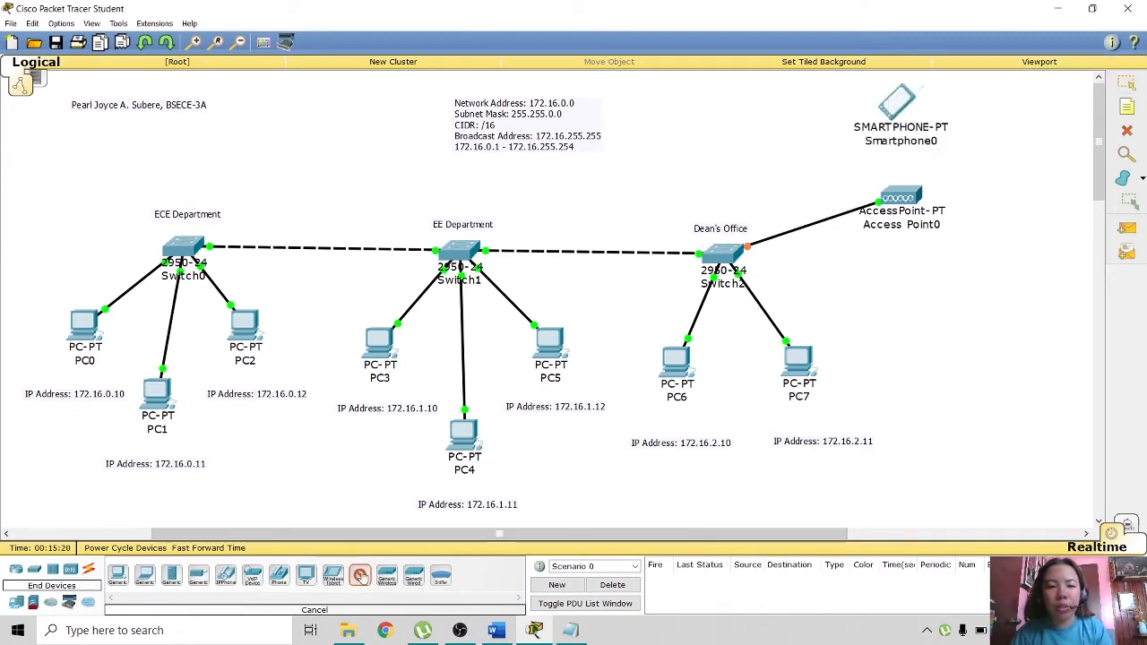
left_click(948, 314)
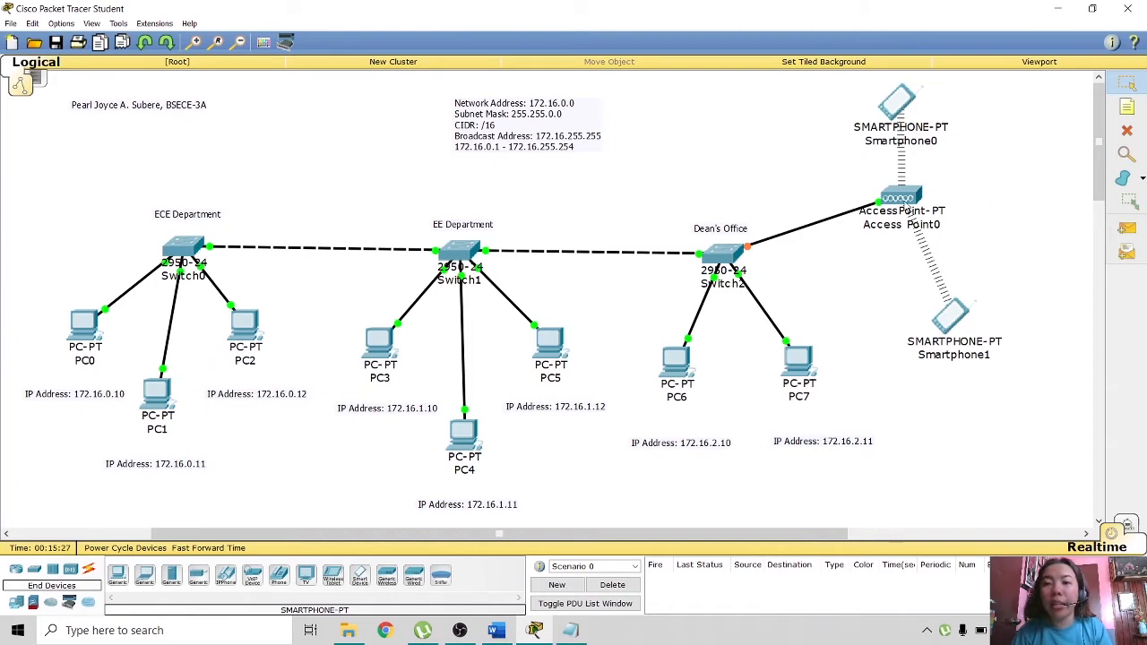
left_click(899, 197)
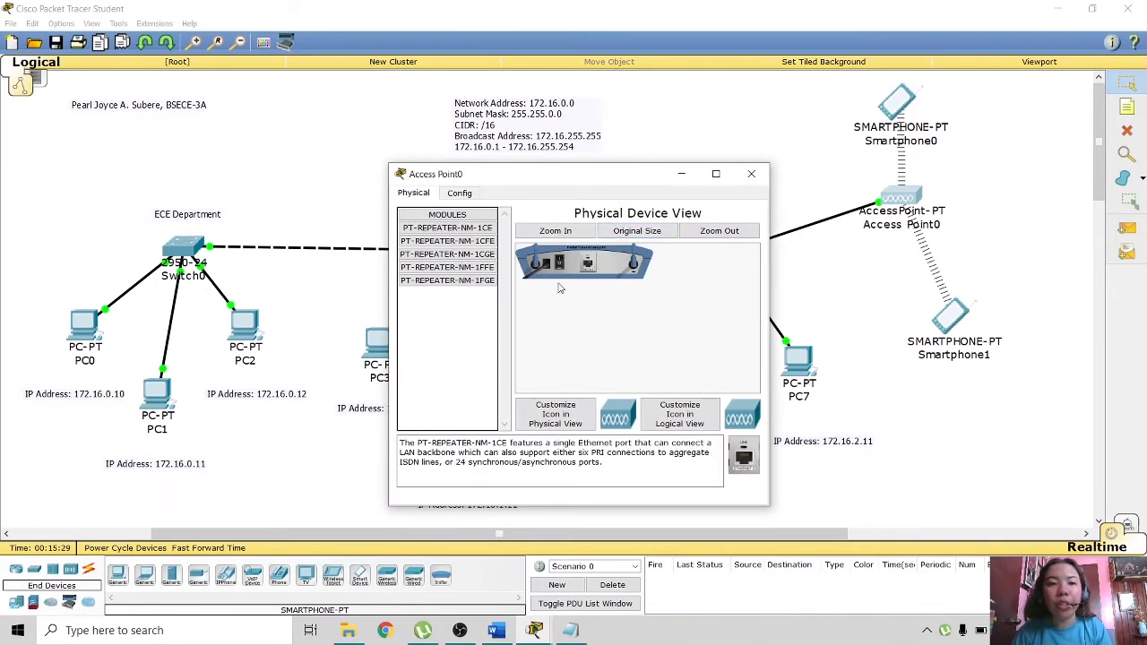
- Check Access Point0's Port 1 settings (SSID Default, channel 6) and close the window
left_click(459, 193)
left_click(434, 267)
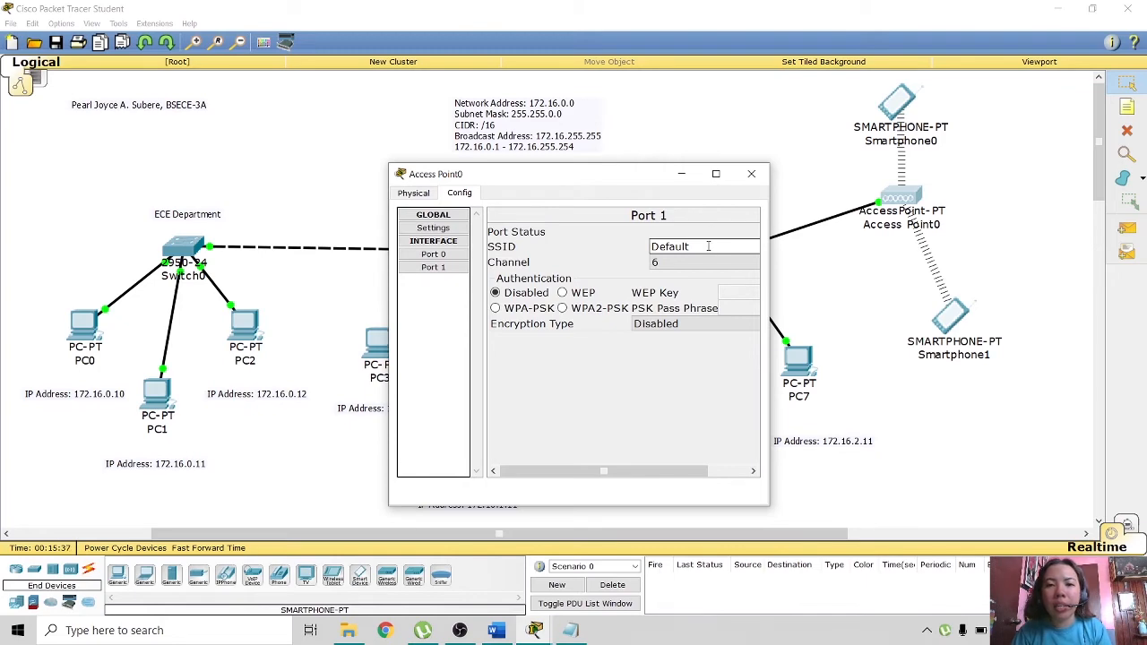
left_click_drag(538, 174, 497, 90)
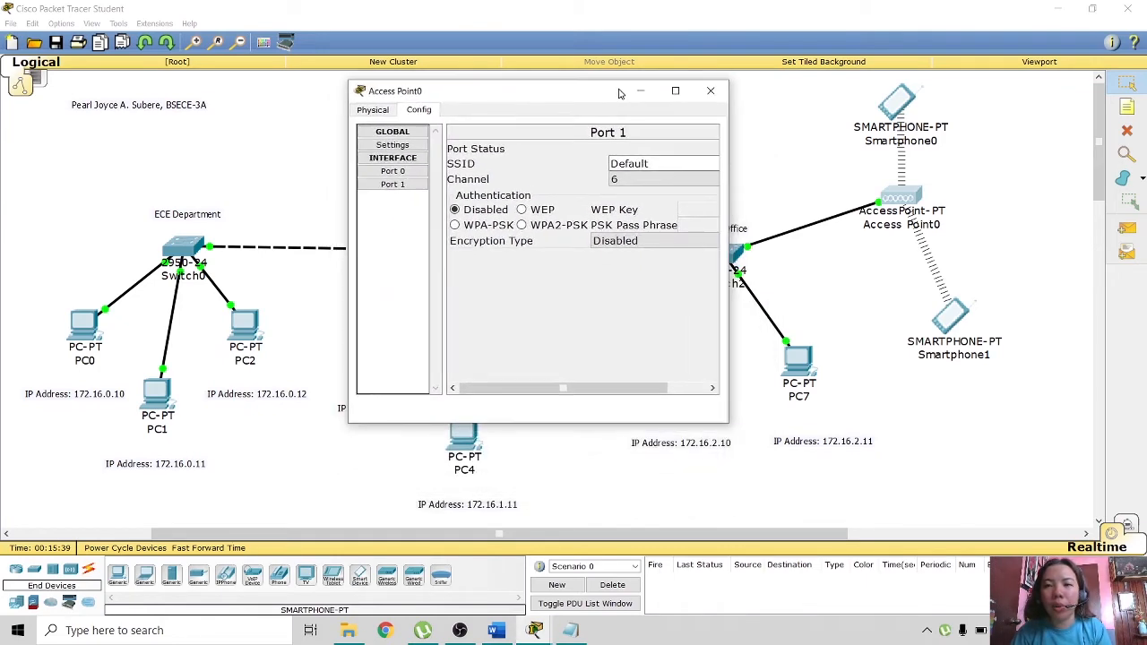
left_click(1128, 106)
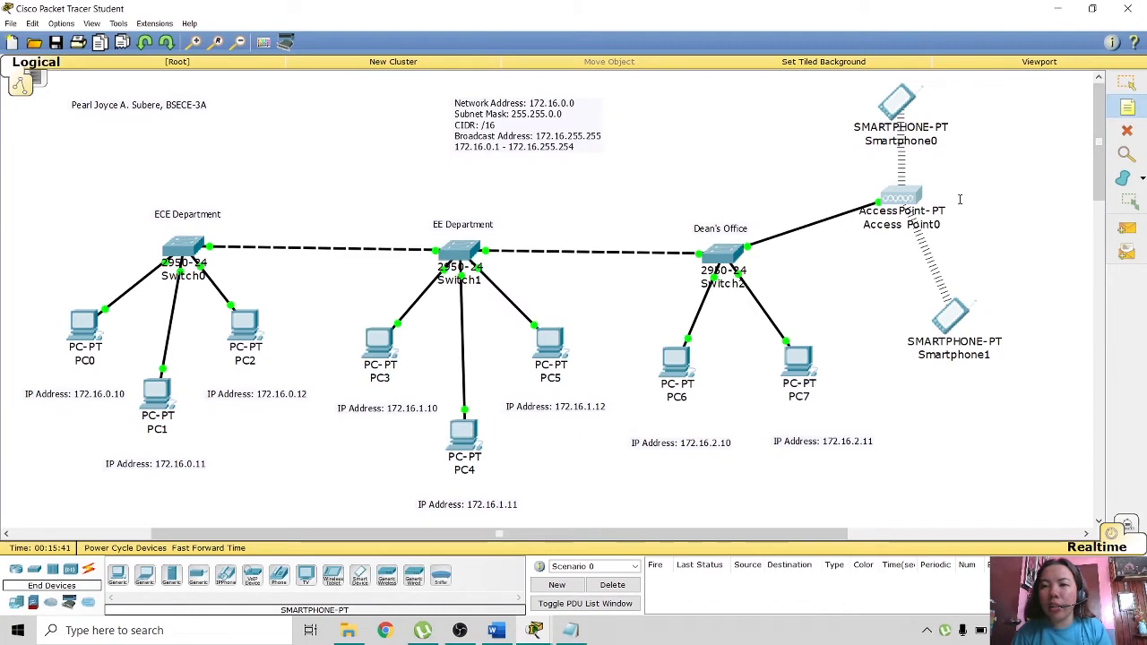
- Start a text note right of Access Point0 for its SSID label
left_click(968, 191)
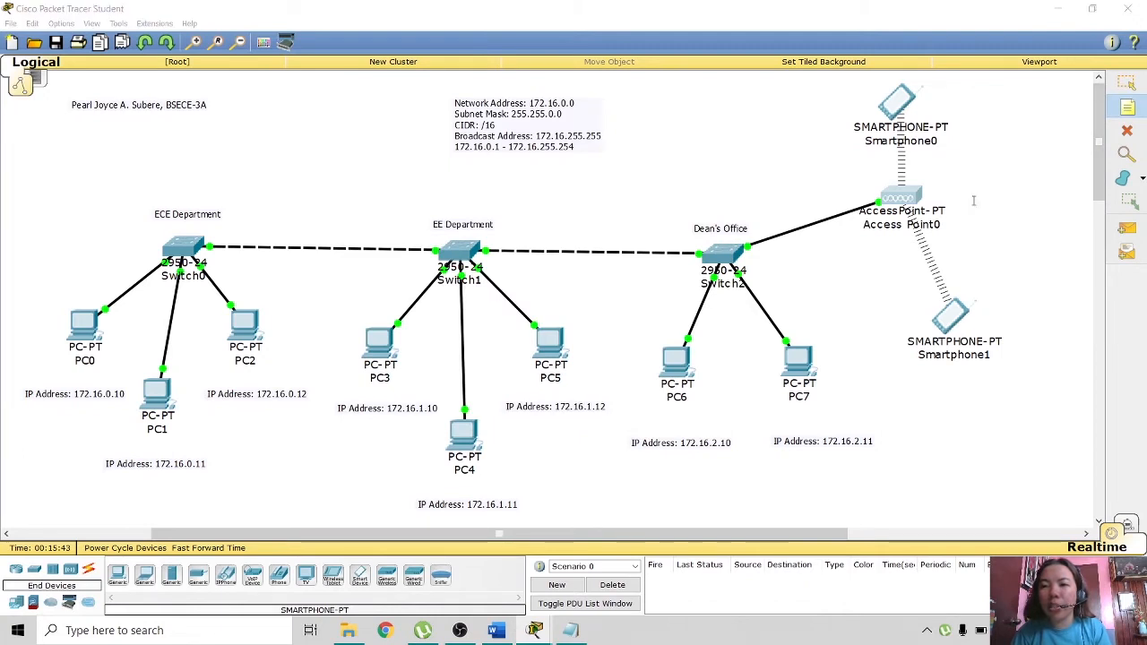
type("s")
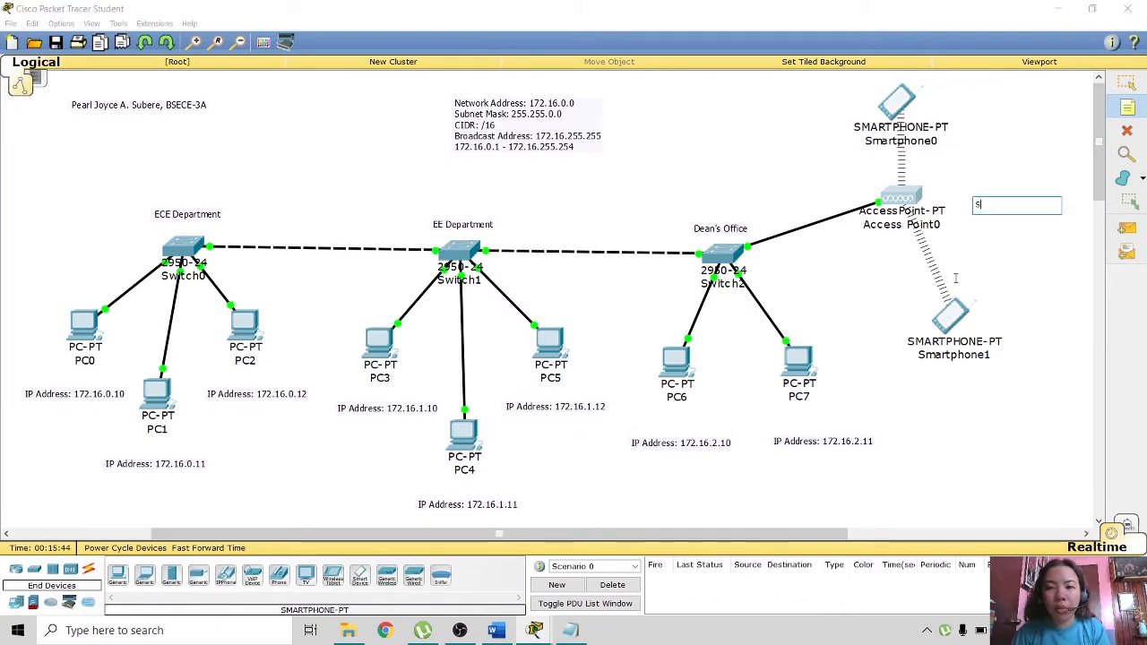
type("s")
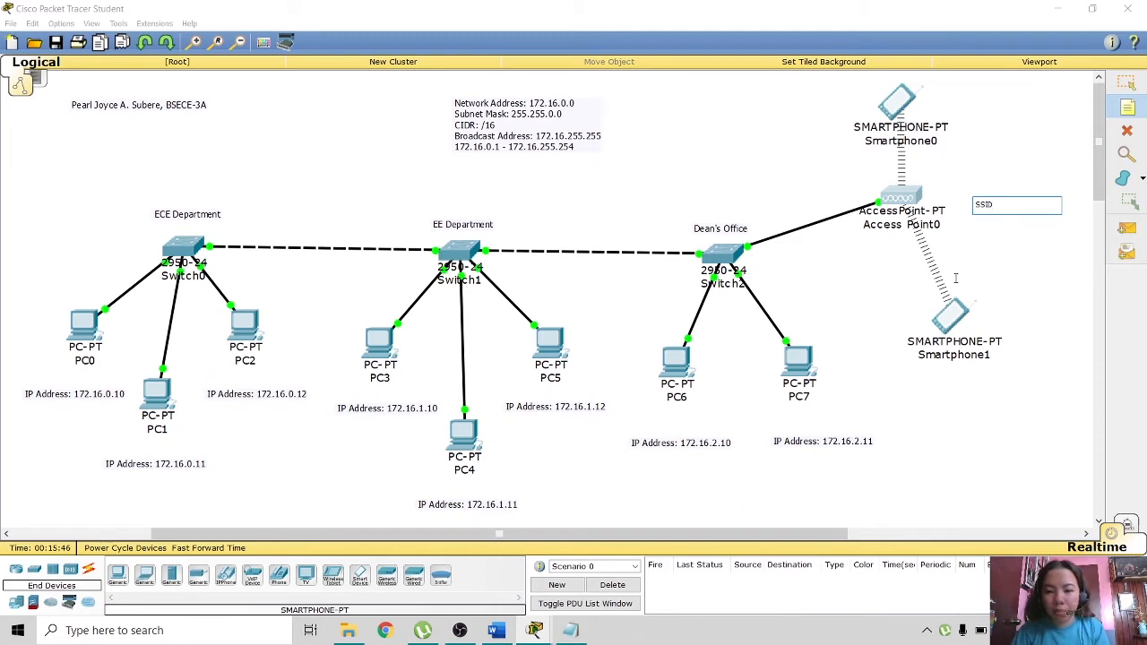
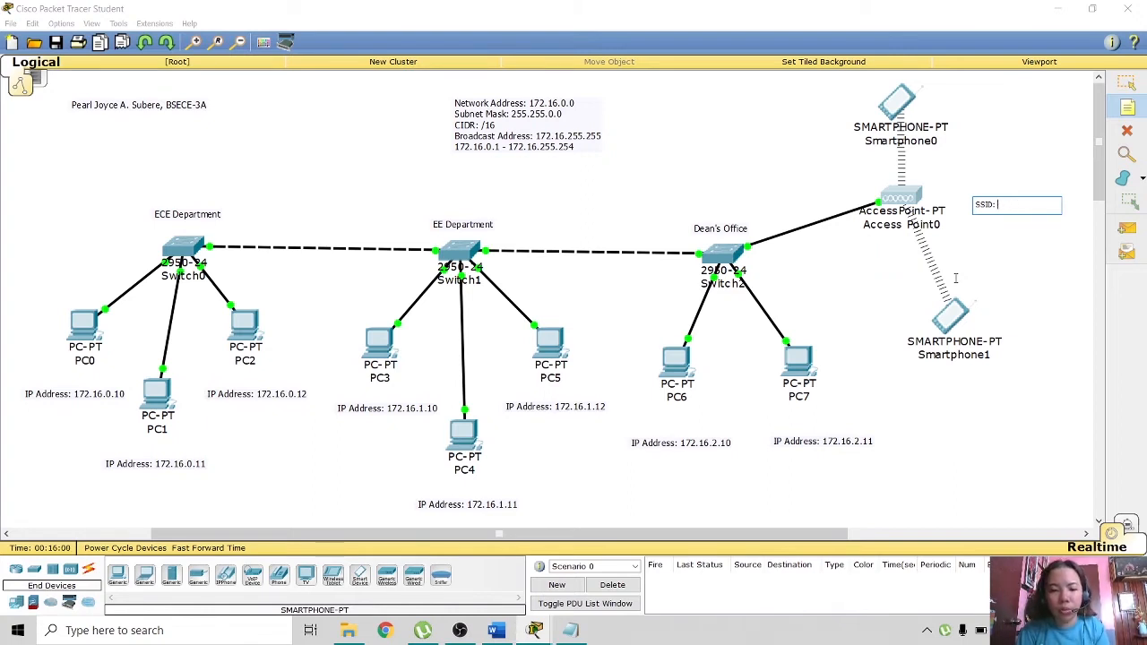
- Finish the note beside Access Point0 with SSID ISATUCEA and a second line holding the network password
type("AT")
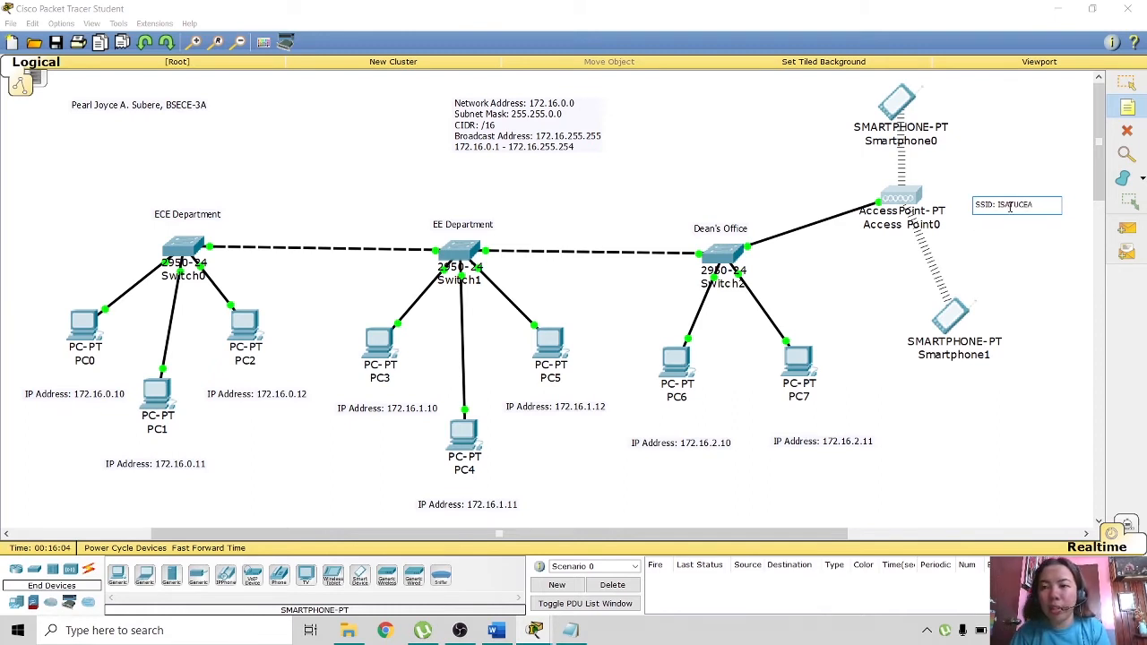
type("UCEA")
key("Return")
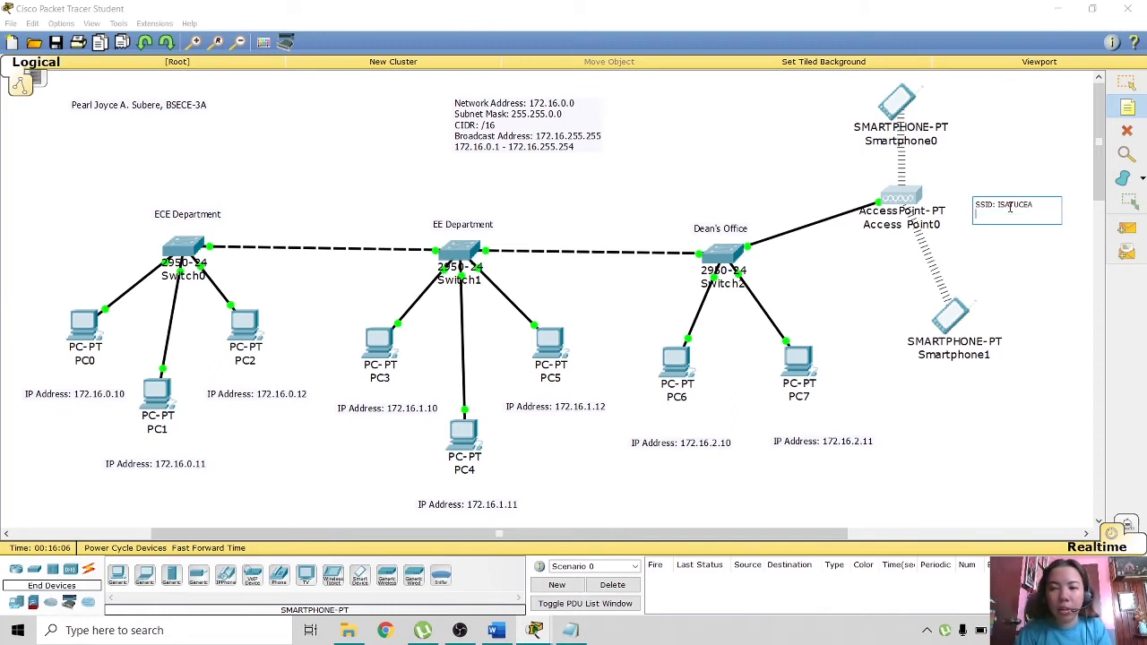
type("Password: deansoffi")
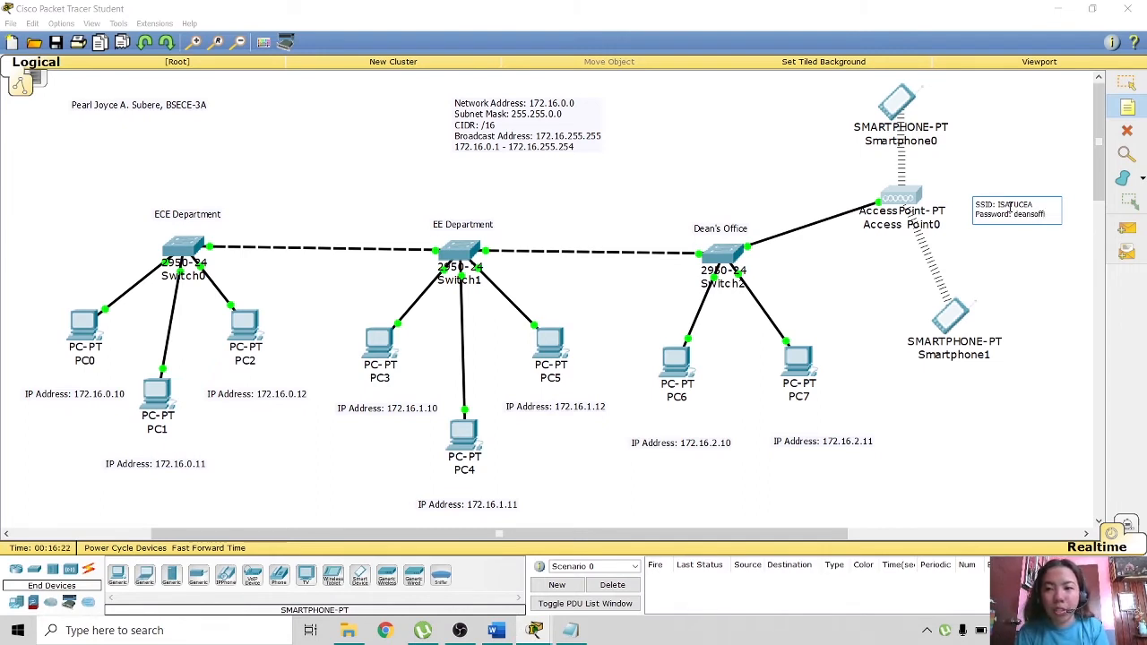
type("ce")
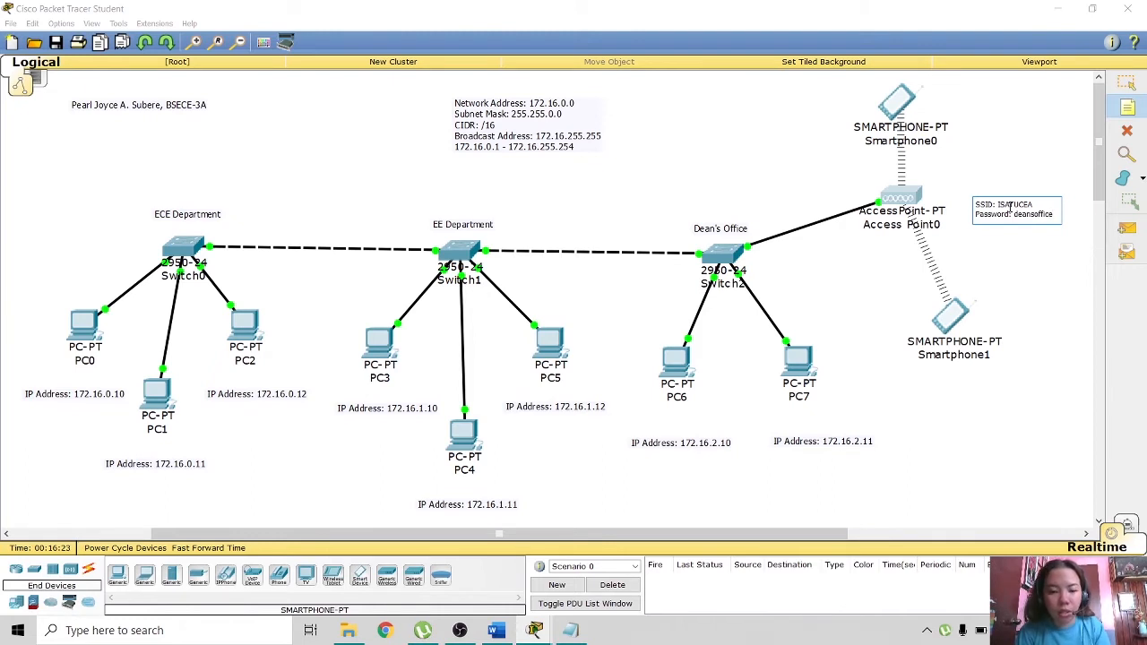
type("ece3A")
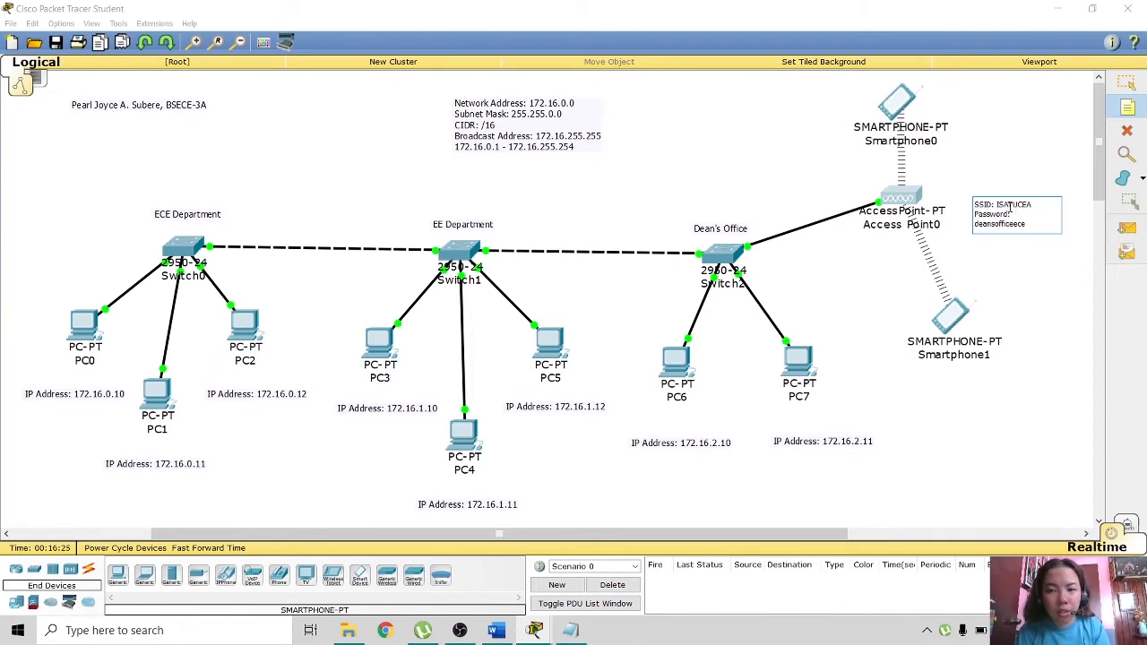
left_click(1007, 266)
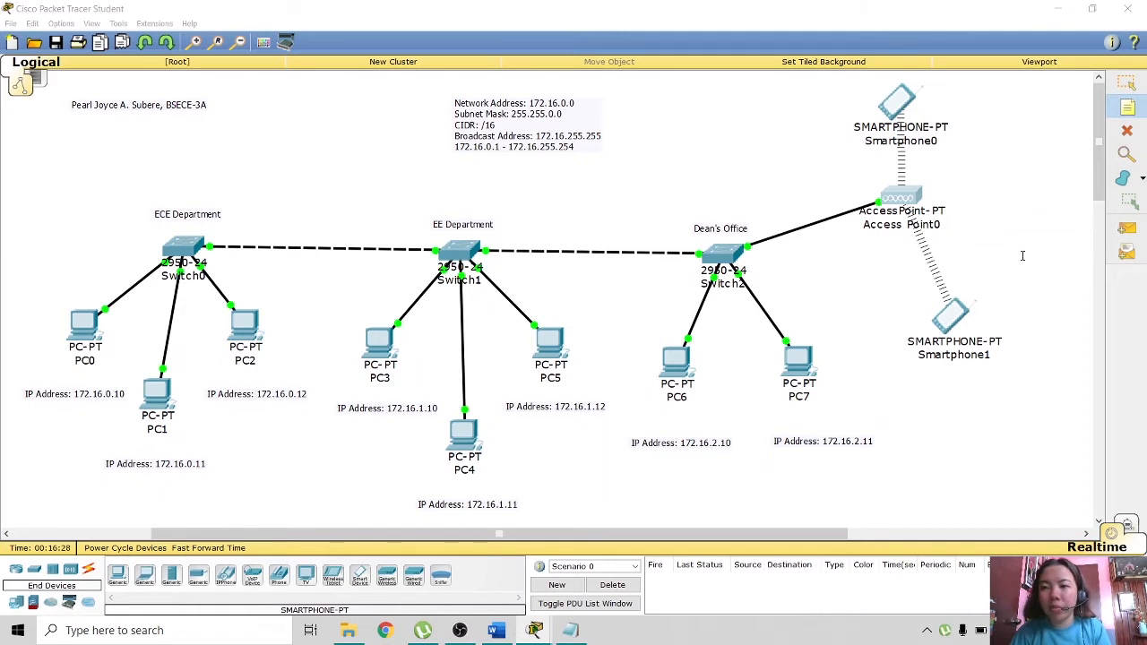
- Nudge the SSID and password note slightly to the left
left_click(1128, 82)
left_click_drag(1034, 218, 1015, 223)
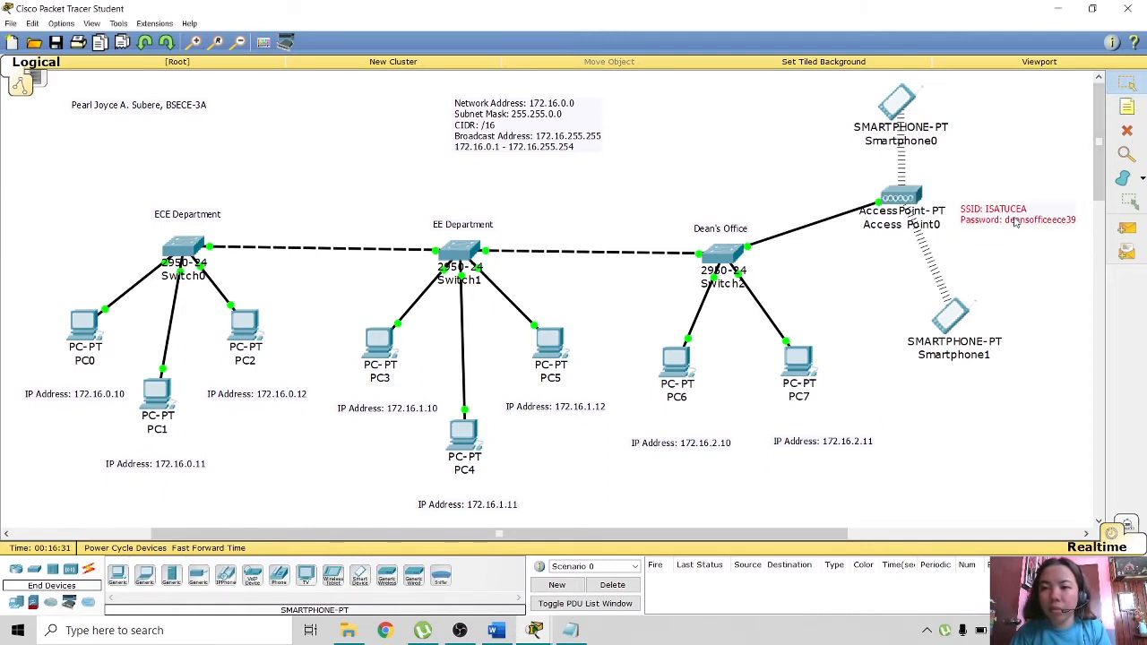
left_click(1020, 268)
- Rename Access Point0's Port 1 SSID to ISATUCEA and secure it with WPA2-PSK and the network pass phrase
left_click(895, 196)
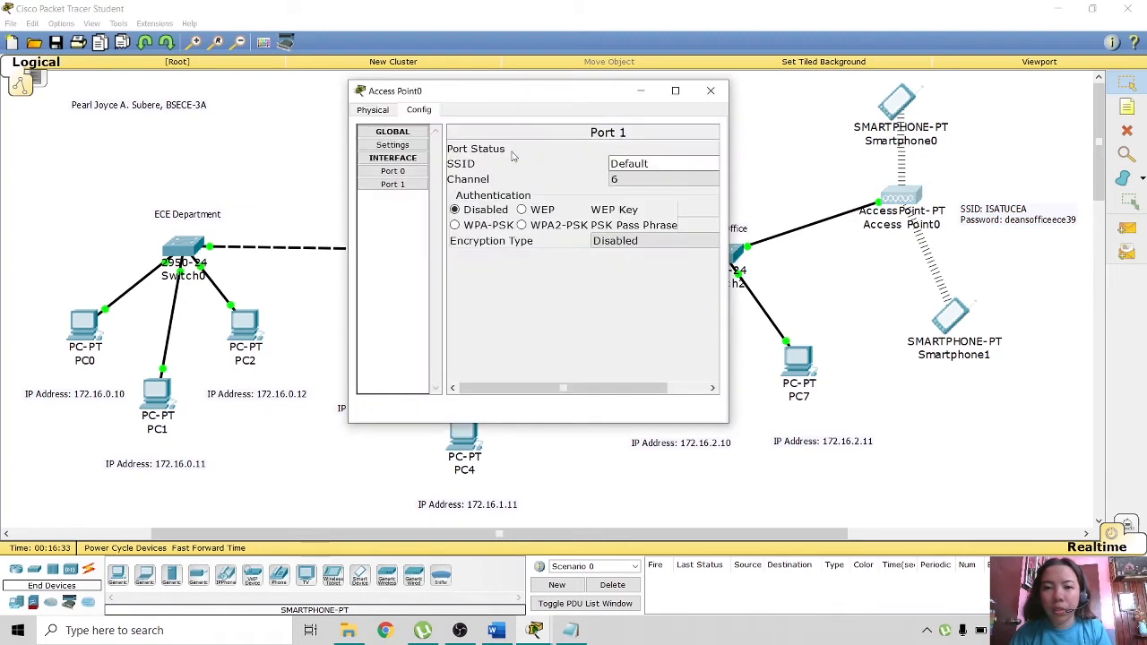
left_click_drag(659, 164, 684, 176)
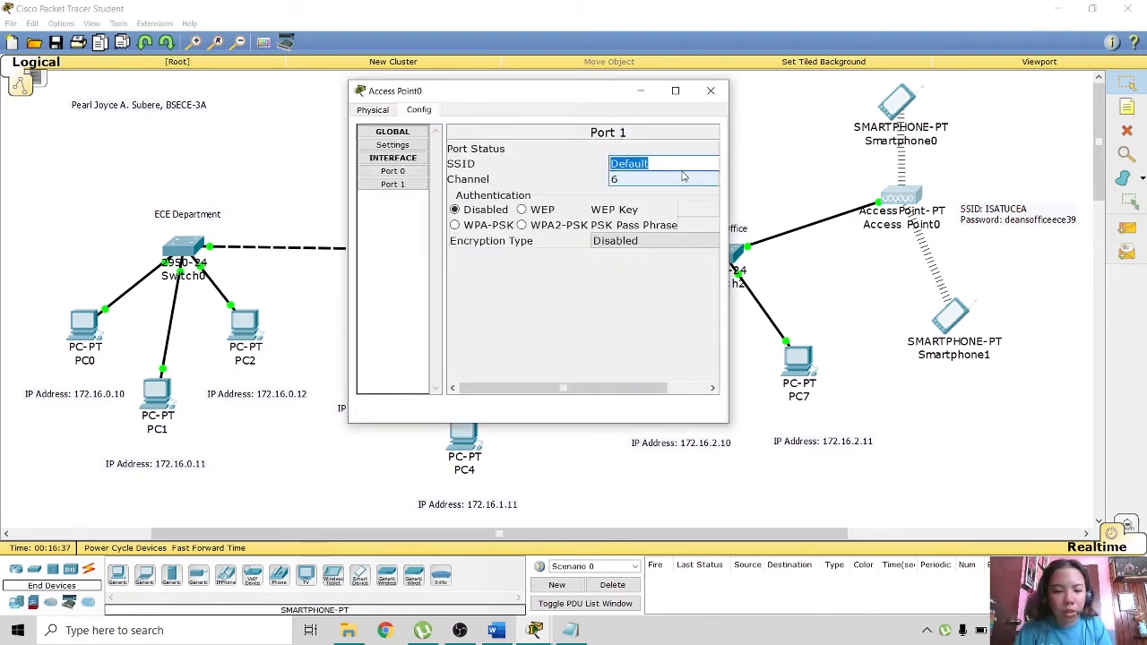
type("ISATU")
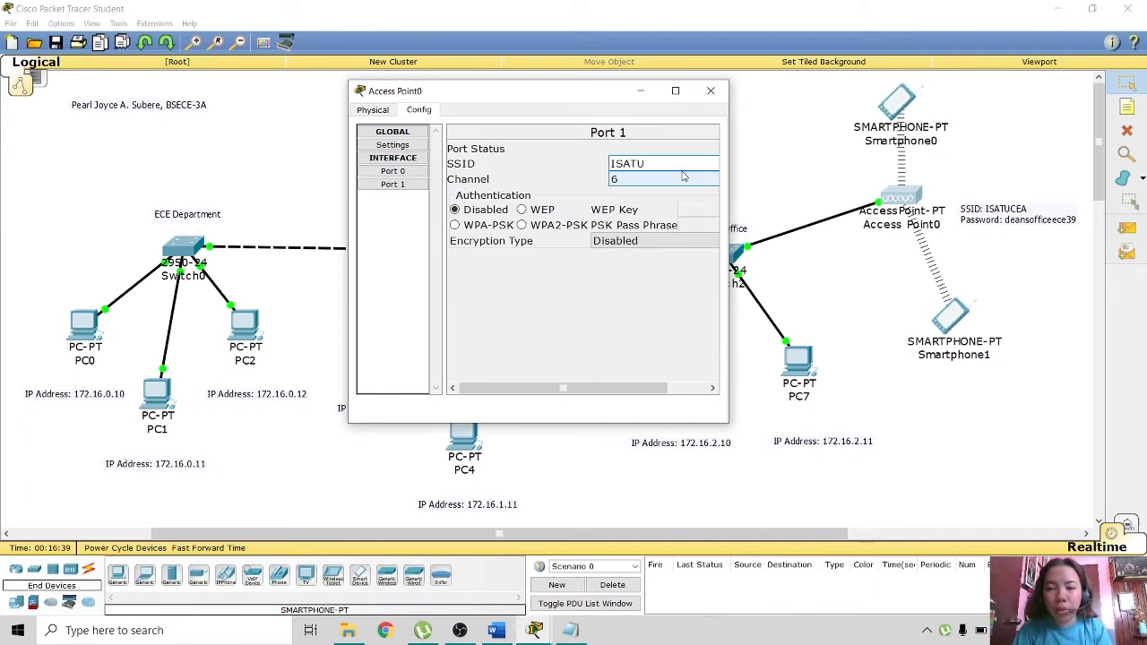
type("CEA")
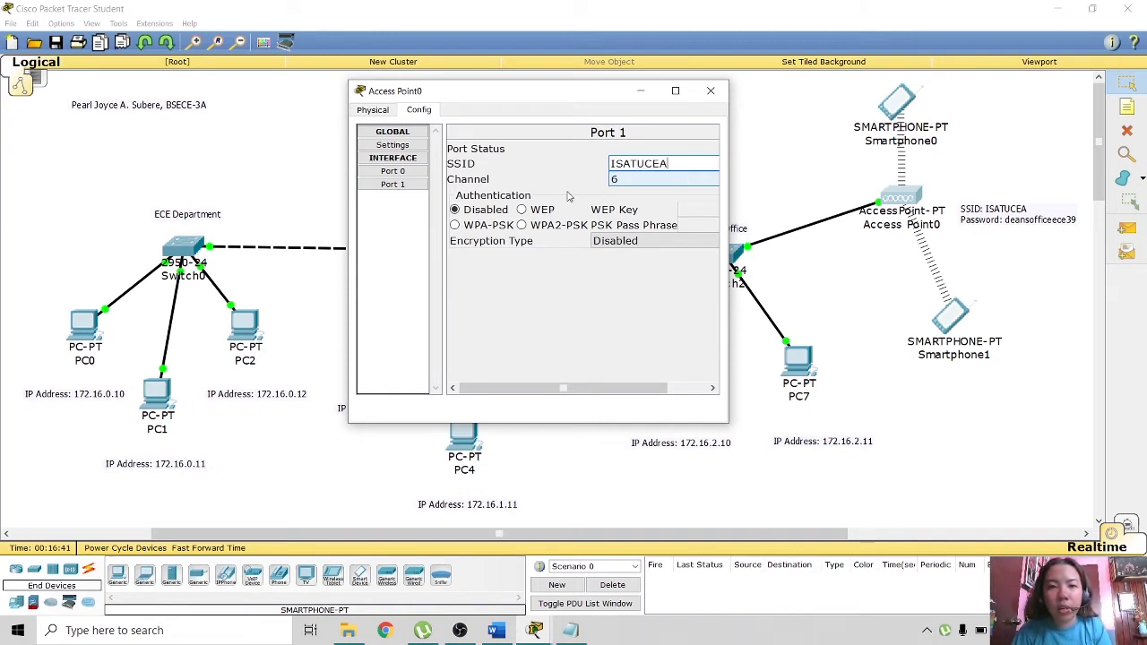
left_click(521, 225)
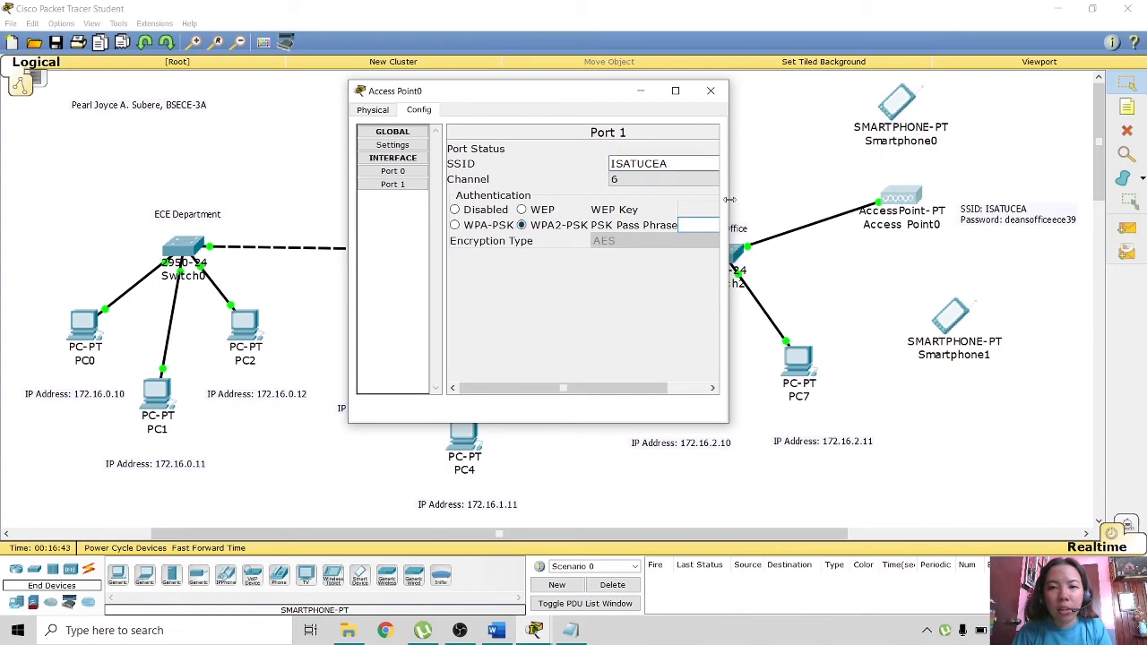
left_click_drag(599, 91, 537, 92)
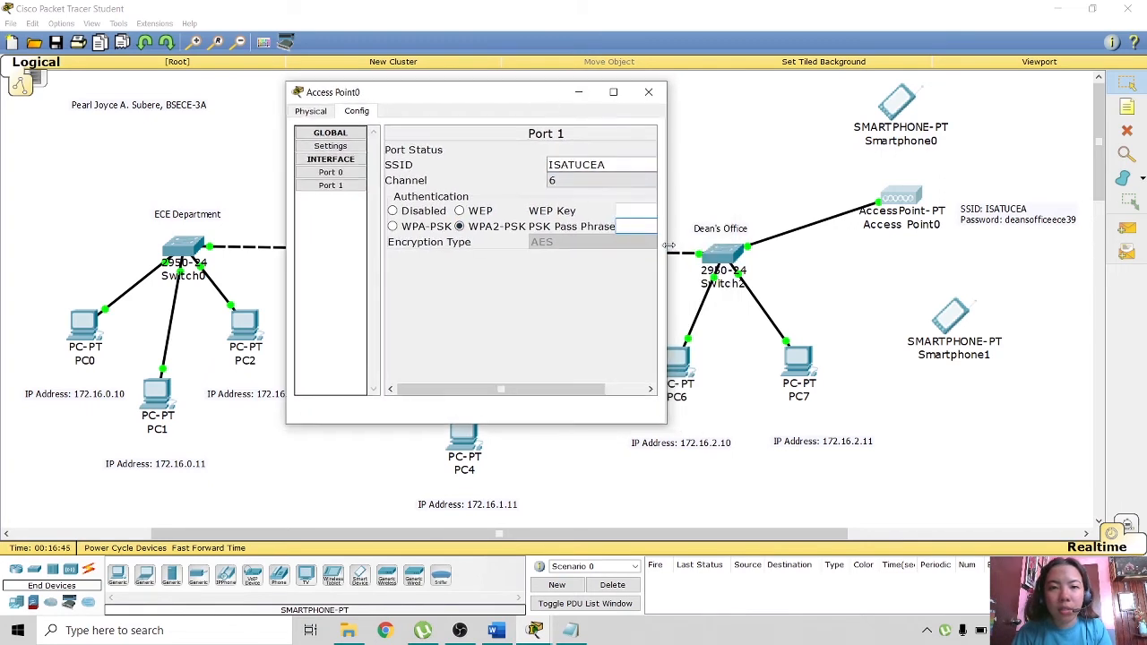
left_click_drag(667, 221, 787, 223)
left_click(670, 225)
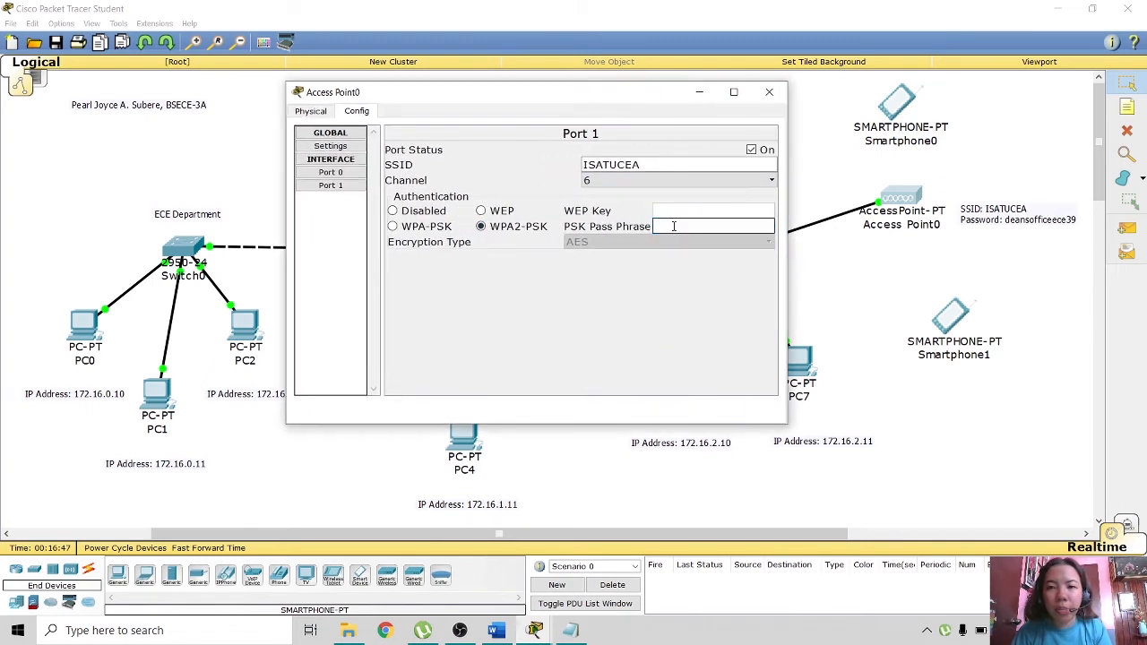
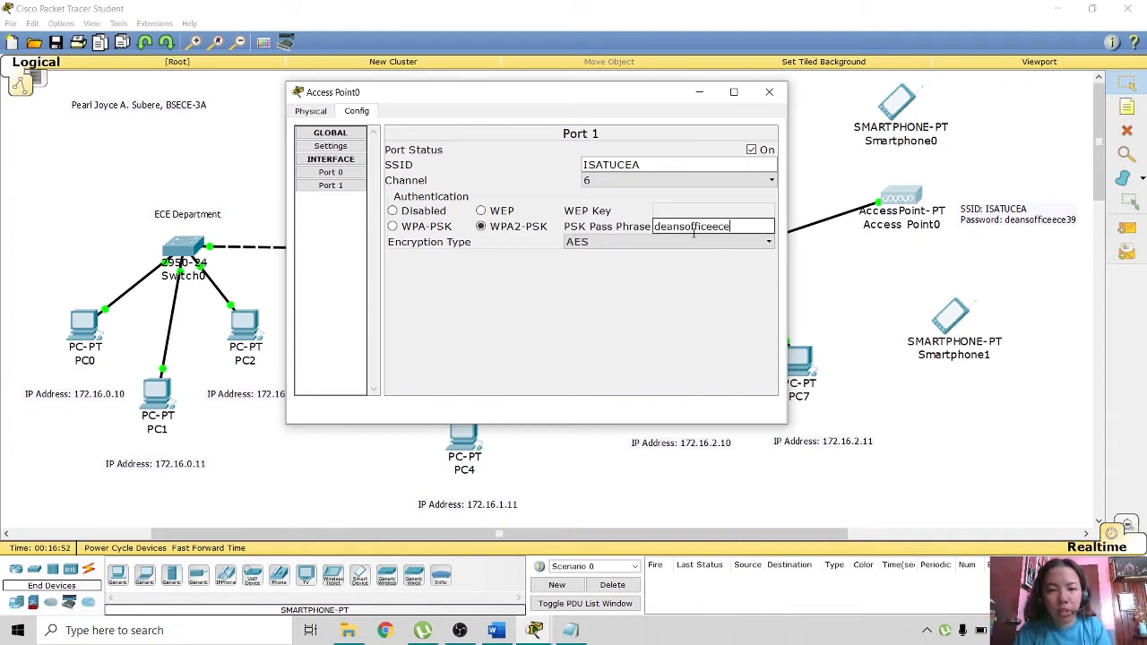
key("Tab")
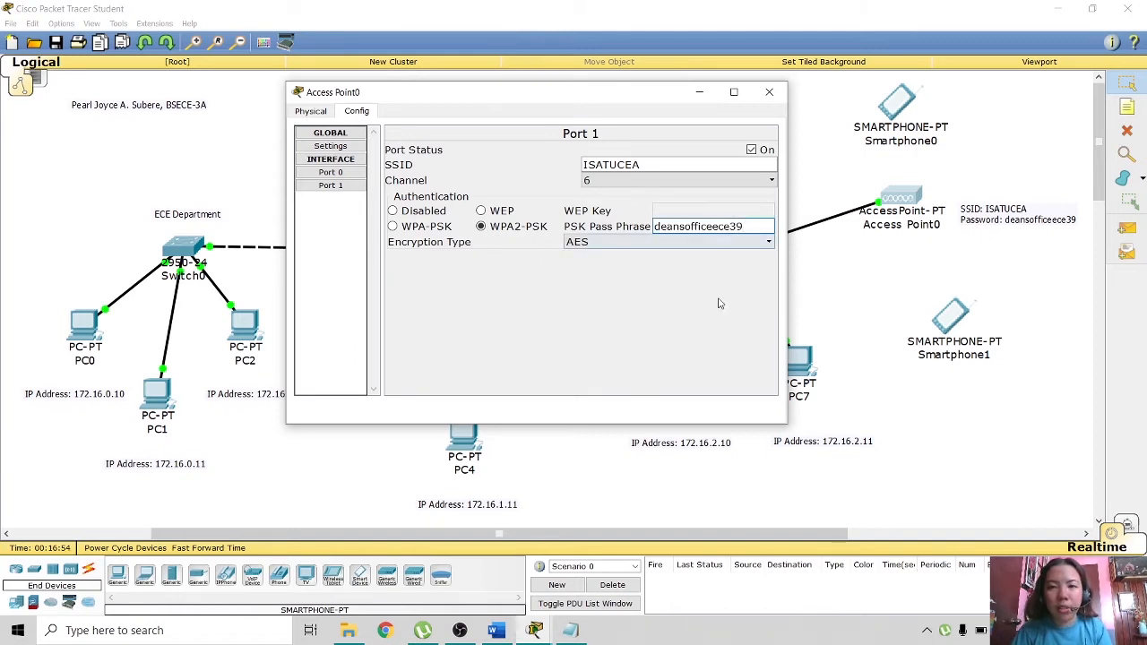
left_click(769, 91)
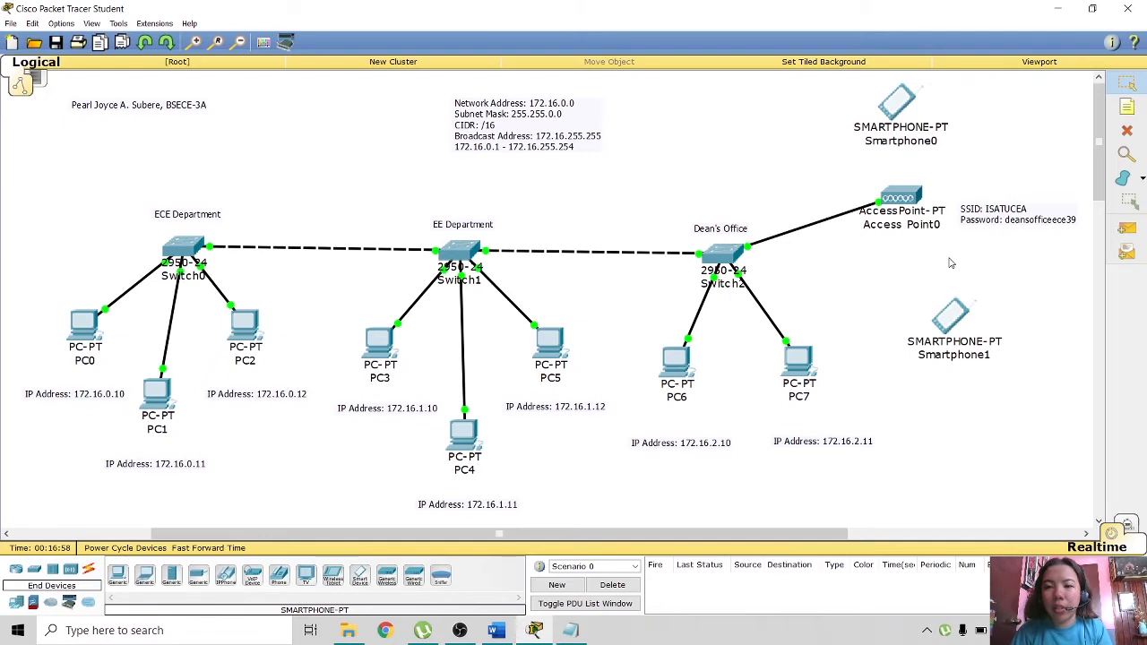
- Set Smartphone0's Wireless0 SSID to ISATUCEA
left_click(896, 101)
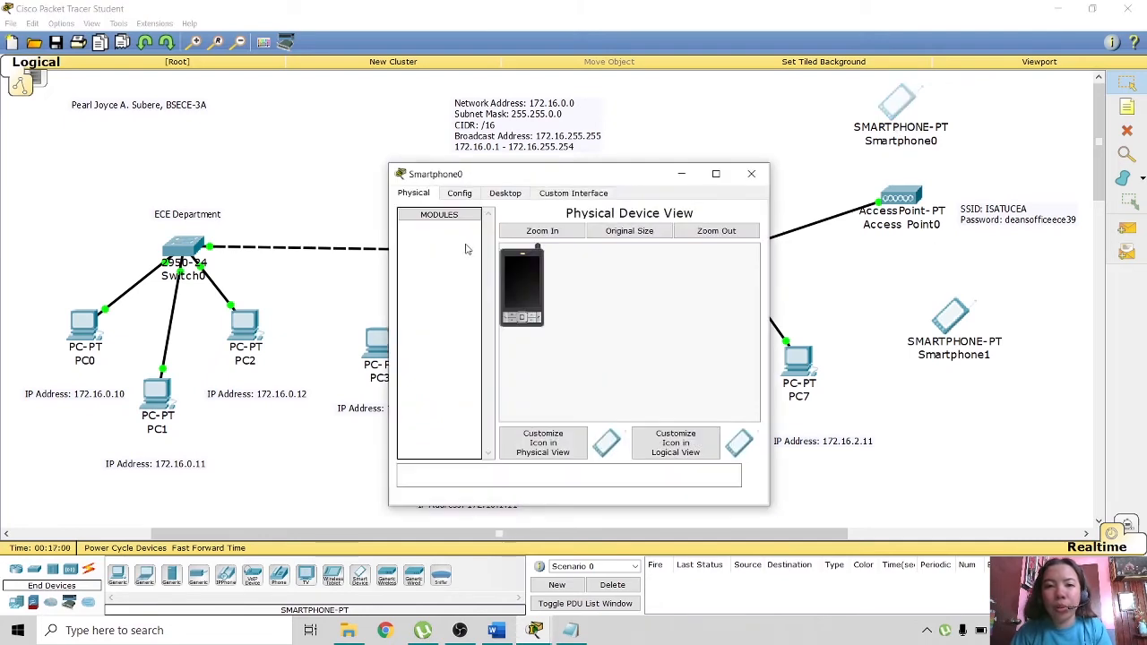
left_click(461, 196)
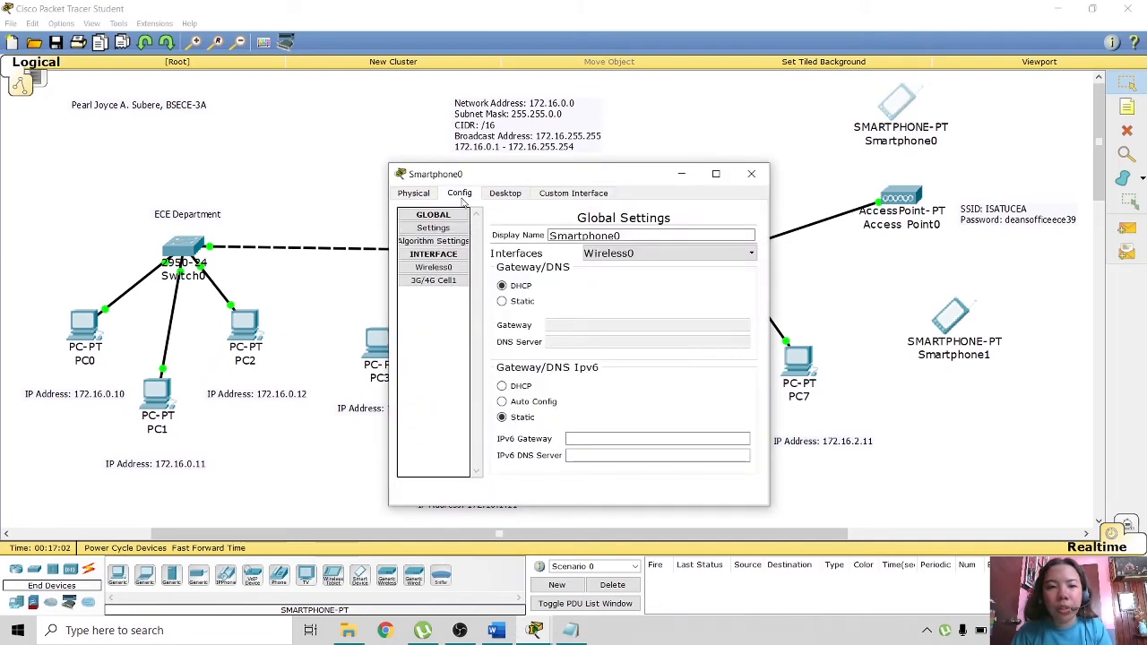
left_click(439, 268)
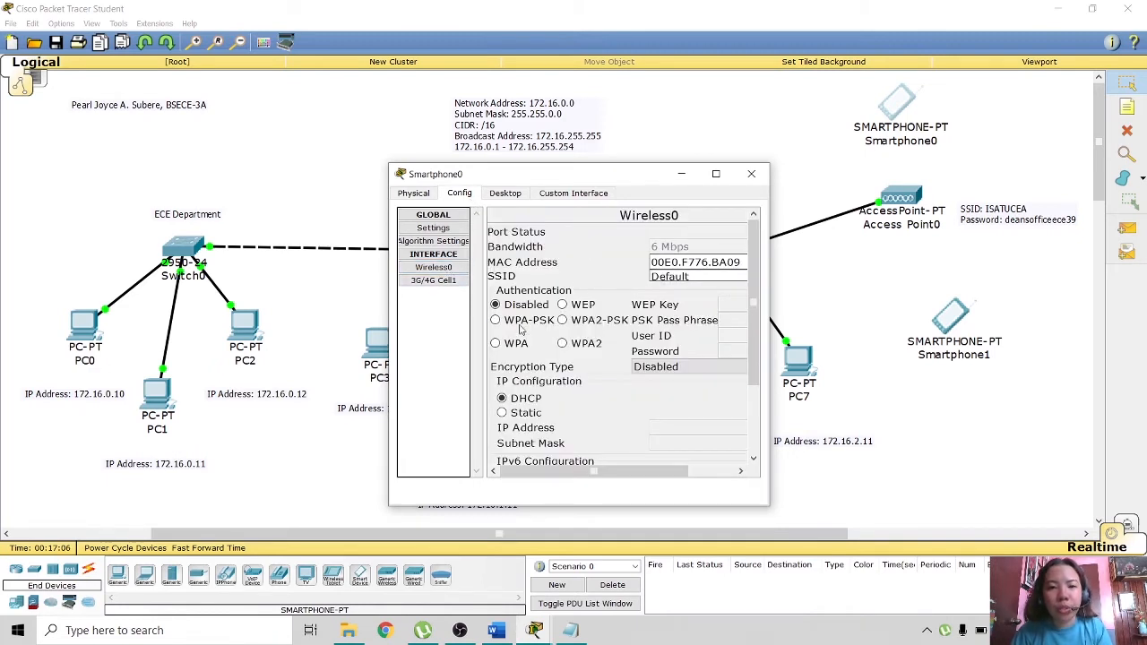
left_click(705, 277)
left_click_drag(705, 277, 611, 274)
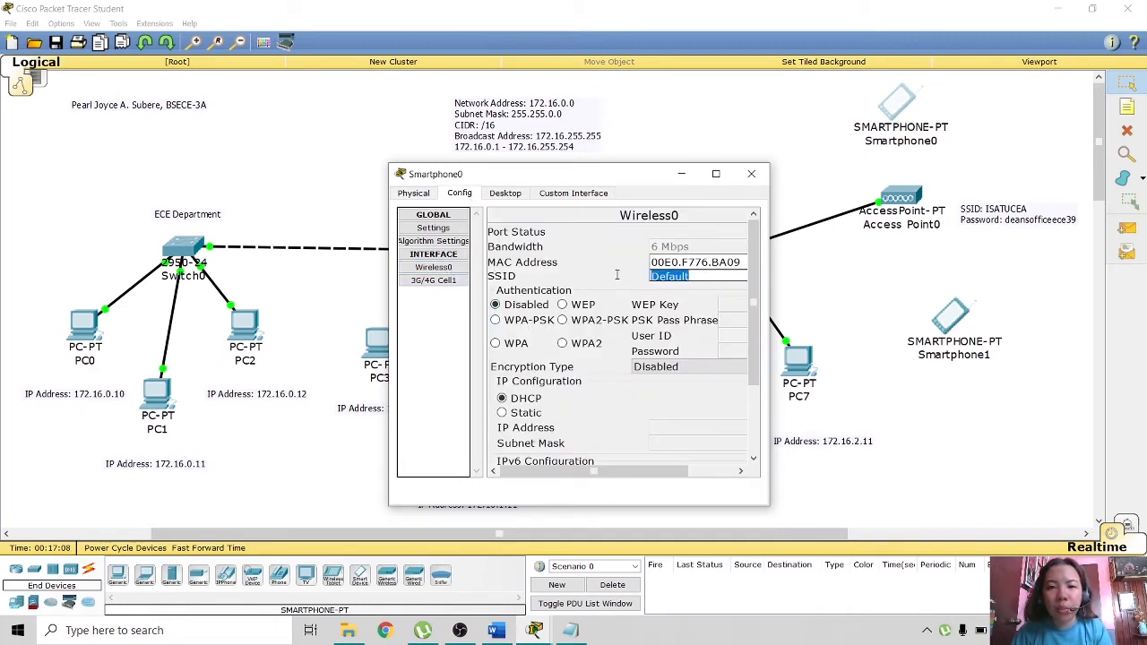
type("ISATUCEA")
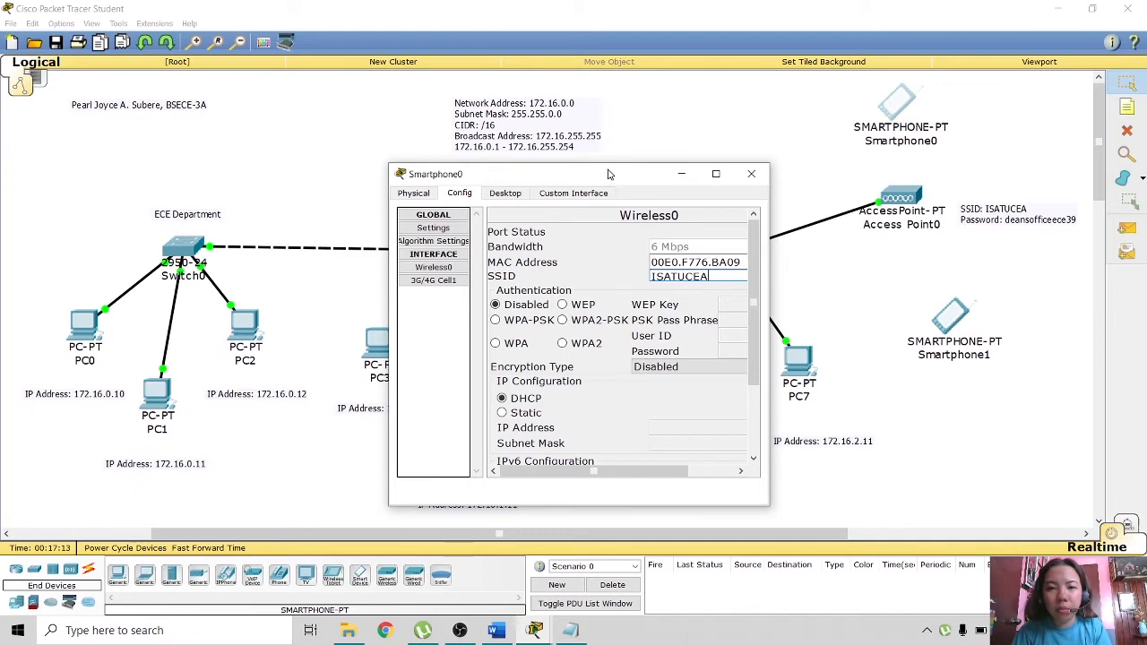
- Give Smartphone0 WPA2-PSK security with the network pass phrase, then bring up Smartphone1's settings
left_click_drag(615, 175, 540, 115)
left_click_drag(693, 273, 826, 273)
left_click(509, 260)
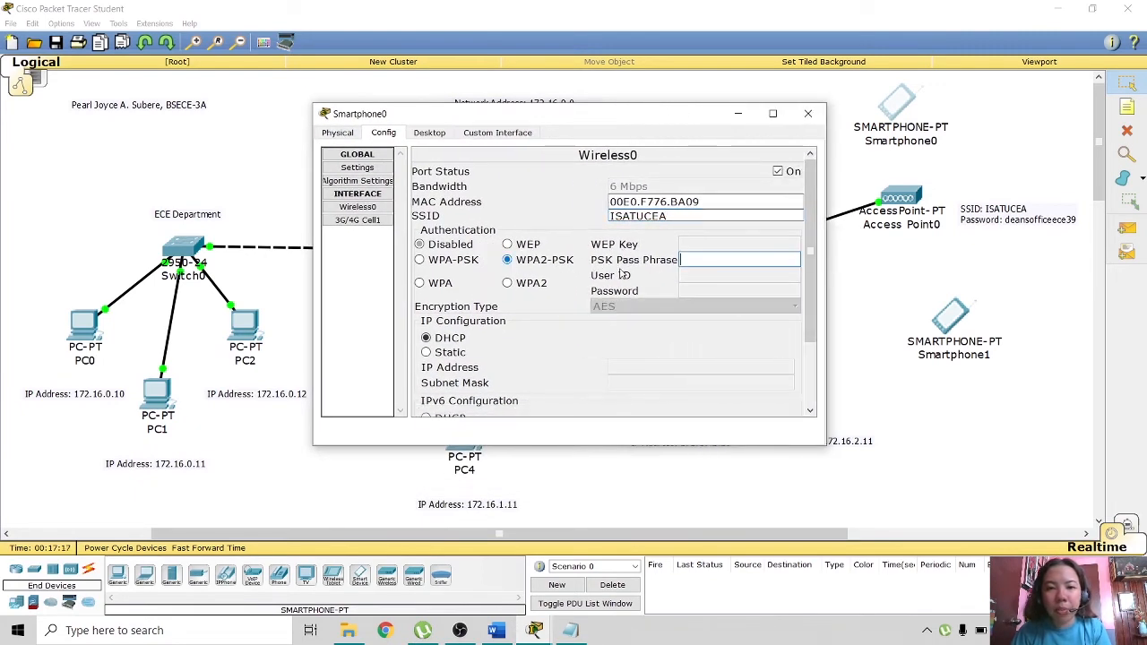
left_click(729, 259)
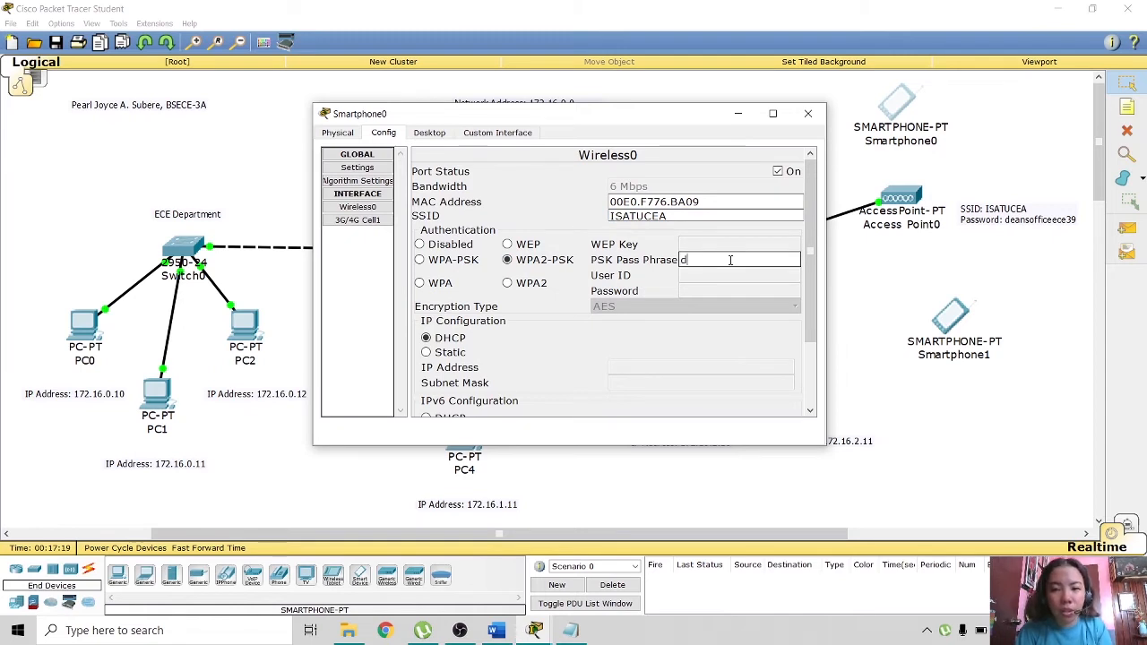
type("deansoffi")
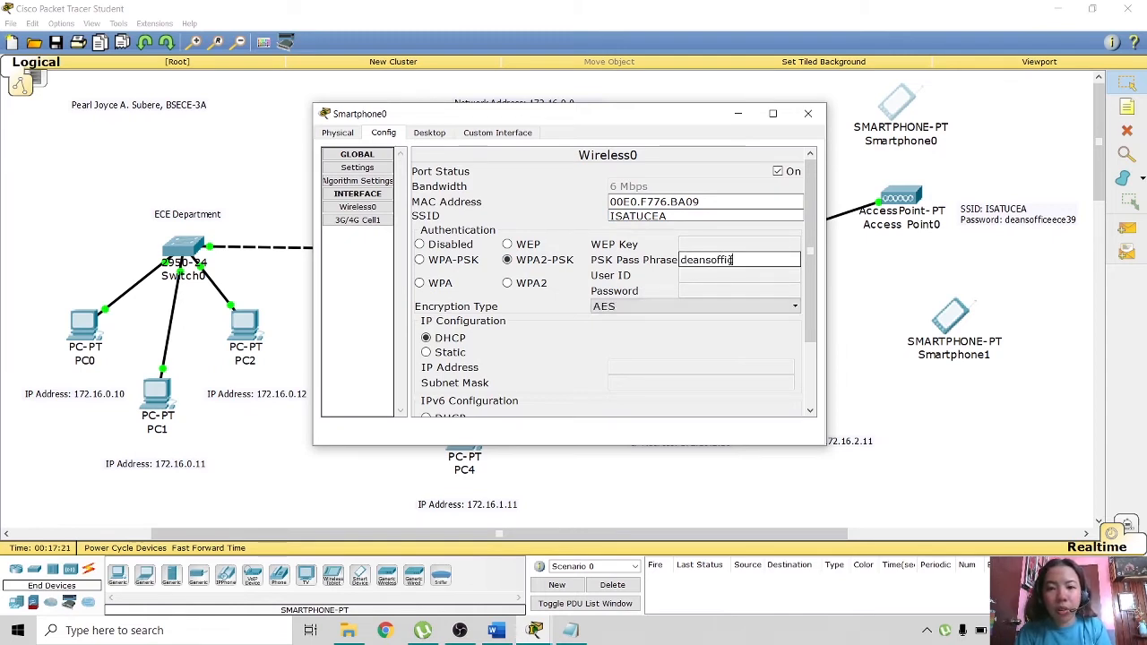
type("ceece39")
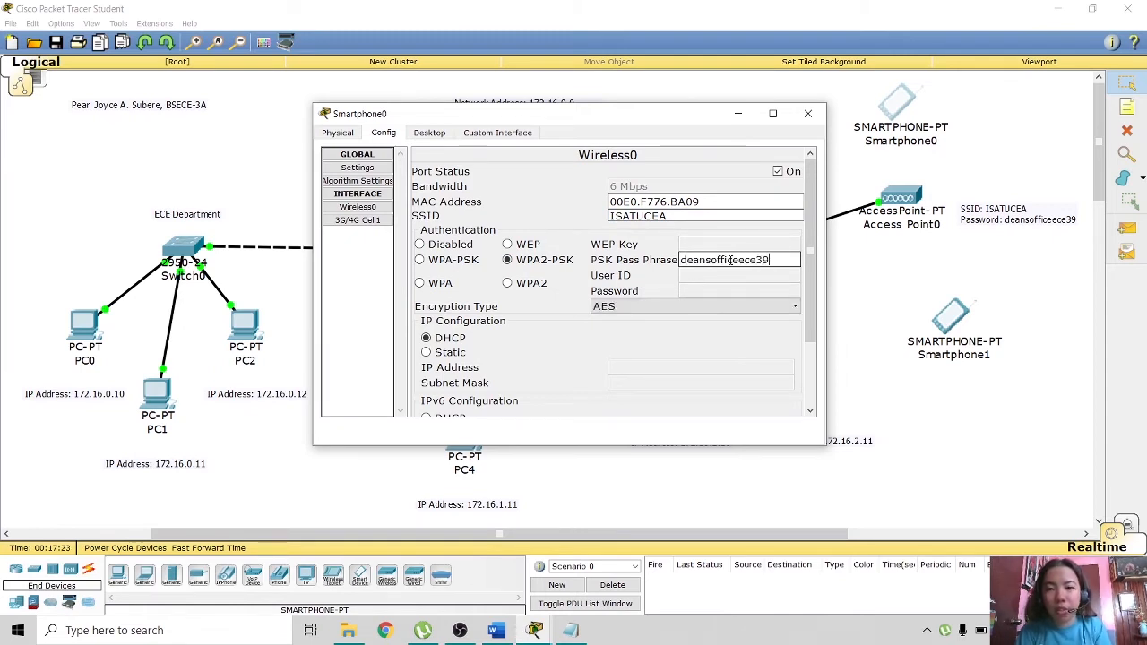
left_click(808, 115)
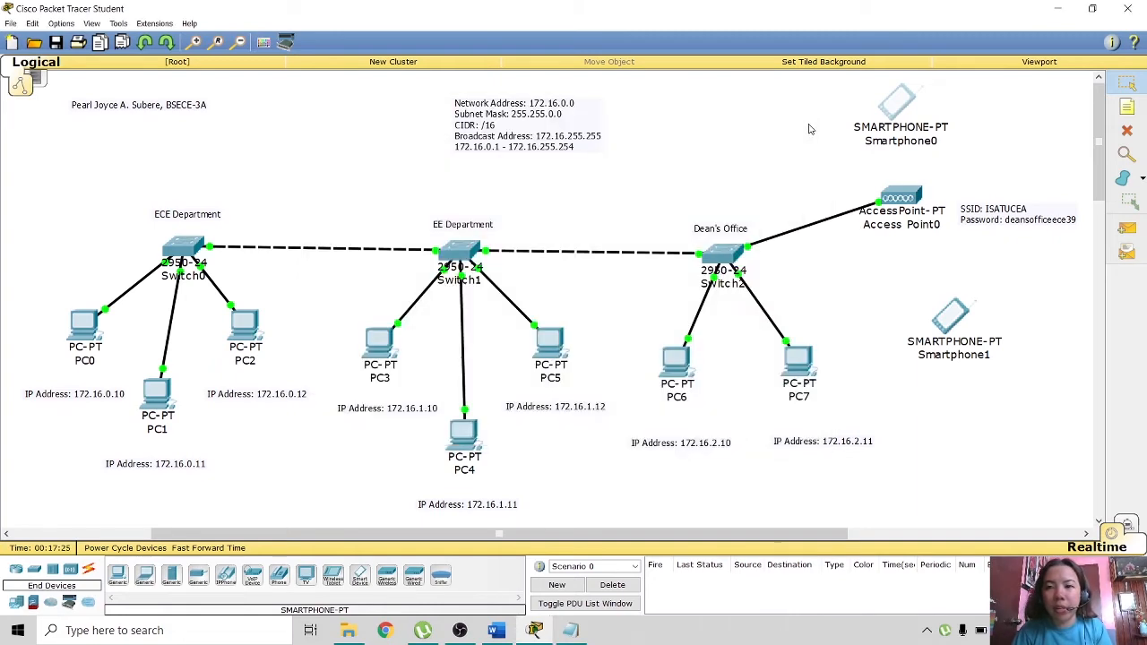
left_click(950, 319)
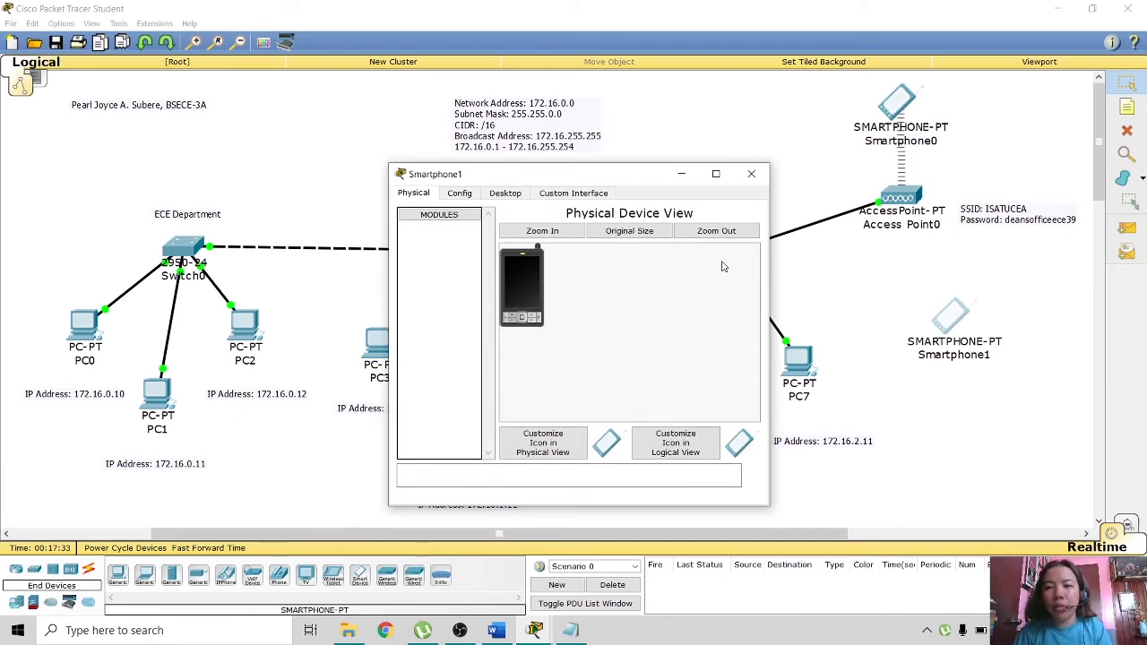
- Set Smartphone1's Wireless0 SSID to ISATUCEA
left_click_drag(640, 185, 608, 123)
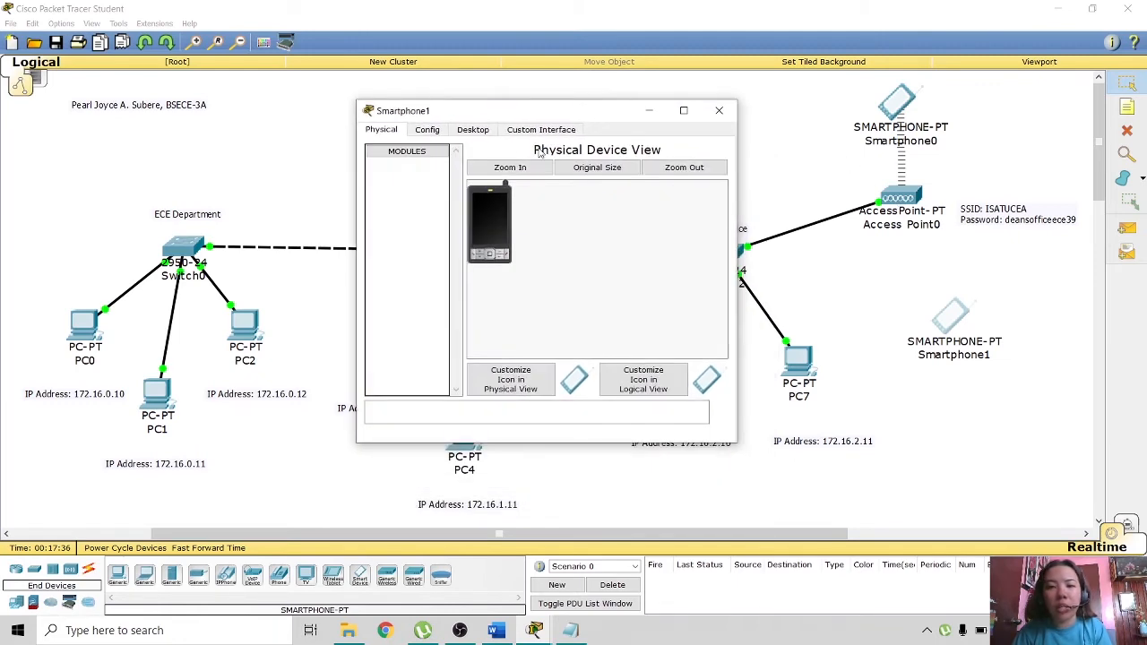
left_click(425, 129)
left_click(415, 204)
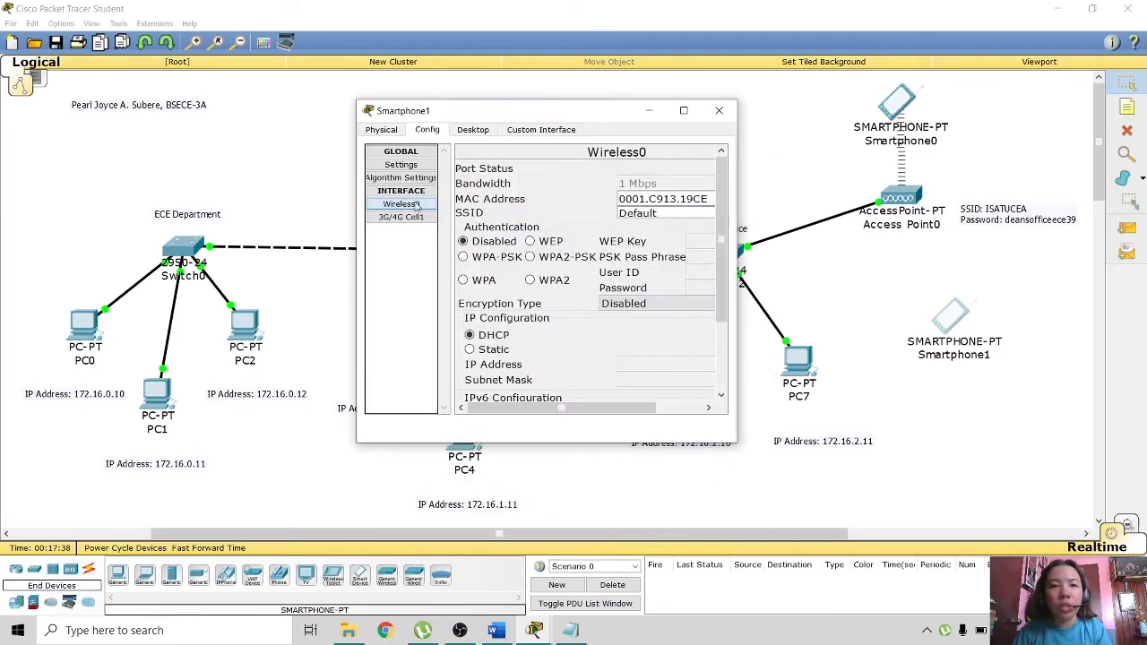
left_click(667, 215)
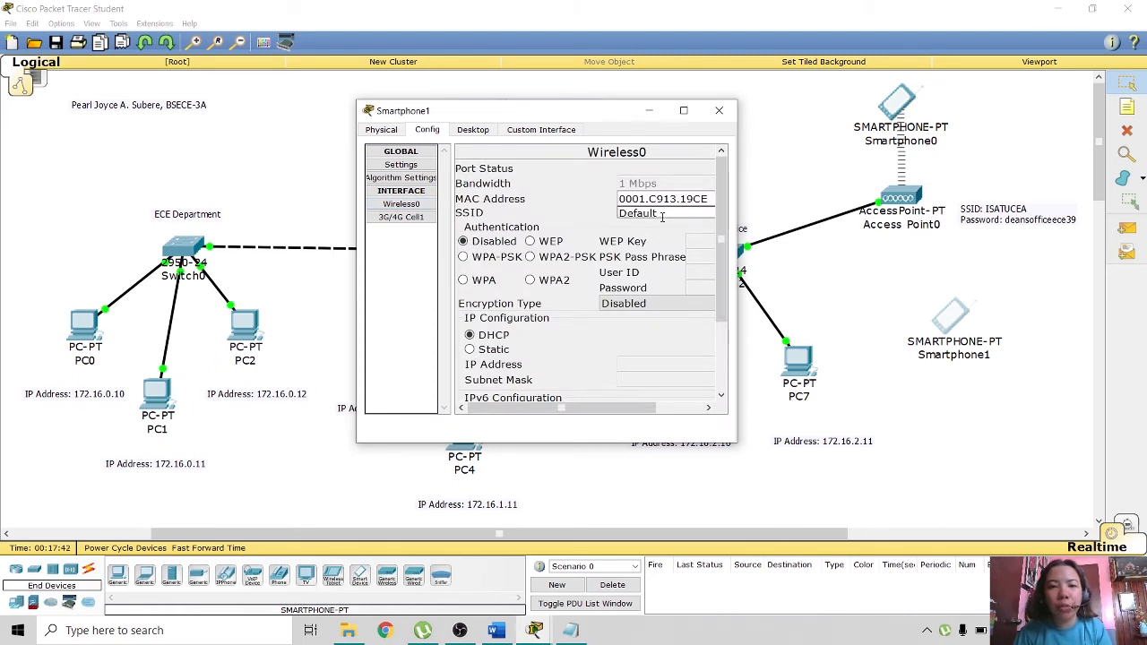
double_click(646, 214)
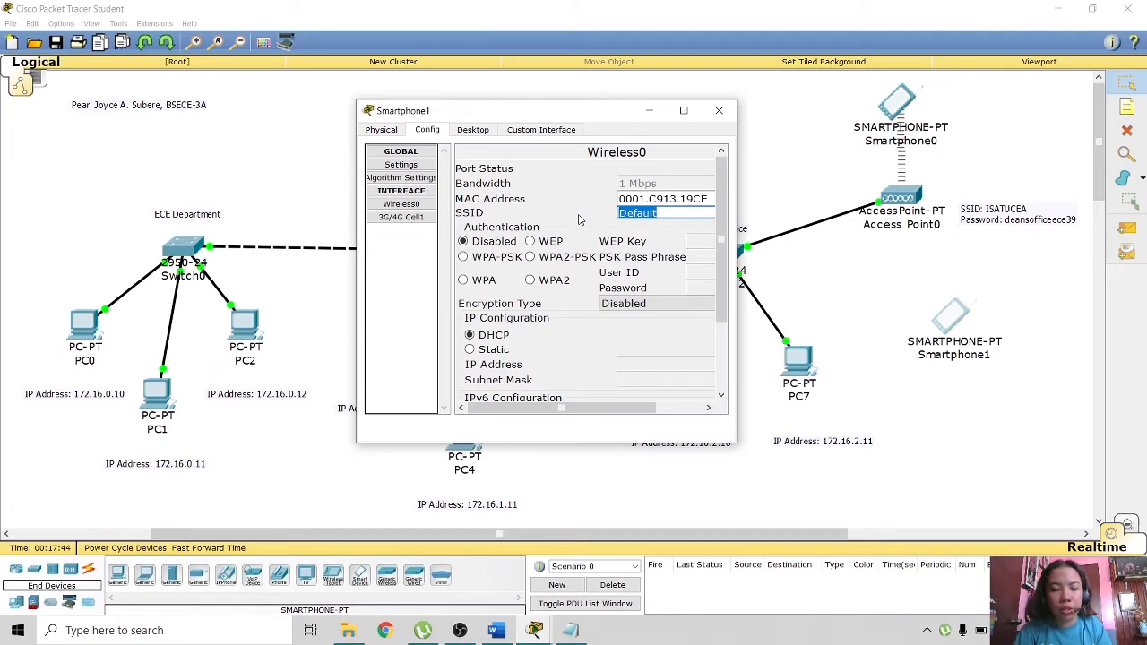
type("ISATUCEA")
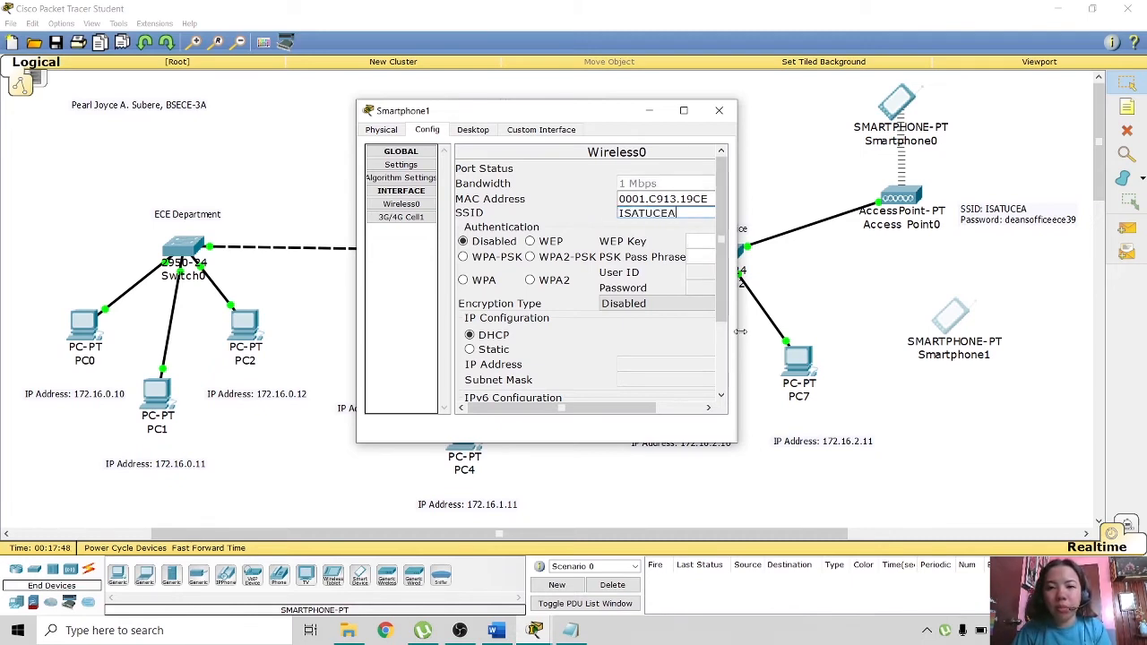
- Give Smartphone1 WPA2-PSK security with the network pass phrase
left_click_drag(737, 332, 870, 330)
left_click_drag(588, 113, 515, 108)
left_click(479, 253)
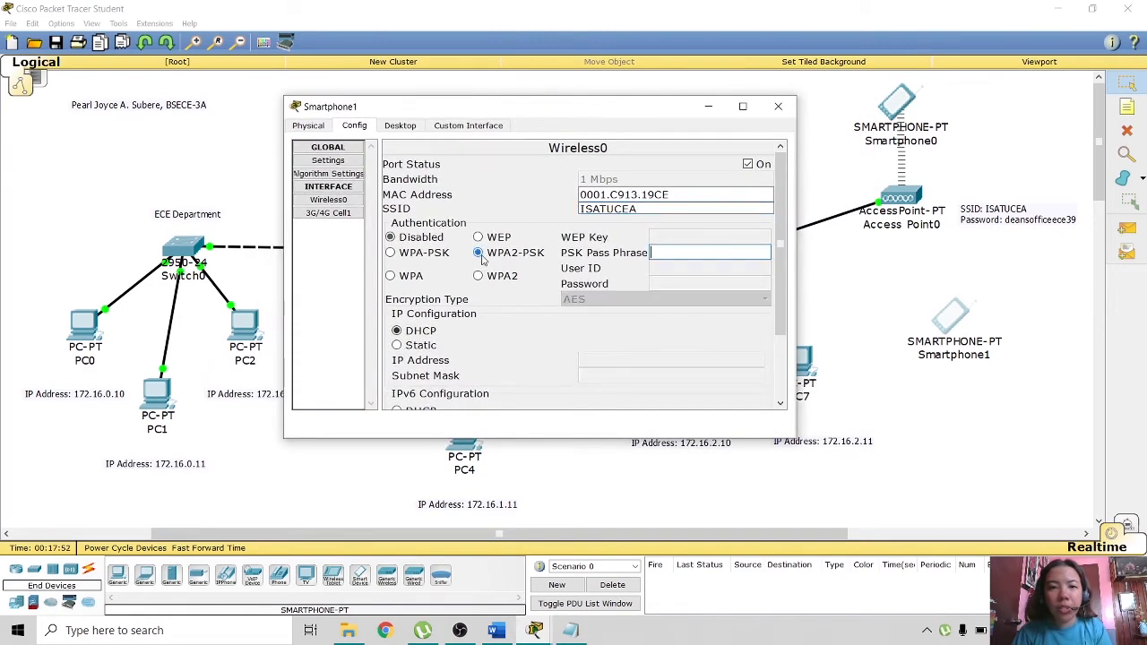
left_click(691, 253)
type("de")
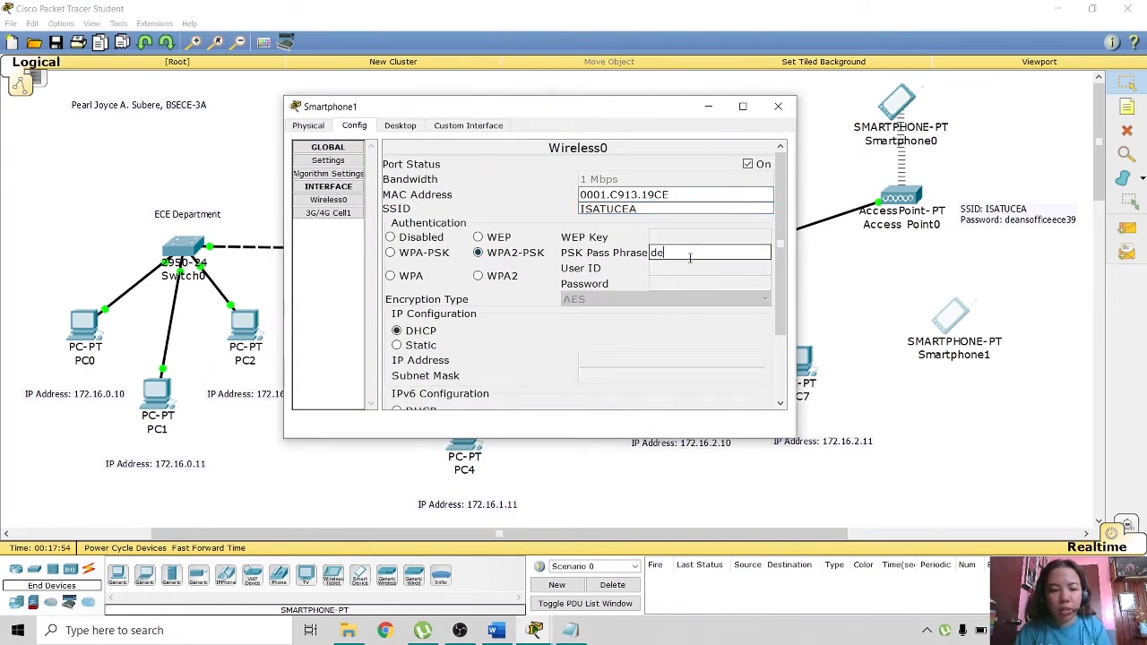
type("ansoffice")
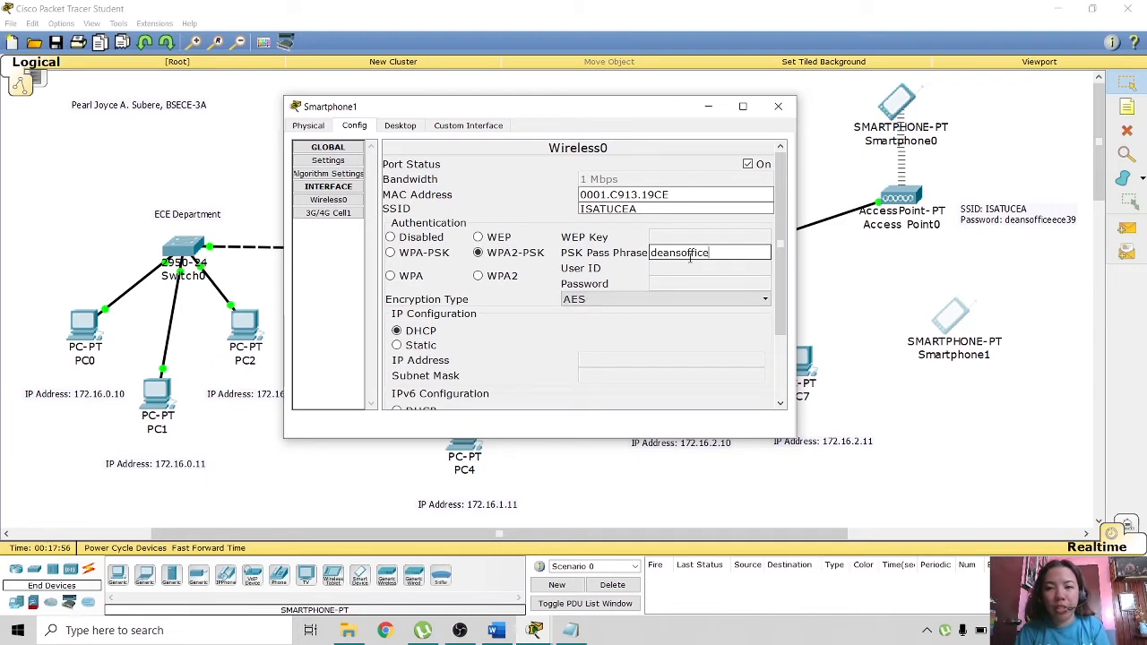
type("ece3")
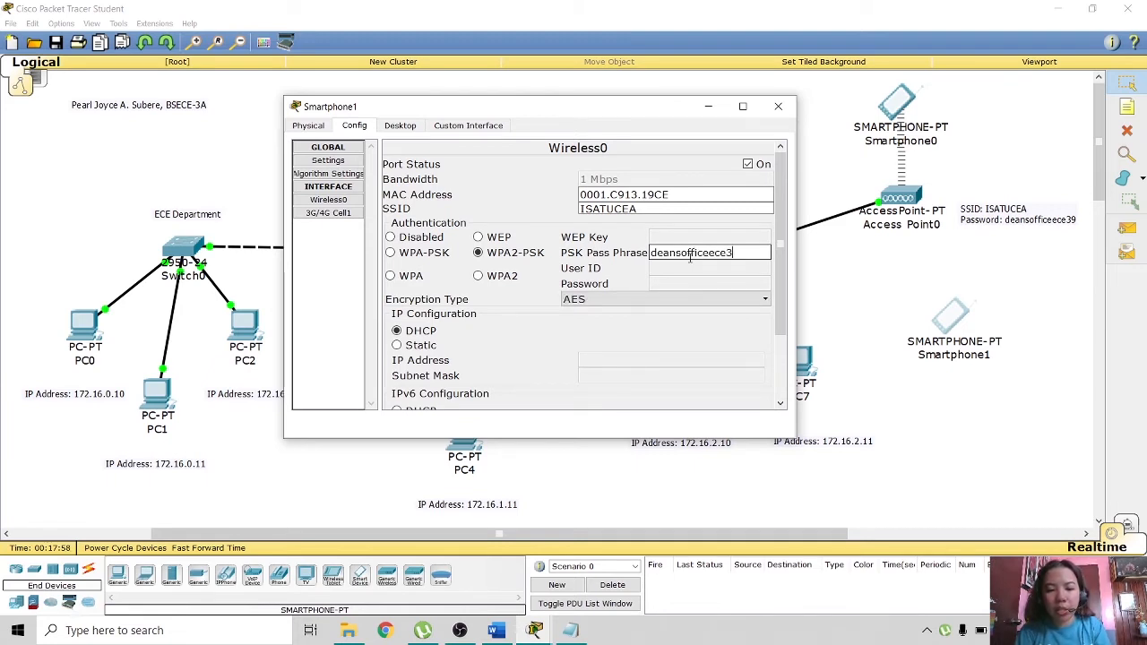
type("9")
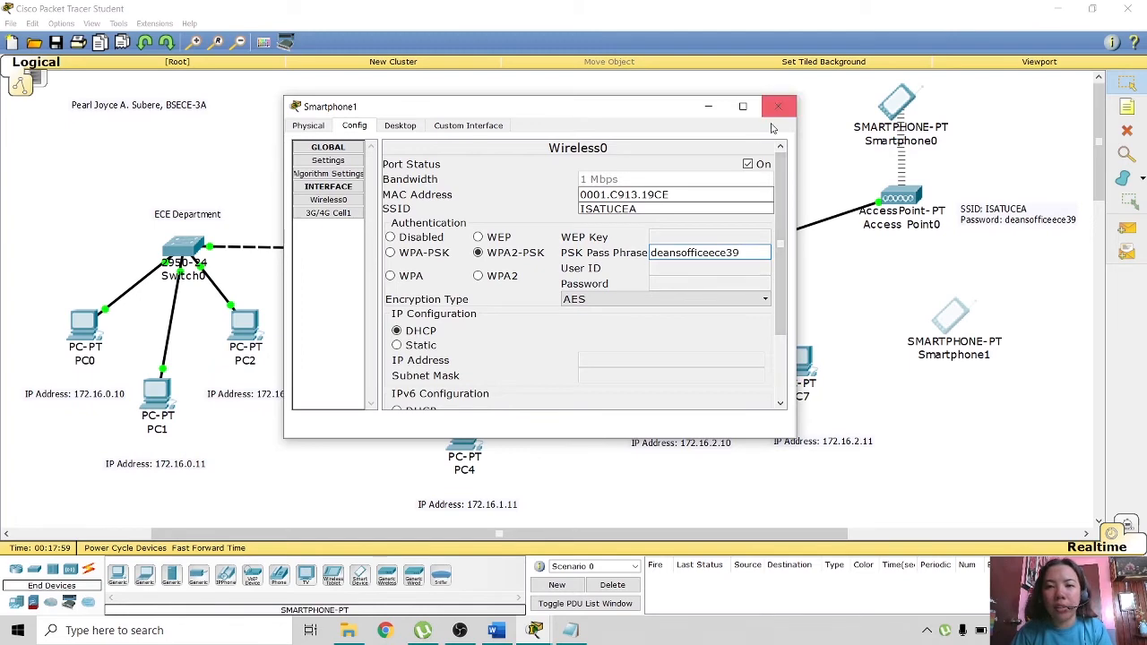
left_click(778, 105)
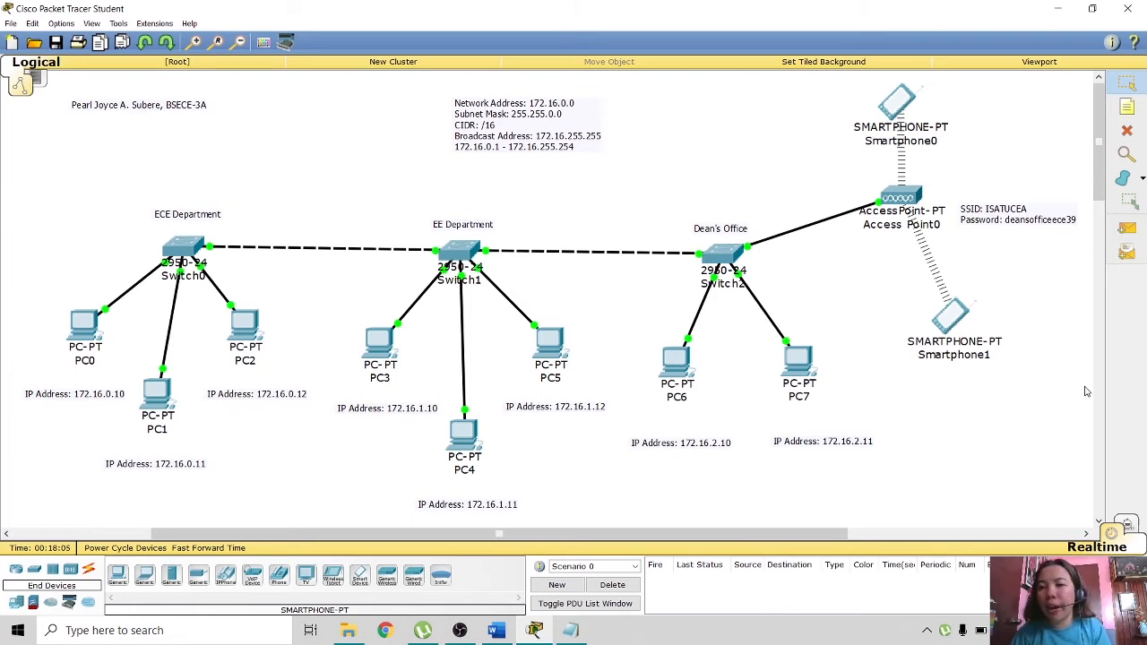
- Marquee-select Access Point0 and both smartphones and drag the group slightly lower
left_click_drag(1090, 388, 933, 287)
left_click_drag(842, 88, 844, 88)
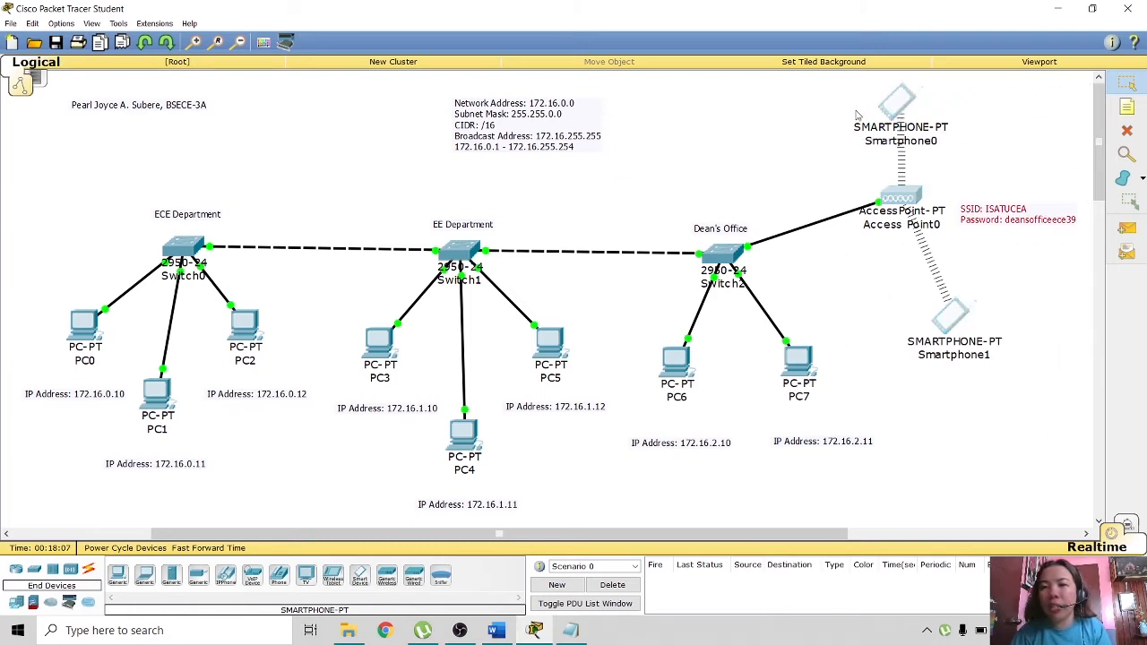
left_click_drag(898, 195, 898, 217)
left_click(1070, 320)
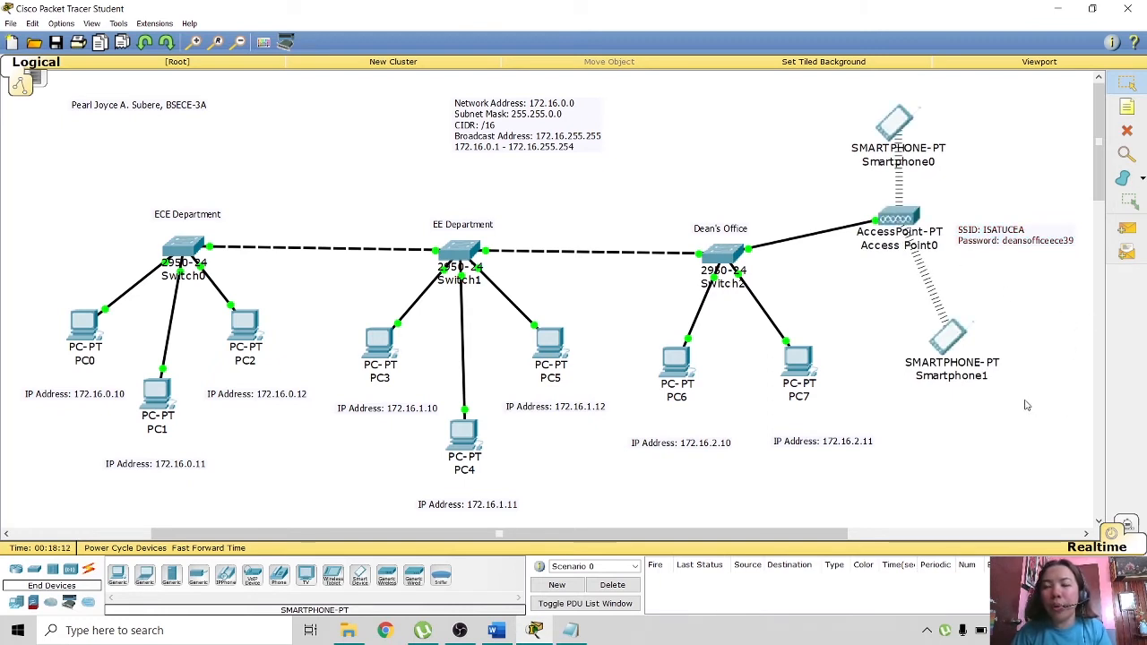
left_click(887, 160)
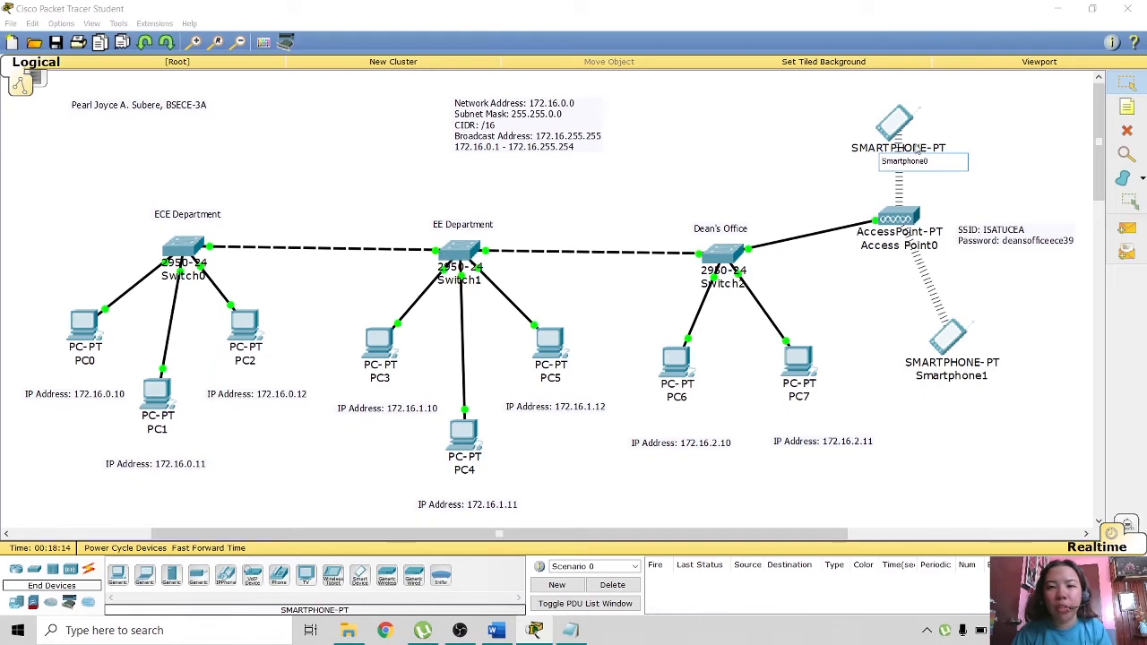
left_click(795, 164)
left_click(880, 127)
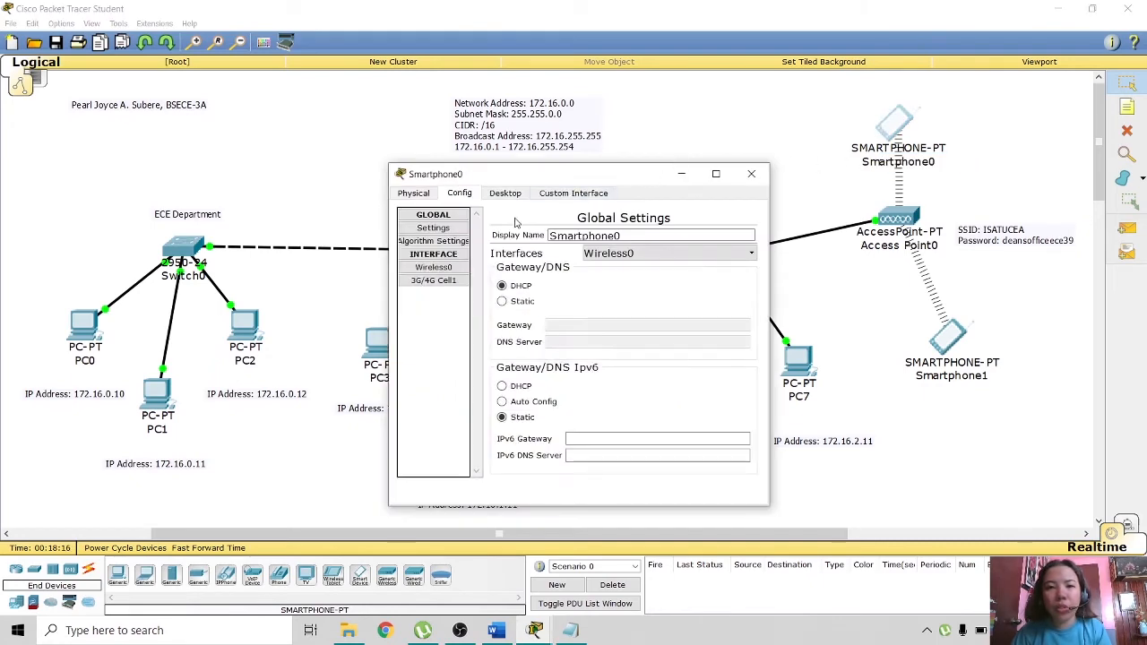
left_click(513, 195)
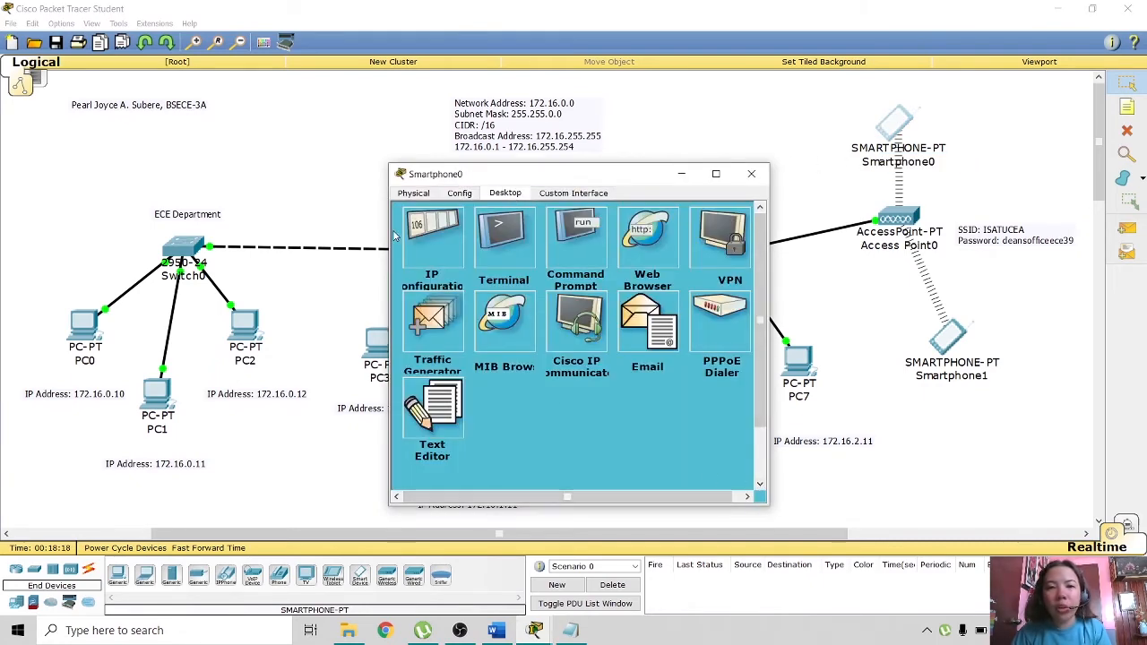
left_click(751, 173)
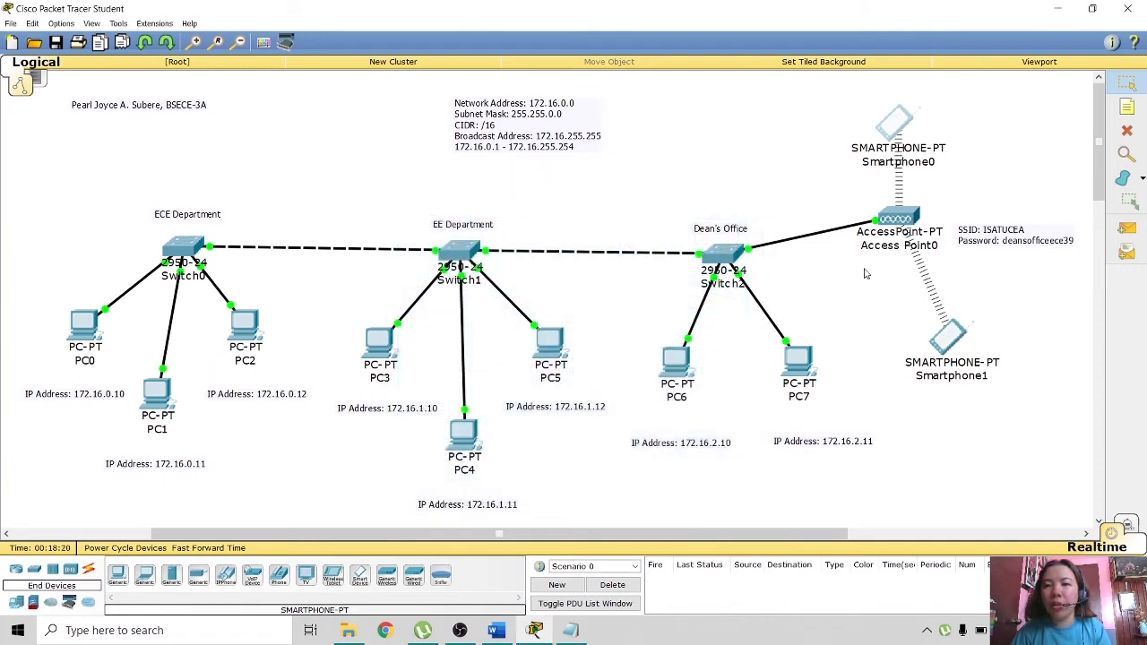
- Add a note 'IP Address: 172.16.2.12' beside Smartphone0
left_click(1129, 108)
left_click(937, 181)
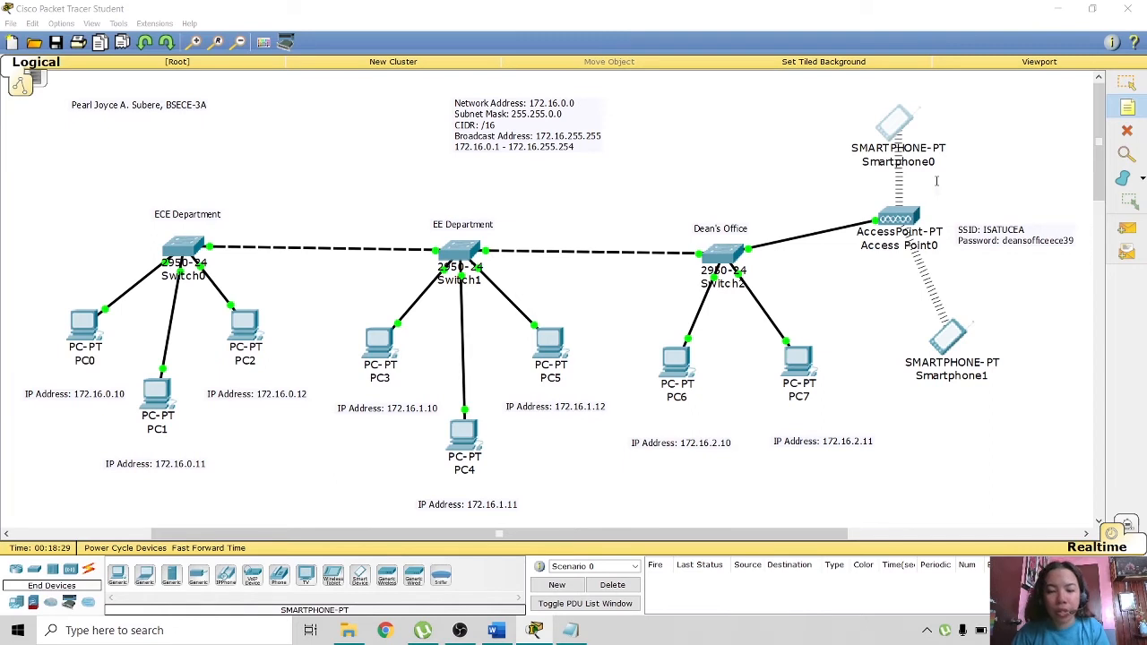
type("IP")
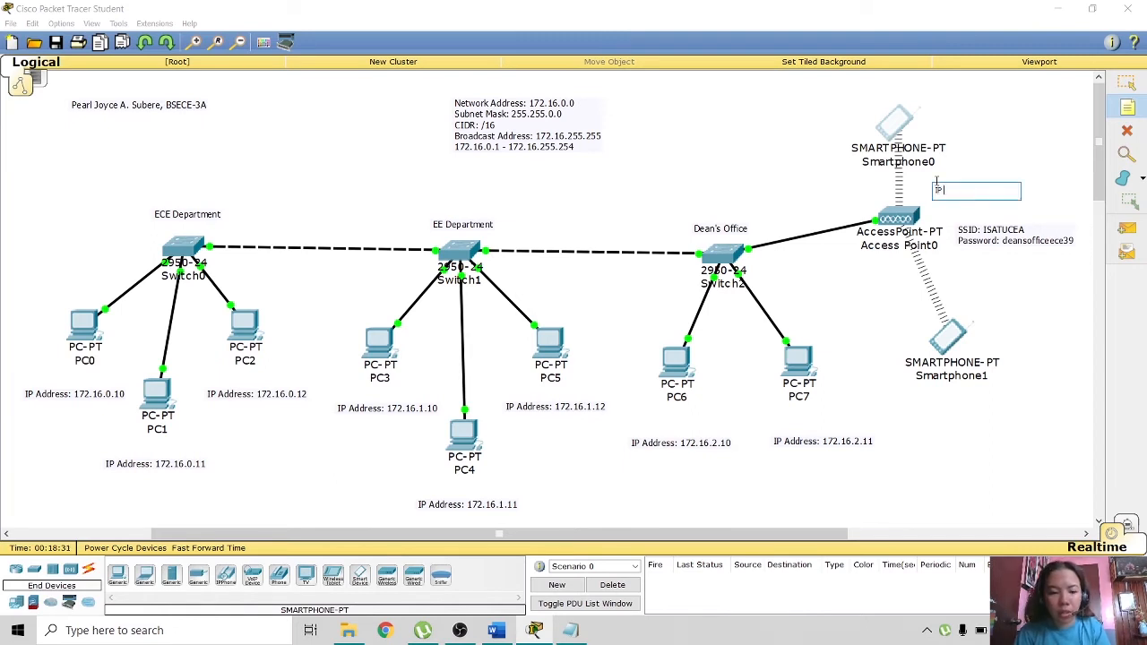
type(" Addres")
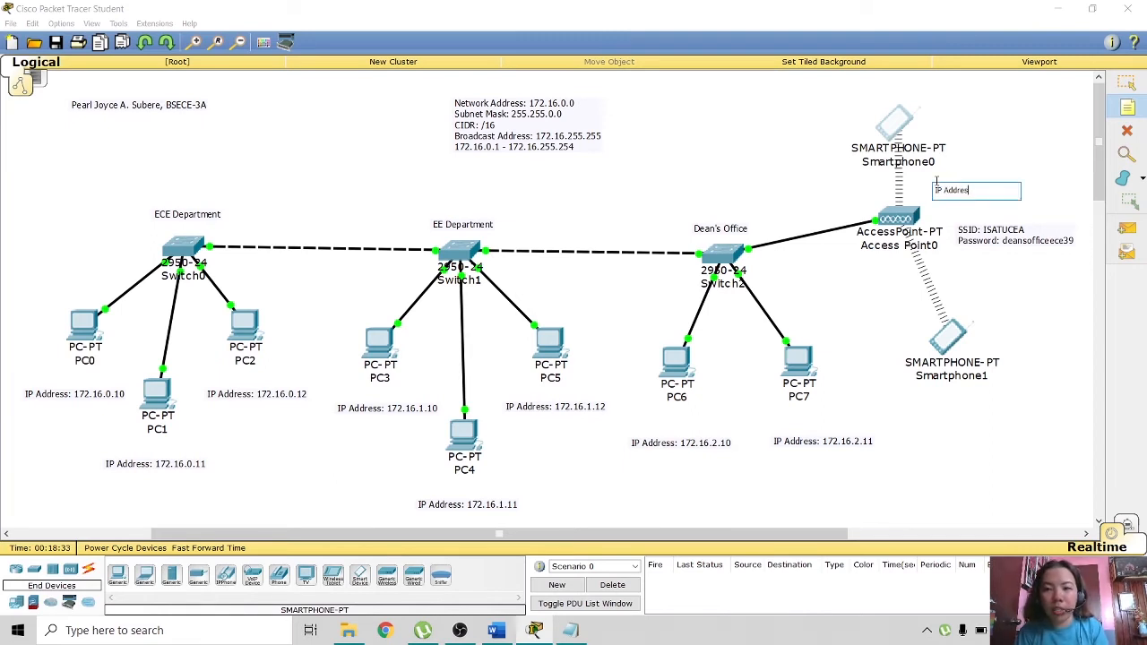
type("s: 1")
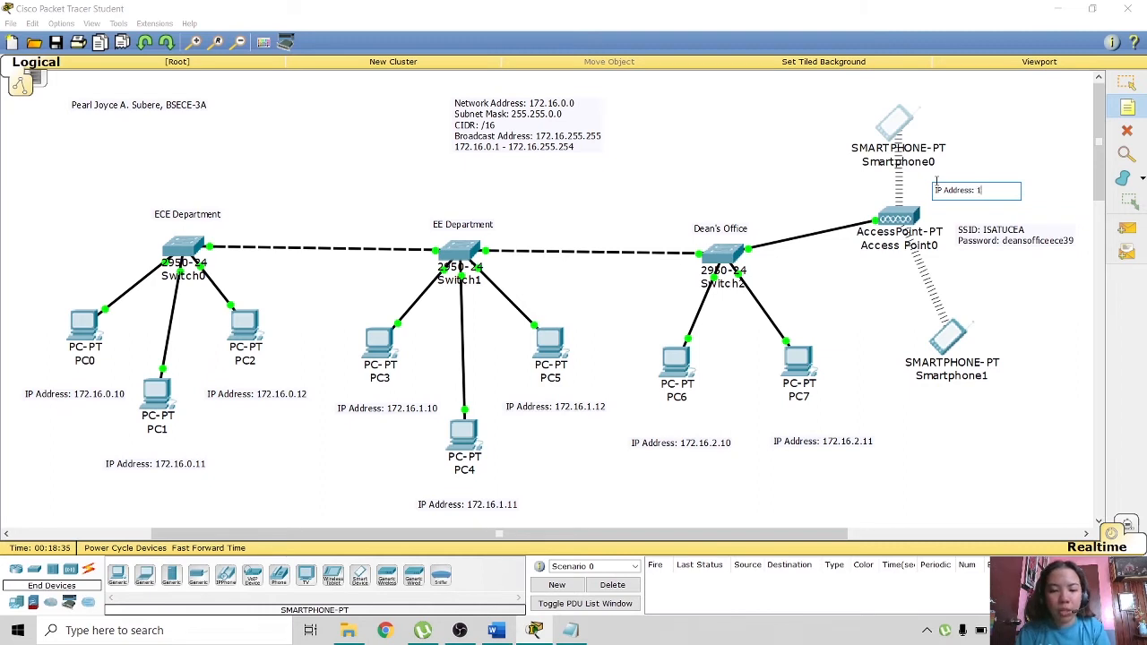
type("72")
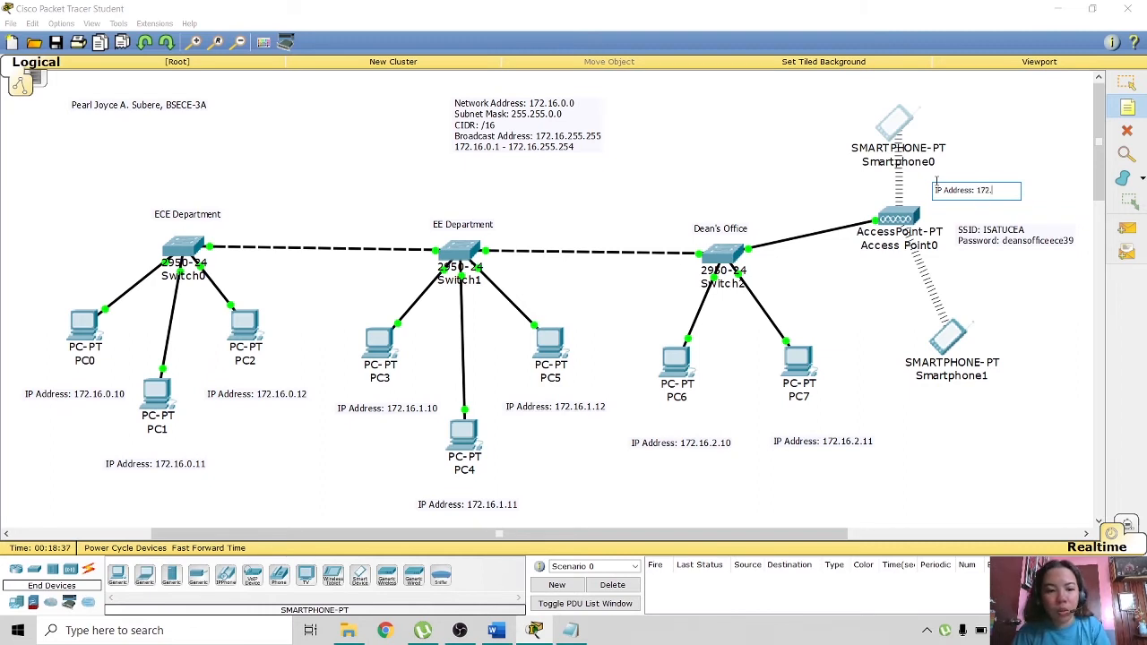
type(".16.2")
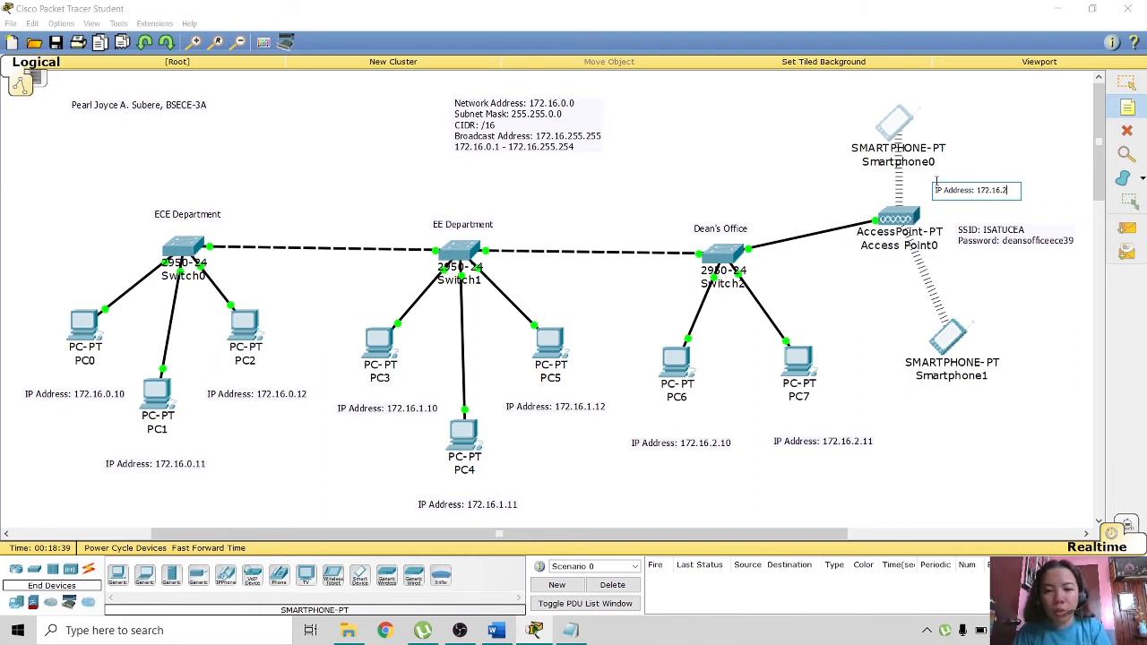
type(".12")
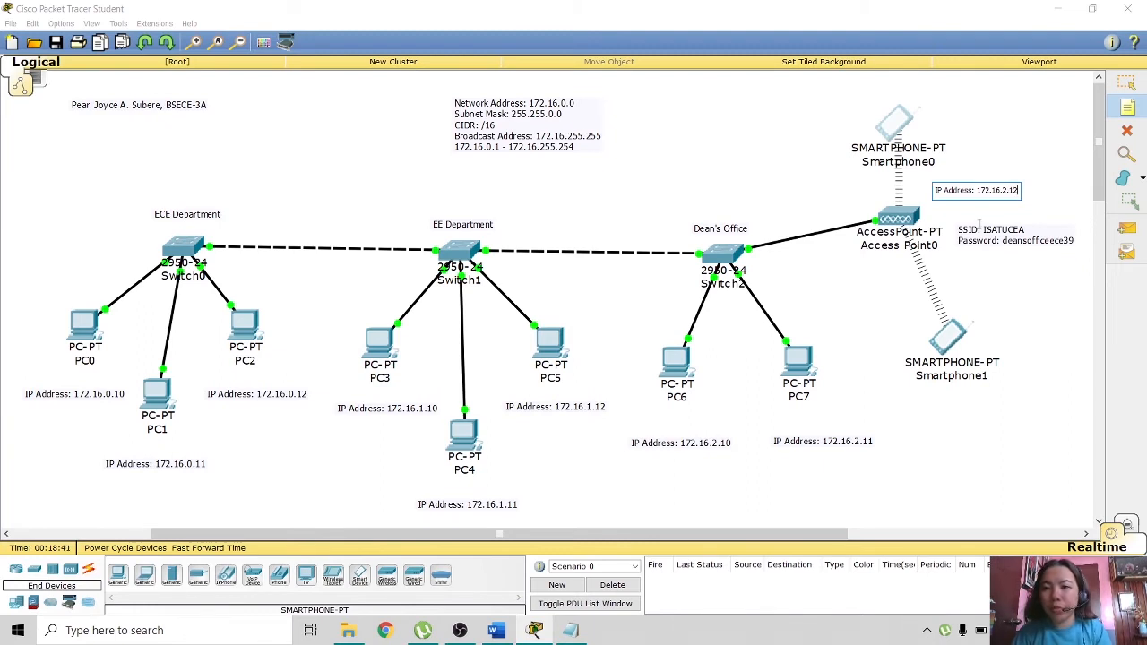
key("ctrl+a")
key("ctrl+c")
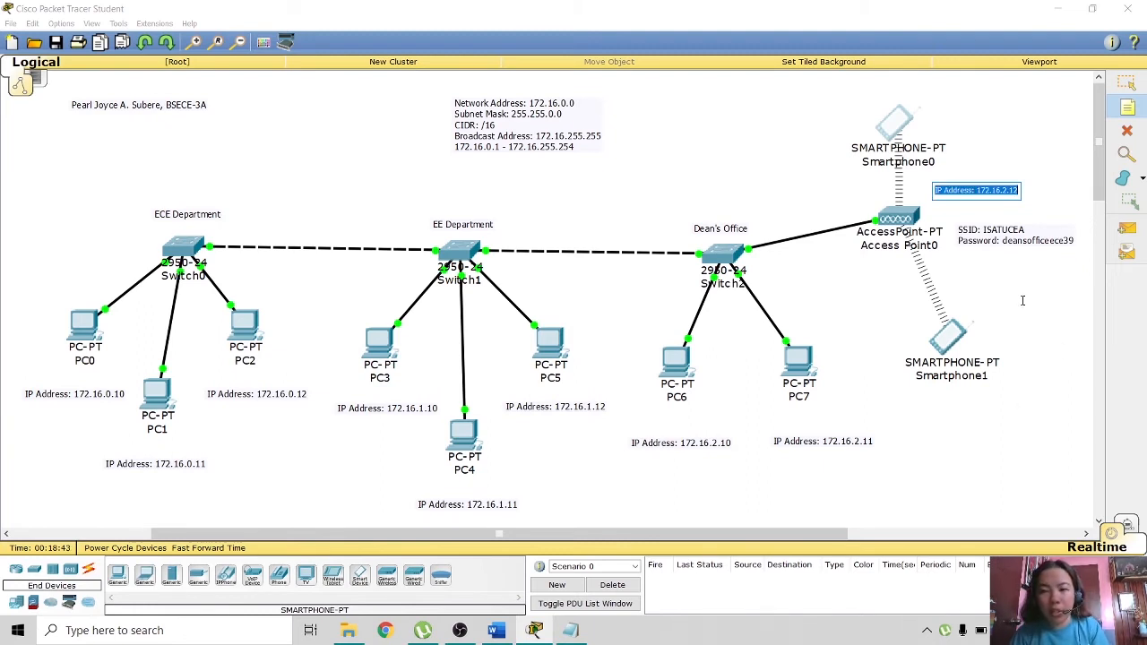
left_click(1010, 436)
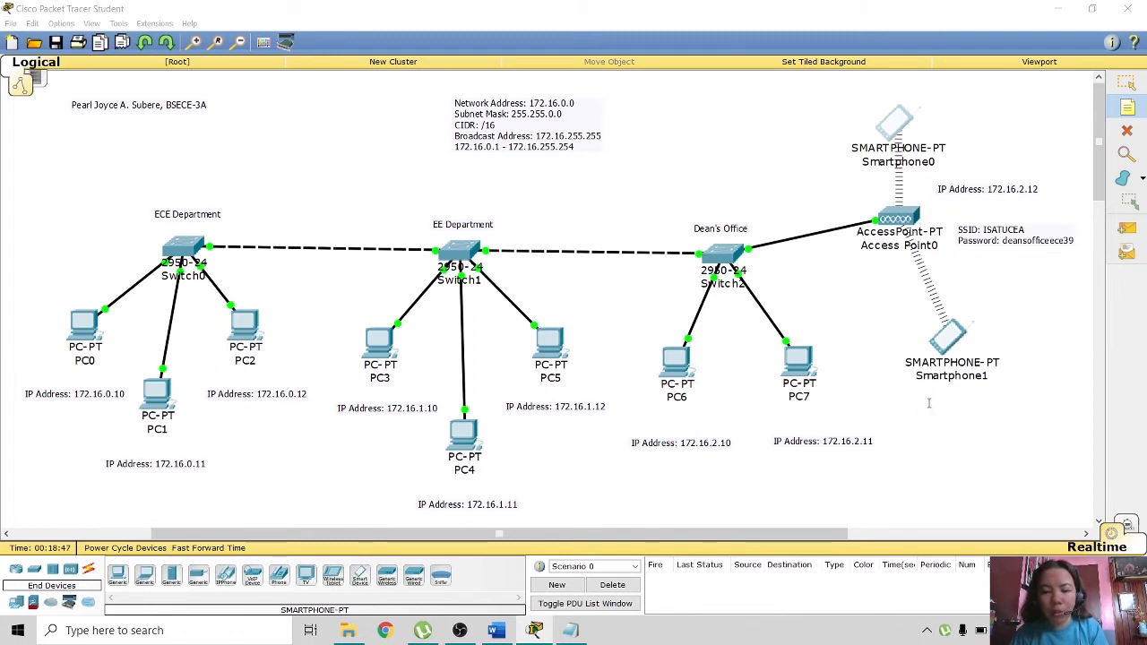
- Add a copied note 'IP Address: 172.16.2.13' below Smartphone1
left_click(928, 403)
key("ctrl+v")
key("BackSpace")
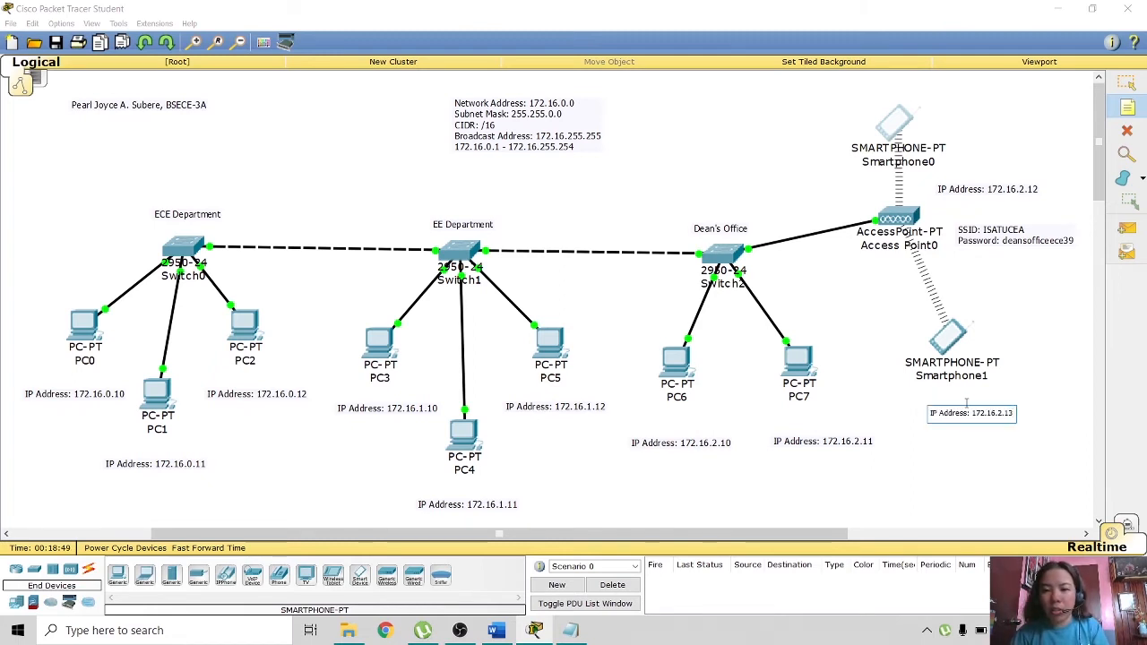
left_click(1128, 83)
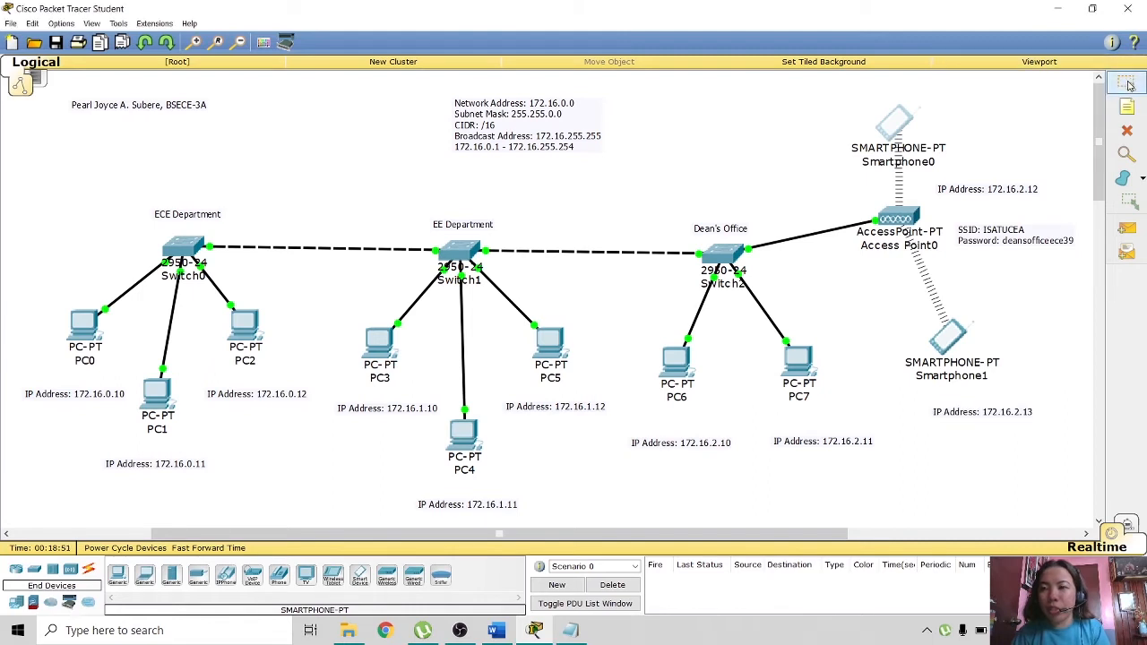
left_click_drag(975, 416, 961, 408)
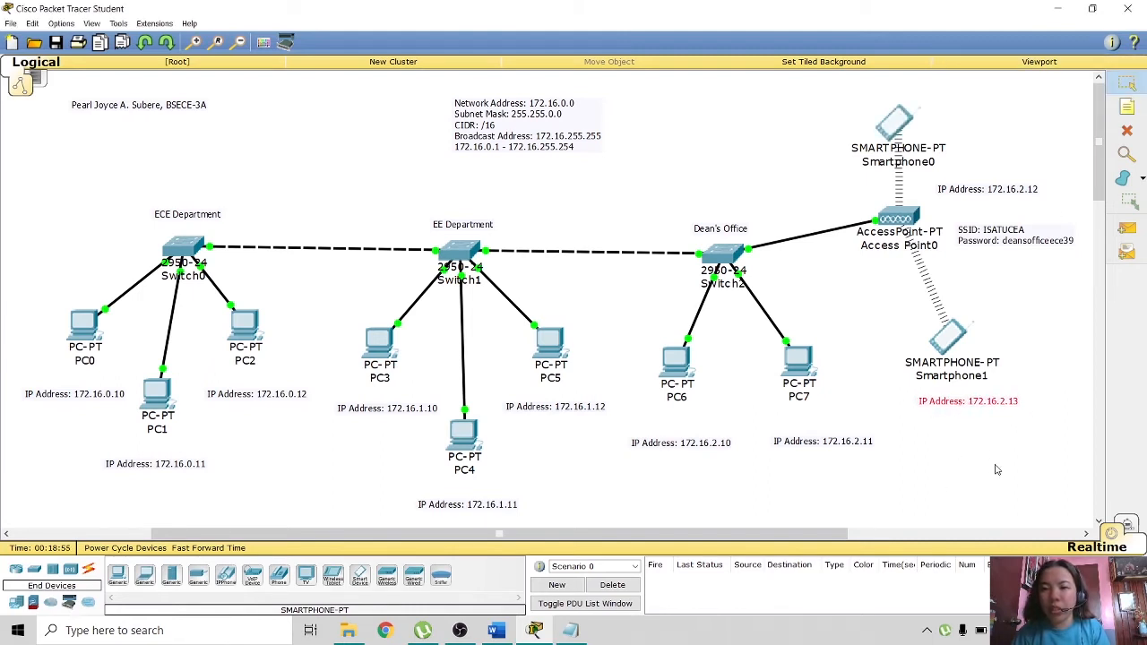
- Give Smartphone0 static IP 172.16.2.12 with subnet mask 255.255.0.0
left_click(896, 121)
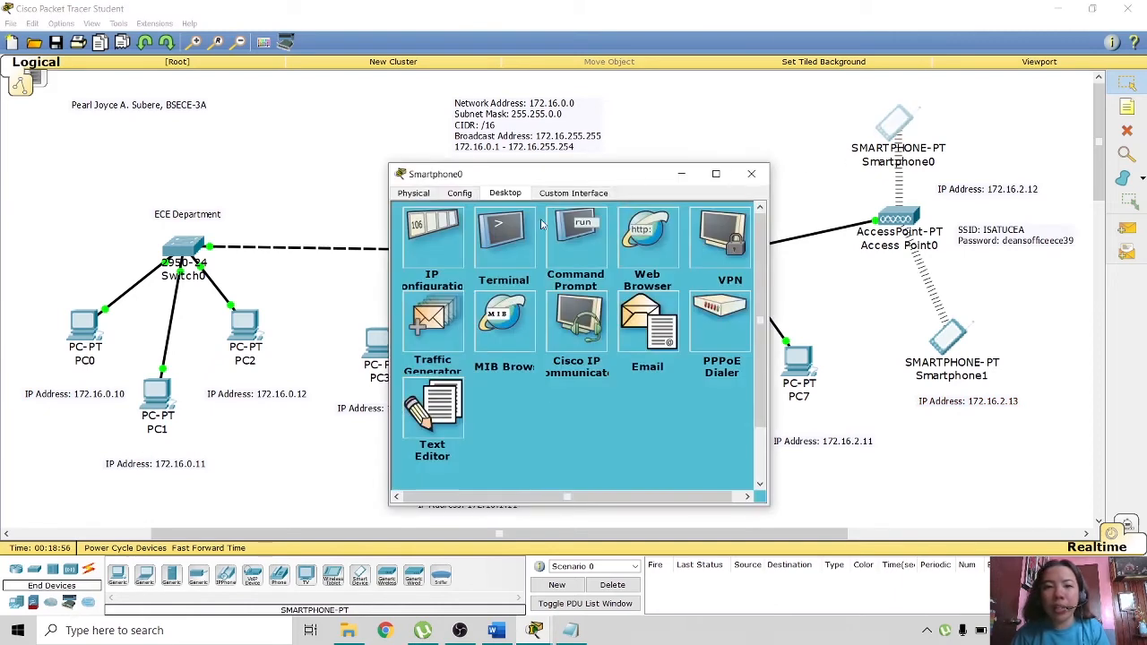
left_click(430, 247)
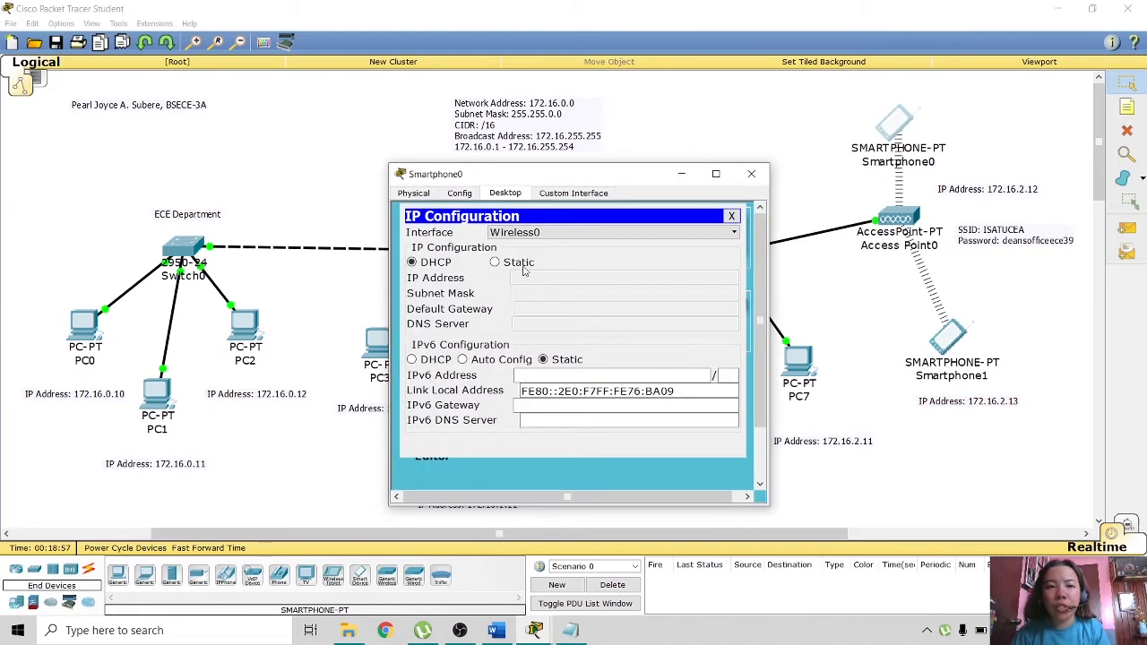
left_click(496, 261)
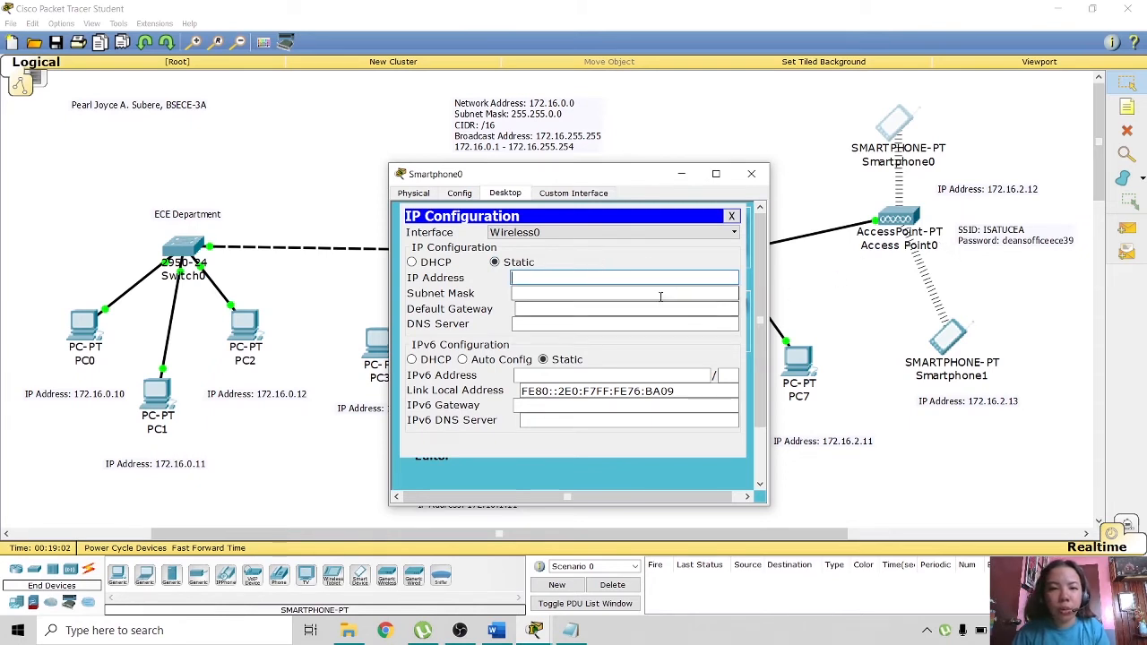
key("ctrl+v")
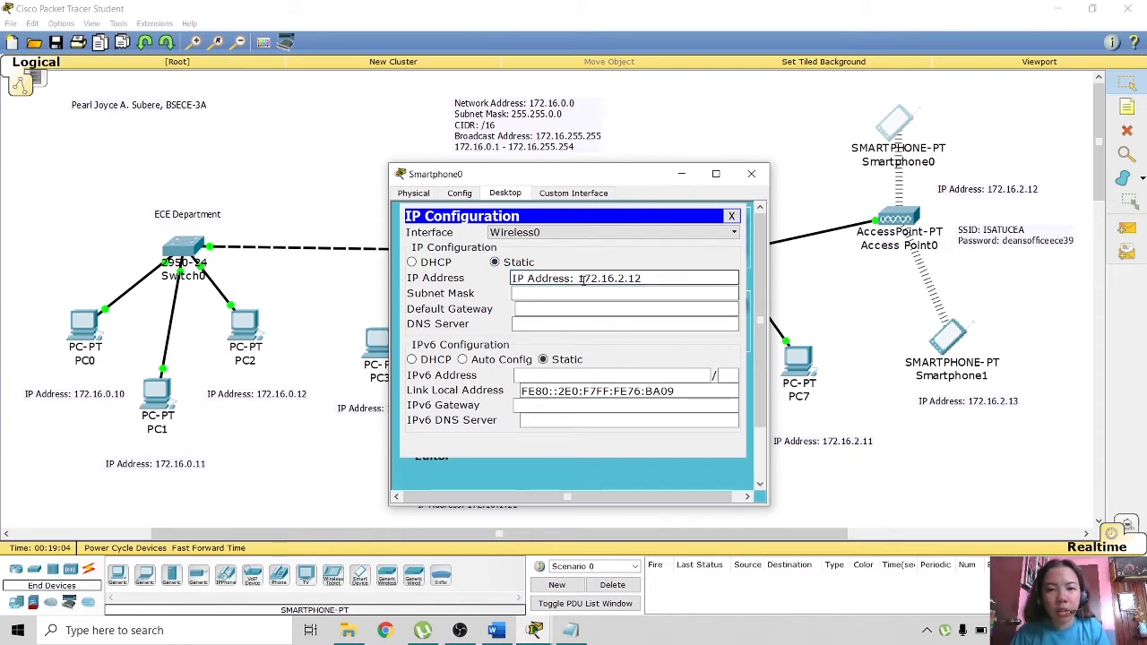
double_click(587, 278)
left_click_drag(578, 279, 508, 279)
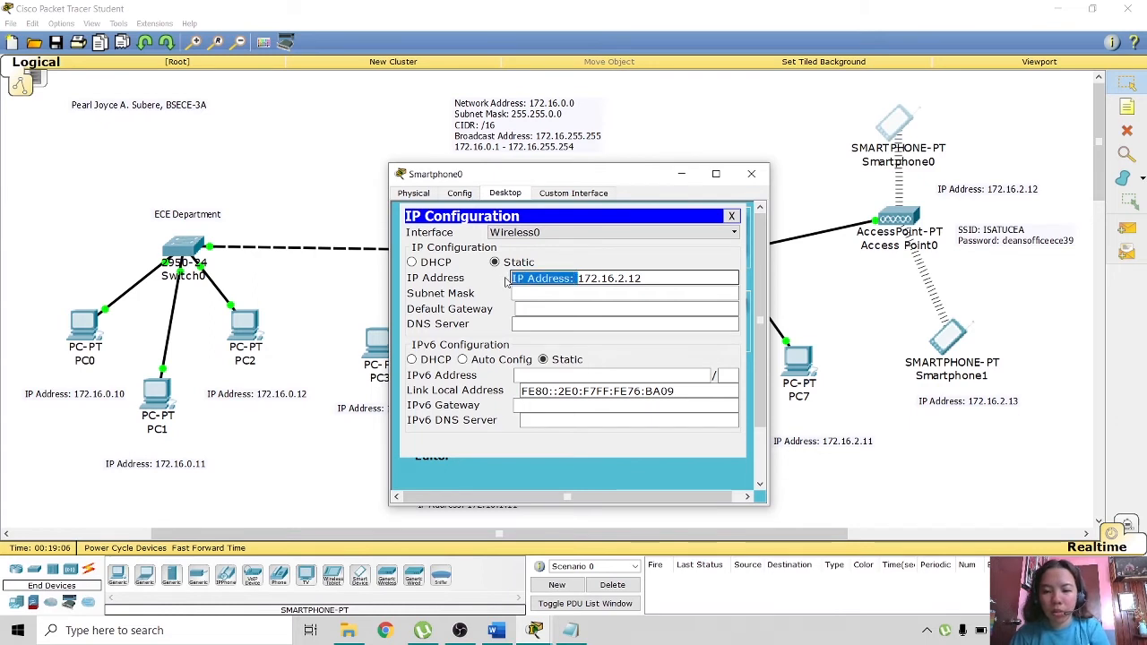
key("BackSpace")
left_click(563, 295)
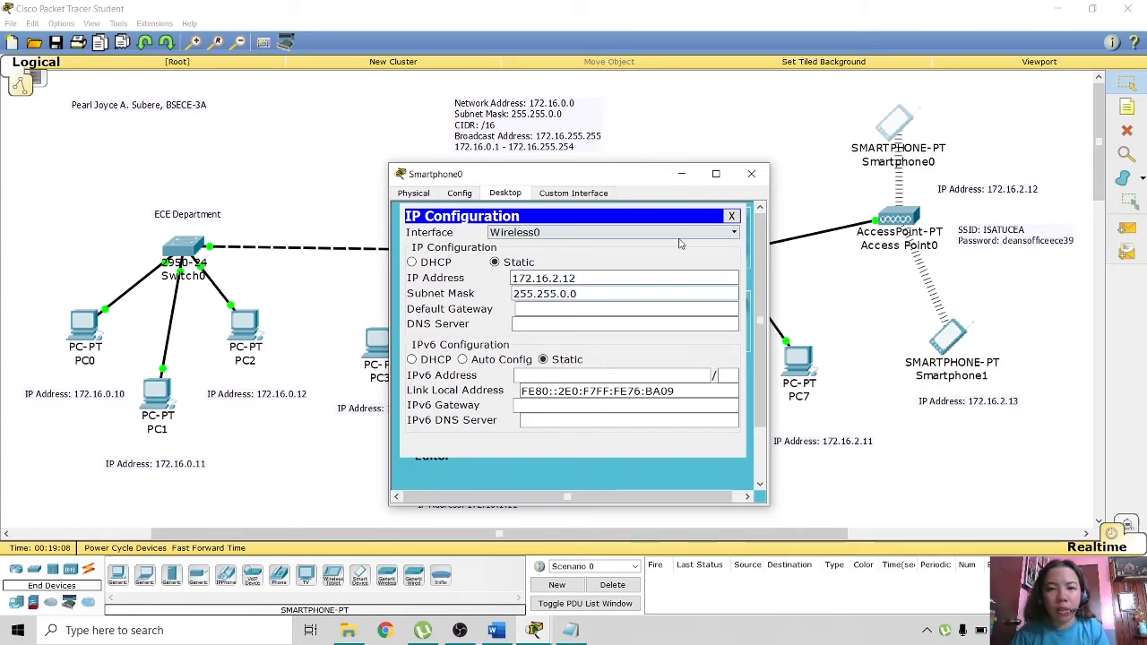
left_click(732, 217)
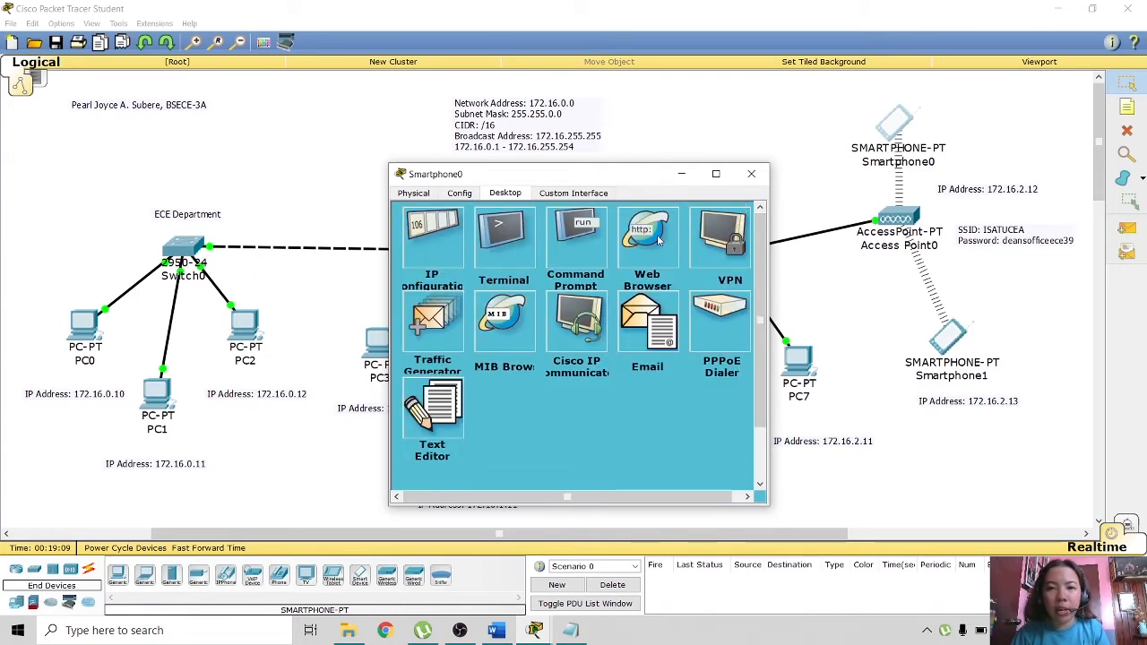
- Run ipconfig on Smartphone0 to confirm its new address
left_click(606, 247)
type("ipc")
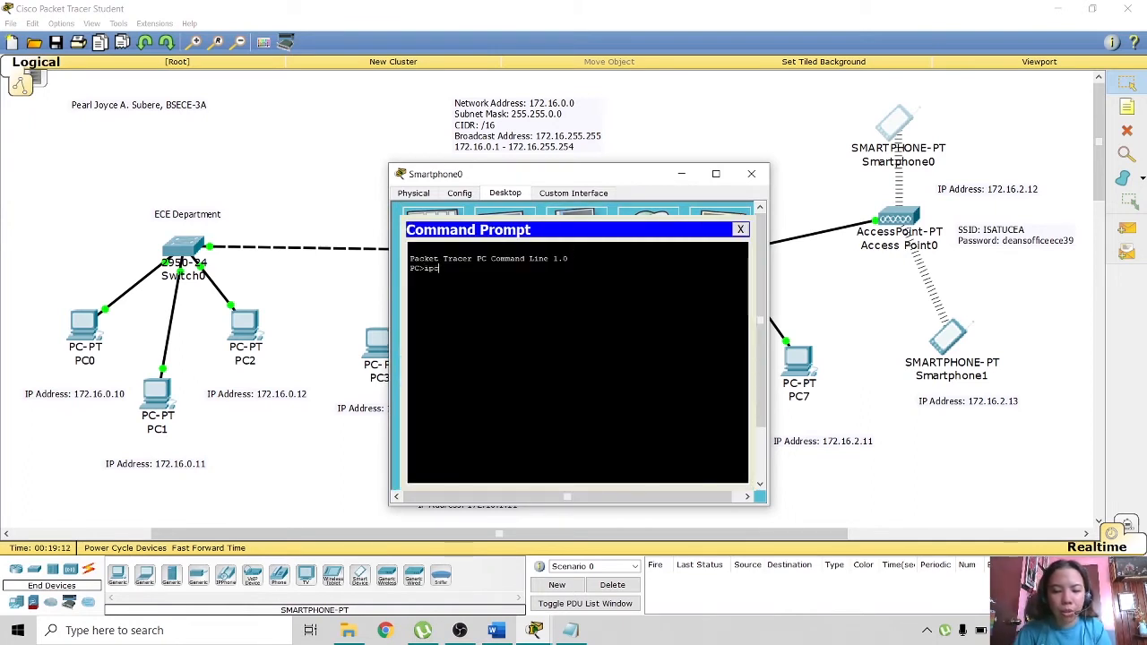
type("onfig")
key("Return")
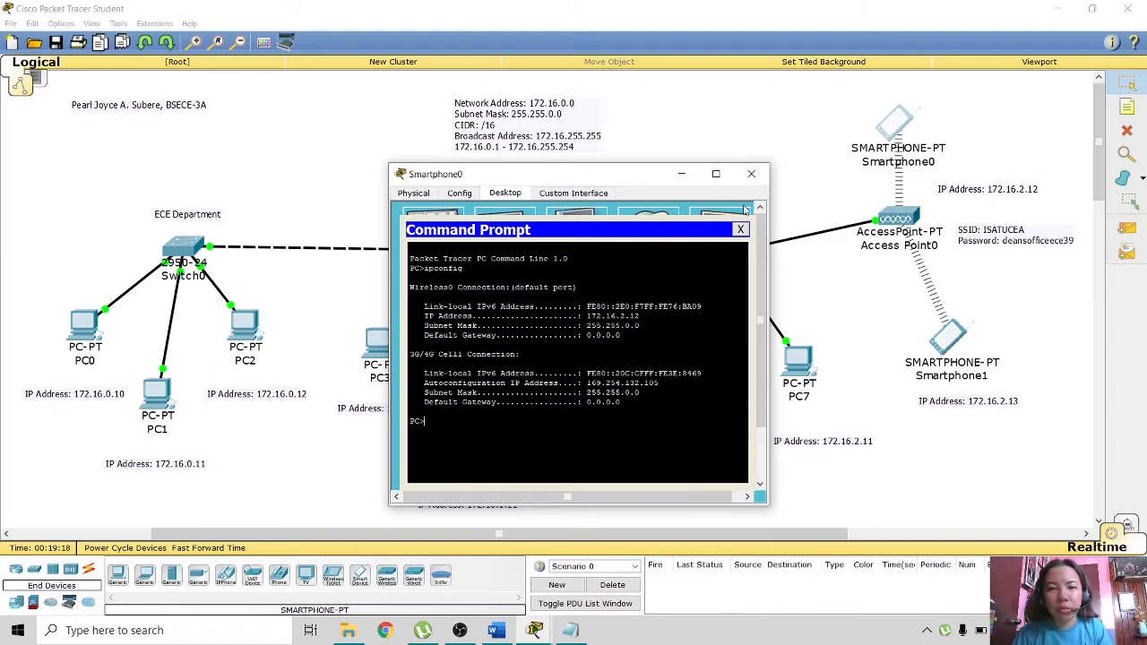
left_click(751, 174)
- Switch Smartphone1's IP Configuration to Static
left_click(948, 338)
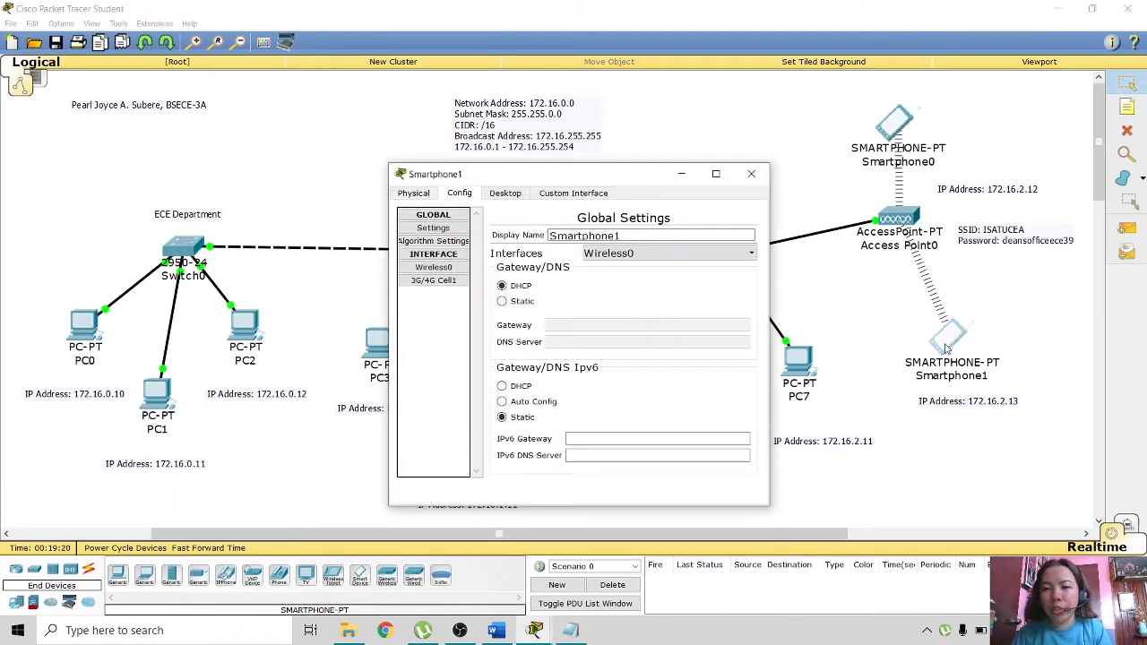
left_click(505, 193)
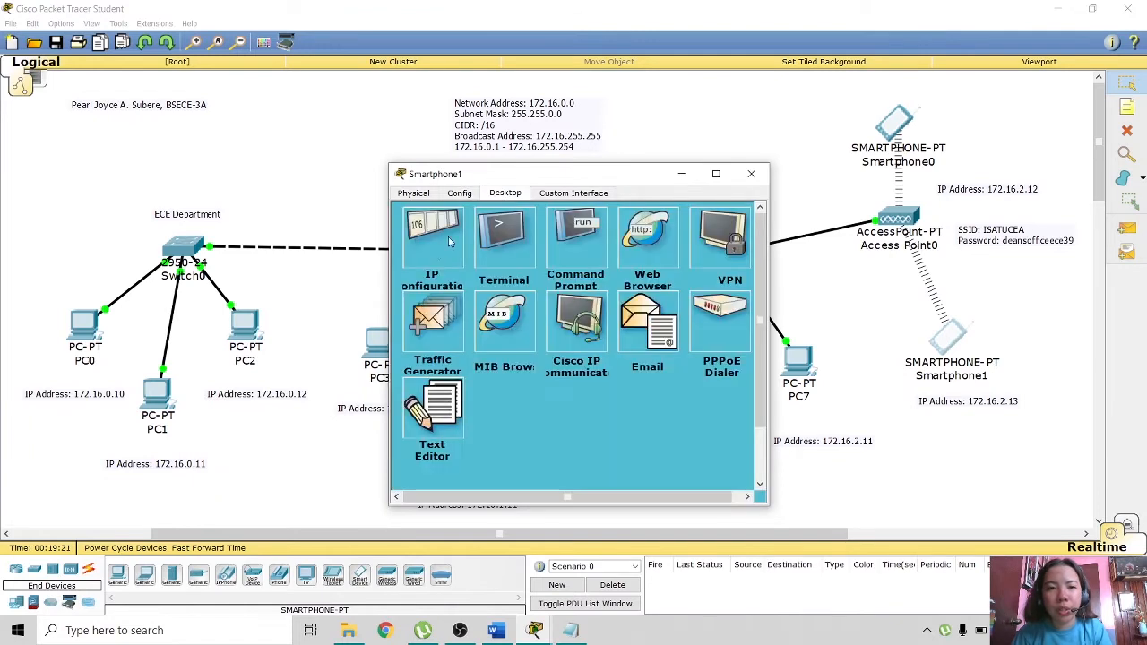
left_click(448, 237)
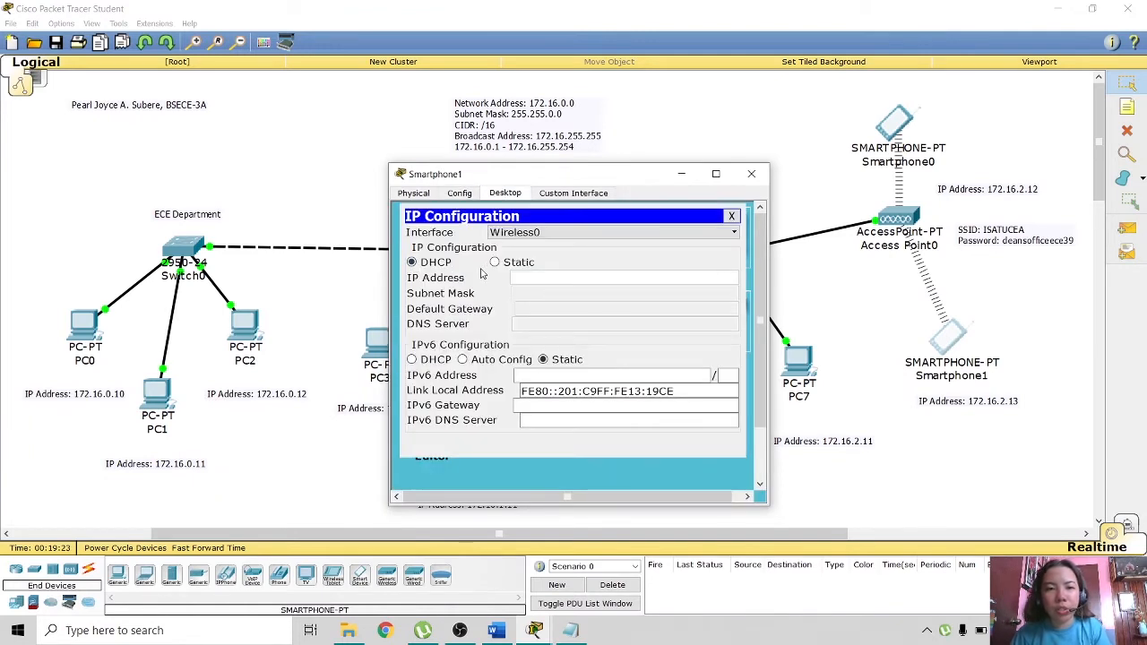
left_click(495, 262)
- Enter IP address 172.16.2.13 with subnet mask 255.255.0.0 for Smartphone1
left_click(578, 278)
key("ctrl+v")
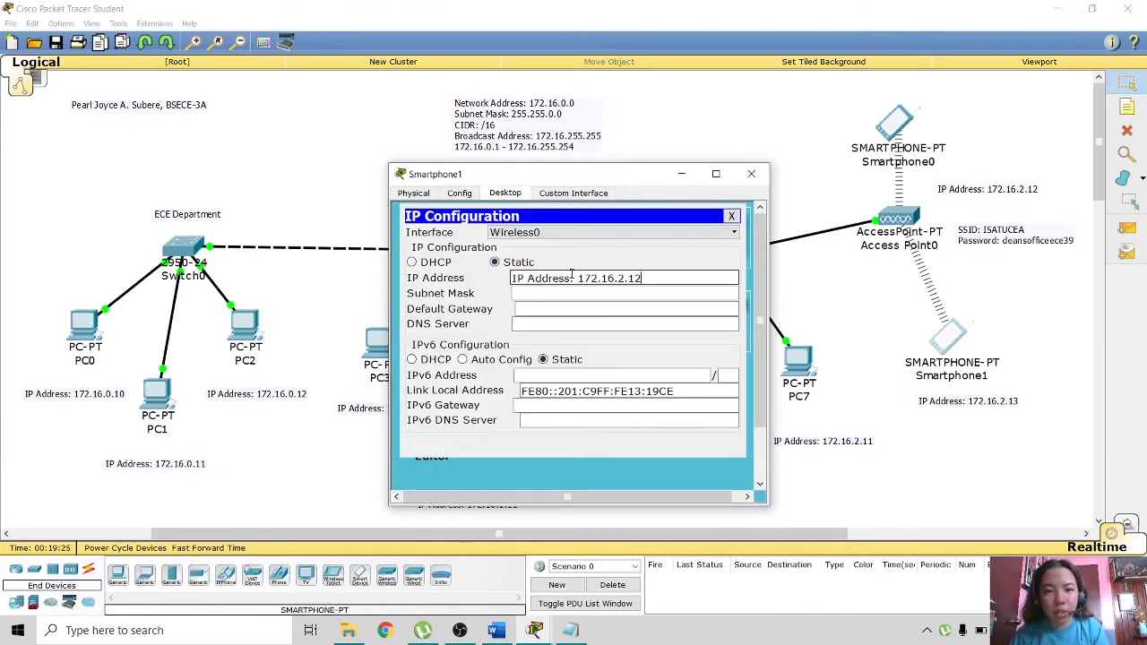
left_click_drag(579, 279, 476, 280)
key("BackSpace")
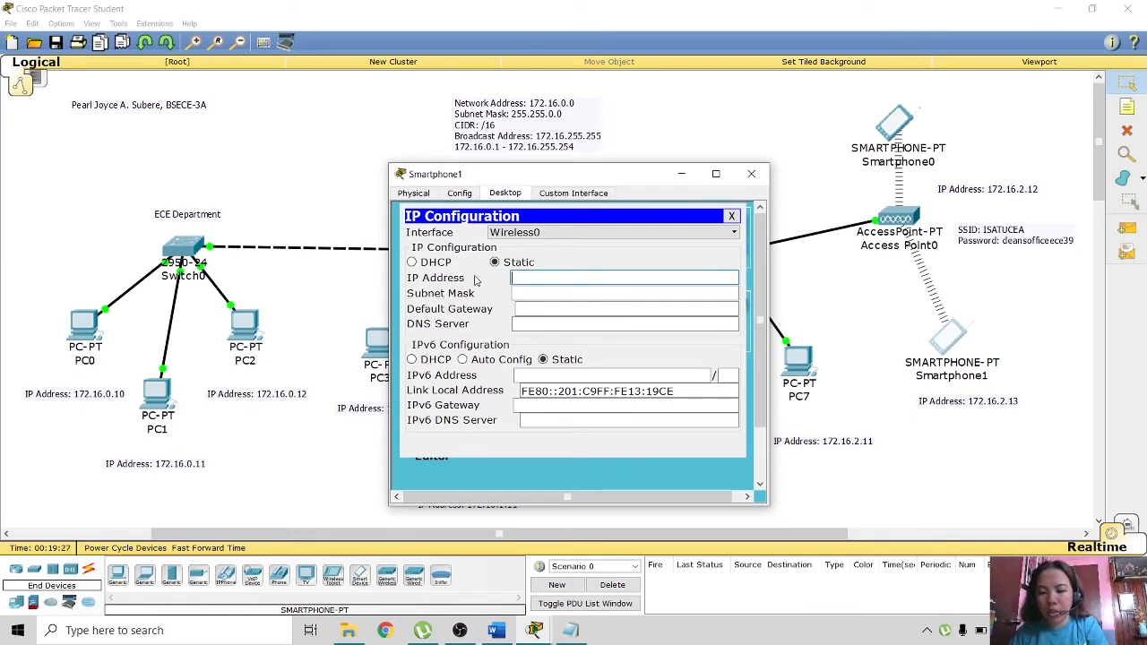
type("IP Address: 172.16.2.12")
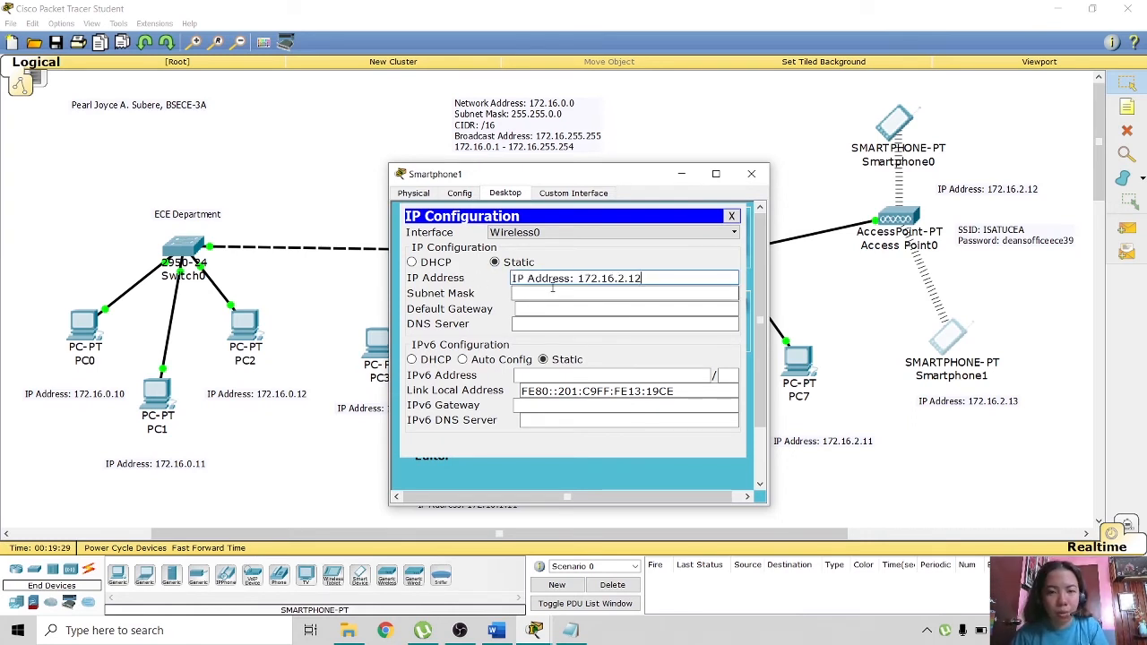
left_click(578, 278)
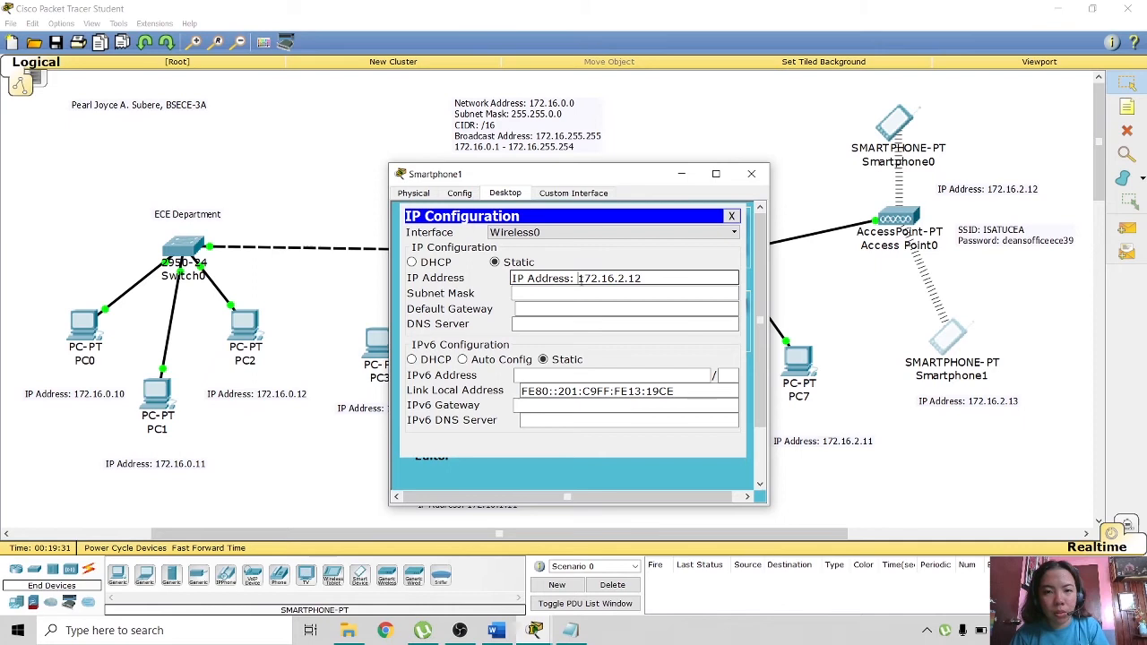
key("BackSpace")
key("BackSpace")
key("BackSpace")
key("BackSpace")
key("BackSpace")
key("BackSpace")
key("BackSpace")
key("BackSpace")
key("BackSpace")
key("BackSpace")
key("BackSpace")
key("BackSpace")
left_click(608, 281)
key("BackSpace")
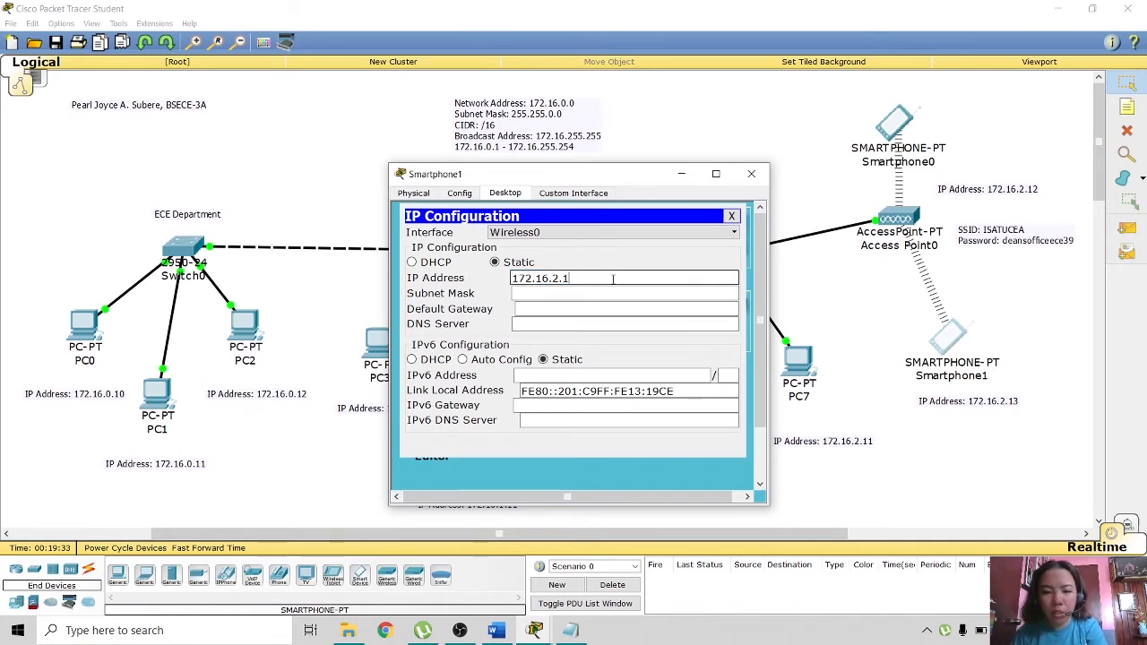
type("3")
key("Tab")
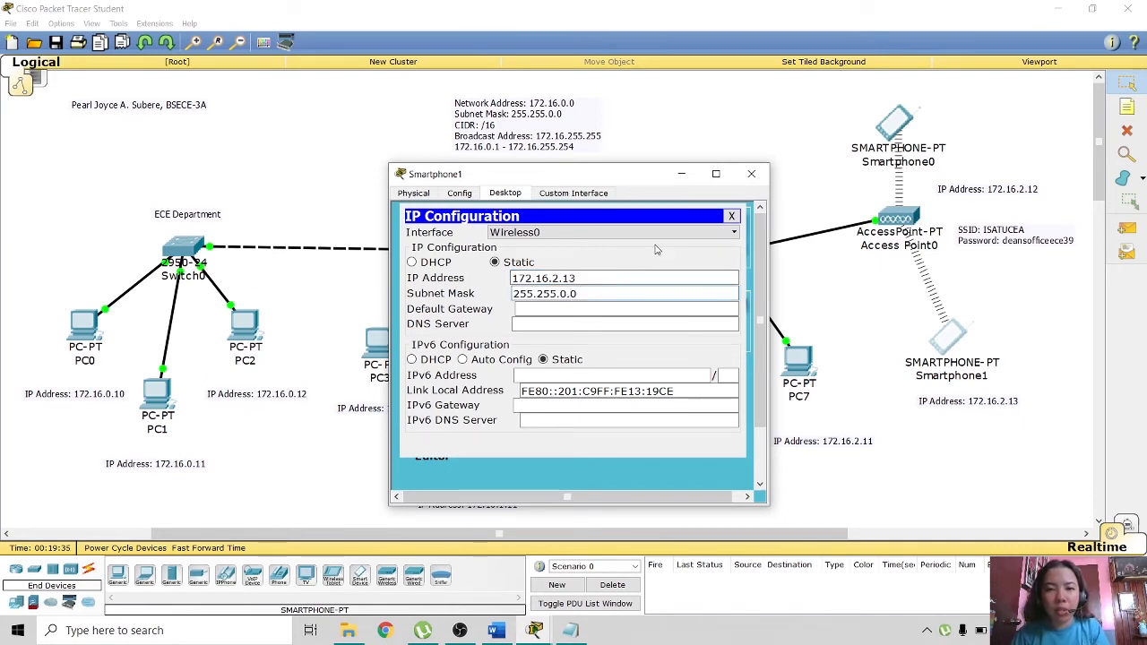
left_click(731, 217)
- Run ipconfig on Smartphone1 to confirm 172.16.2.13 and mask 255.255.0.0
left_click(504, 235)
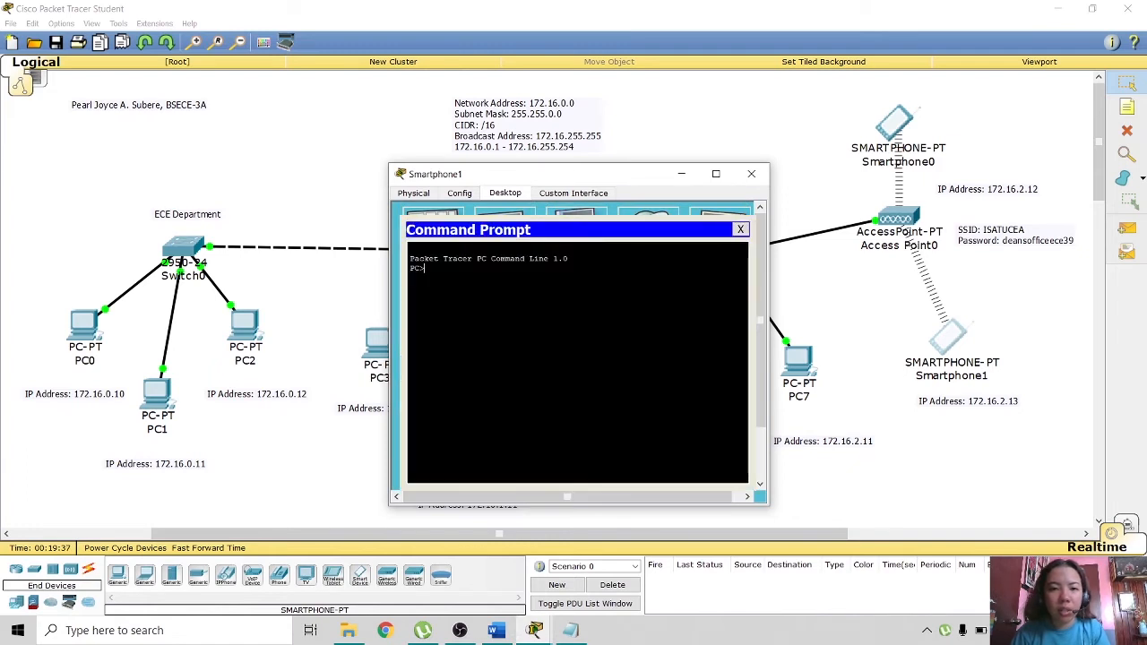
type("ipco")
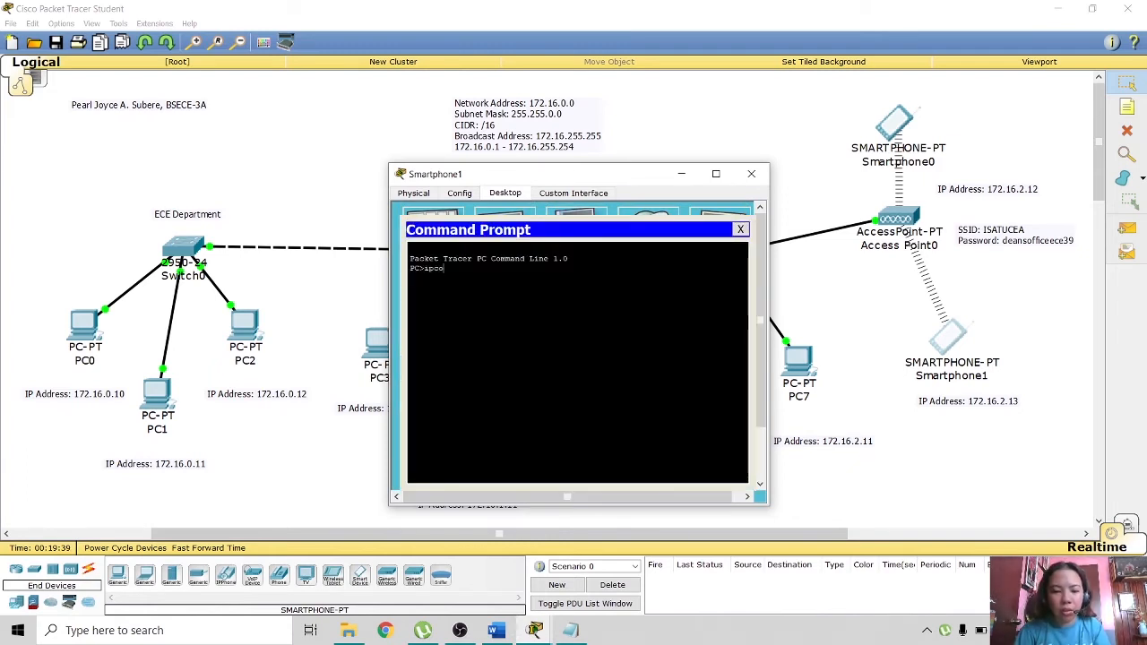
type("nfig")
key("Return")
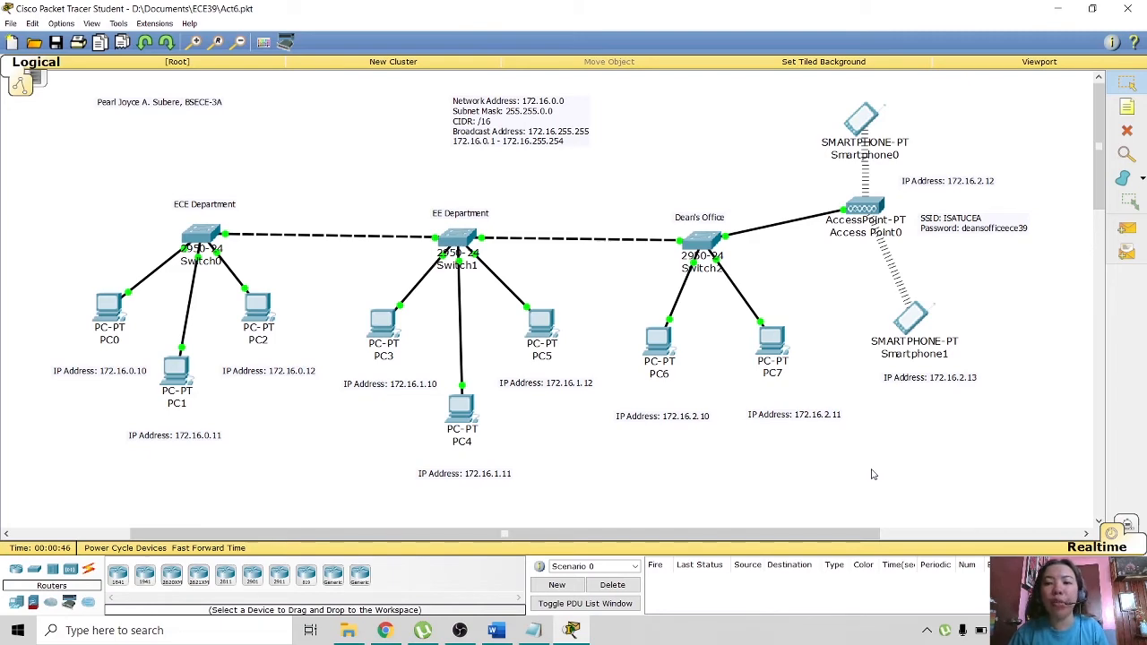
- Ping PC0 at 172.16.0.10 from Smartphone1, getting 4 of 4 replies
left_click(914, 322)
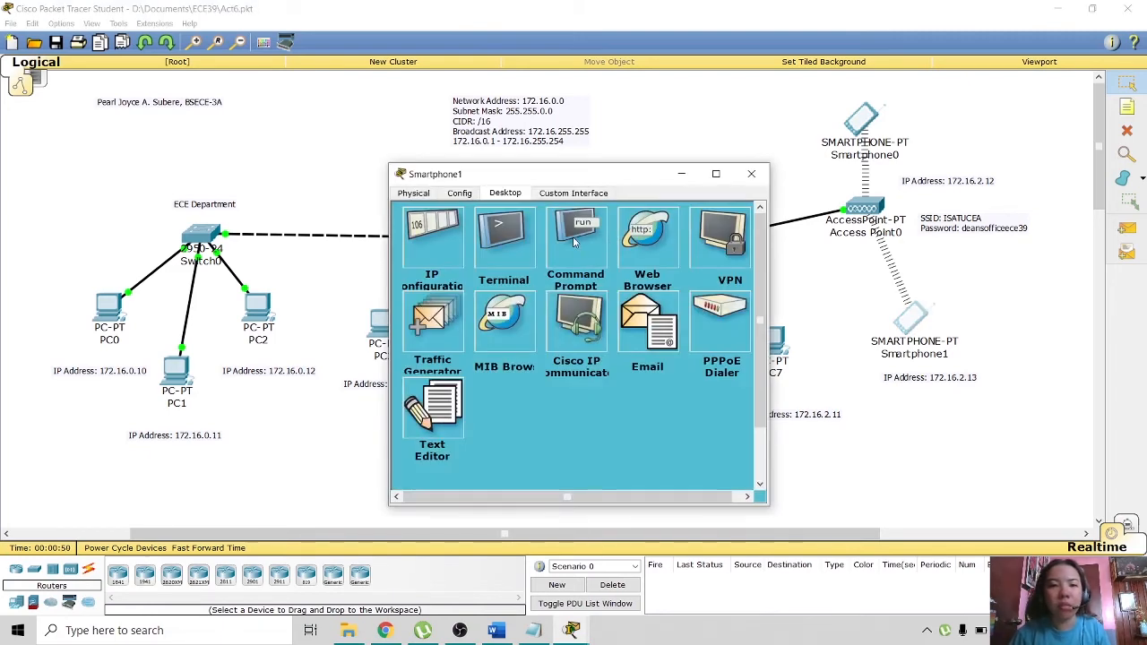
left_click(578, 241)
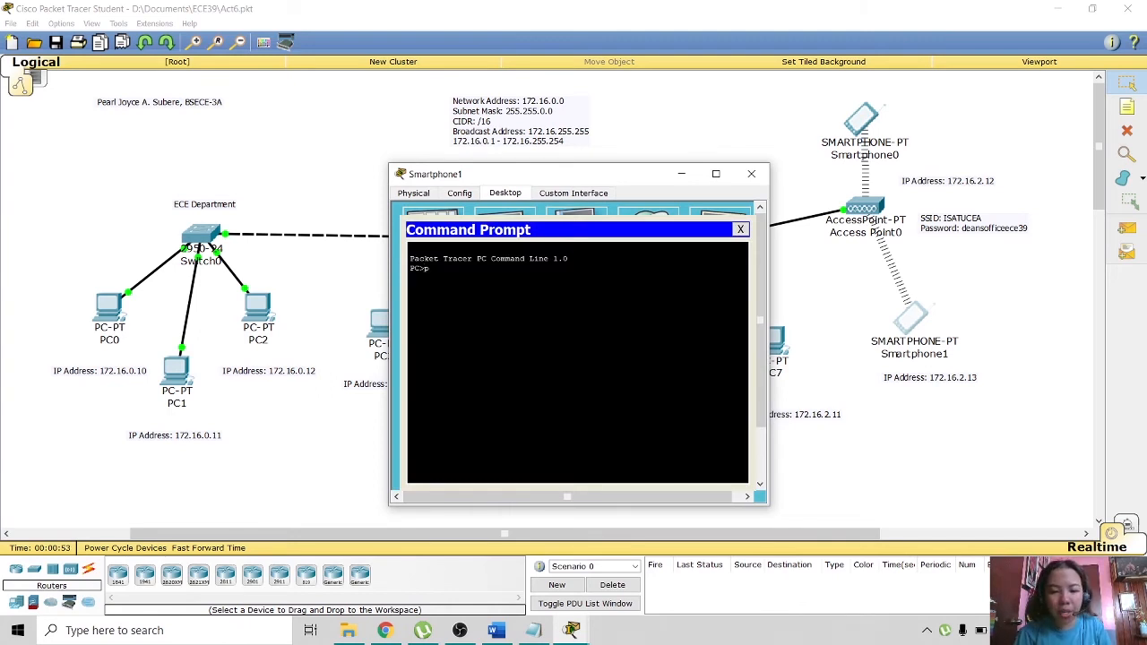
type("ping")
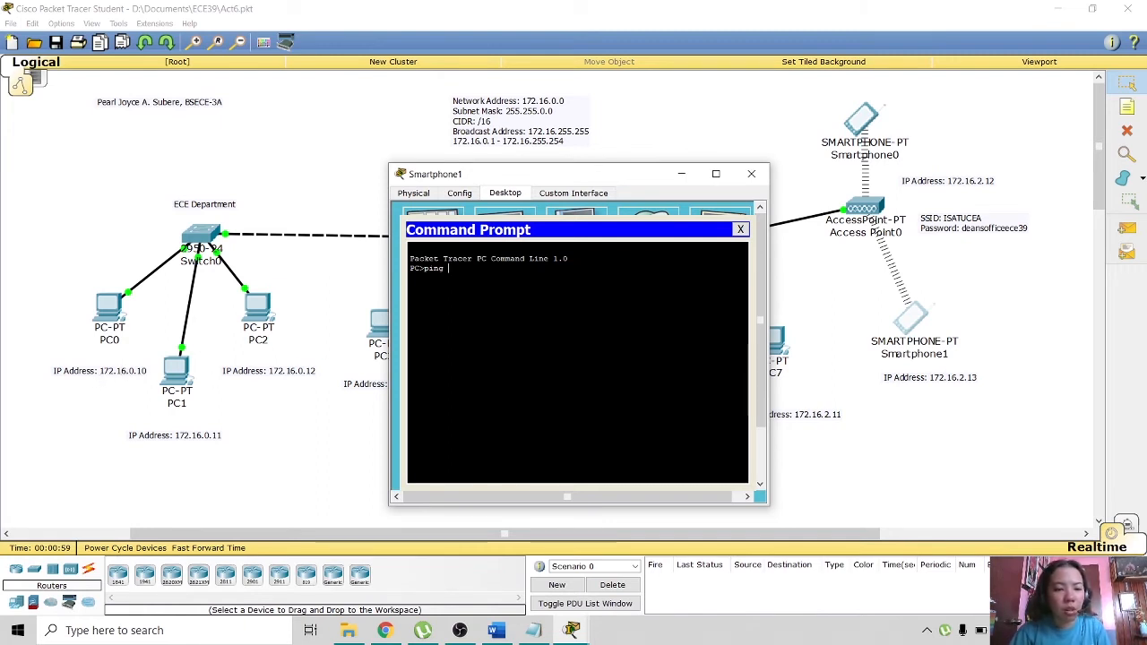
type(" 172.16.0.10")
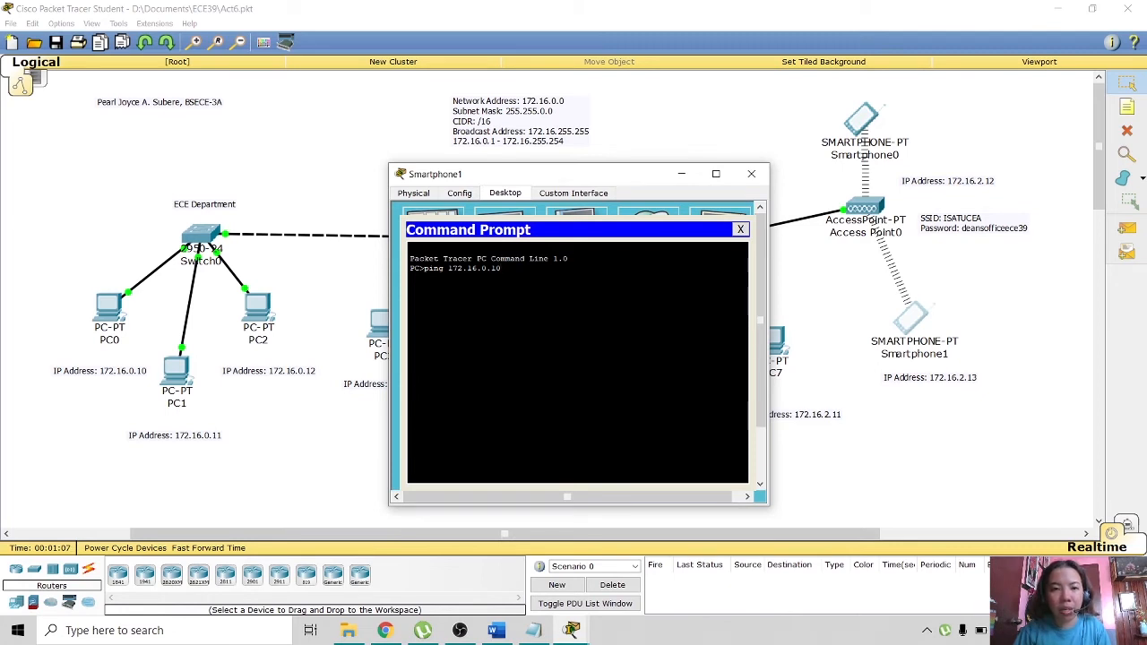
key("Return")
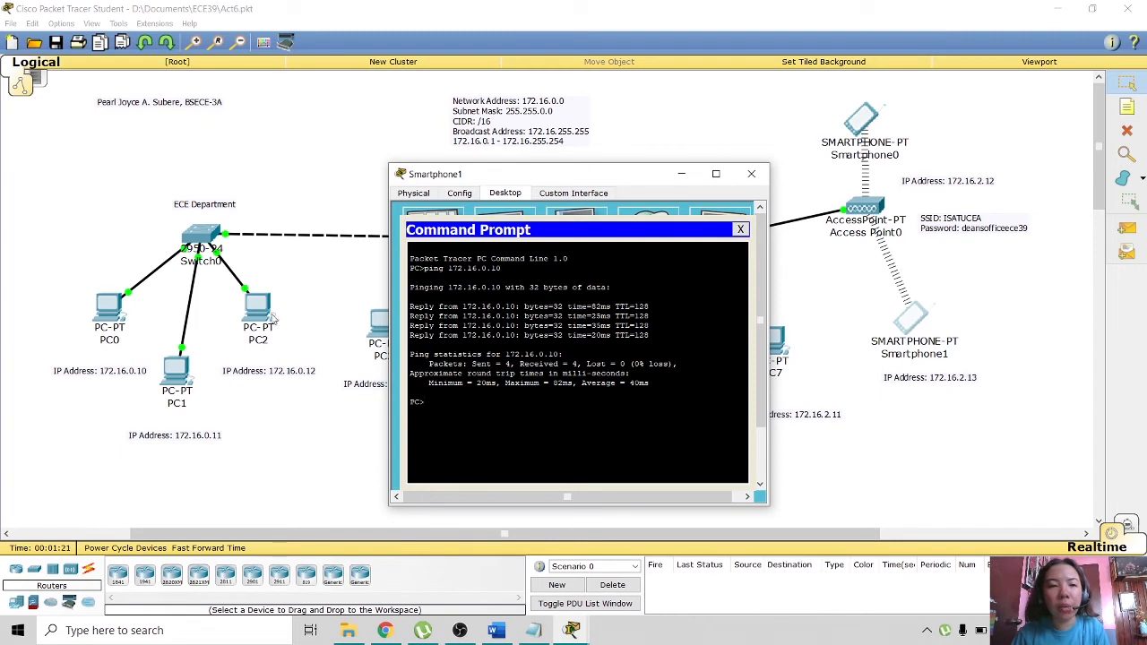
left_click(744, 177)
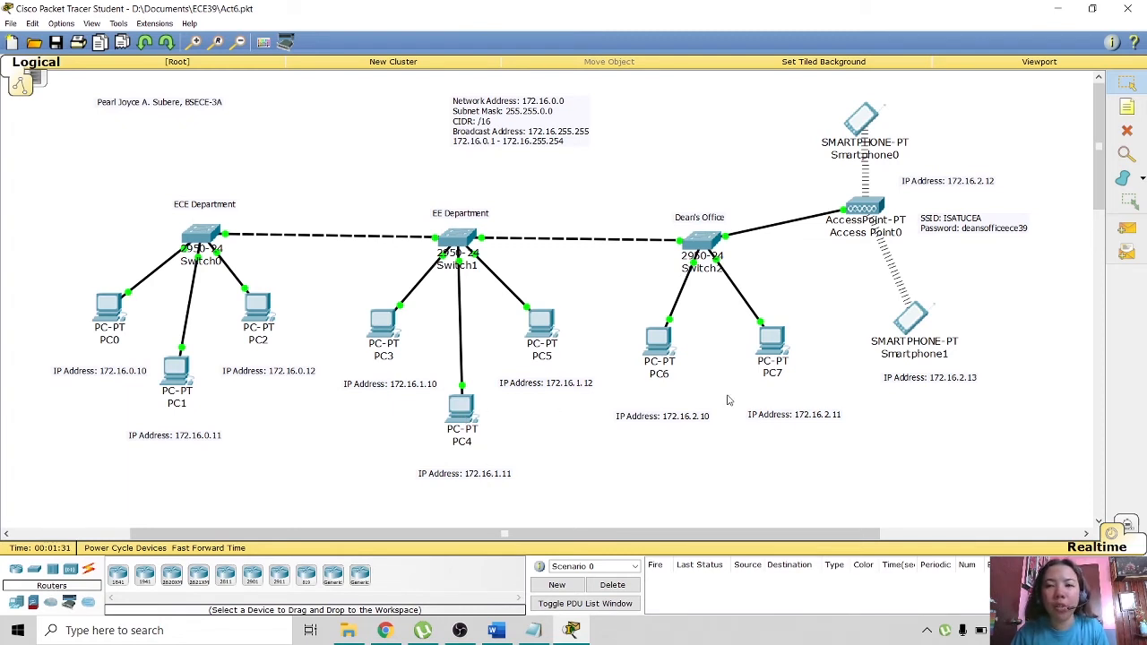
- From Smartphone0's command prompt, ping PC4 at 172.16.1.11 for 4 of 4 replies, then close it
left_click(862, 118)
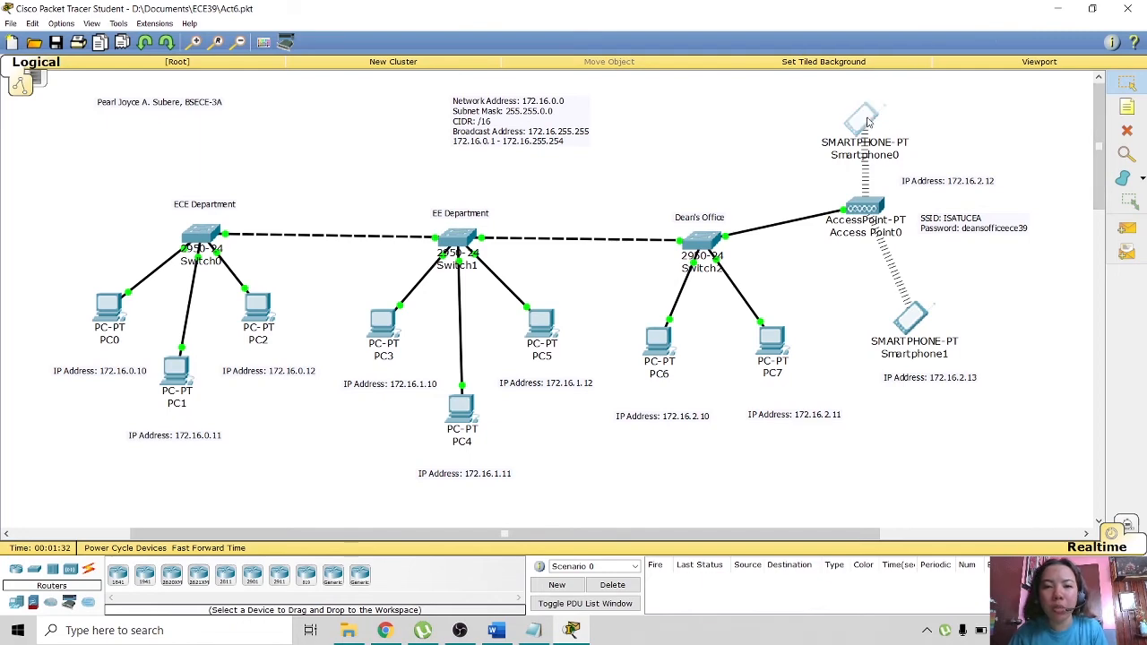
left_click(505, 193)
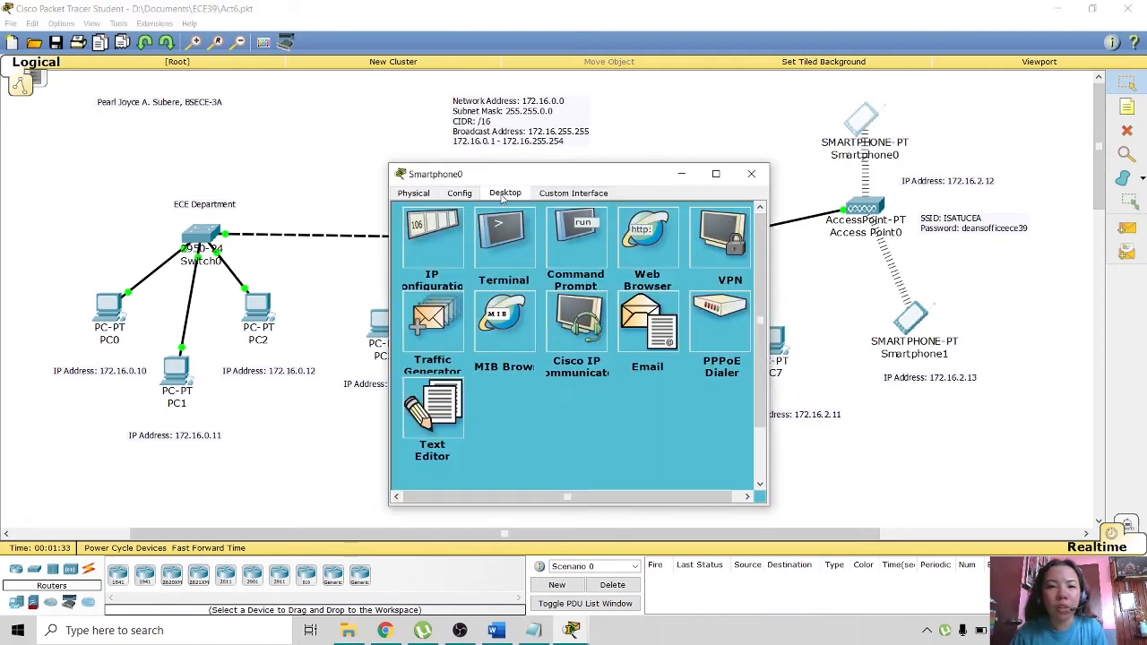
left_click(584, 235)
left_click_drag(609, 177, 818, 148)
type("ping")
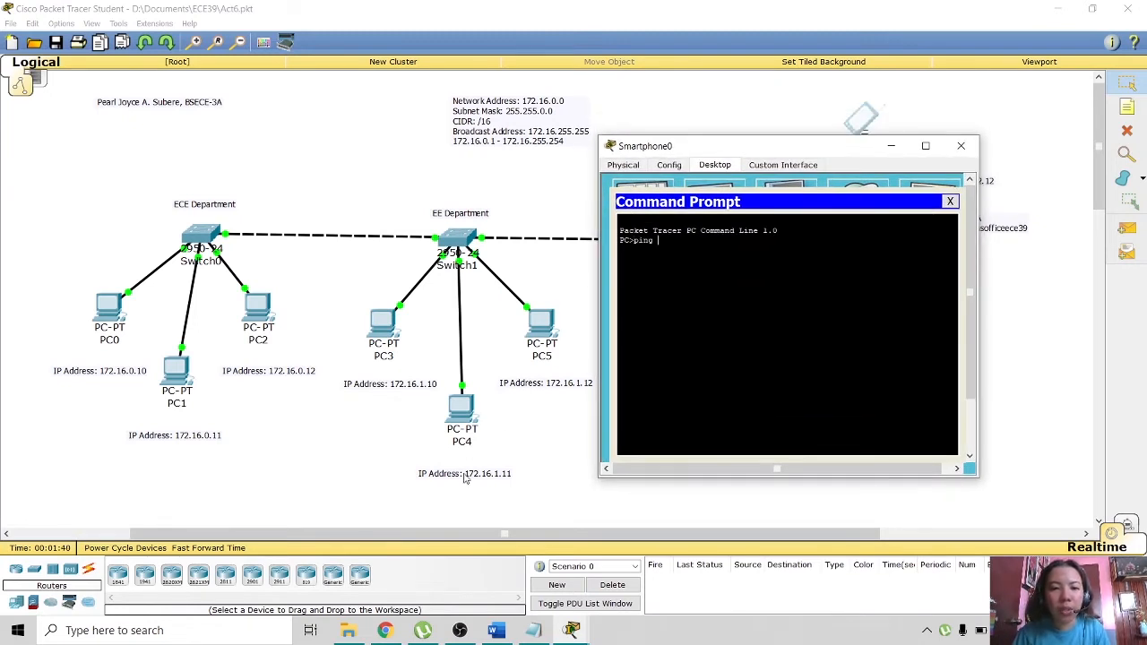
type(" 1")
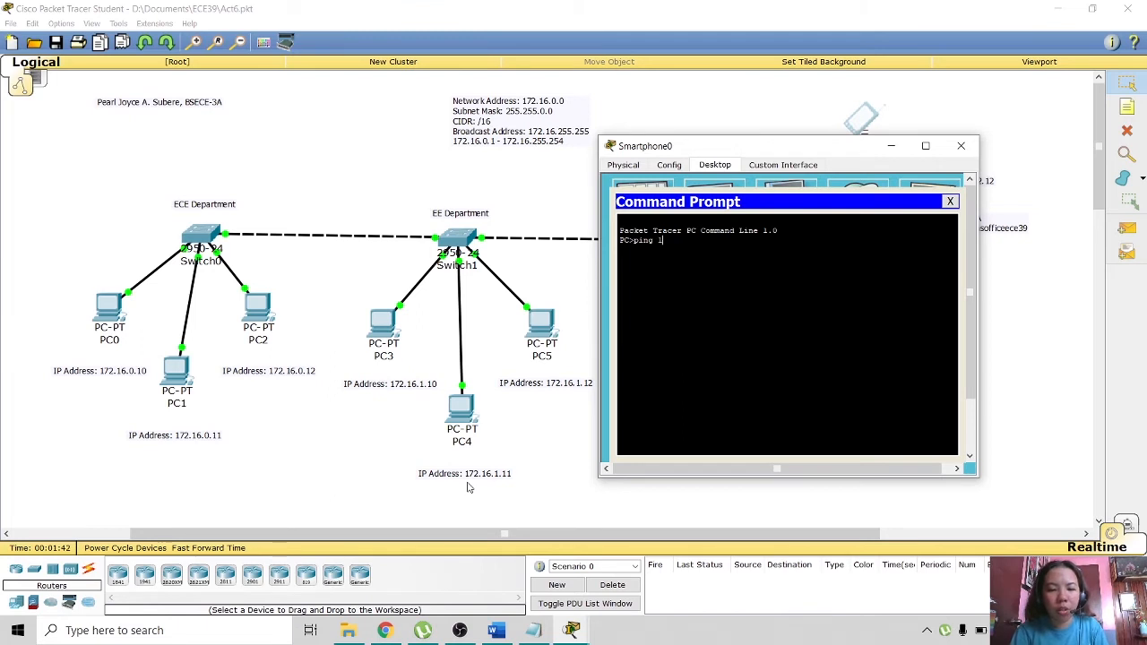
type("72.16.1.11")
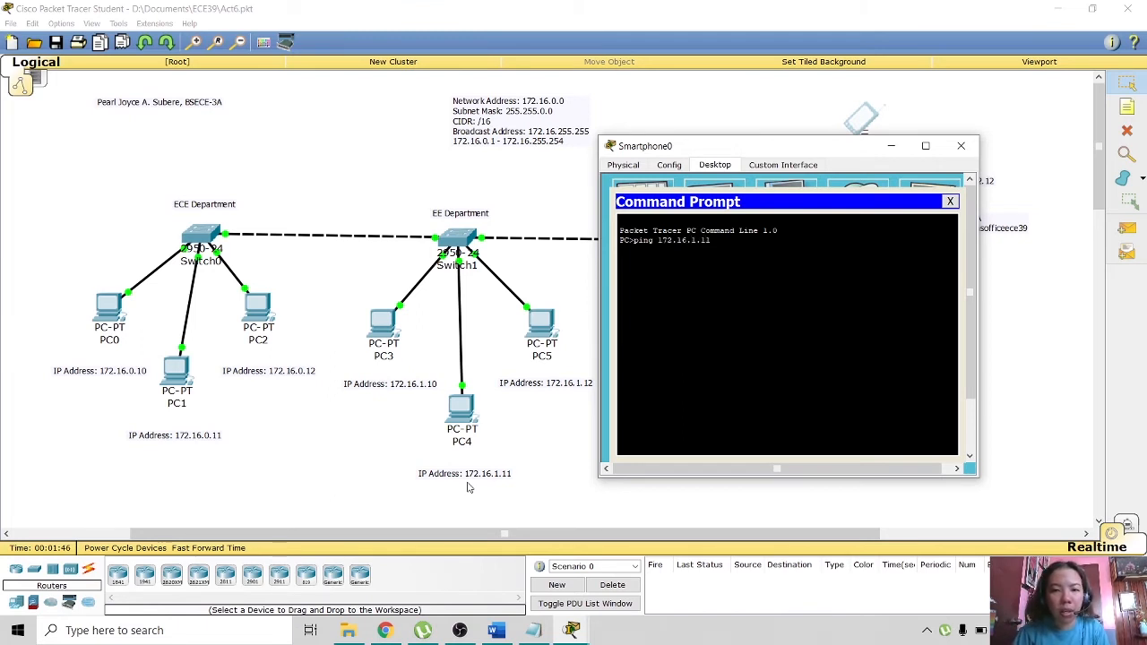
key("Return")
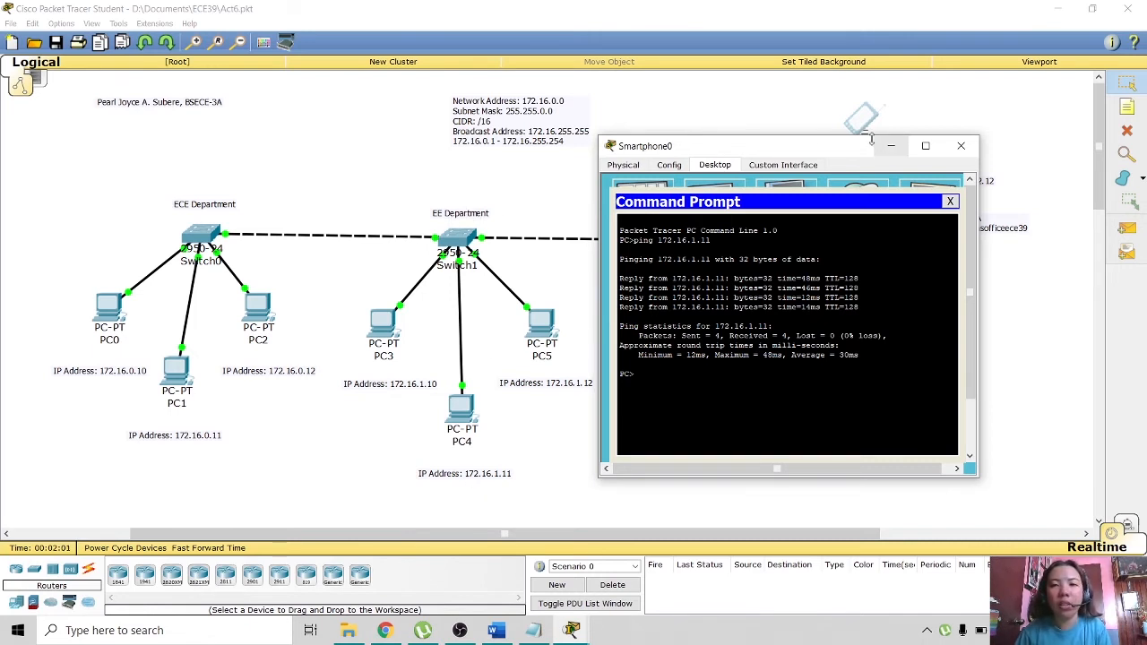
left_click_drag(810, 144, 851, 188)
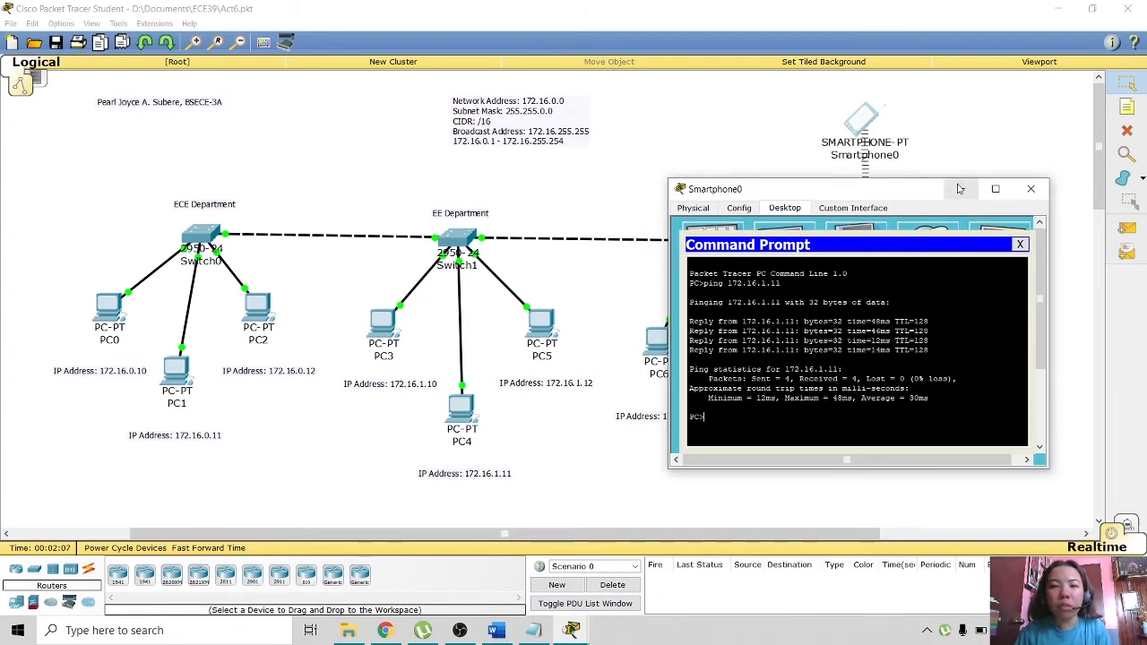
left_click(1031, 188)
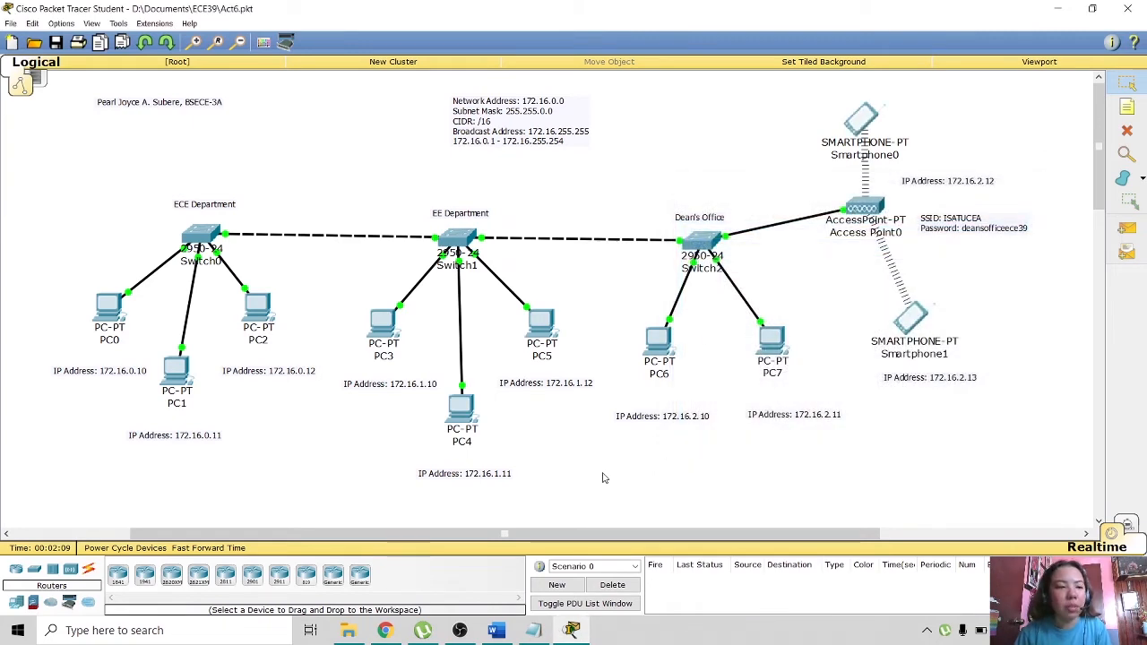
- Place a Server-PT above the ECE Department switch
left_click(16, 603)
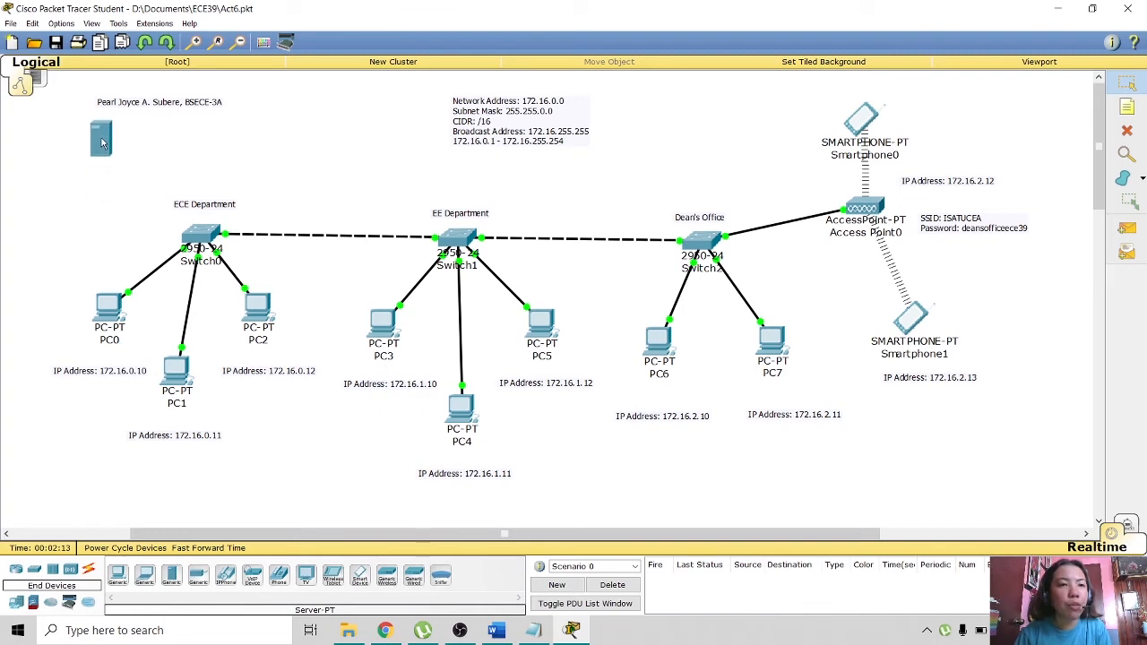
left_click(136, 161)
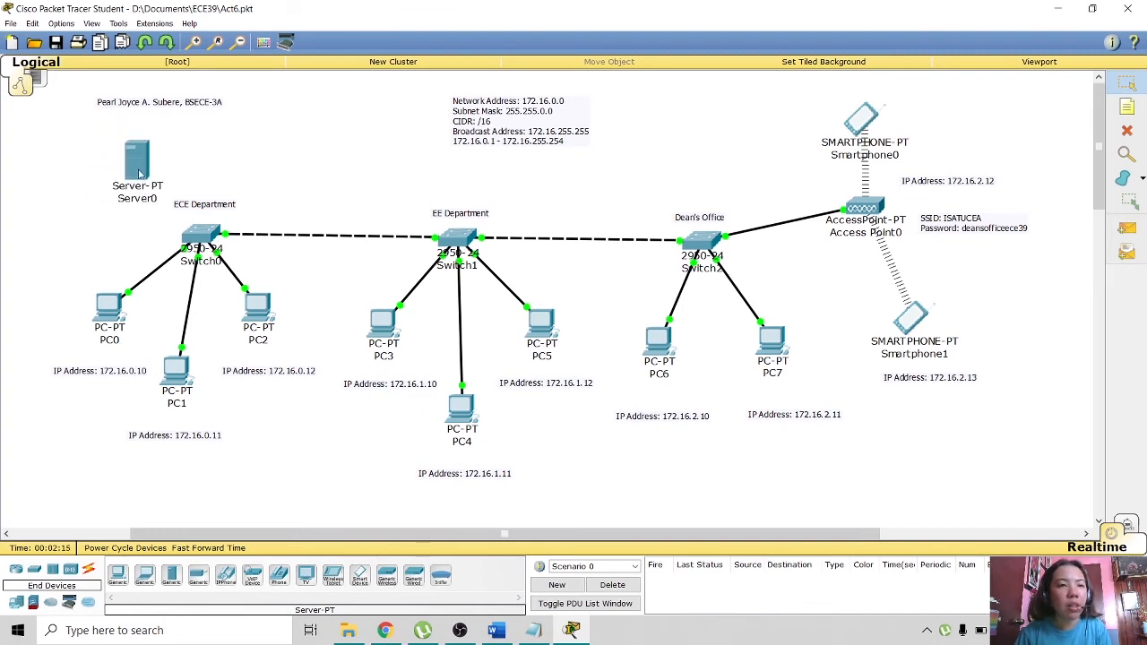
left_click_drag(139, 168, 106, 148)
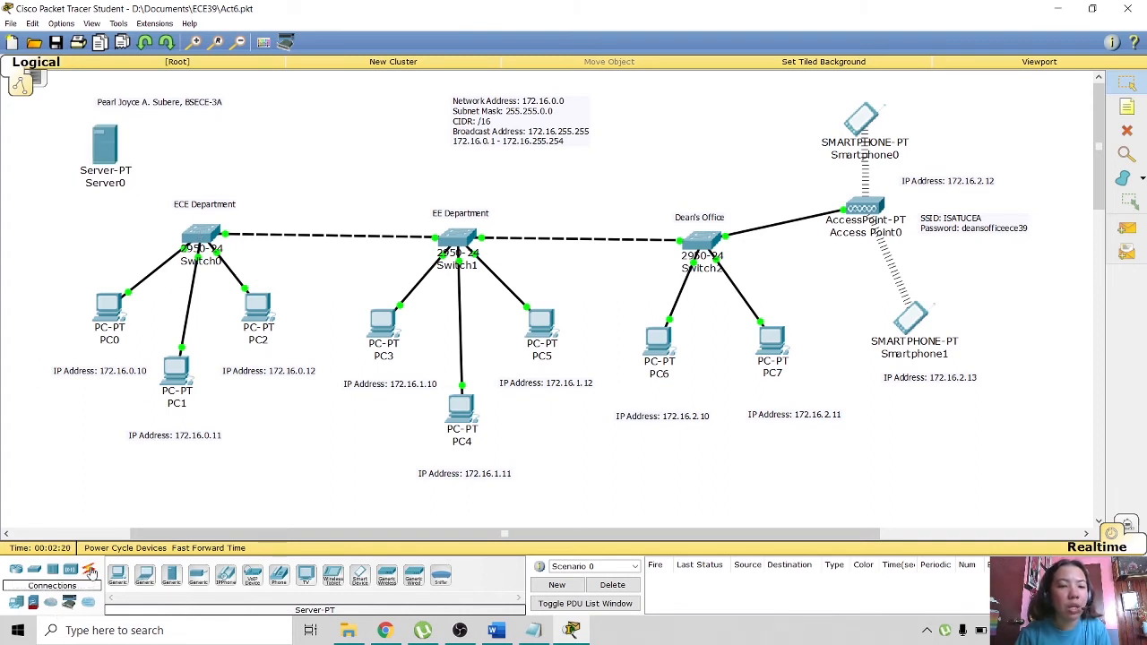
- Cable Server0's FastEthernet0 to Switch0's Fa0/1 with a copper straight-through cable, then open Server0
left_click(88, 570)
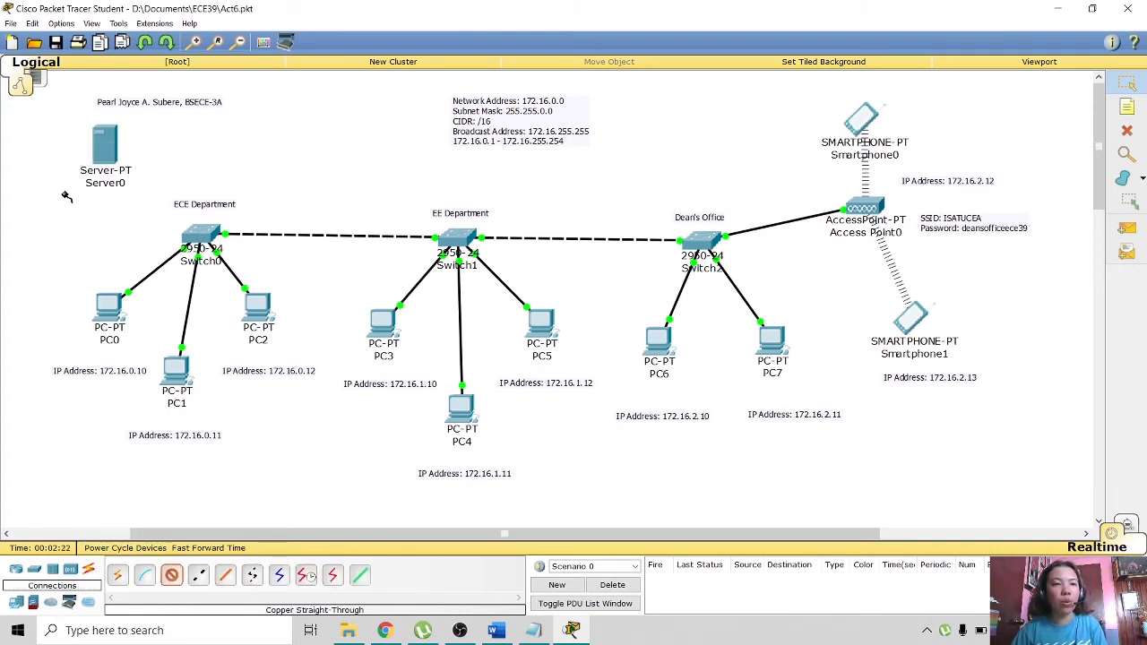
left_click(114, 145)
left_click(148, 152)
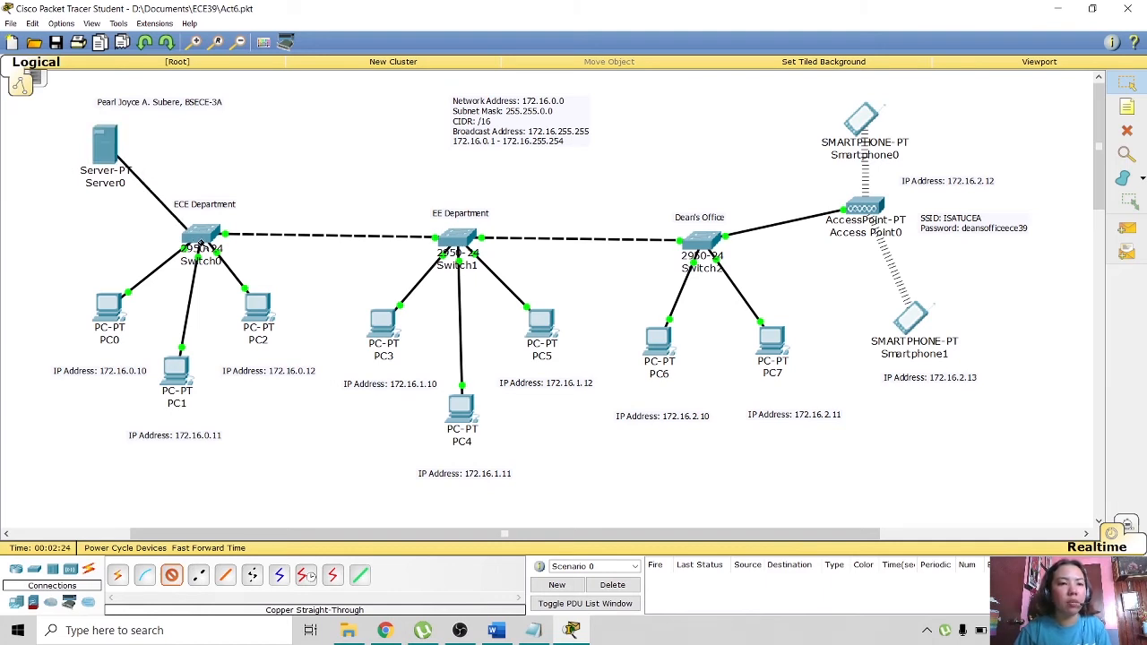
left_click(201, 235)
left_click(215, 260)
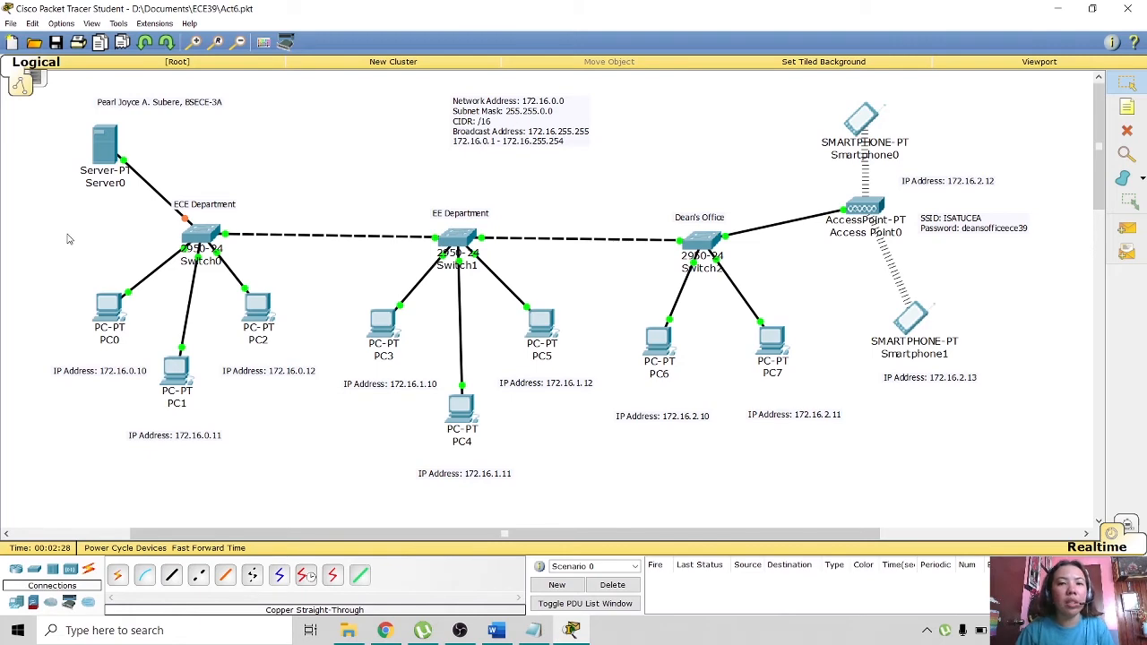
left_click(102, 154)
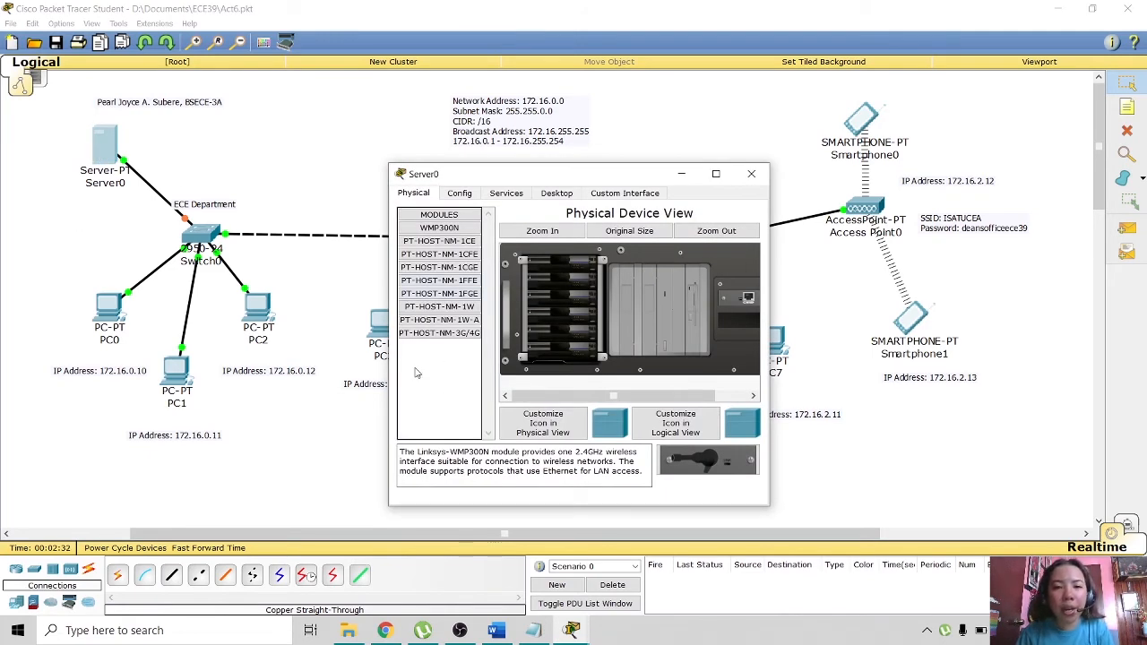
- Add 'Welcome to ECE40.' to Server0's HTTP index.html and save, overwriting the old file
left_click(461, 194)
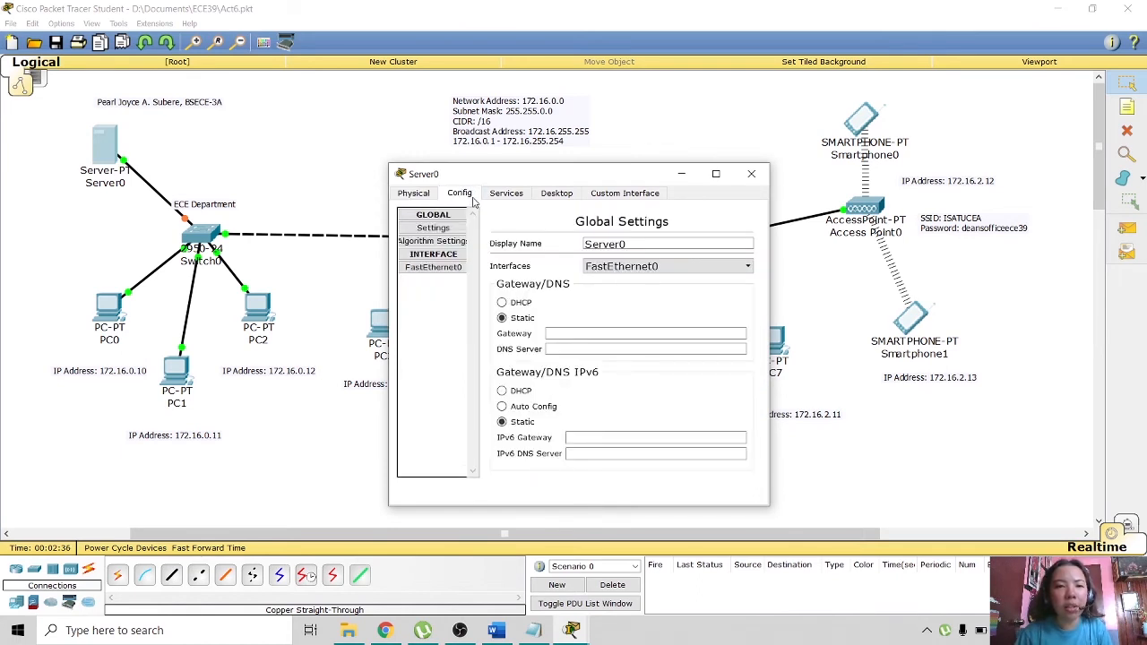
left_click(439, 255)
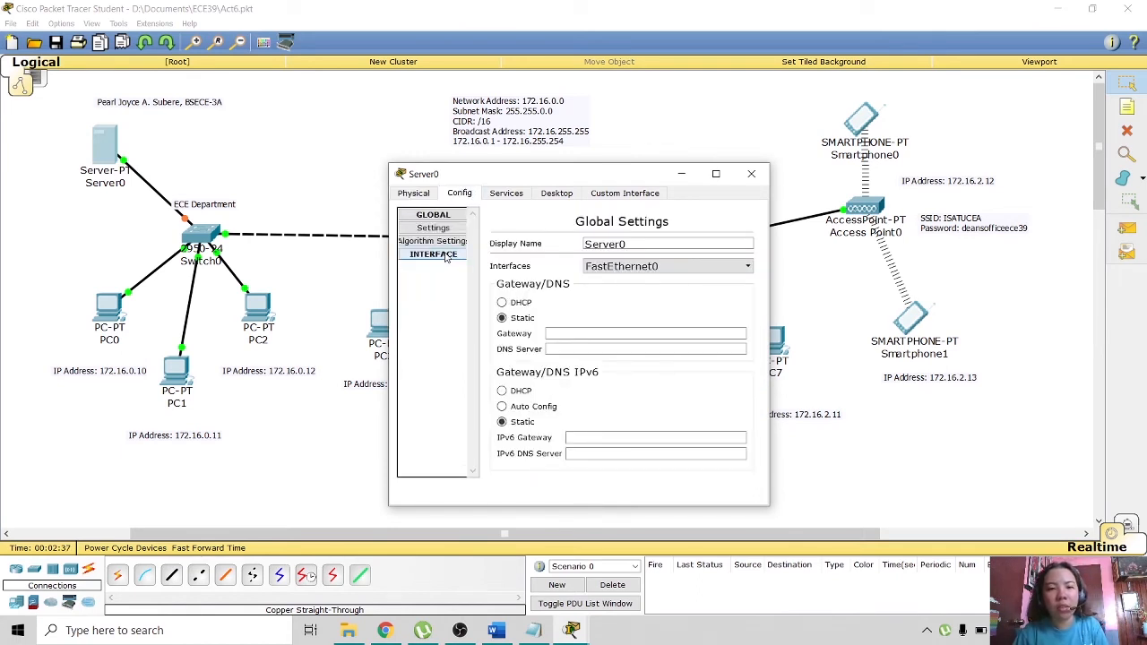
left_click(504, 195)
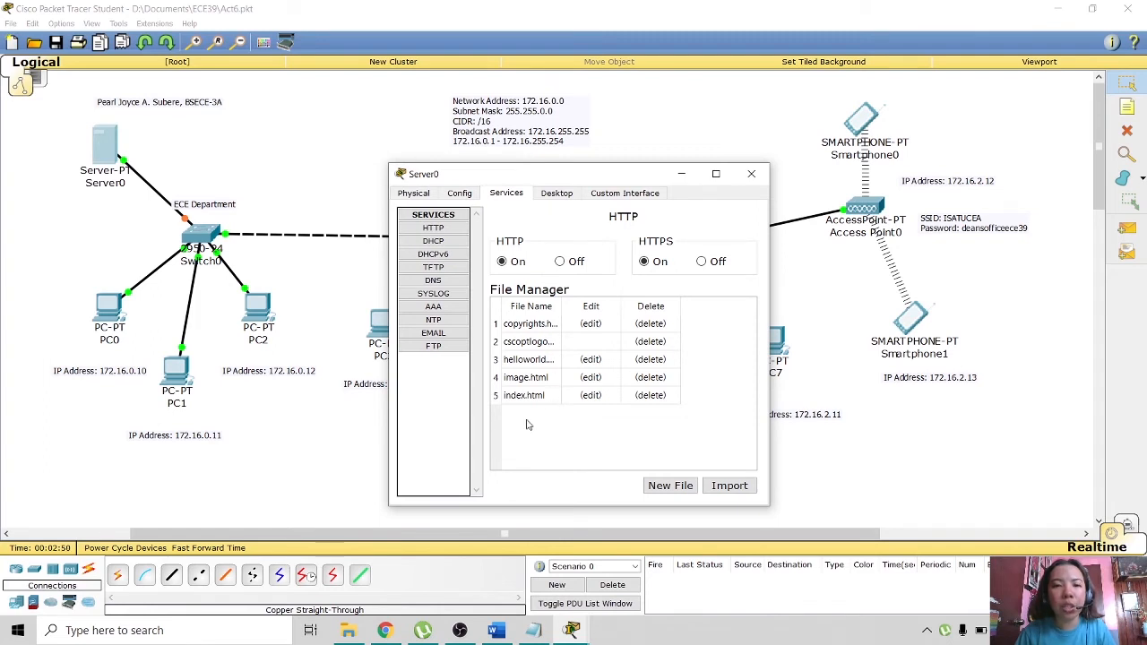
left_click(589, 396)
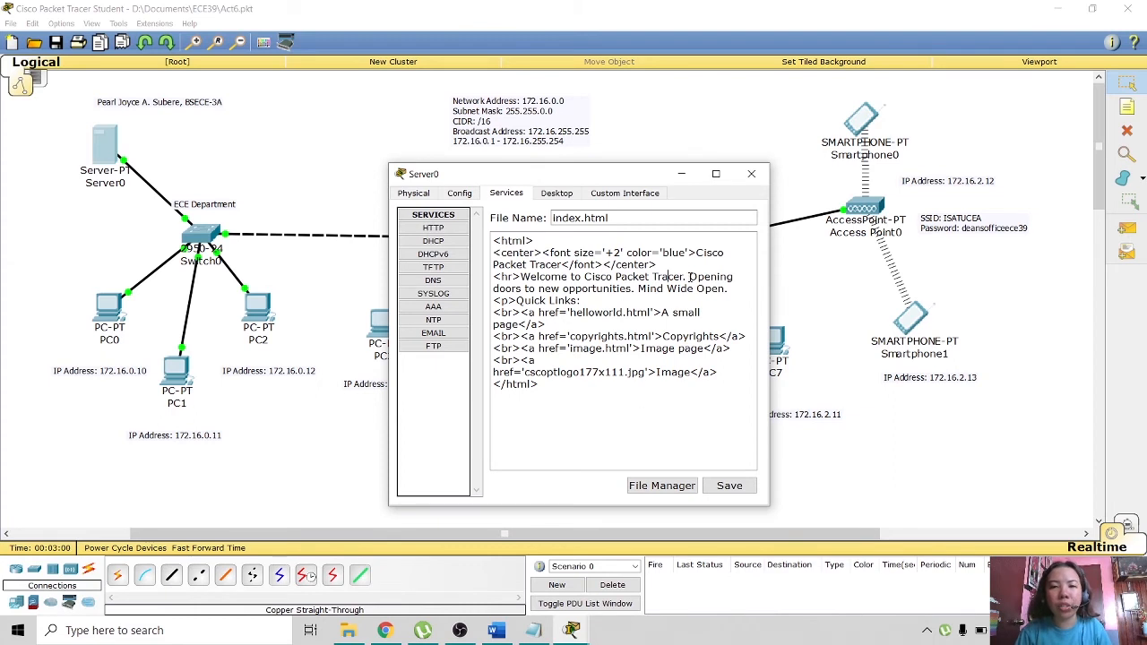
type("Welcome ")
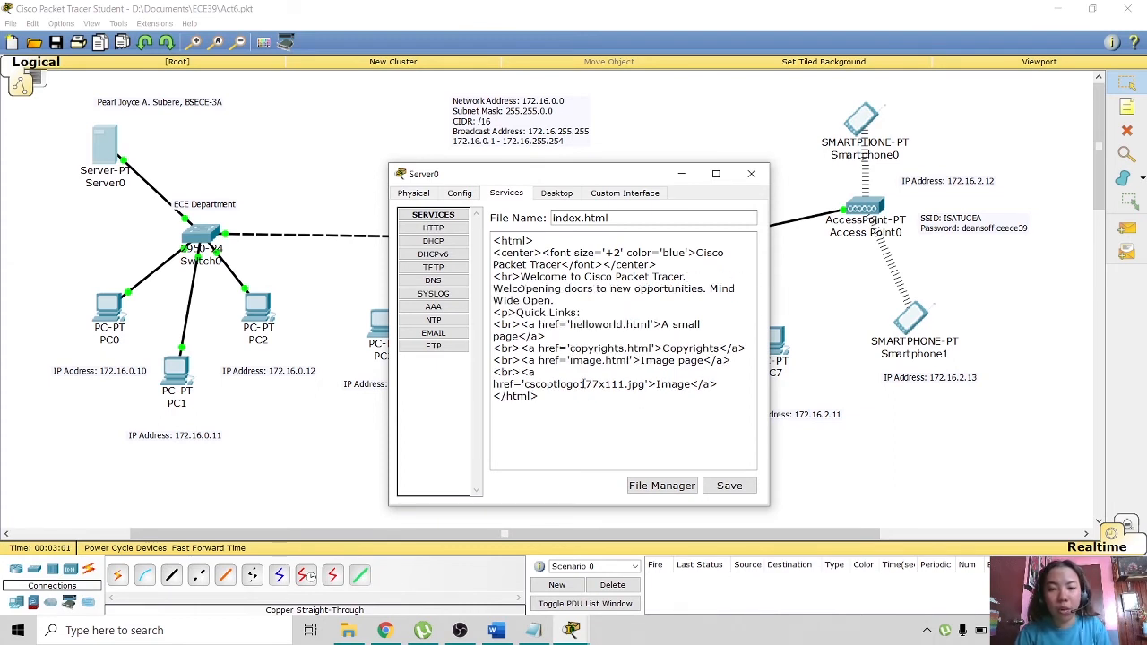
type("to ")
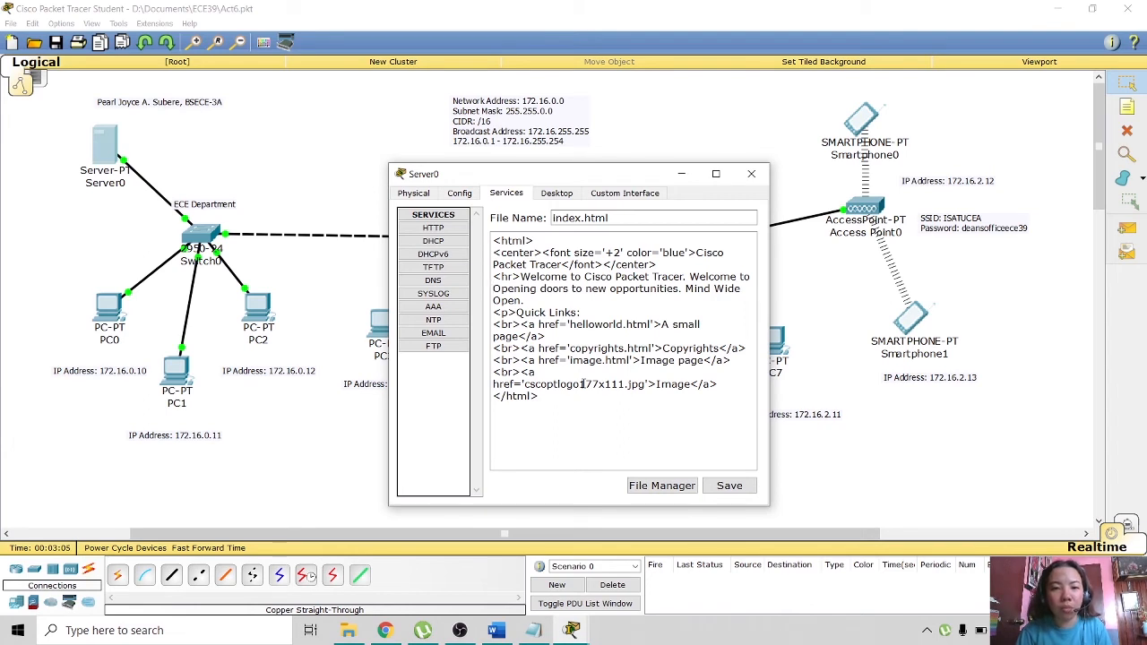
type("ECE")
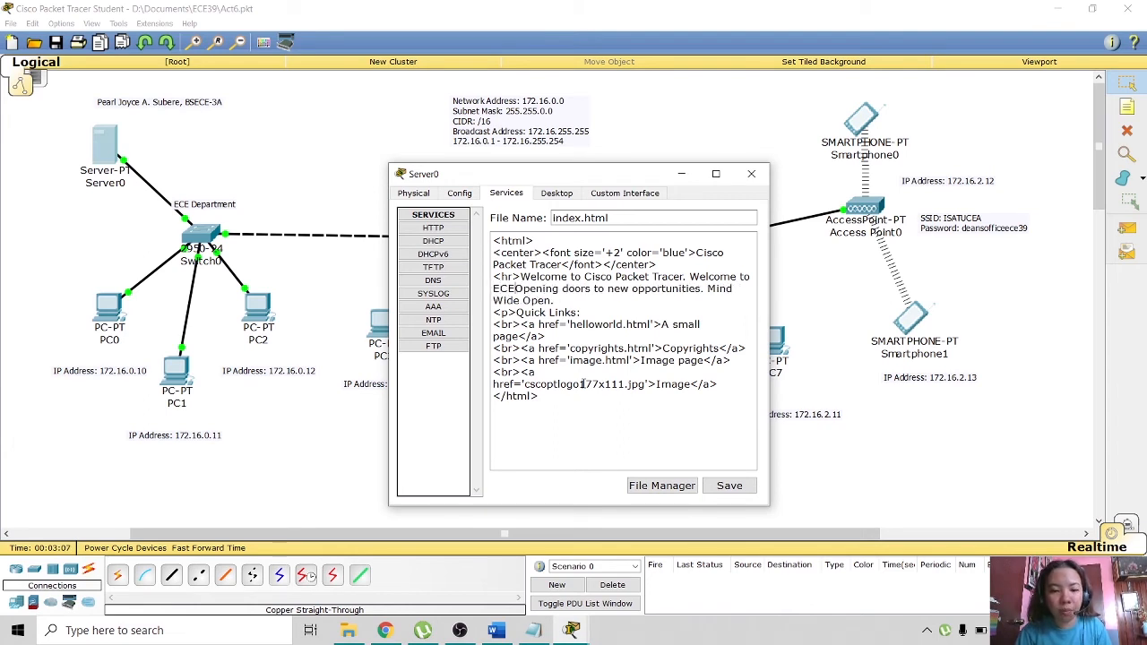
type("40")
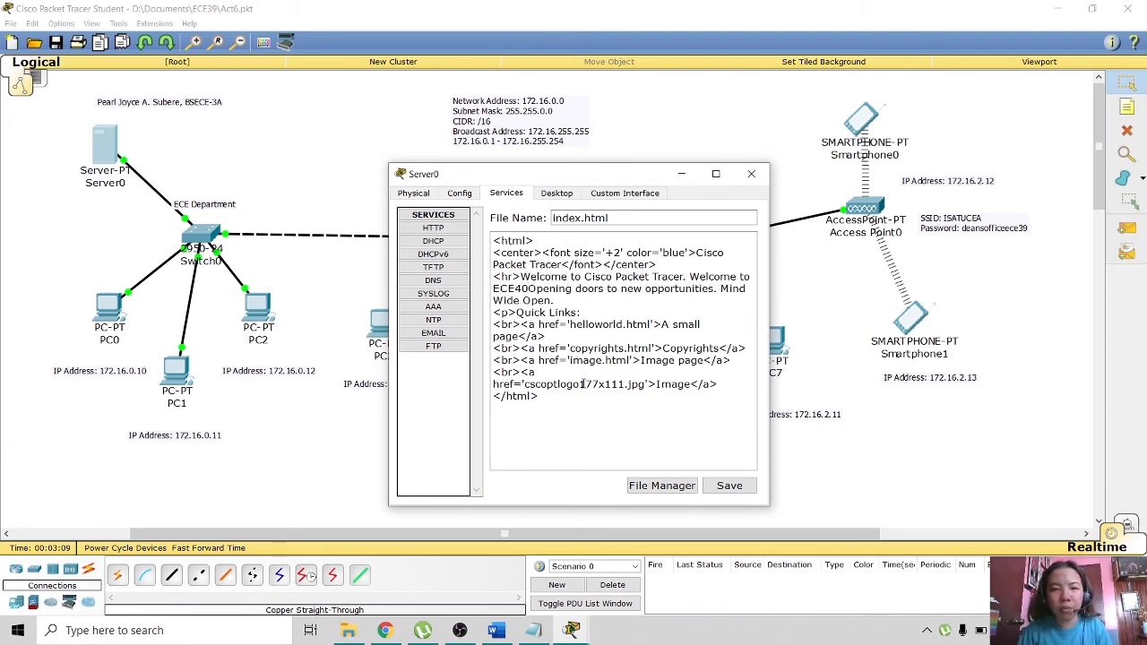
type(".")
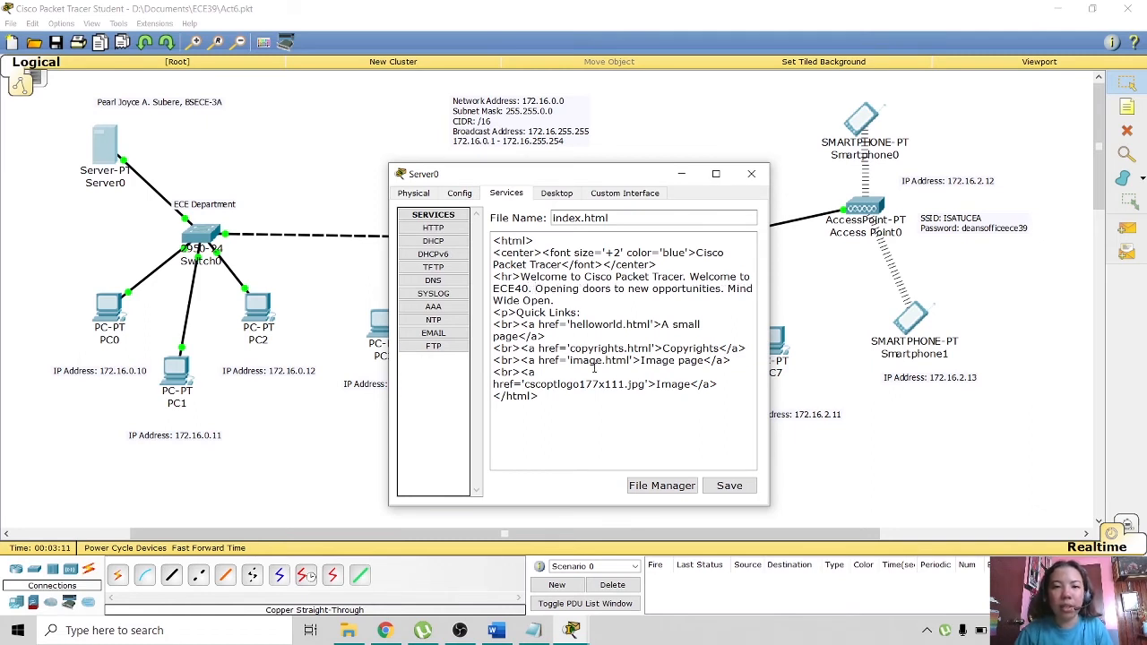
left_click(728, 486)
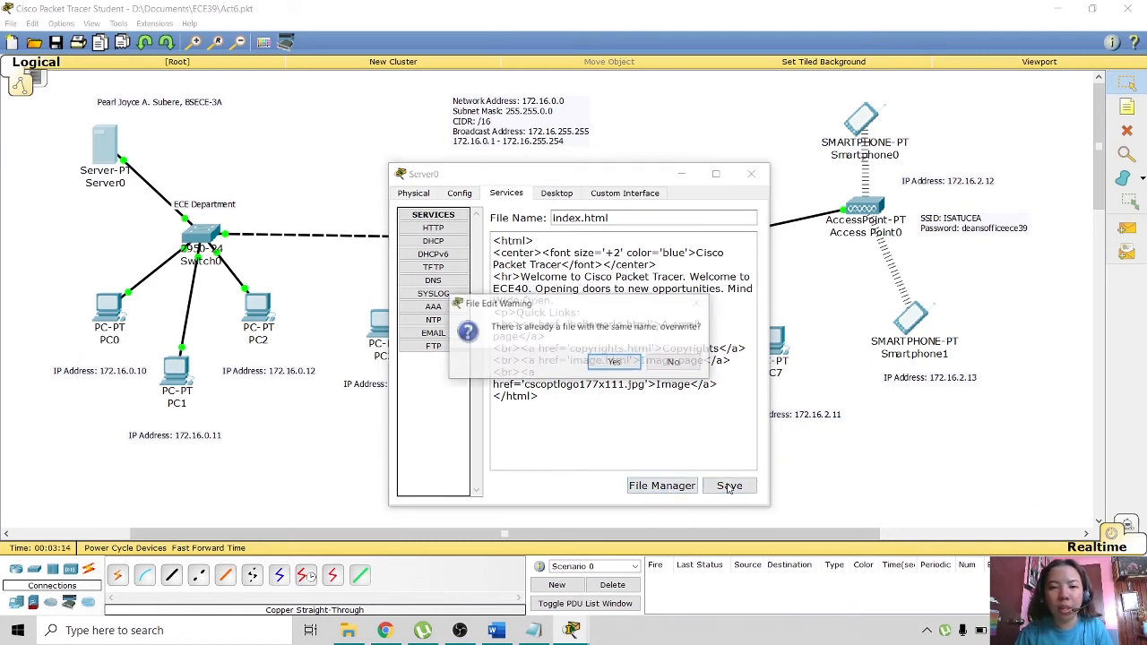
left_click(614, 363)
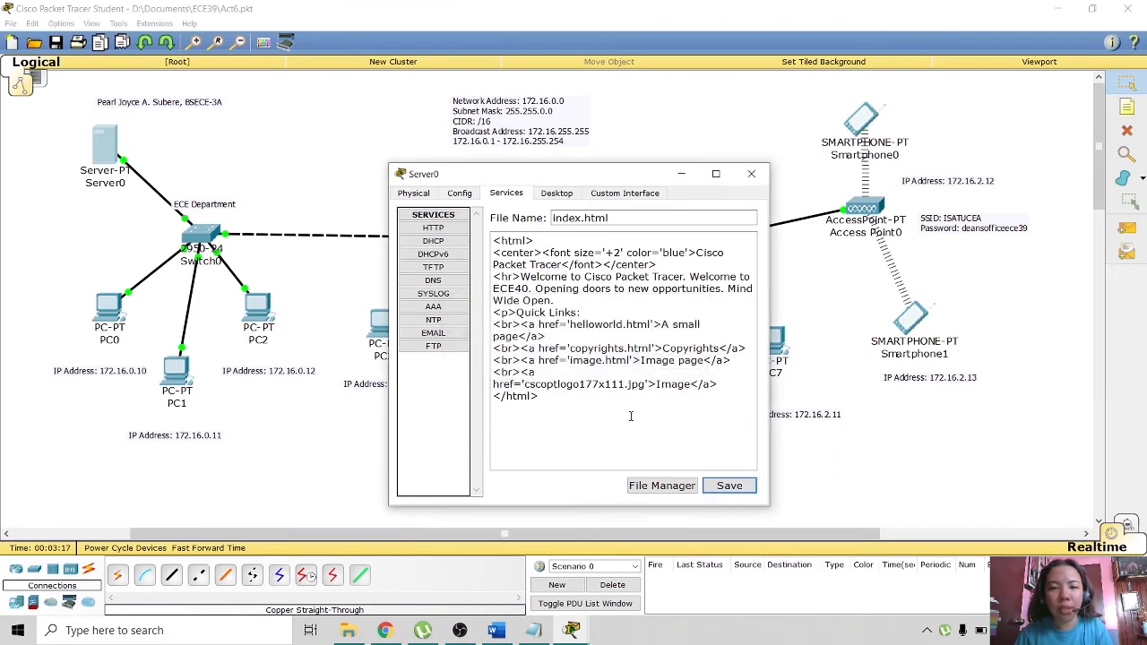
left_click(560, 195)
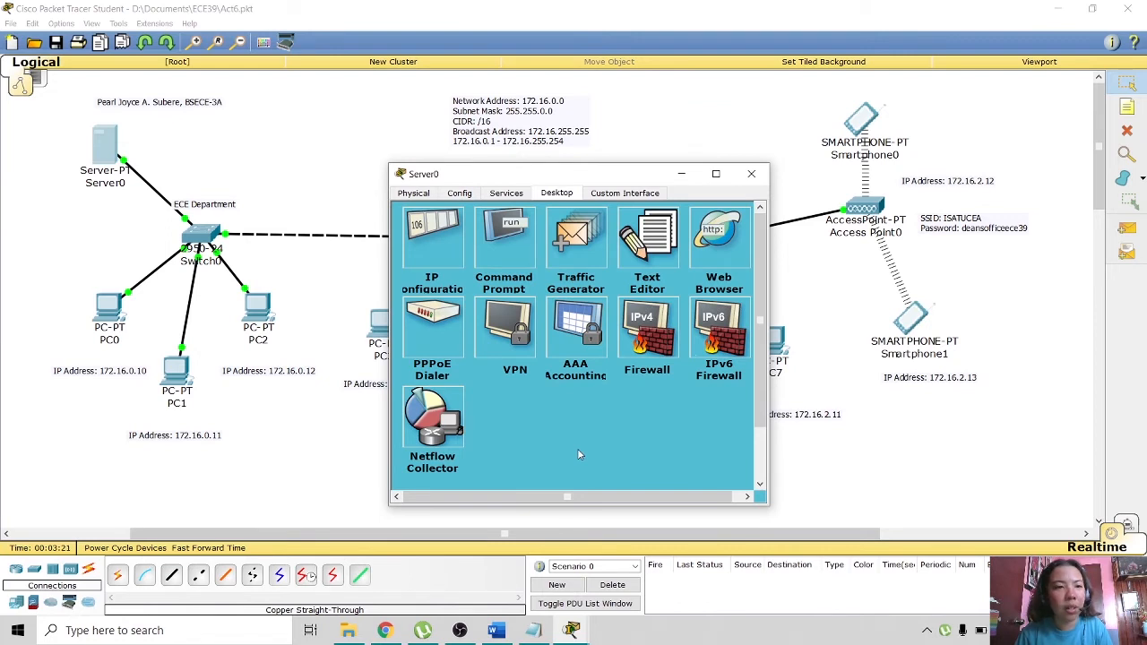
- Set Server0's static IP to 172.16.0.9 with mask 255.255.0.0 and close its window
left_click(433, 244)
left_click(545, 289)
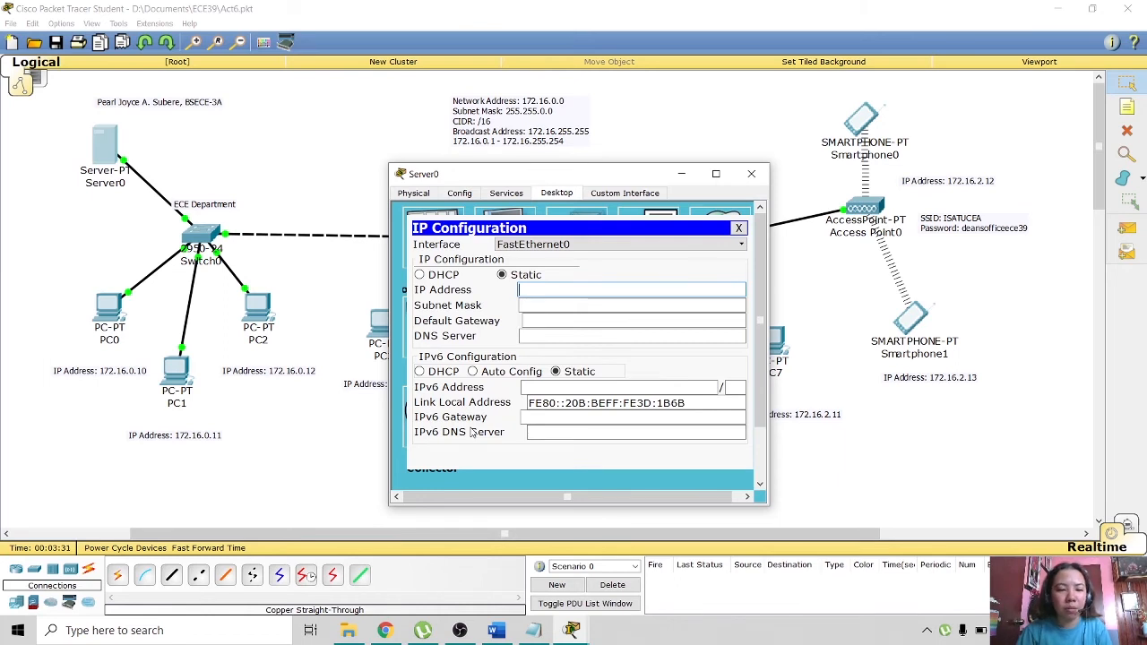
type("172")
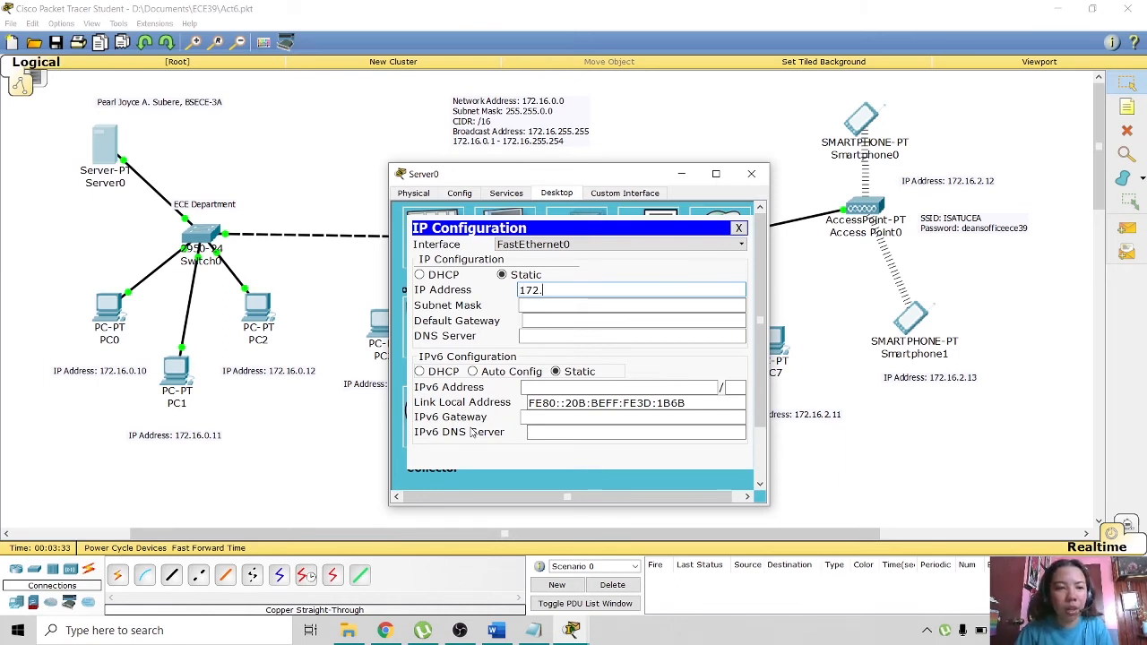
type(".16.0.")
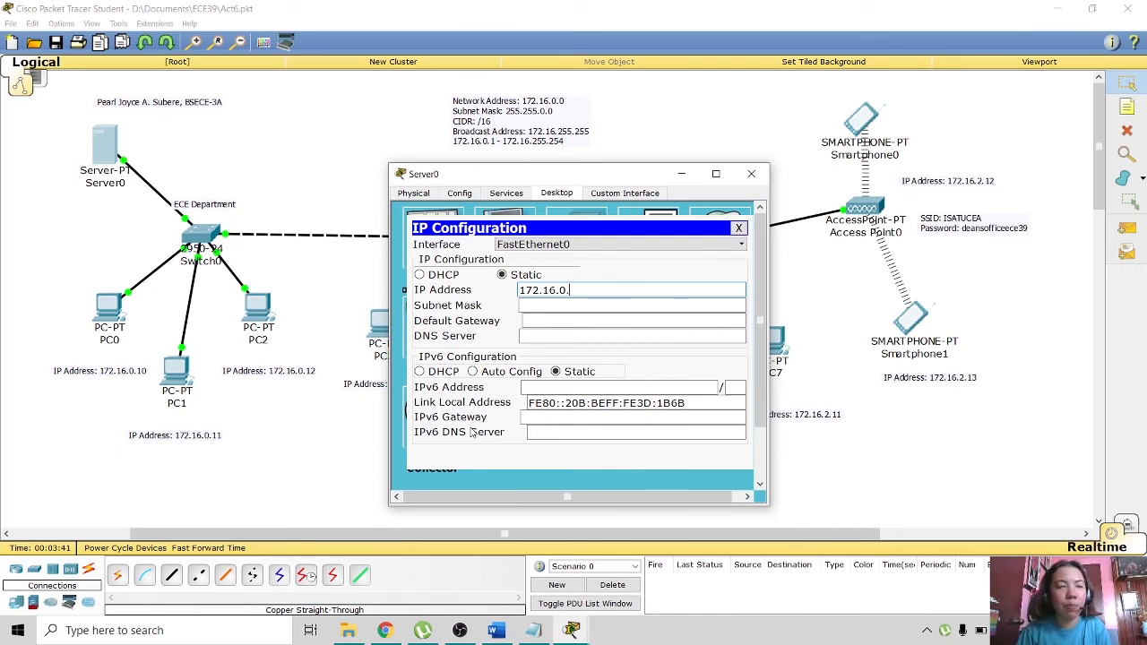
type("9")
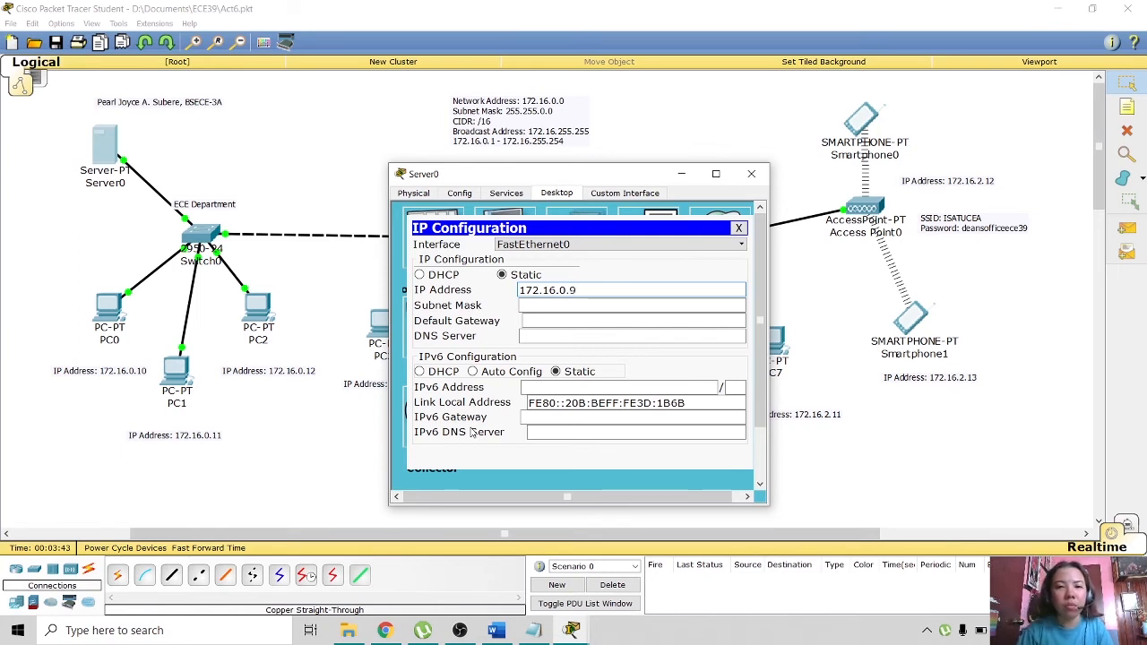
left_click(554, 306)
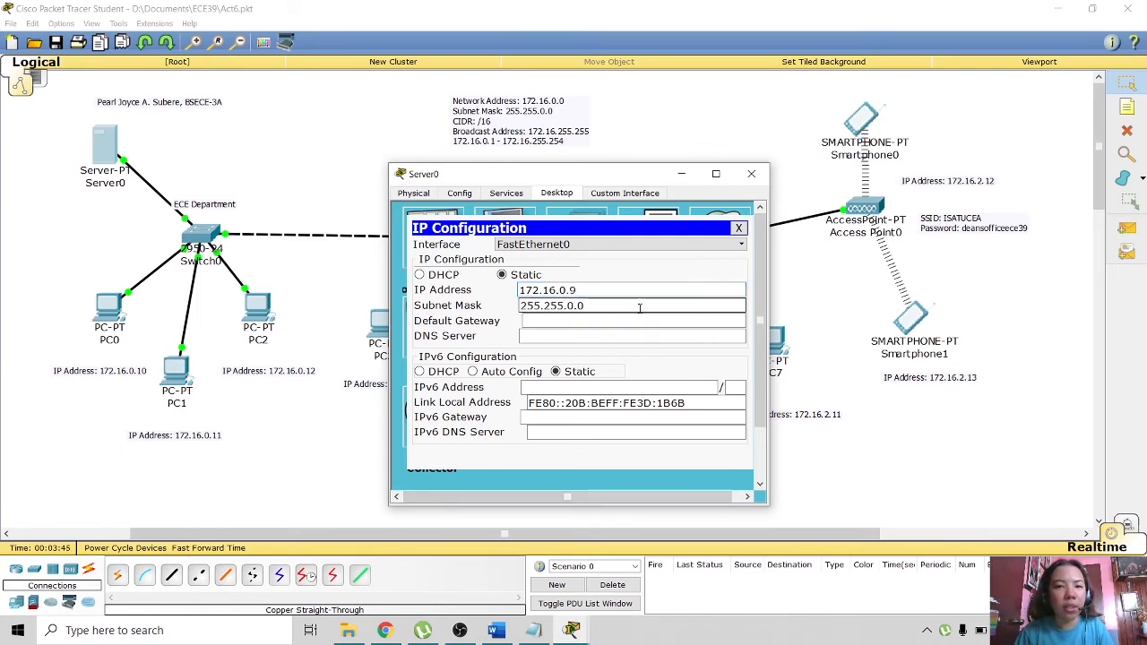
left_click(740, 228)
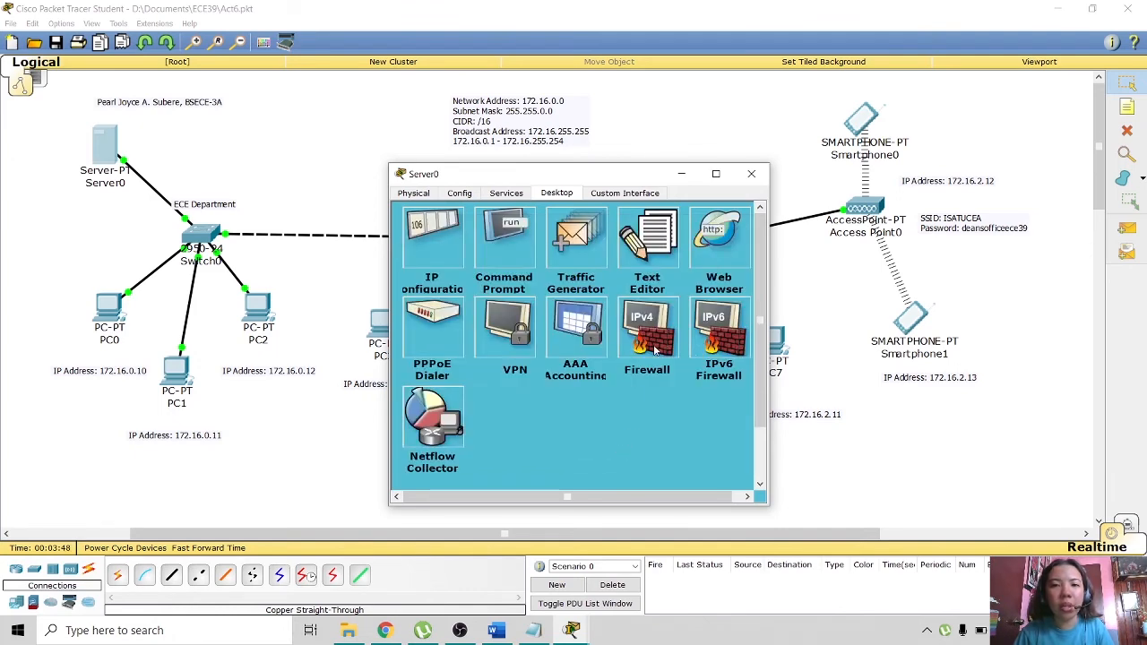
left_click(751, 173)
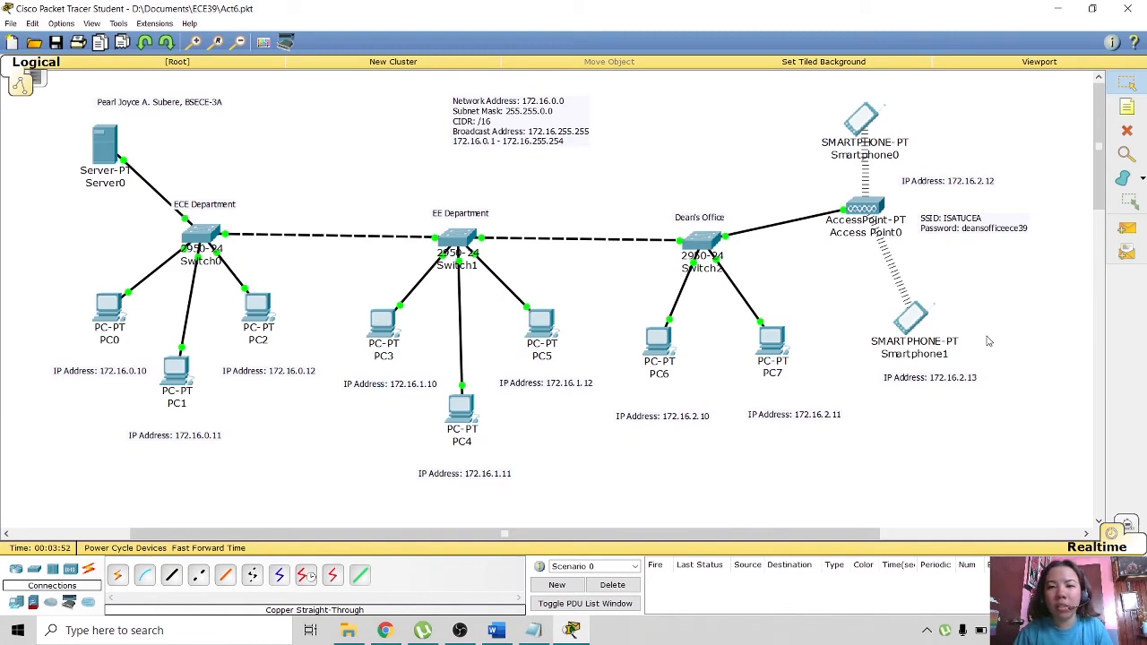
left_click(896, 327)
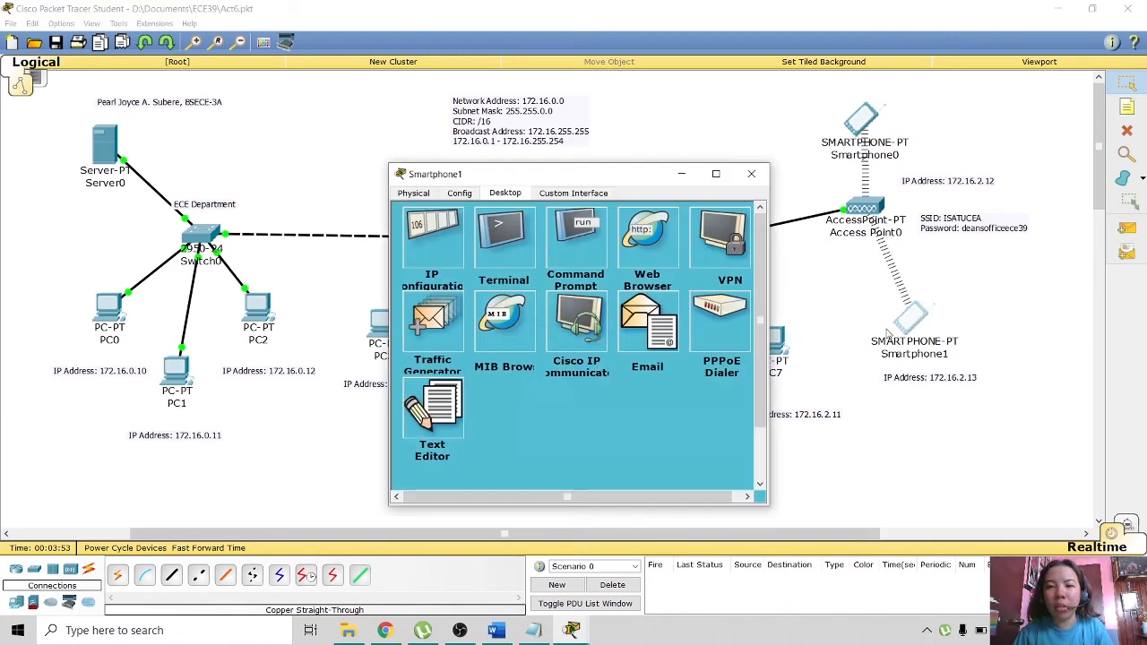
left_click(638, 244)
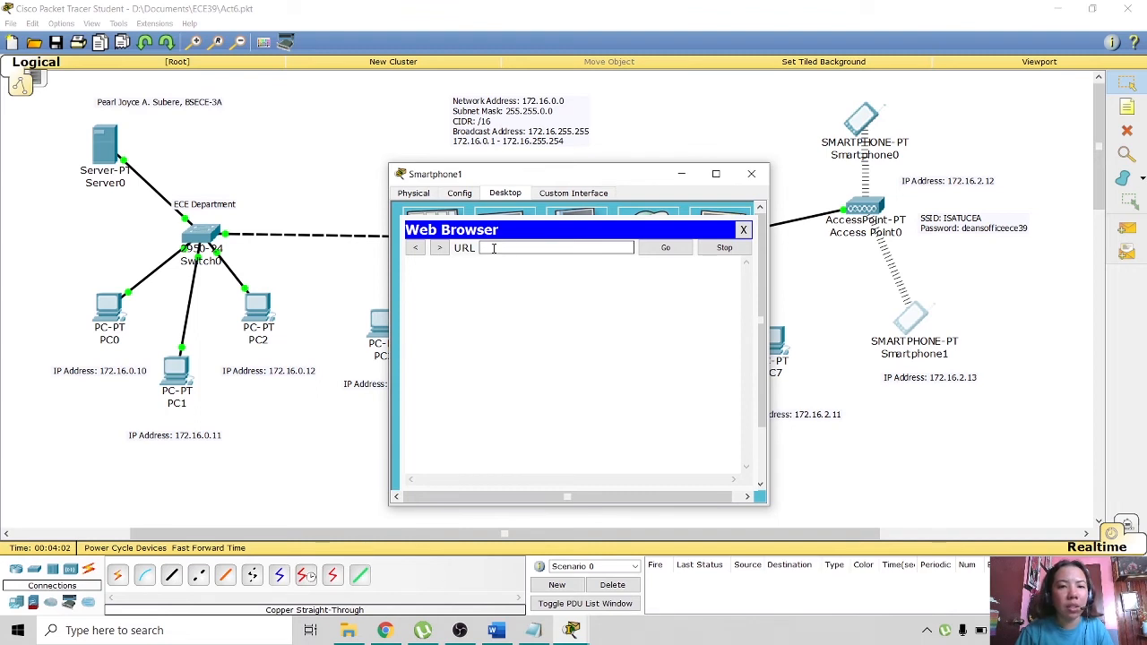
type("htt")
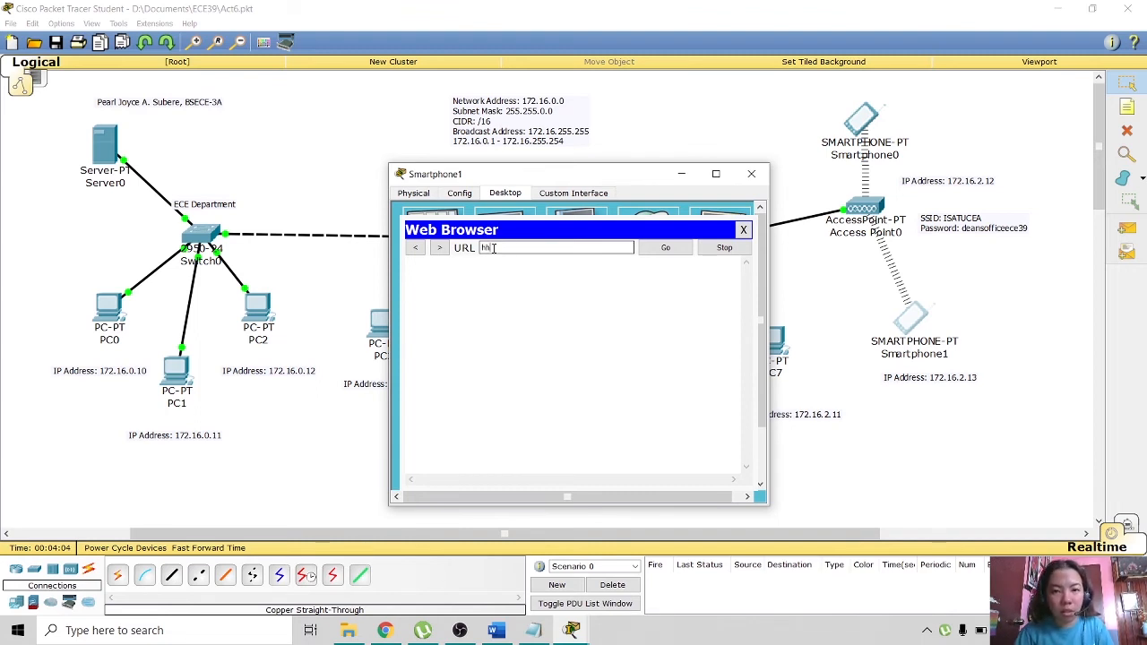
type("p")
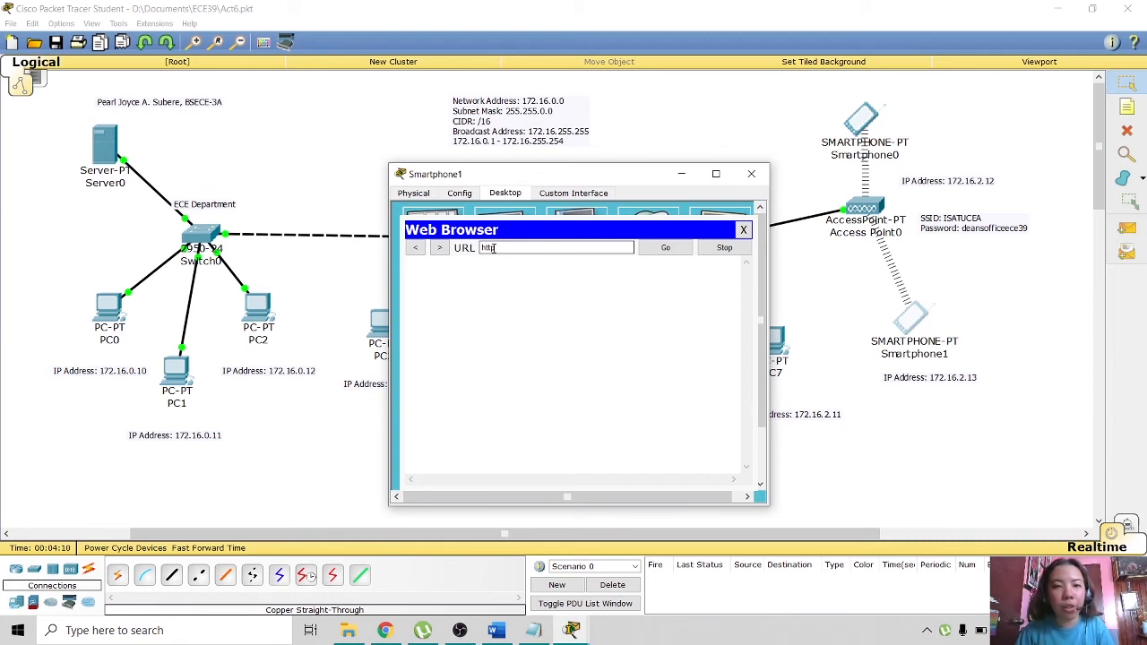
type("://")
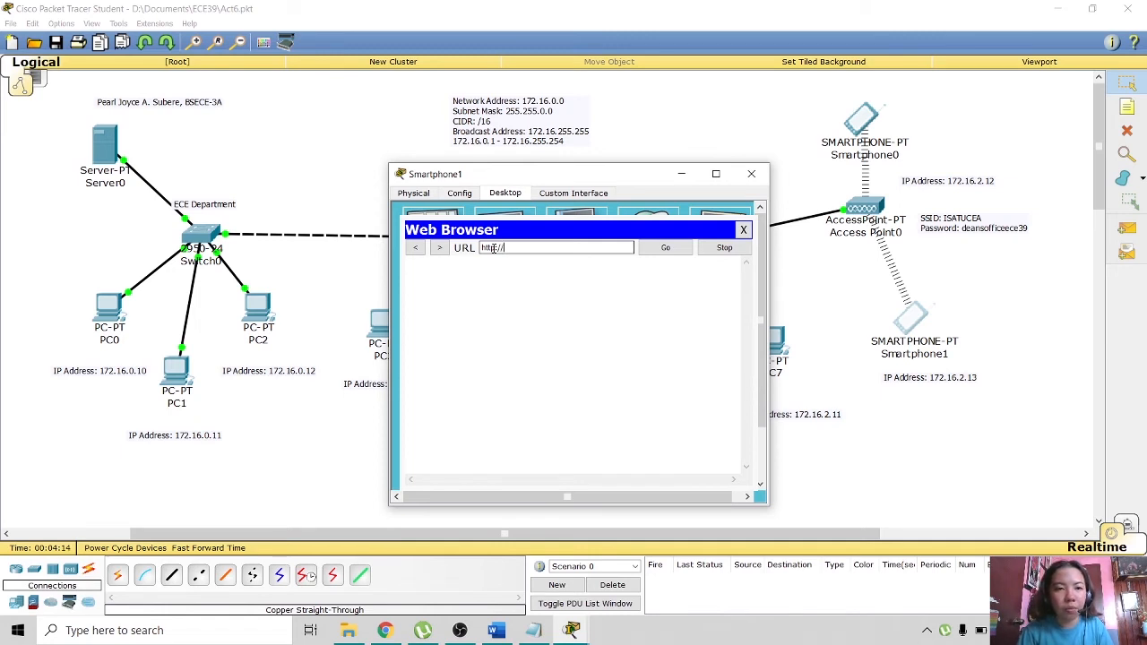
left_click(1126, 107)
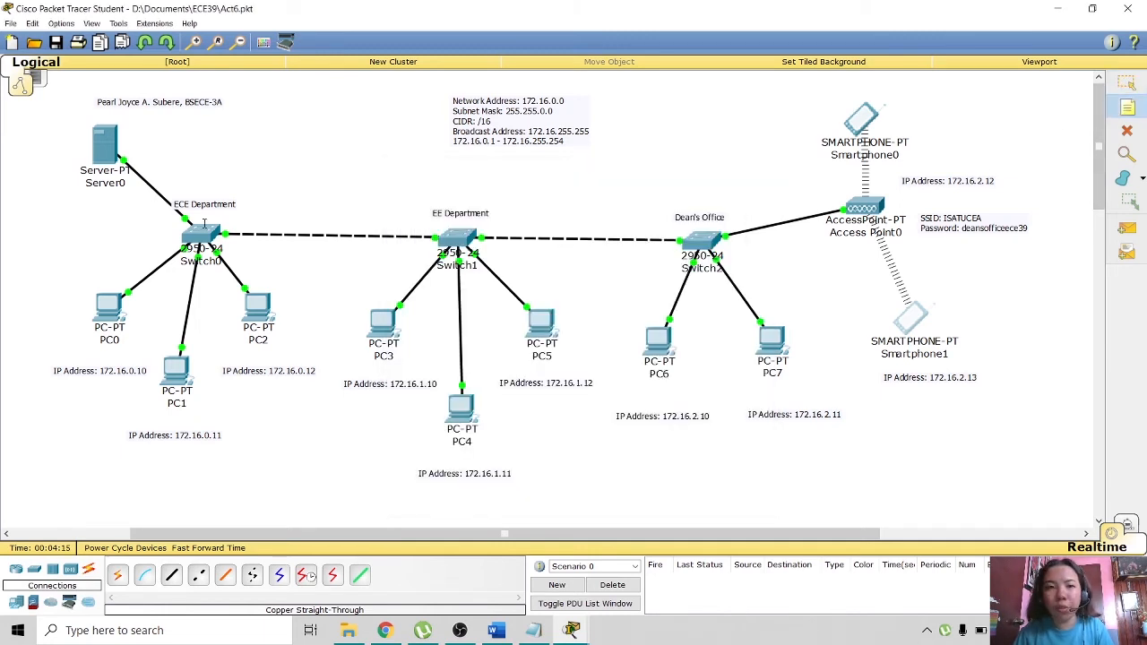
- Add a note 'IP Address: 172.16.0.9' and position it just below Server0
left_click(74, 251)
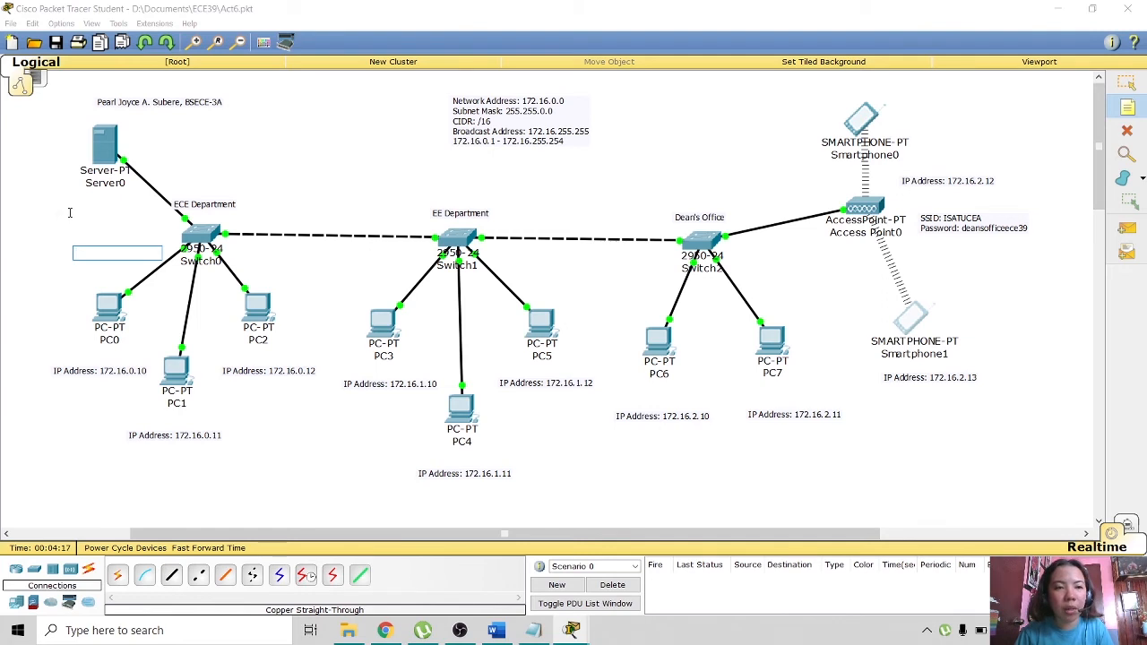
type("IP")
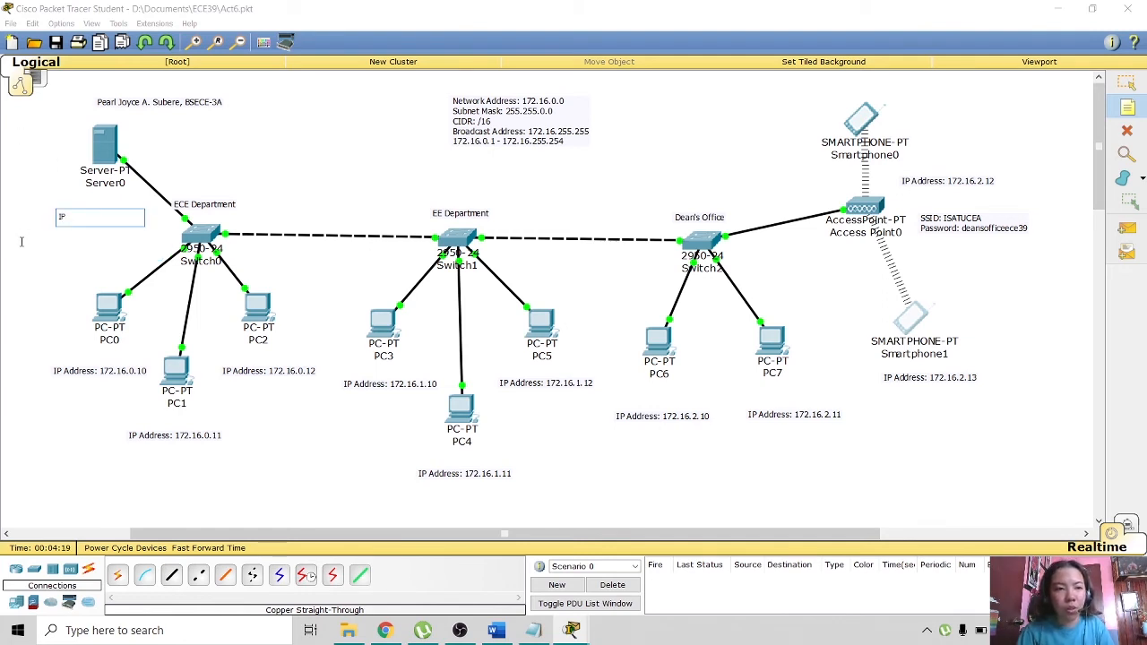
type(" Address")
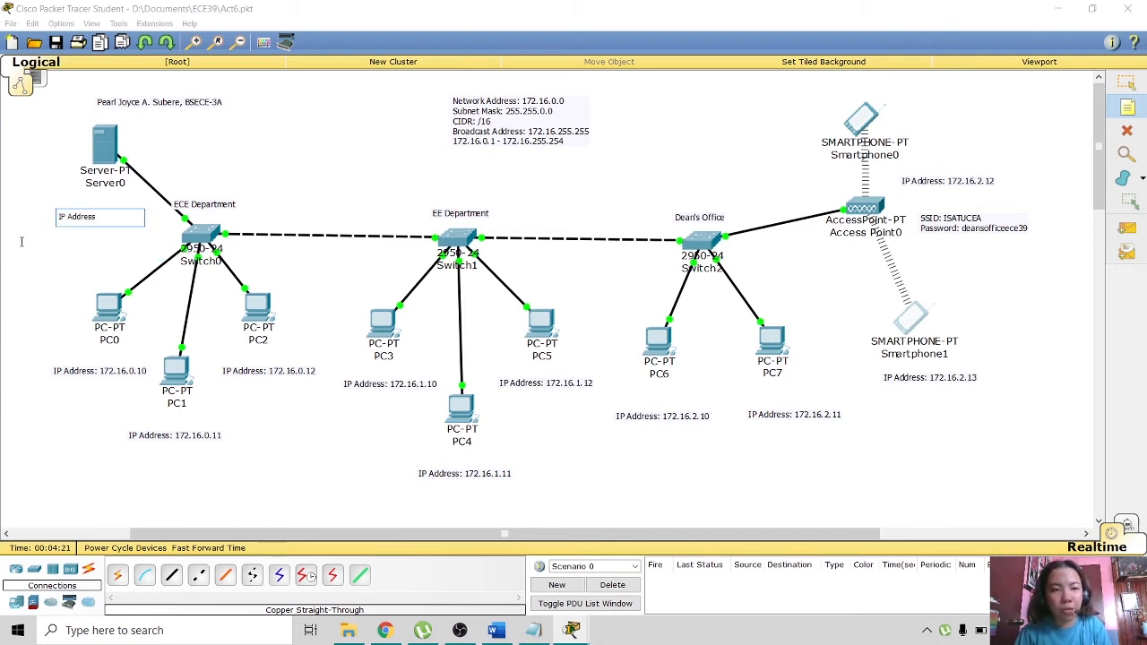
type(": 172.16.0.9")
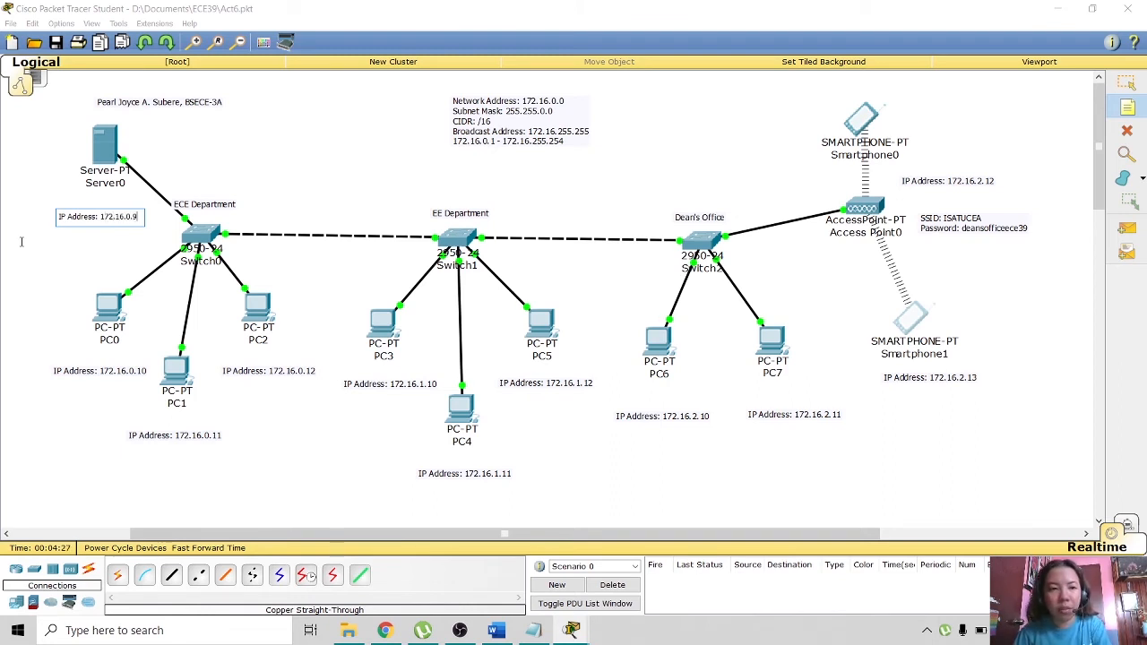
left_click(66, 303)
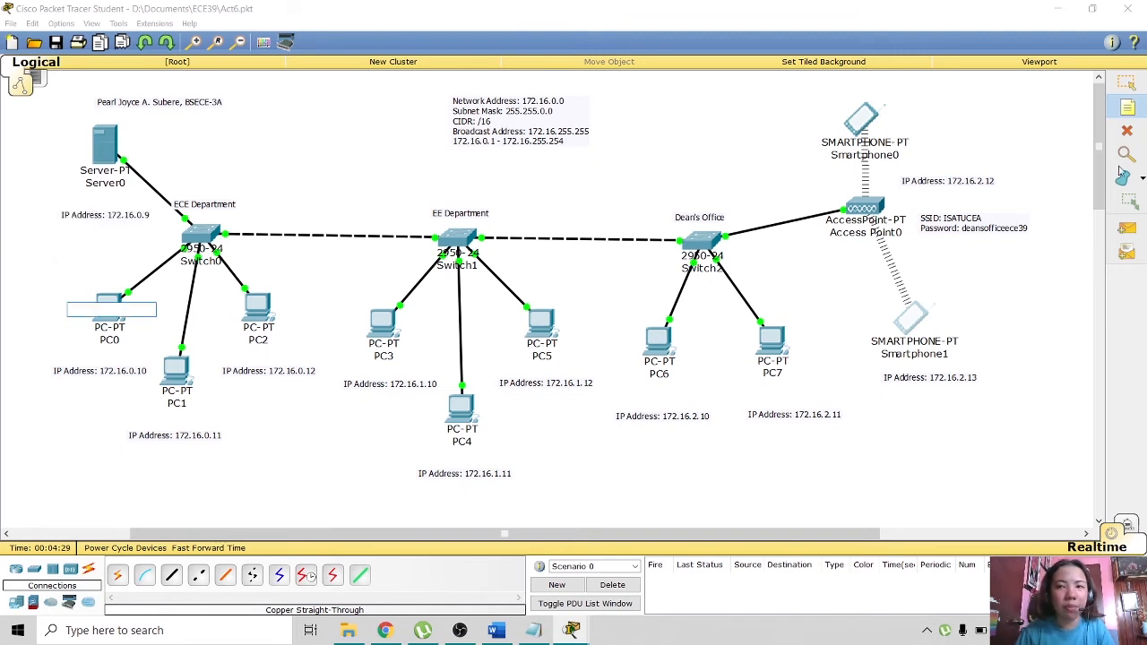
left_click(1127, 84)
left_click_drag(90, 215, 82, 203)
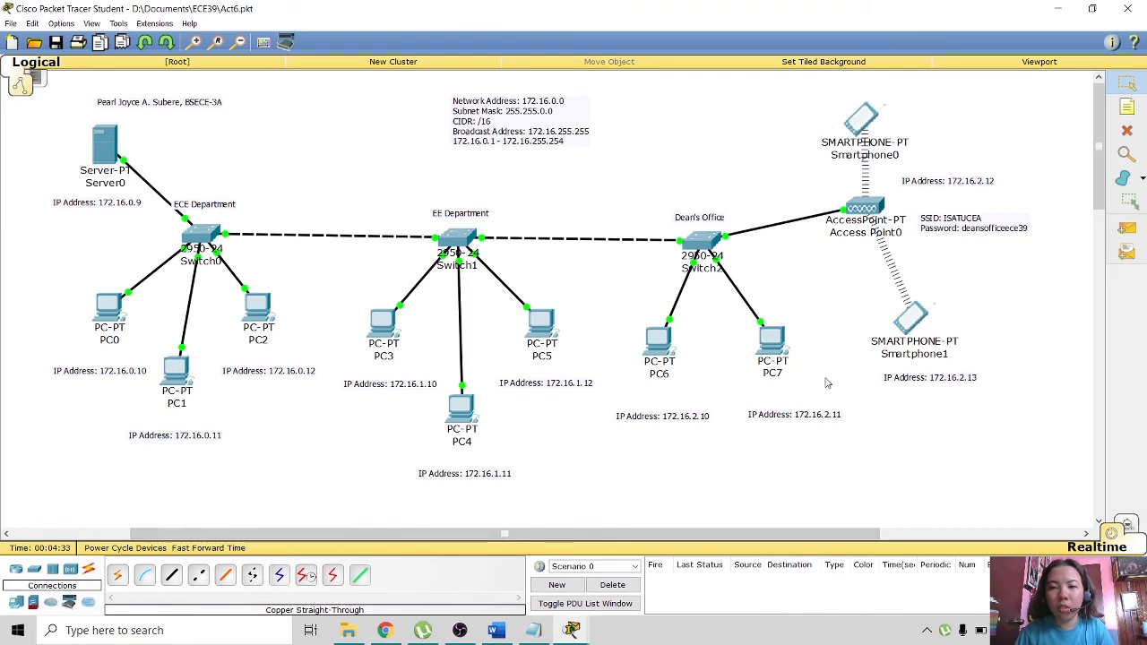
left_click(900, 324)
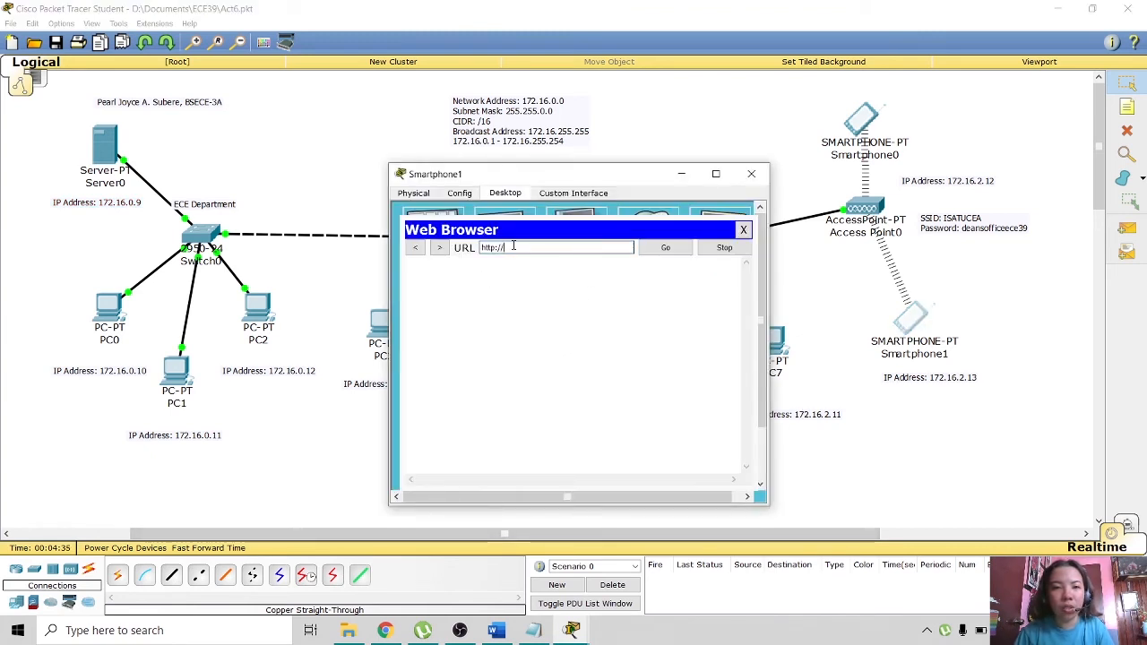
type("172")
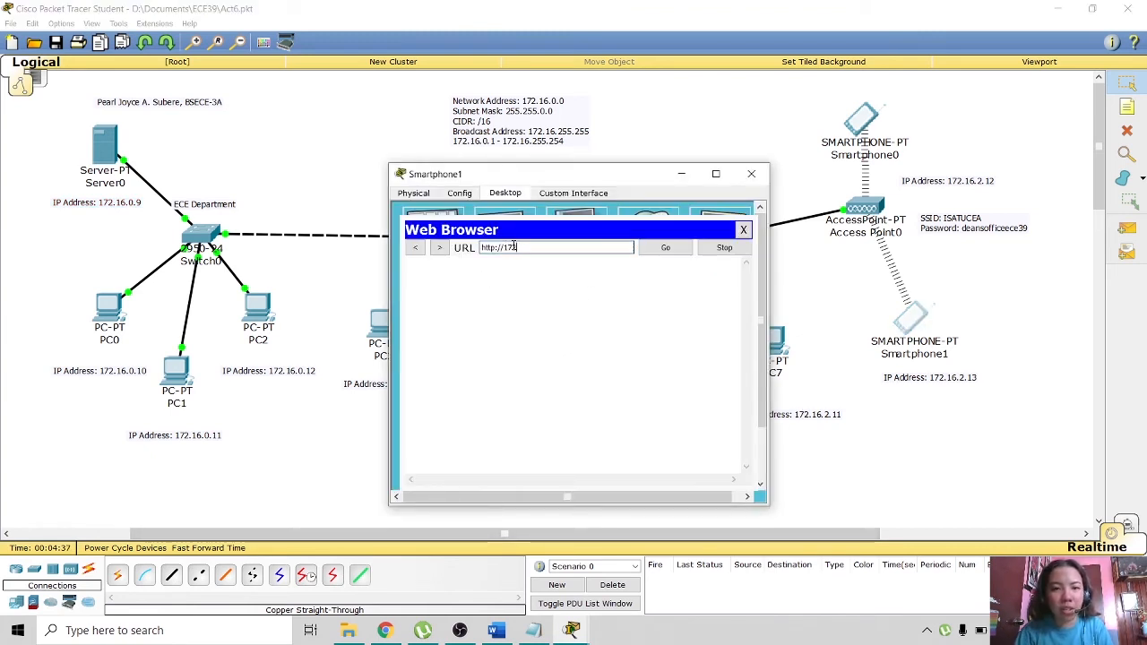
type(".16")
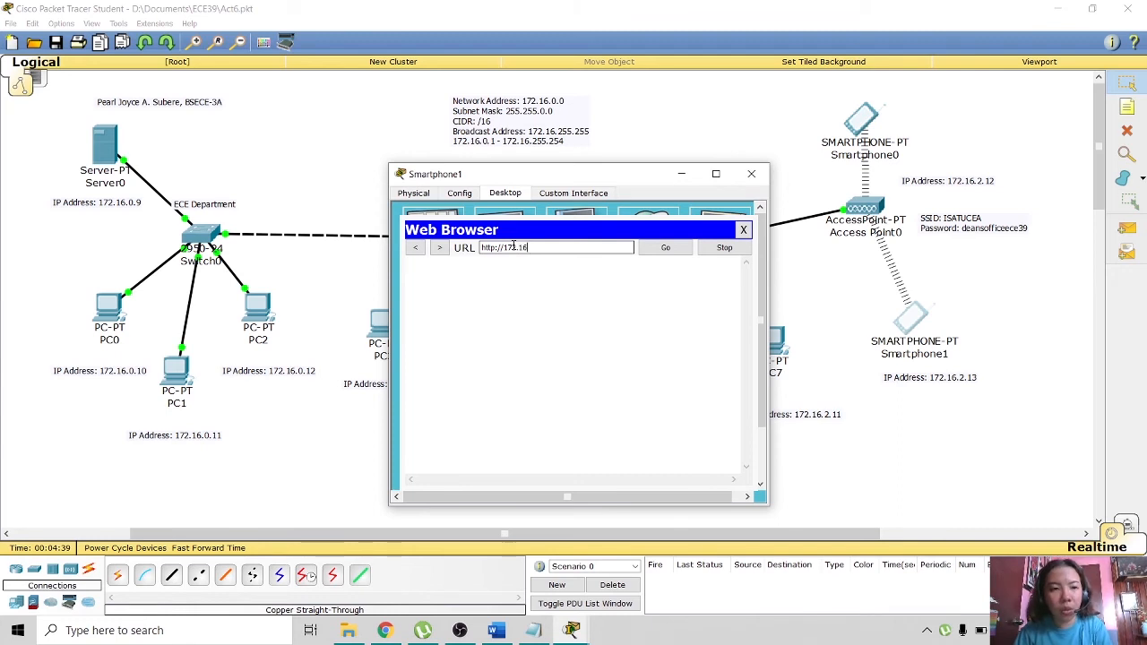
type(".0.")
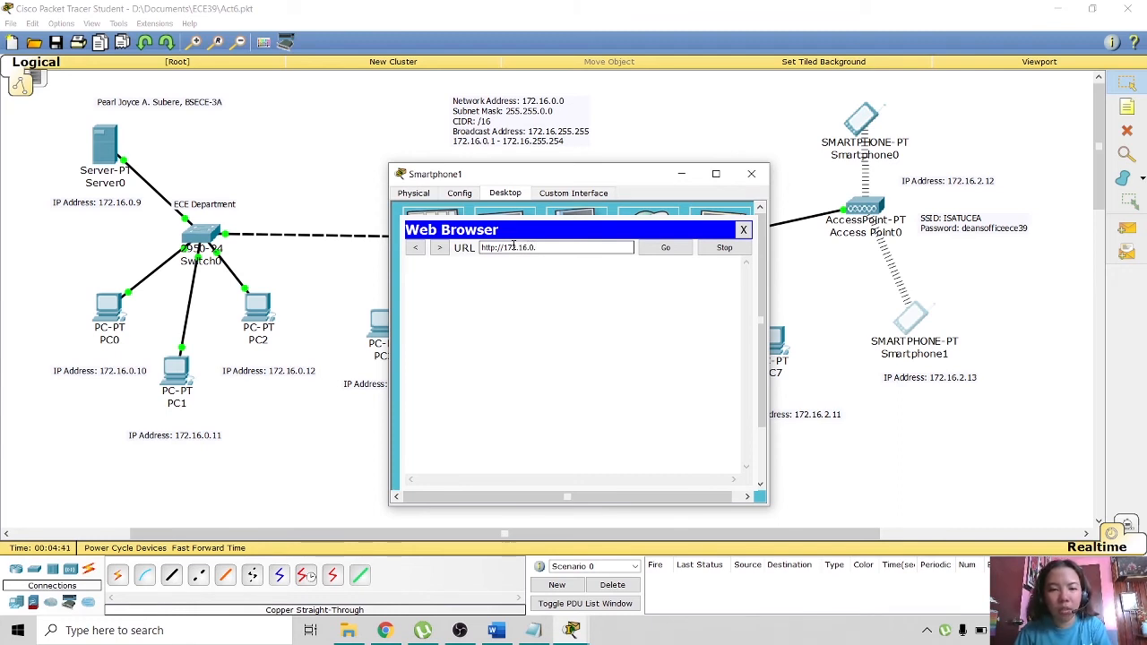
type("9")
left_click(668, 249)
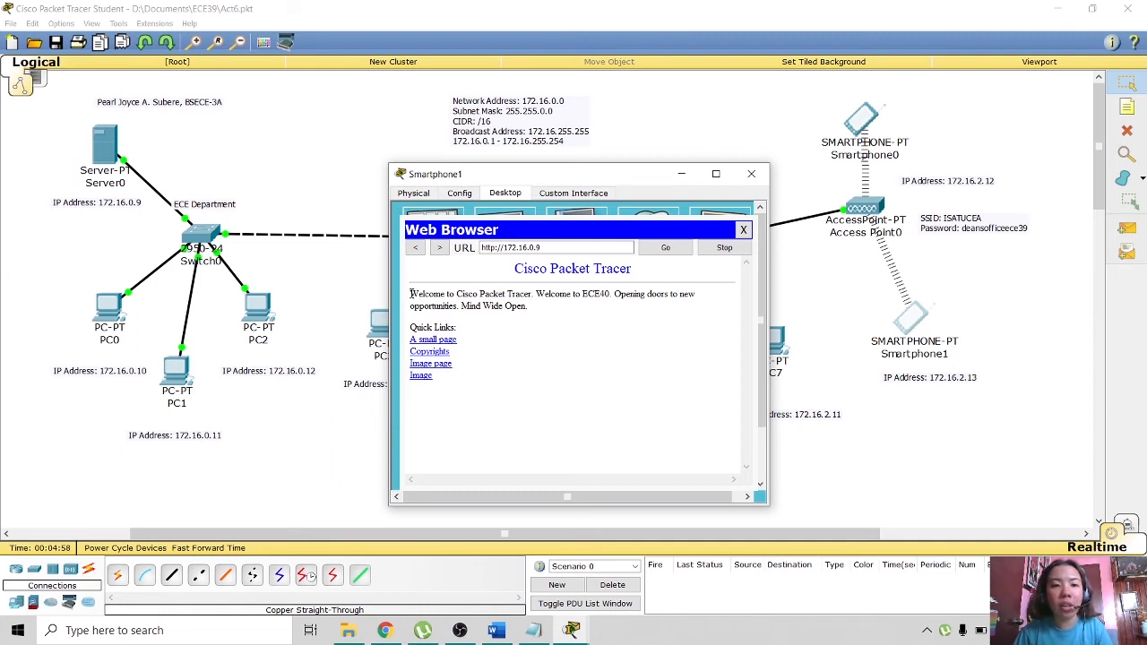
left_click(493, 249)
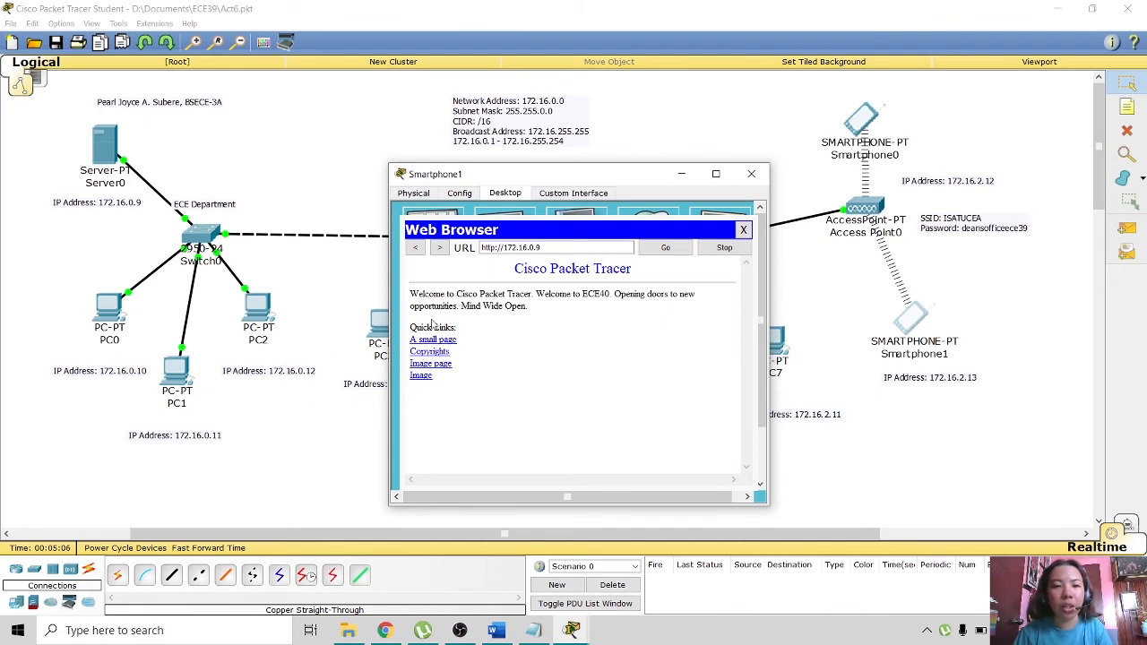
left_click(751, 173)
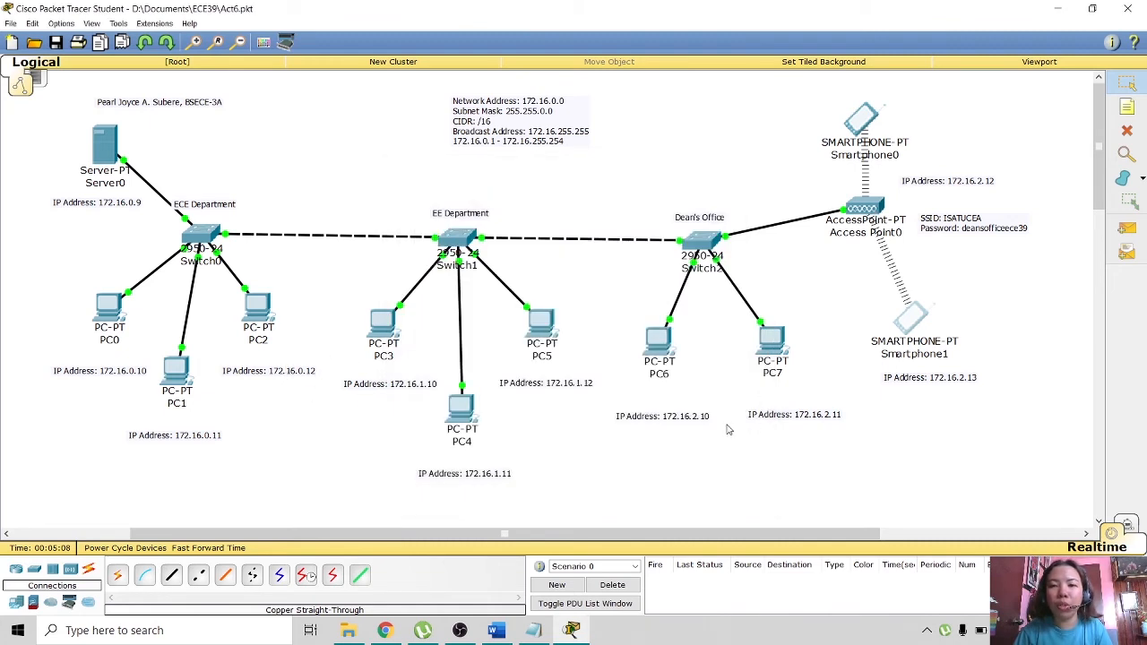
left_click(854, 140)
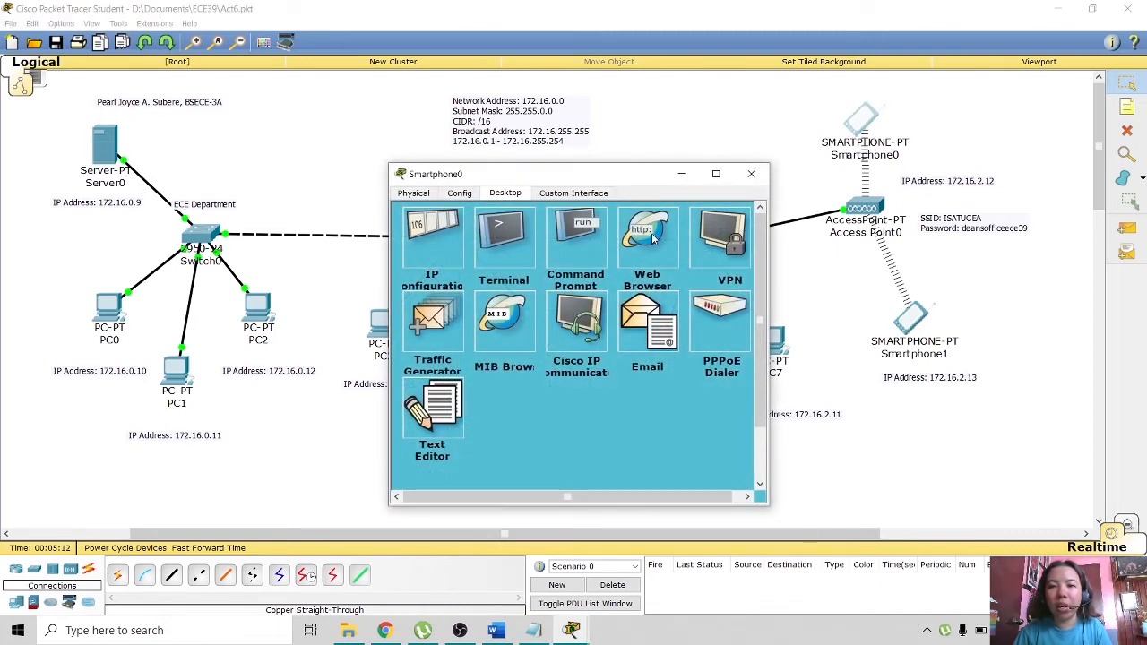
left_click(647, 235)
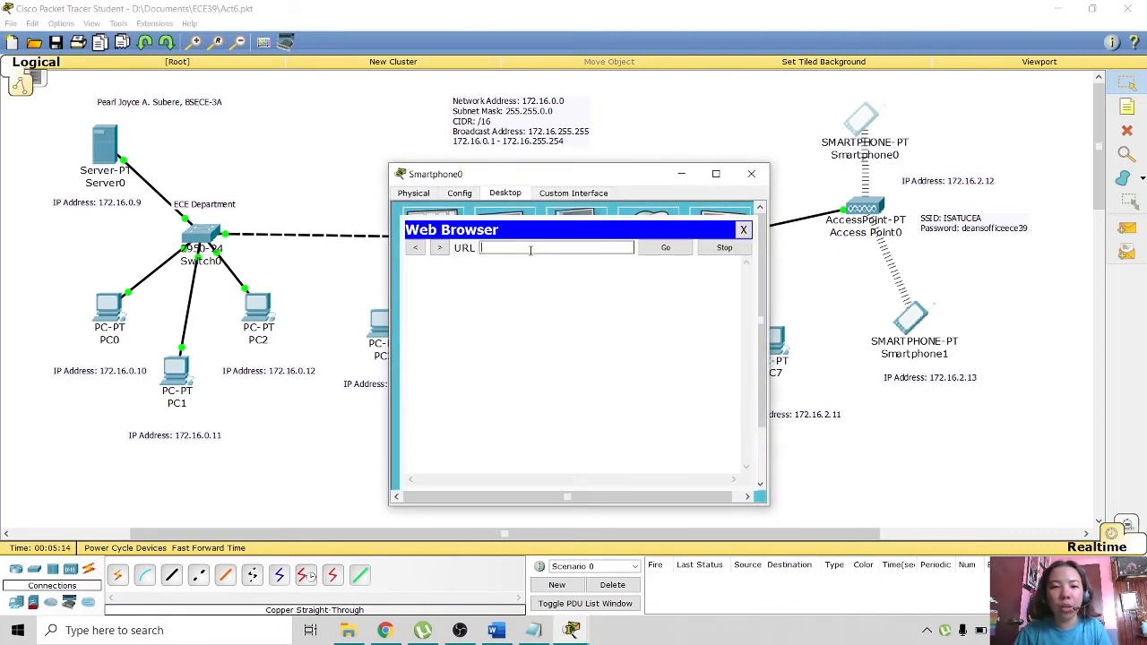
left_click(530, 250)
type("http")
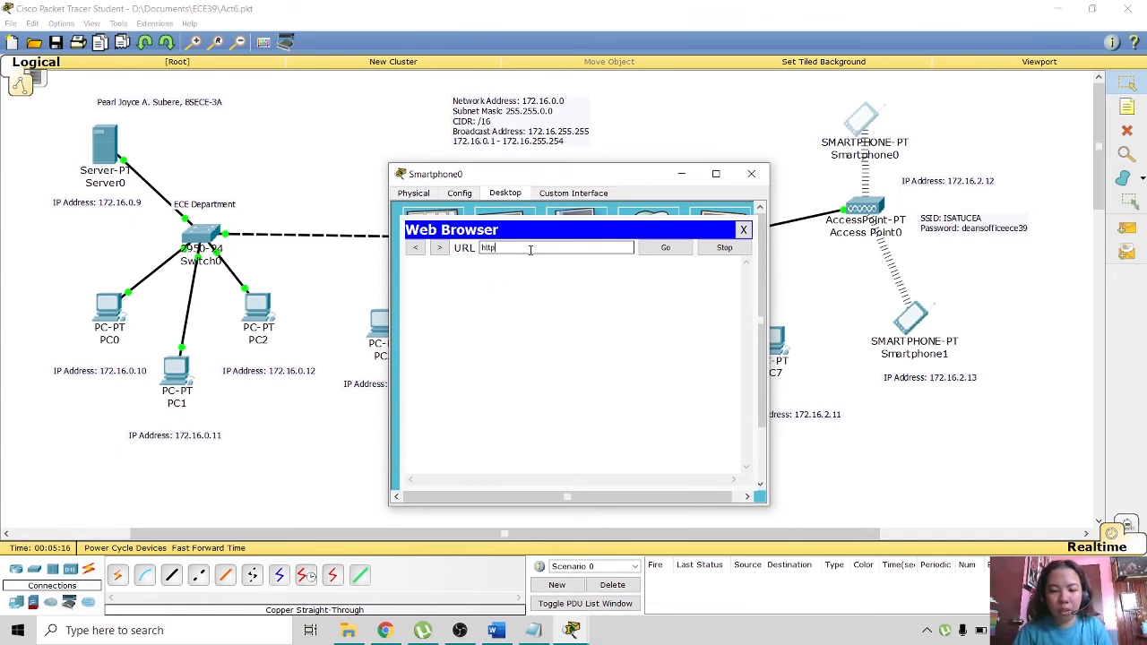
type("://")
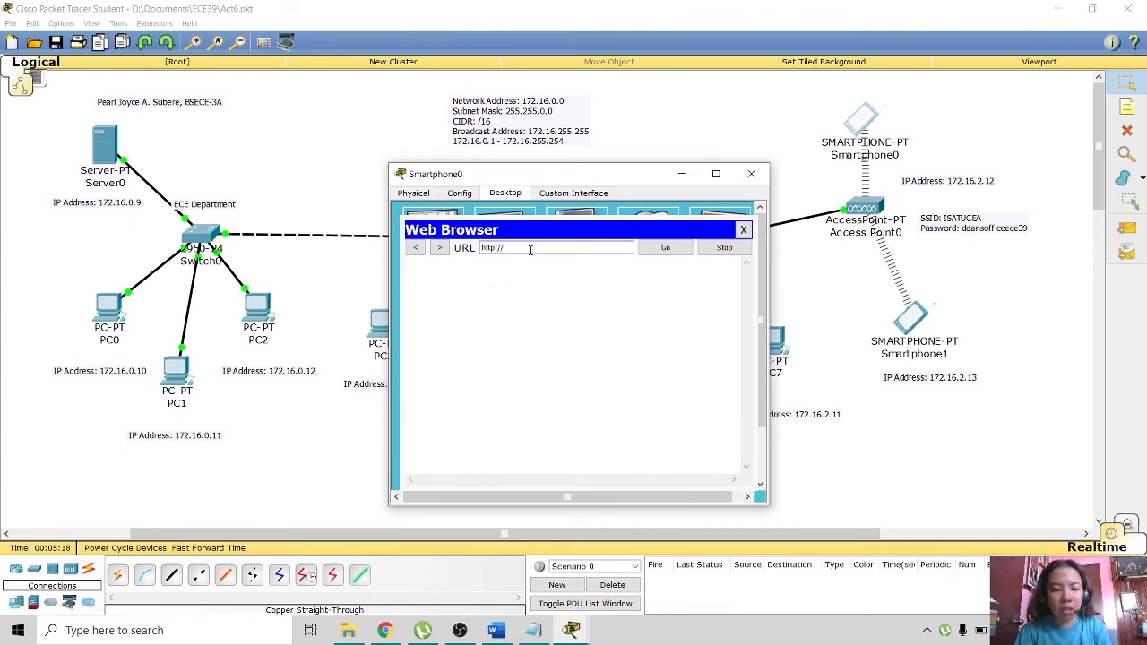
type("172")
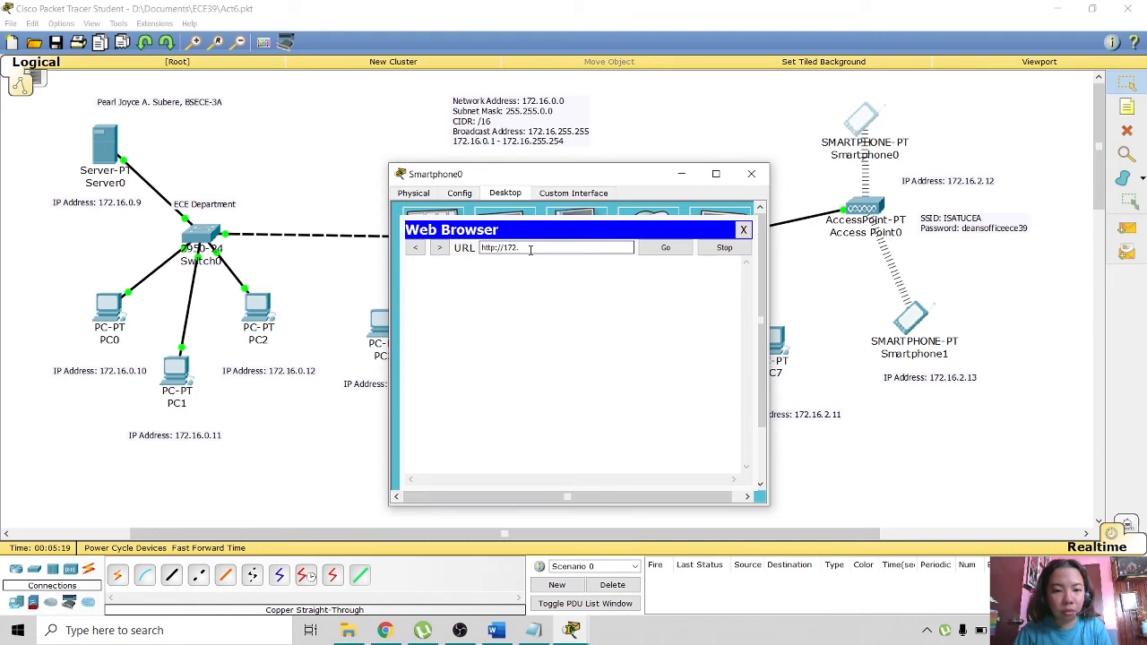
type(".16.")
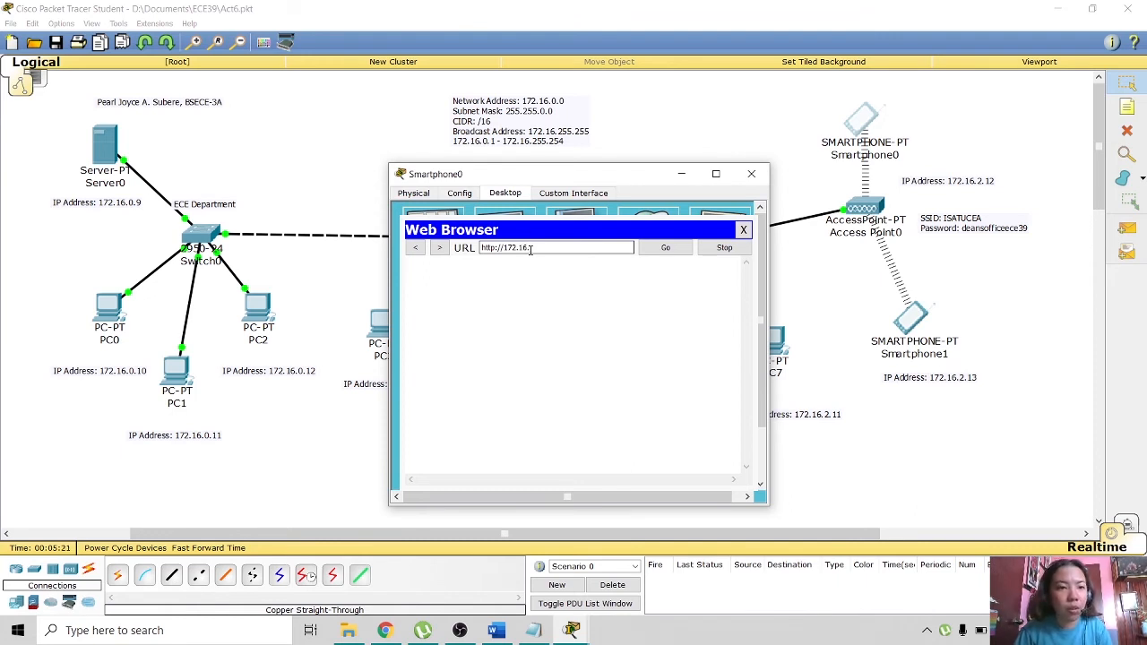
type("0.")
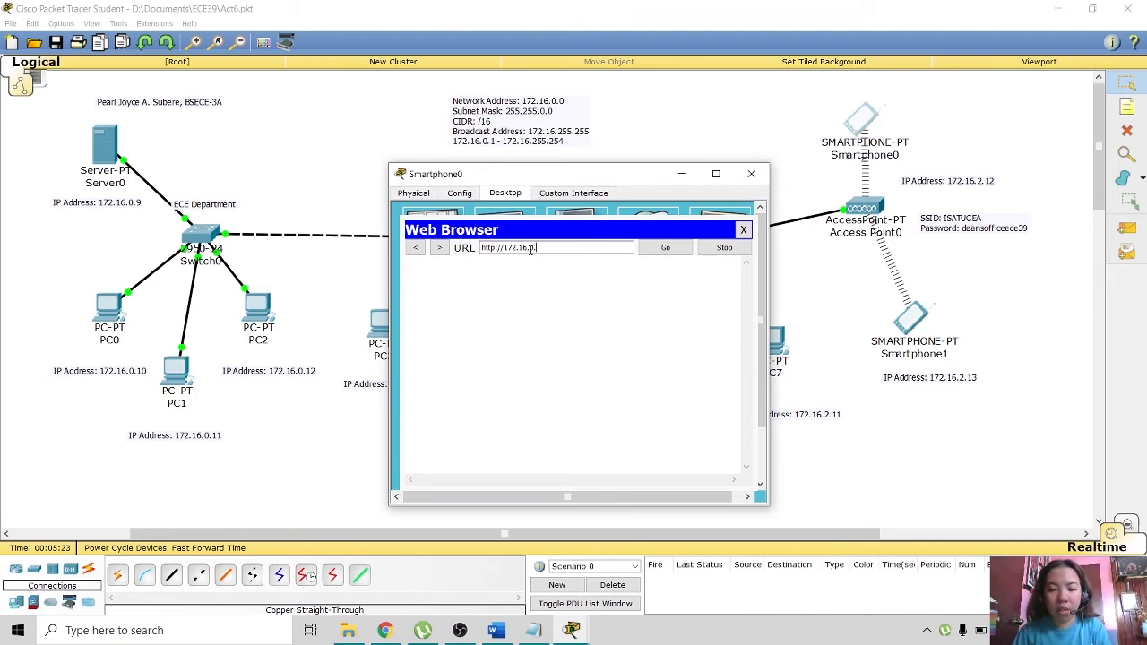
type("9")
key("Return")
key("ctrl+c")
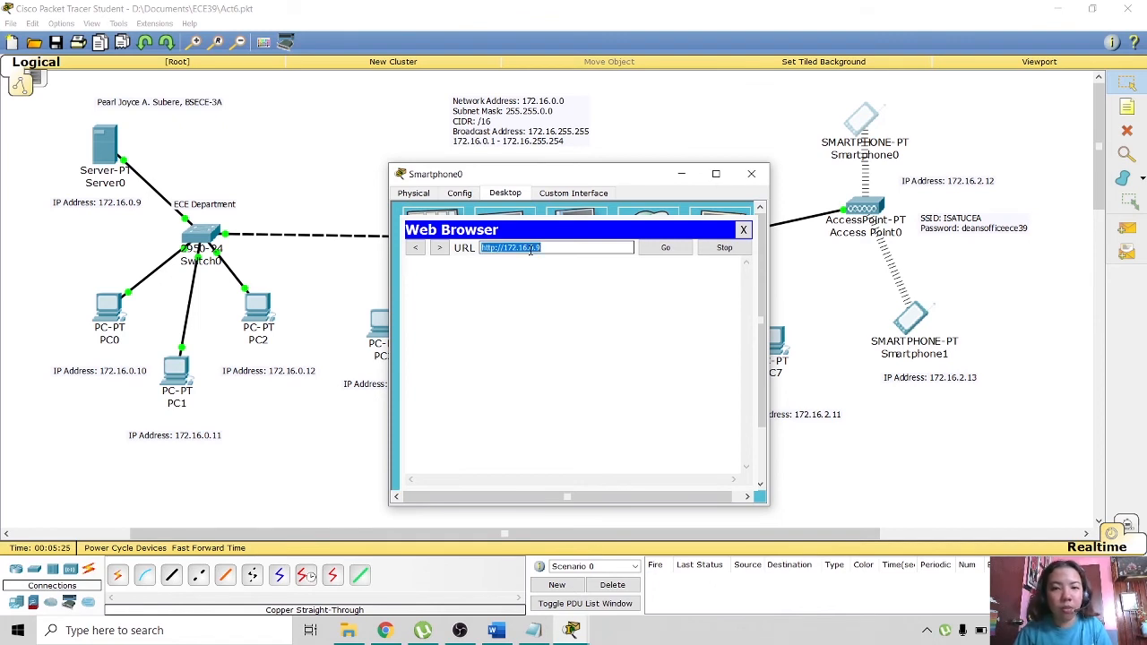
left_click(564, 250)
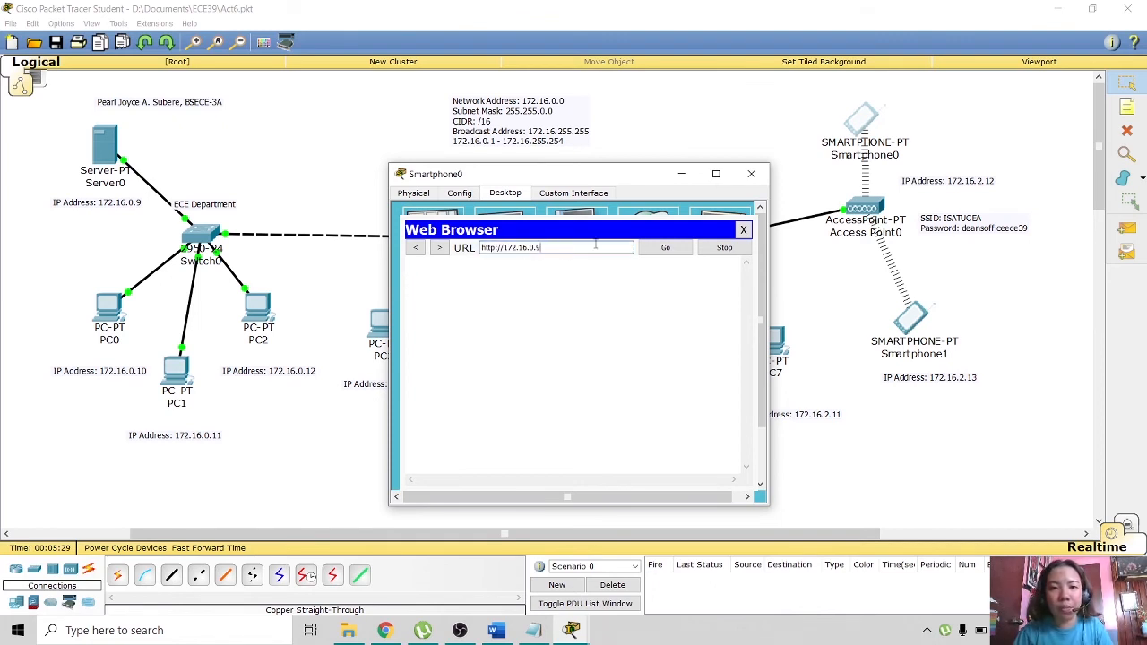
left_click(668, 249)
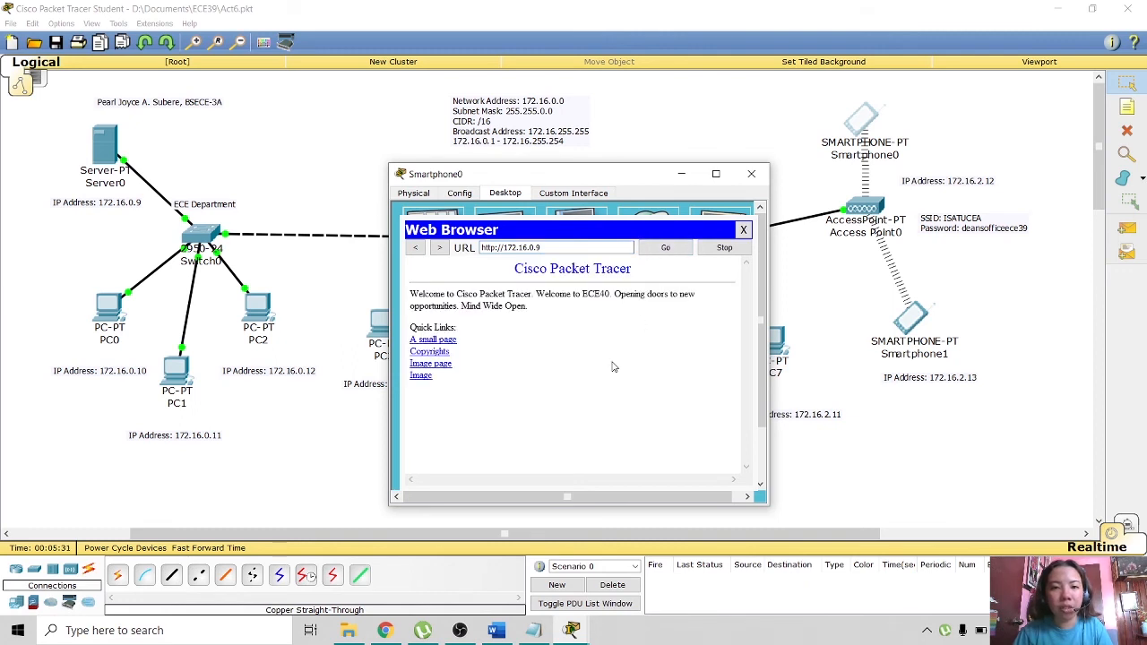
left_click(751, 174)
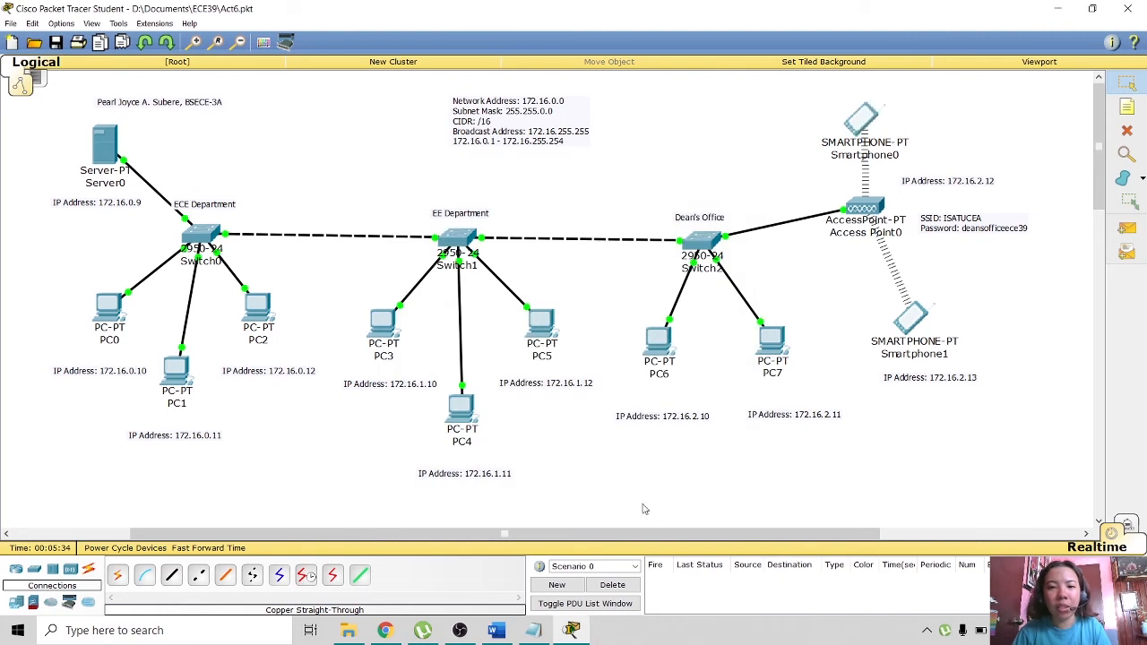
- Load the server homepage at 172.16.0.9 in PC0's web browser, then close PC0
left_click(110, 313)
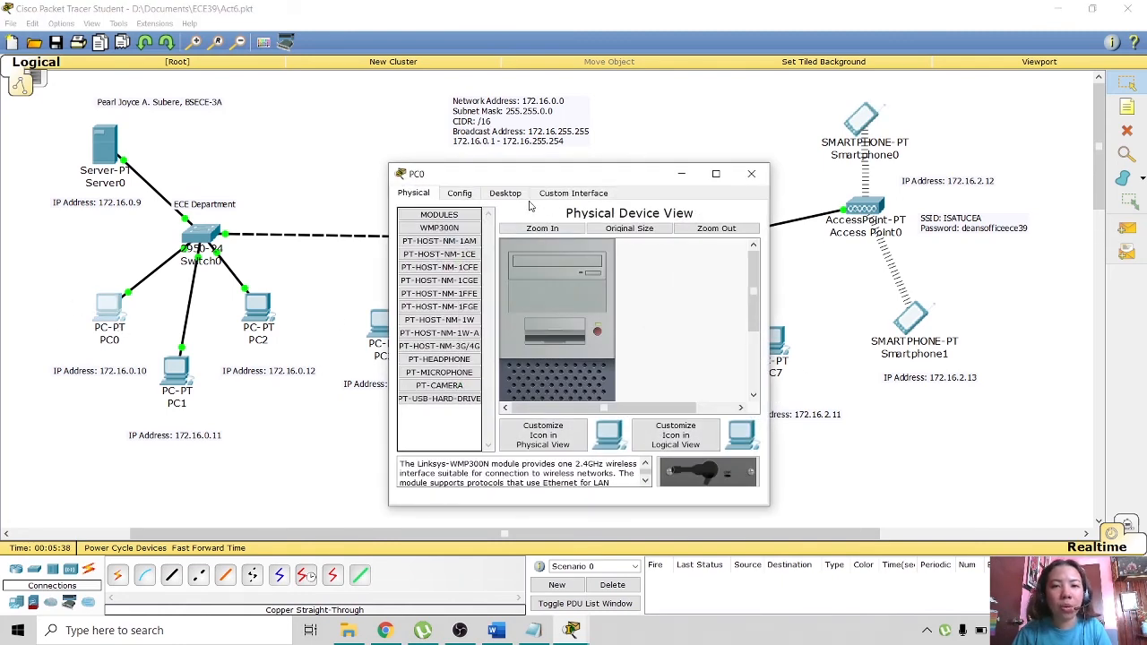
left_click(512, 195)
left_click(714, 254)
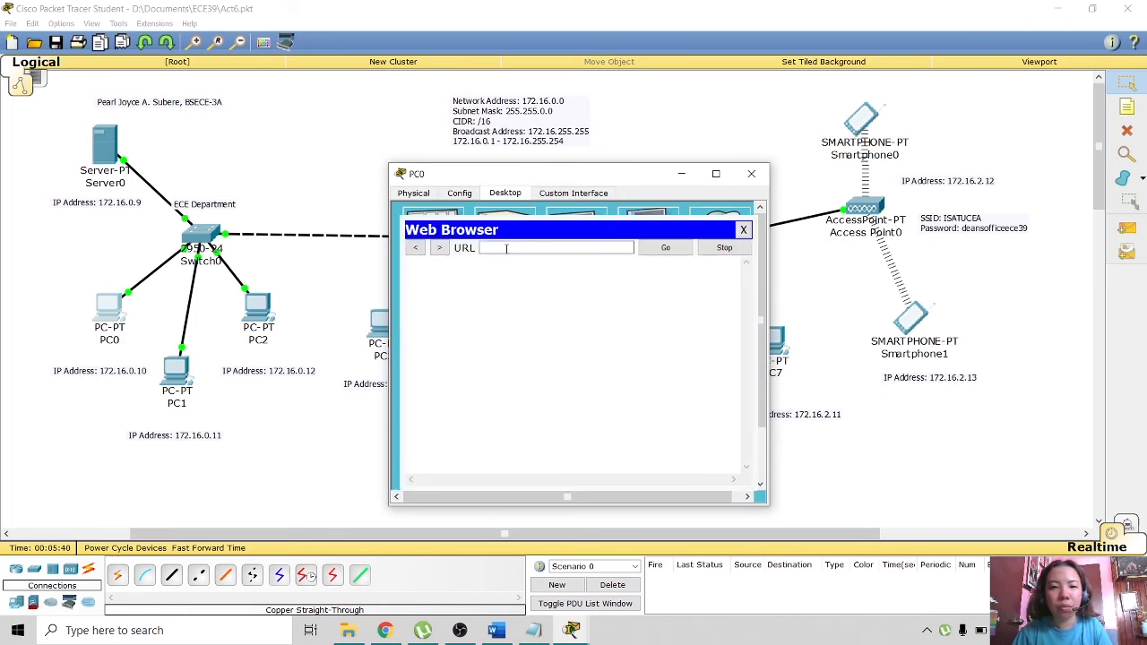
left_click(506, 248)
key("ctrl+v")
left_click(665, 248)
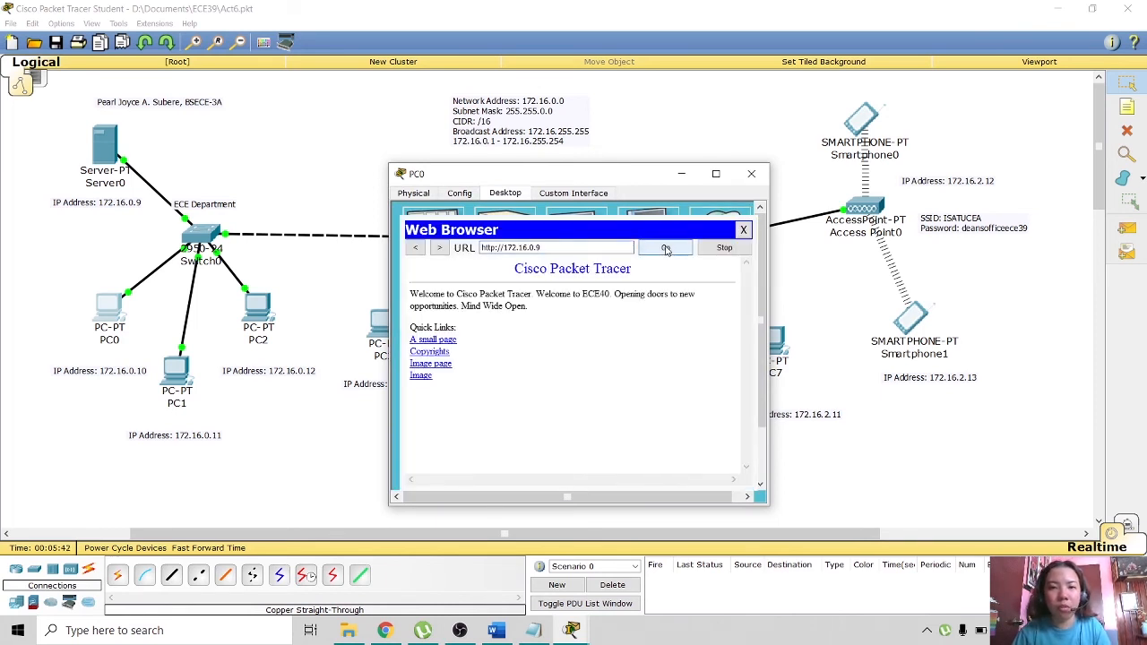
left_click(751, 173)
left_click(187, 387)
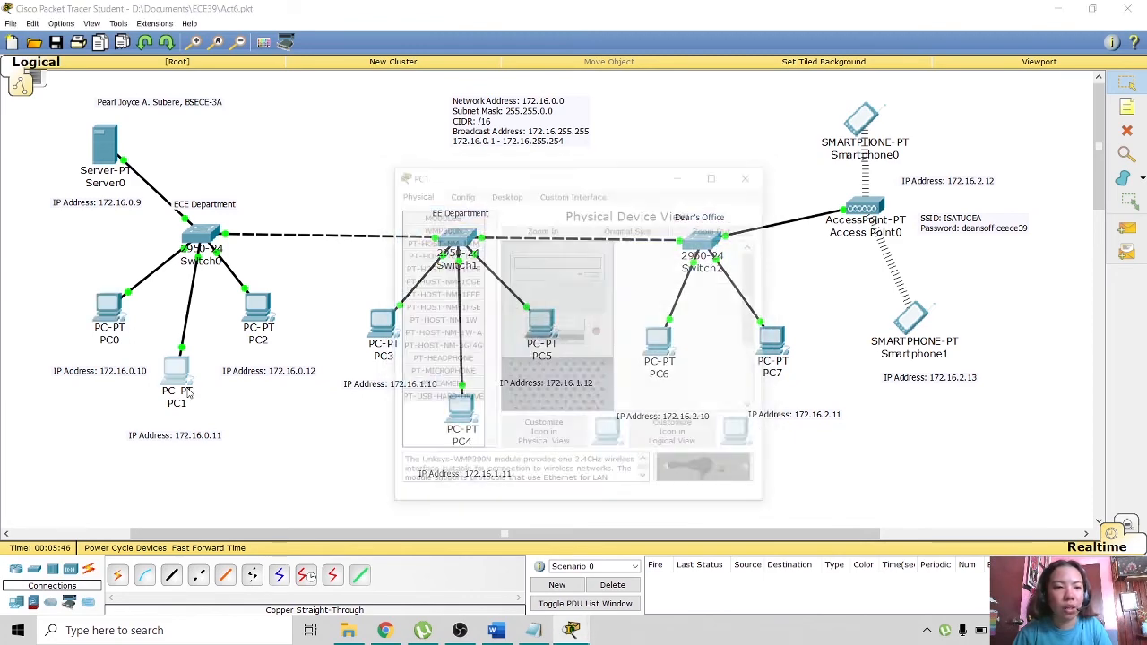
left_click(506, 193)
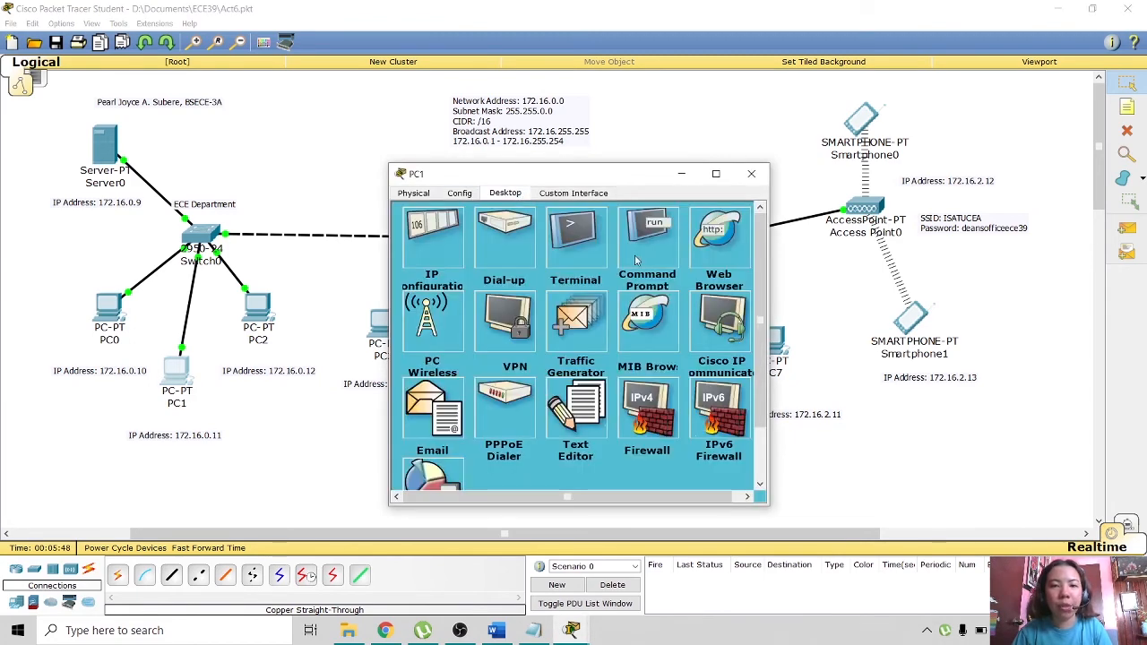
left_click(633, 261)
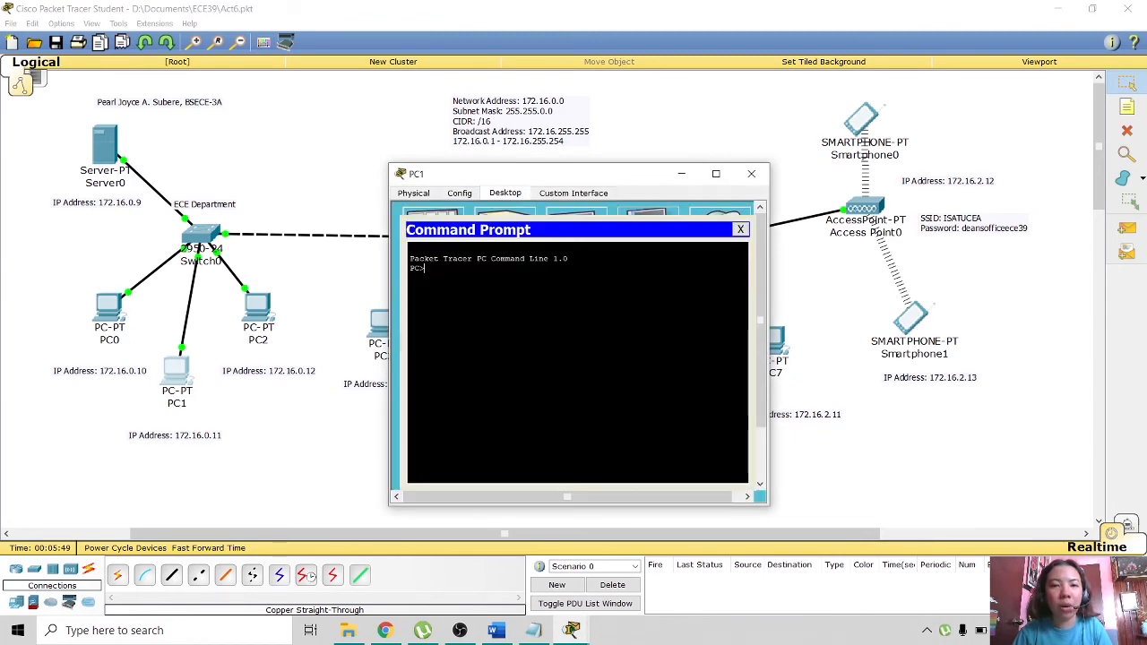
left_click(744, 226)
left_click(715, 231)
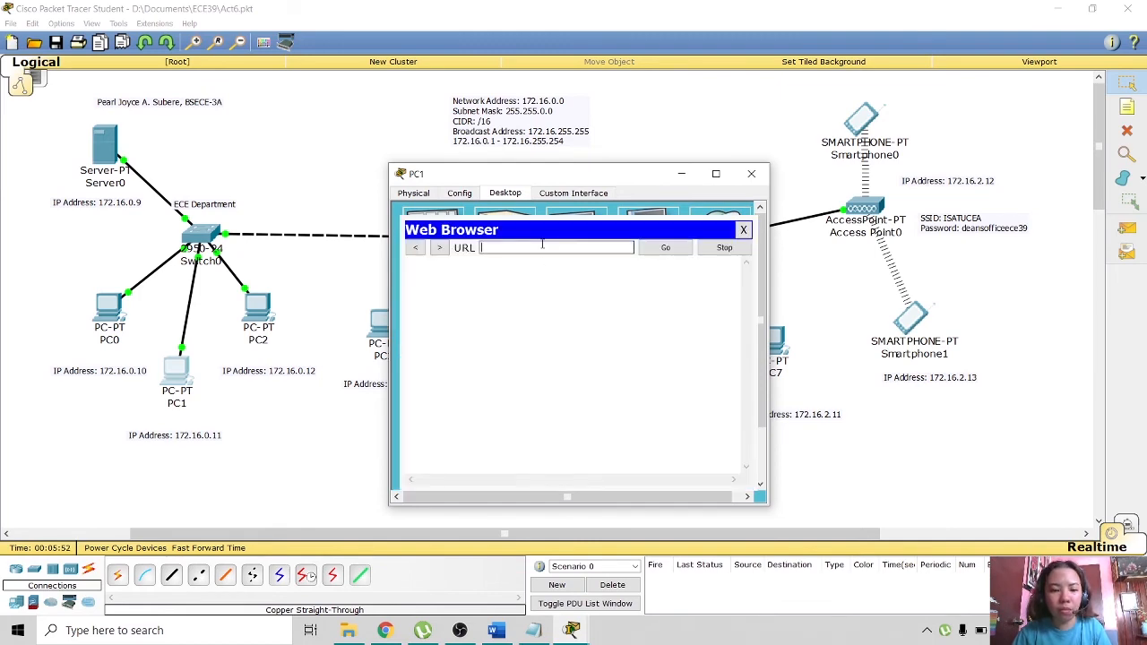
type("http://172.16.0.9")
left_click(665, 247)
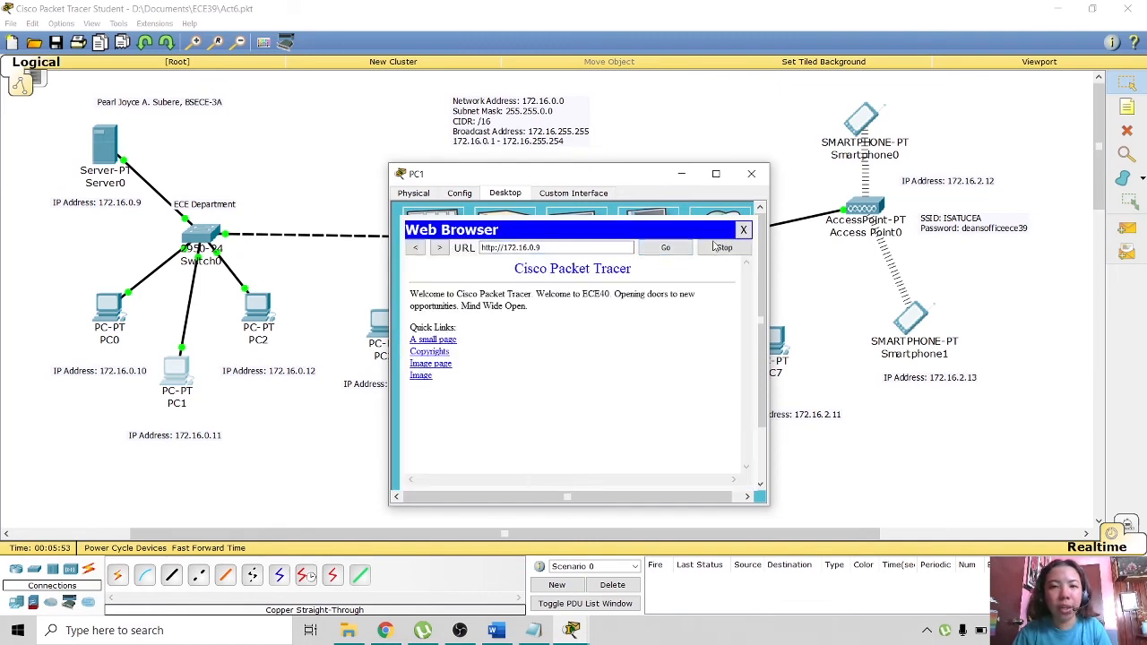
left_click(752, 173)
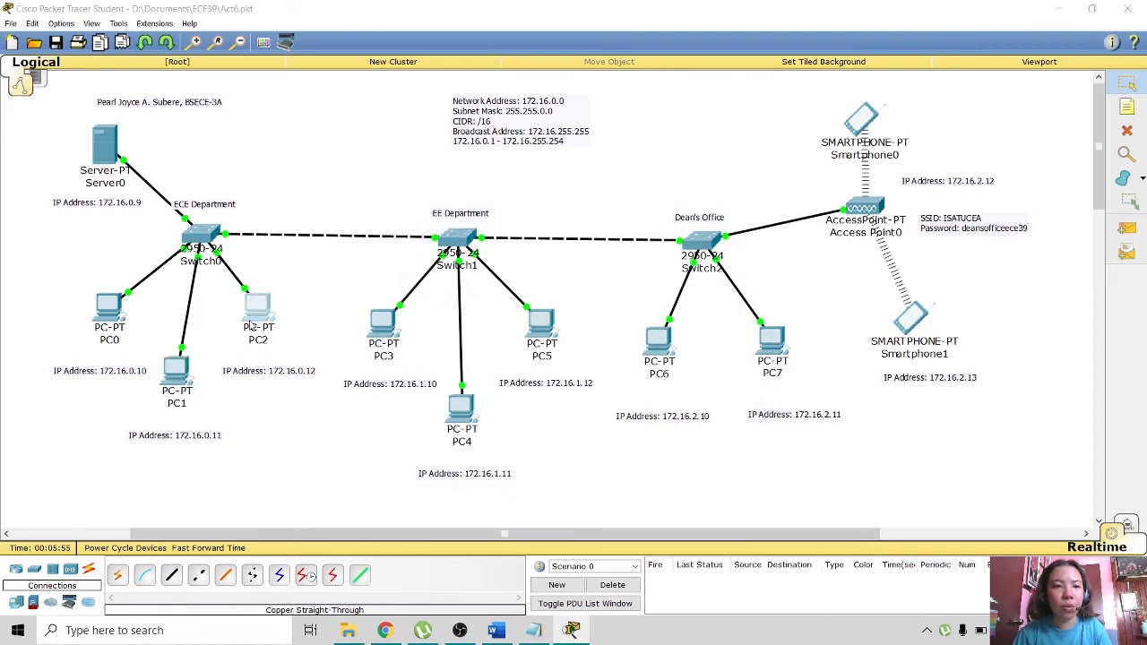
left_click(252, 325)
left_click(505, 193)
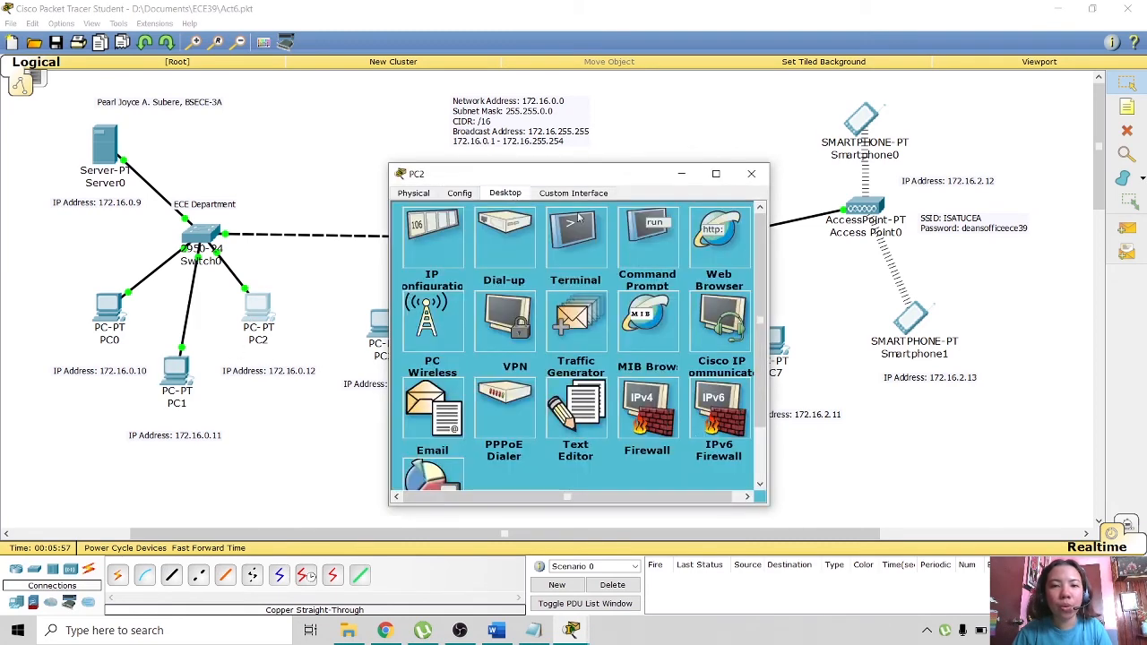
left_click(704, 256)
left_click(493, 248)
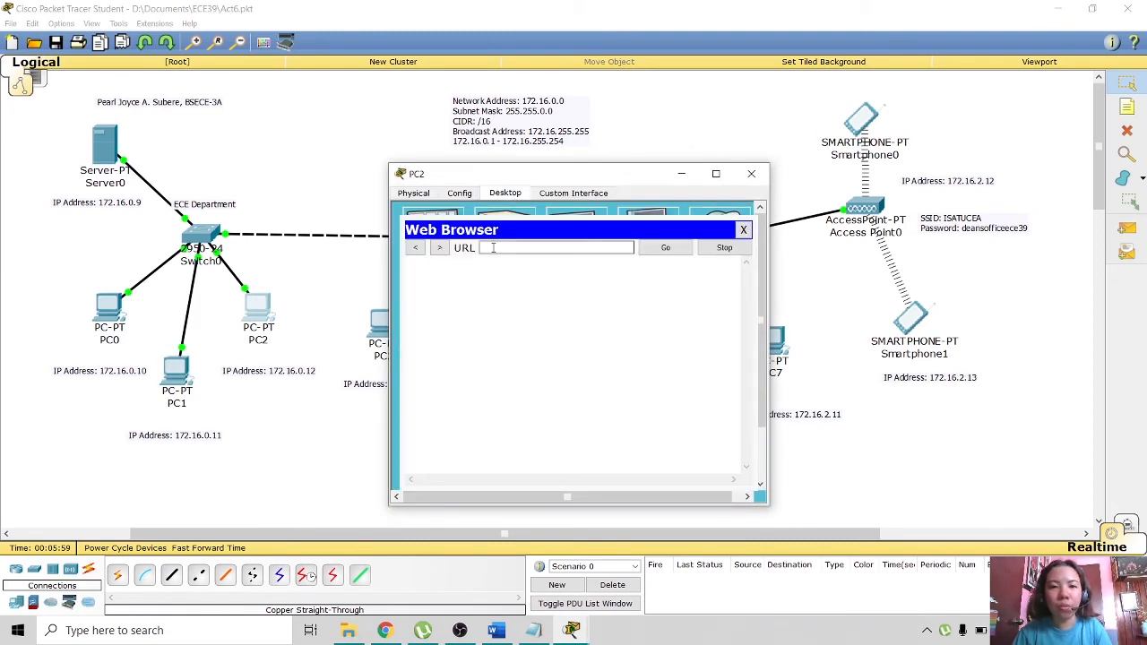
type("http://172.16.0.9")
left_click(665, 247)
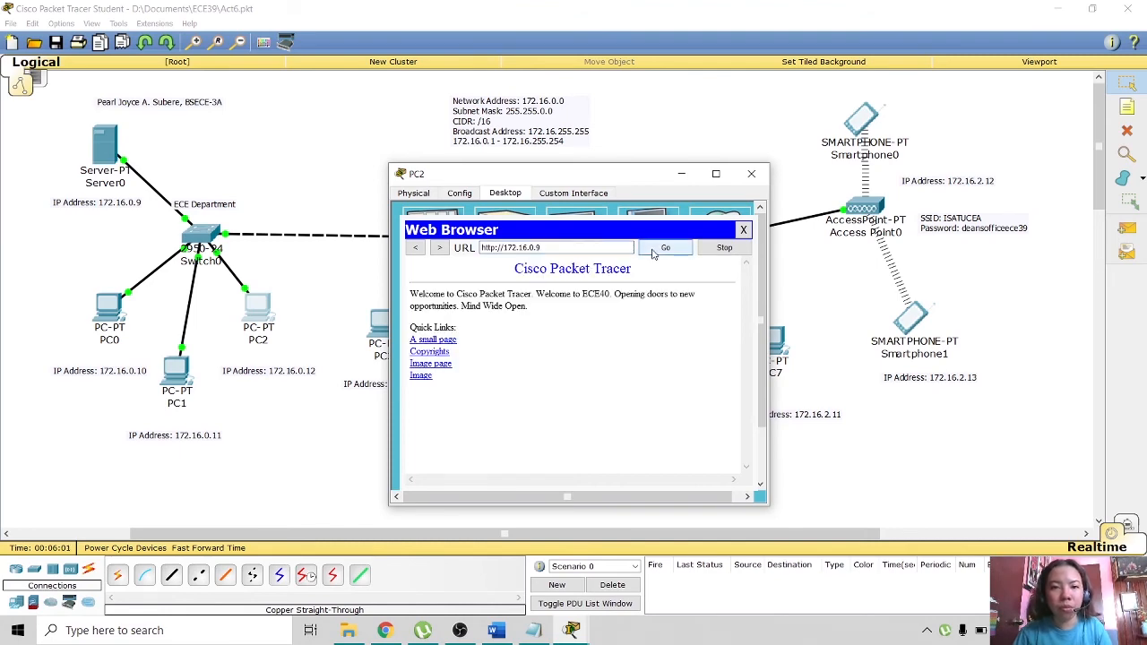
left_click(752, 173)
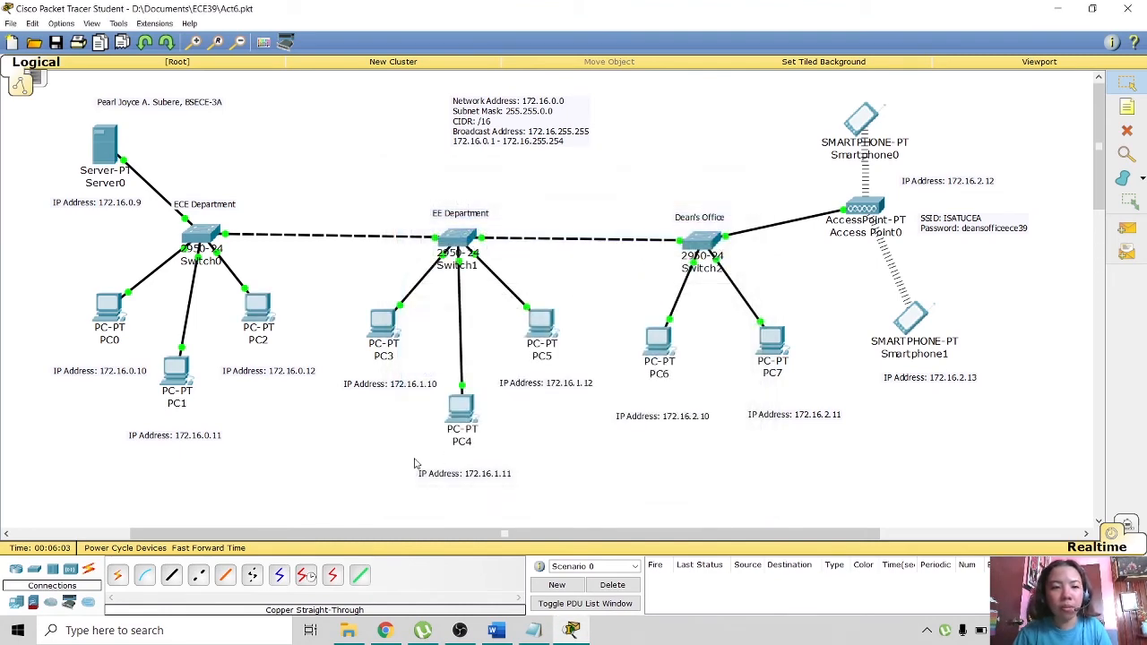
left_click(386, 347)
left_click(504, 193)
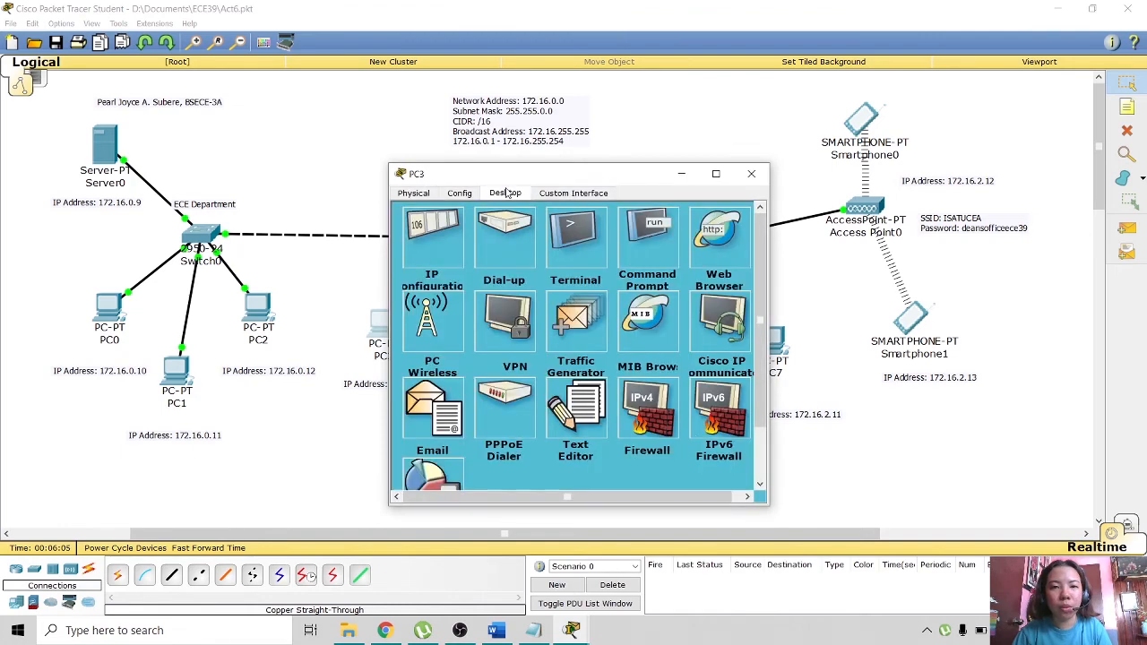
left_click(643, 259)
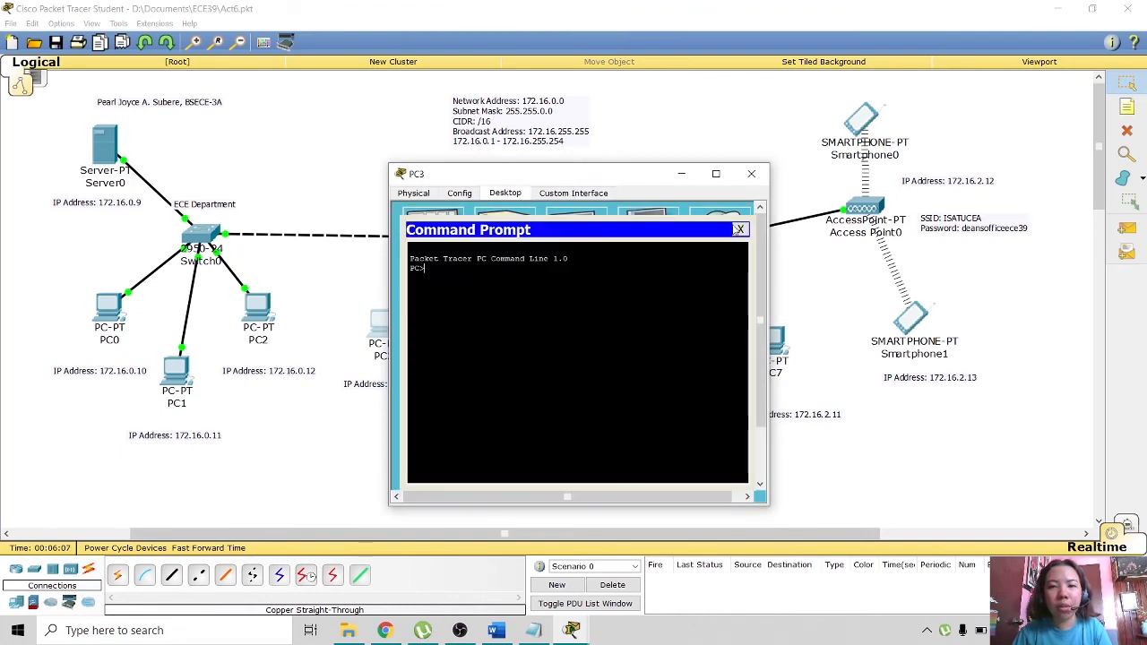
left_click(740, 229)
left_click(712, 251)
left_click(572, 249)
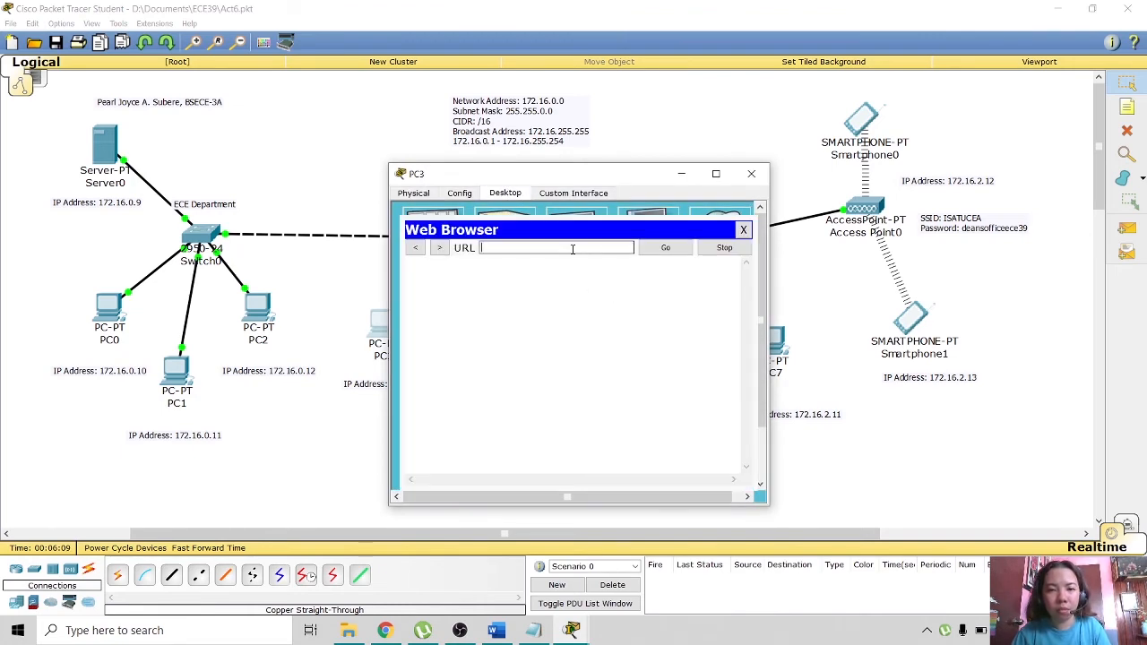
type("http://172.16.0.9")
left_click(681, 249)
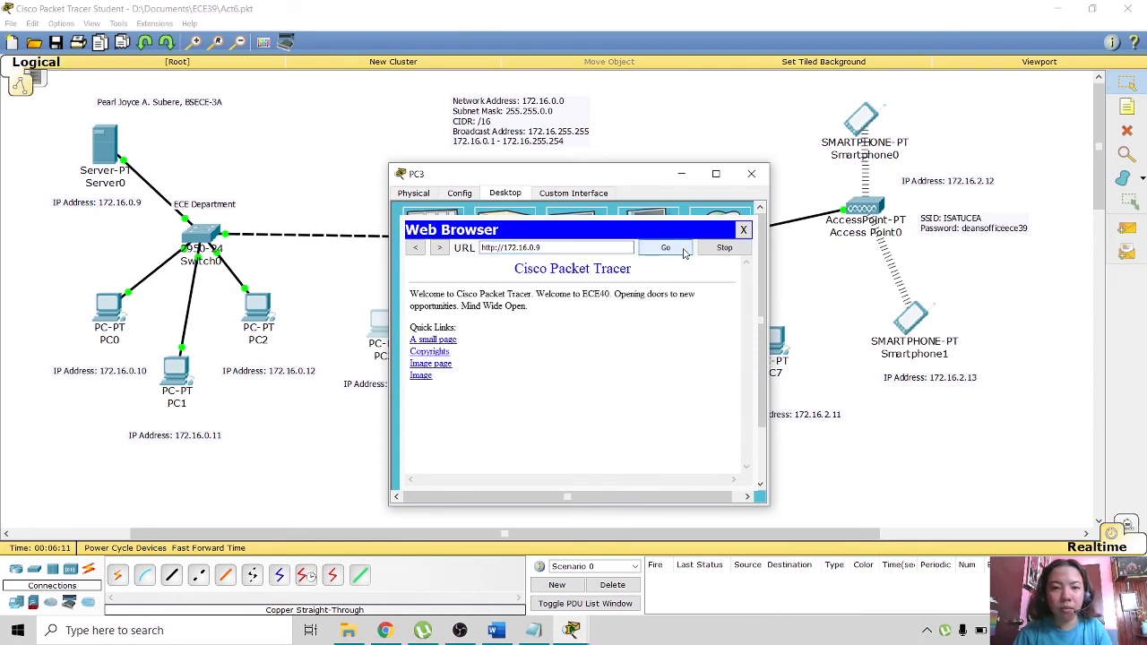
left_click(751, 174)
left_click(448, 424)
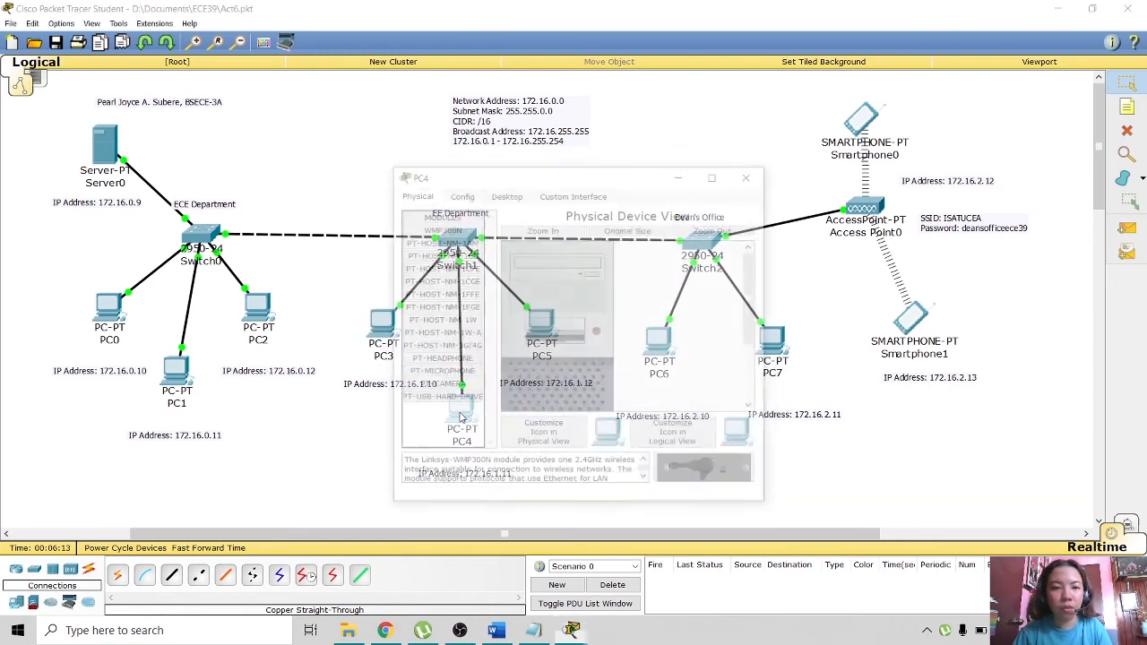
left_click(509, 196)
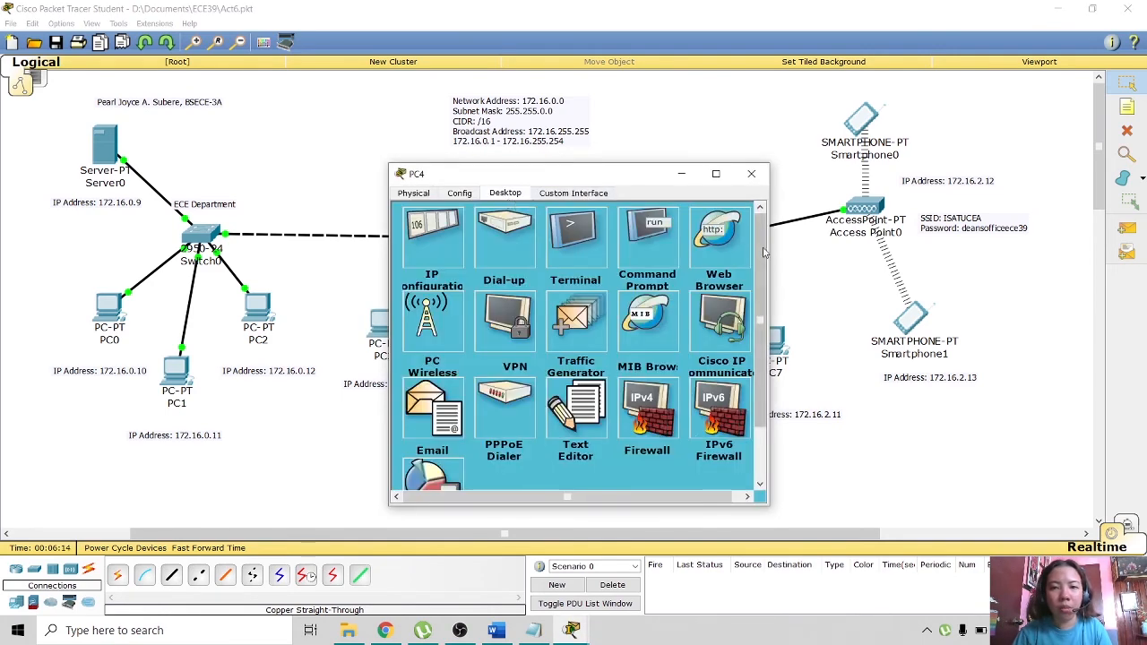
left_click(720, 235)
type("http://172.16.0.9")
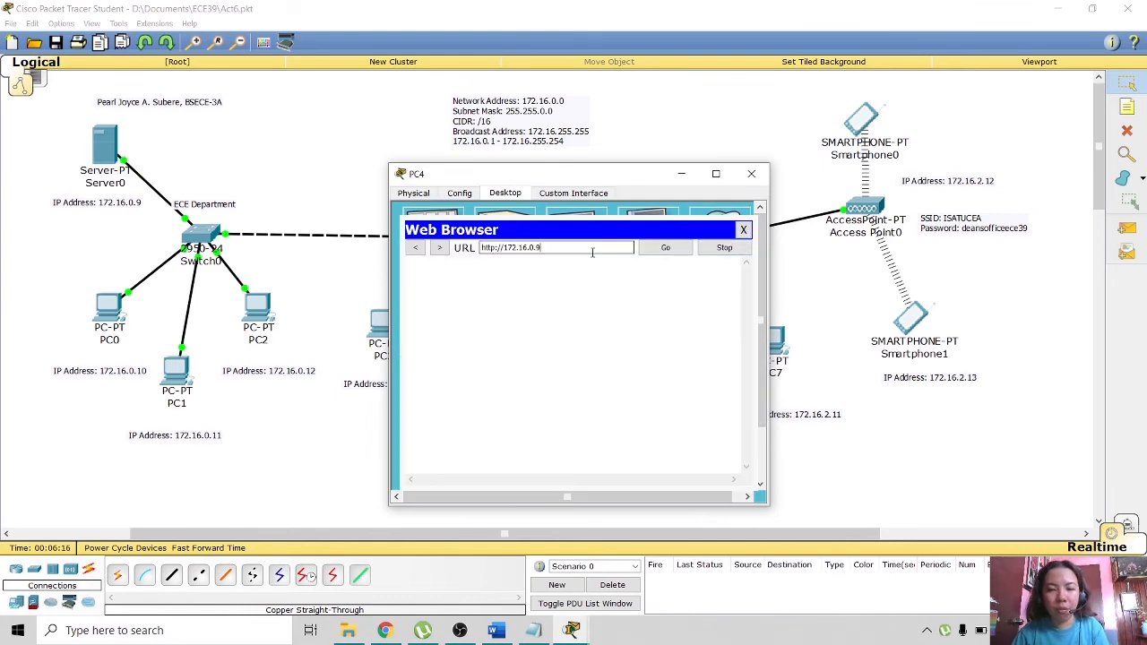
left_click(665, 247)
left_click(751, 174)
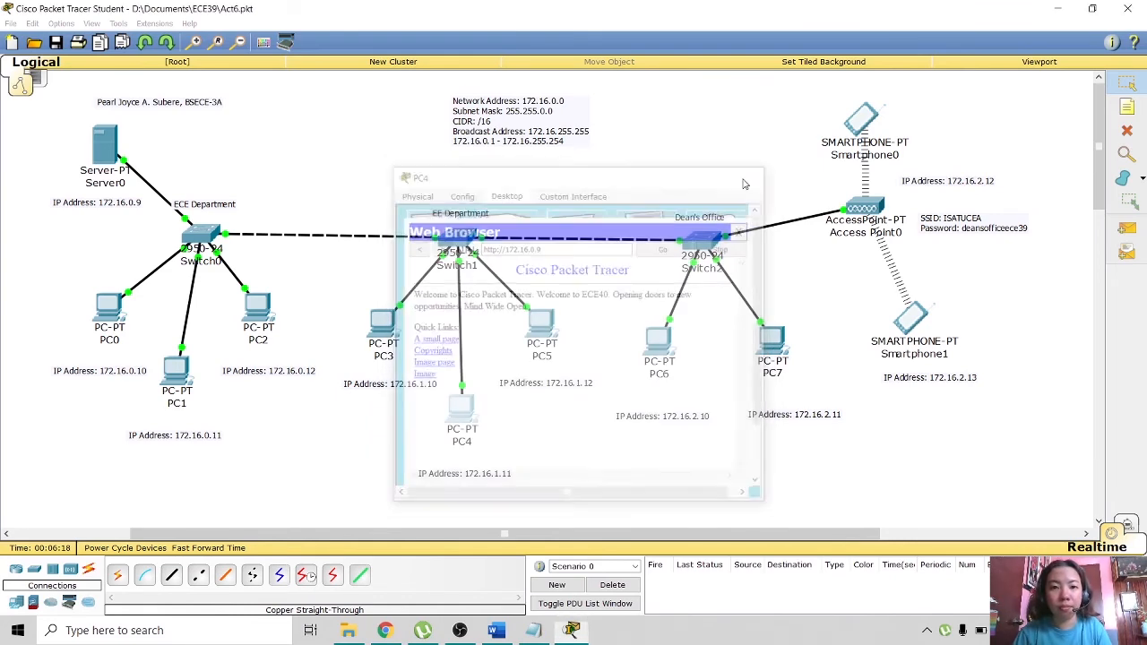
left_click(545, 353)
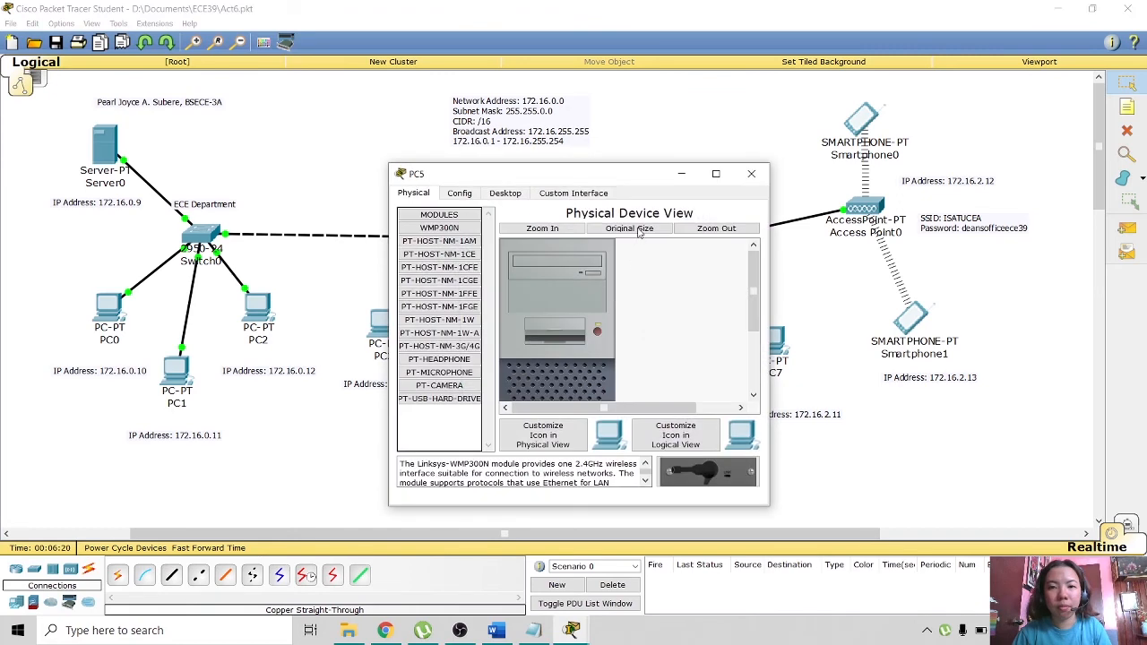
left_click(515, 194)
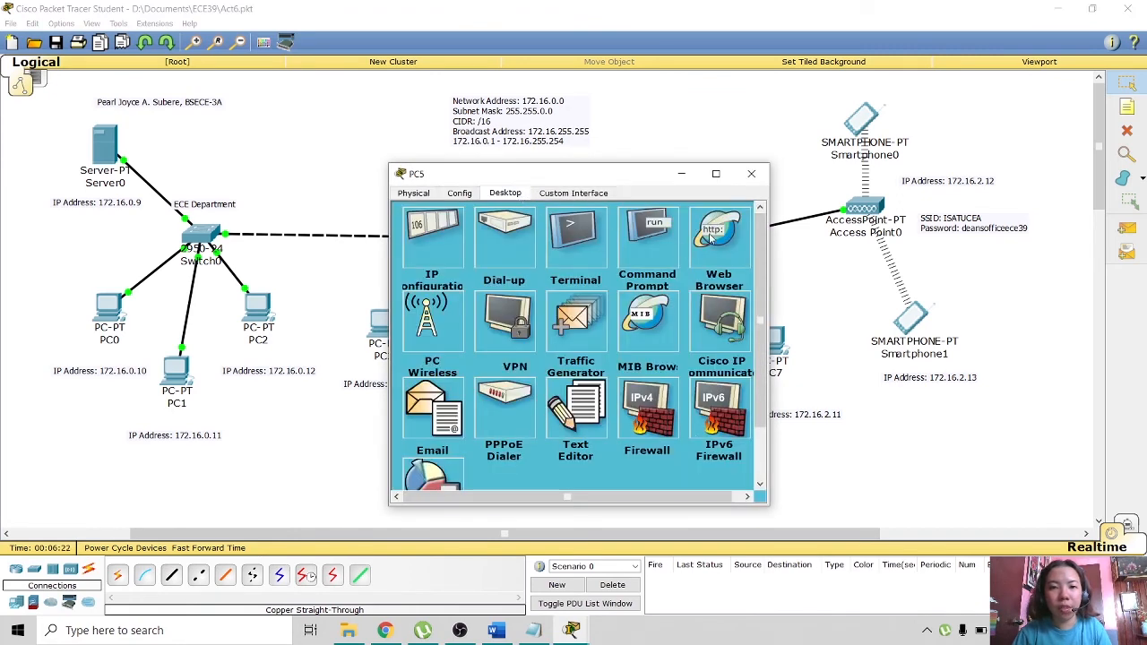
left_click(712, 237)
type("http://172.16.0.9")
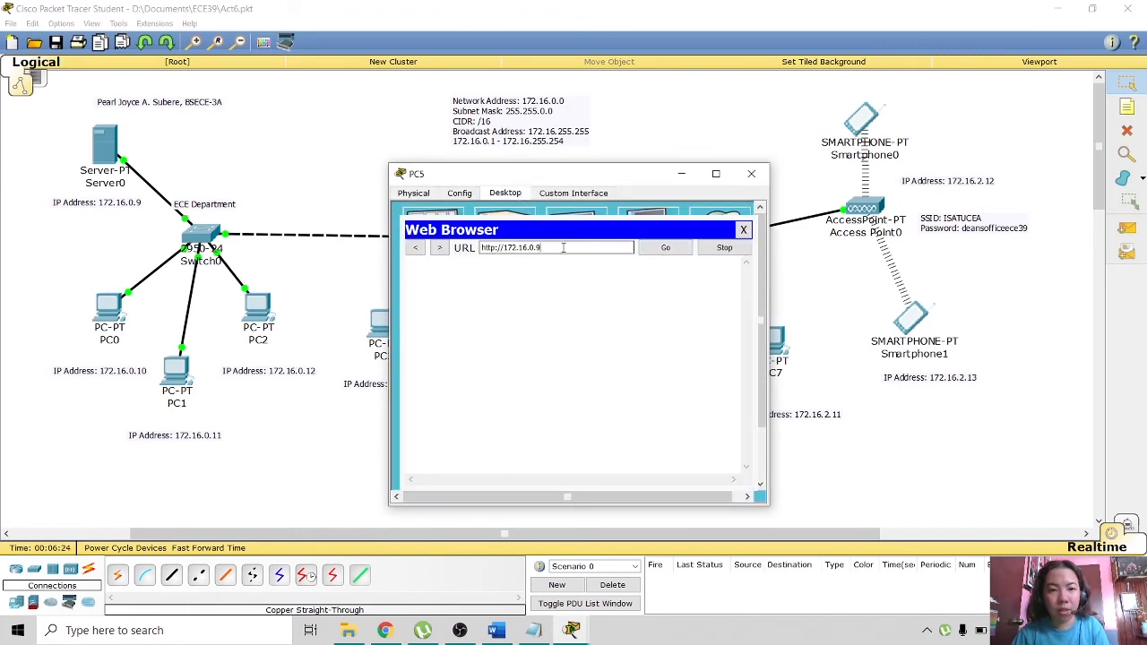
left_click(670, 248)
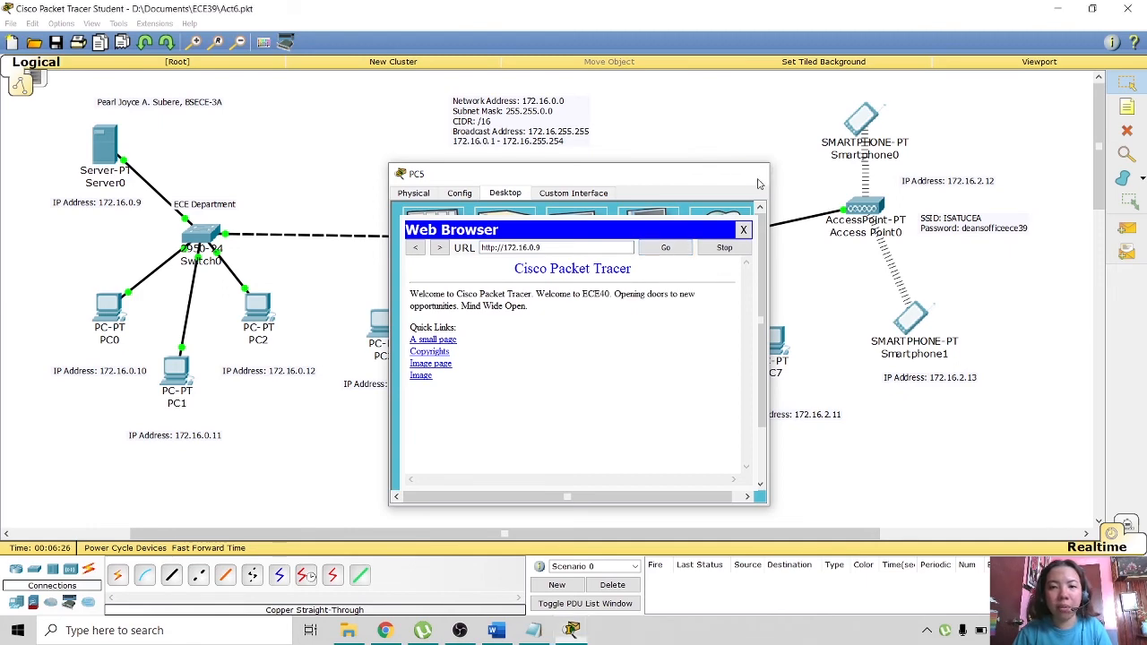
left_click(751, 173)
left_click(663, 346)
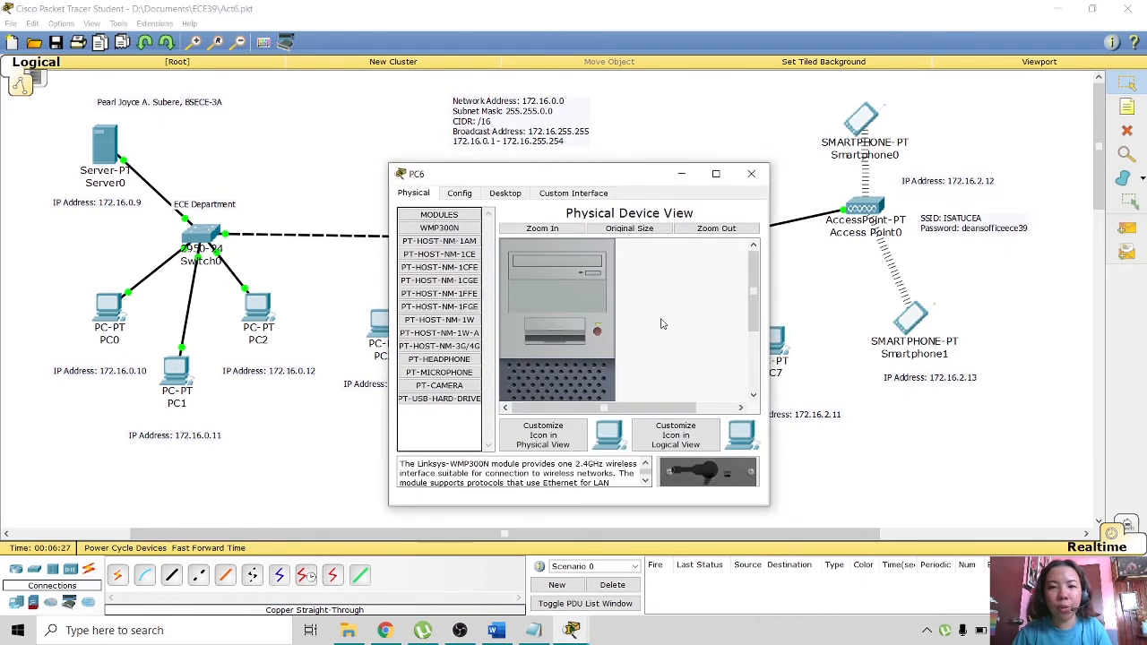
left_click(520, 197)
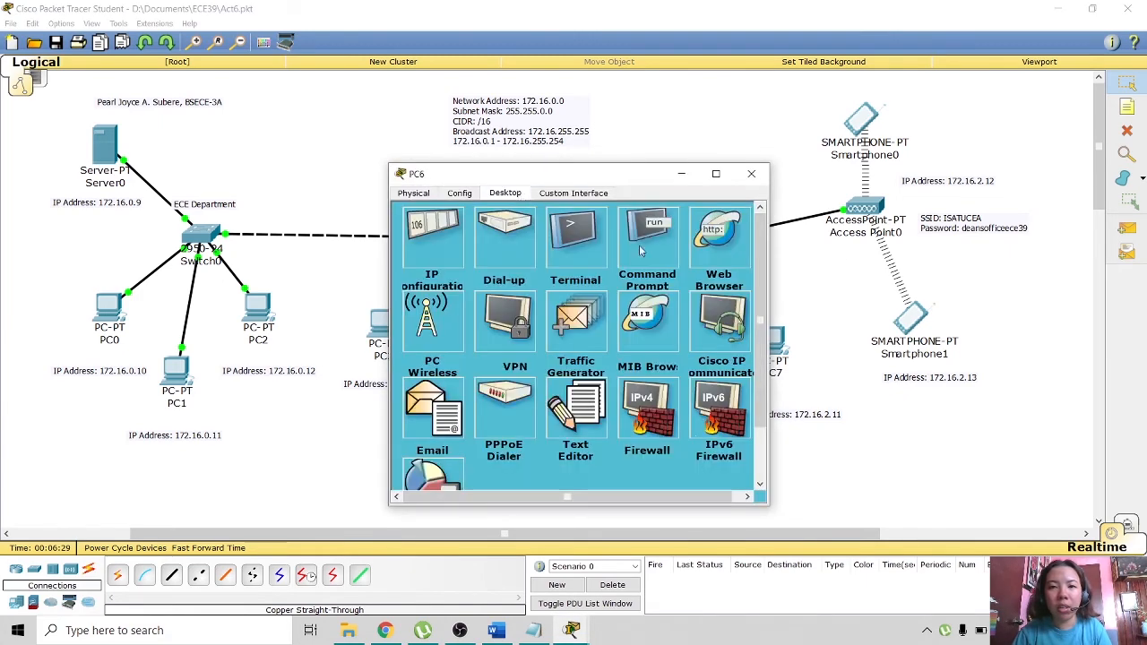
left_click(709, 268)
left_click(554, 251)
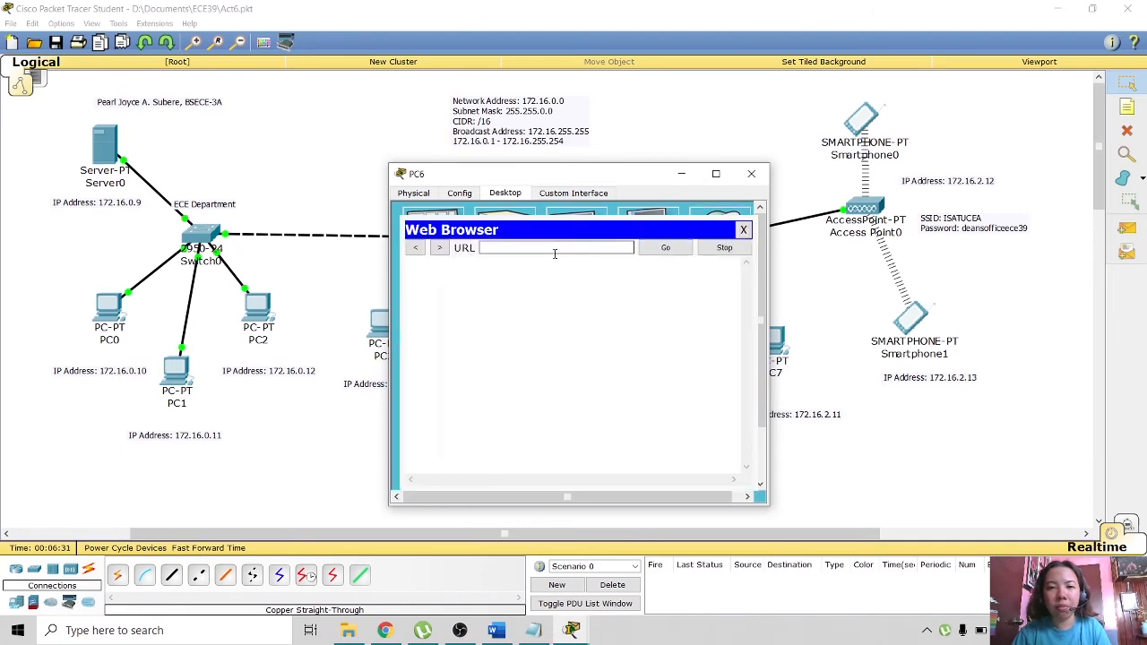
type("http://172.16.0.9")
left_click(655, 251)
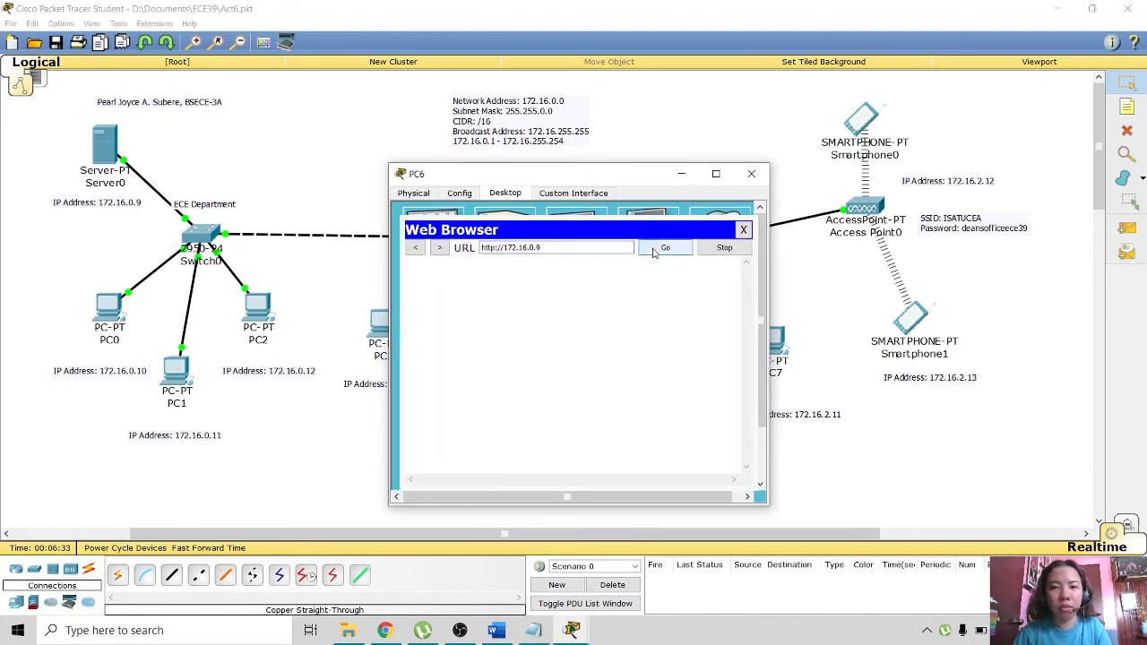
left_click(670, 251)
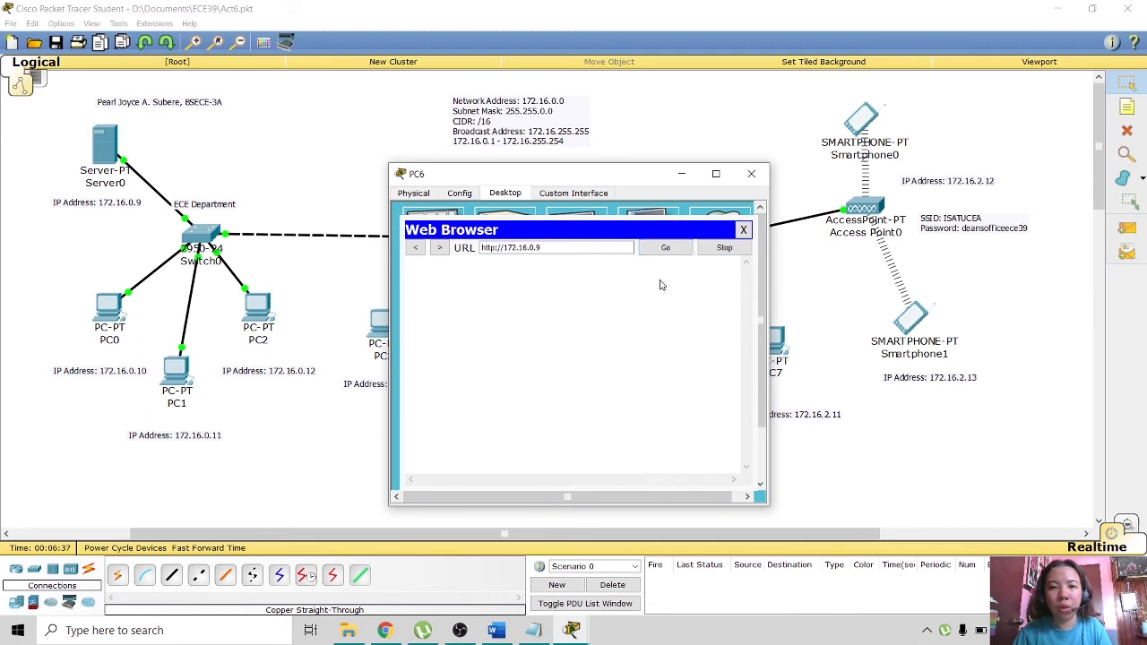
left_click(568, 248)
left_click(666, 248)
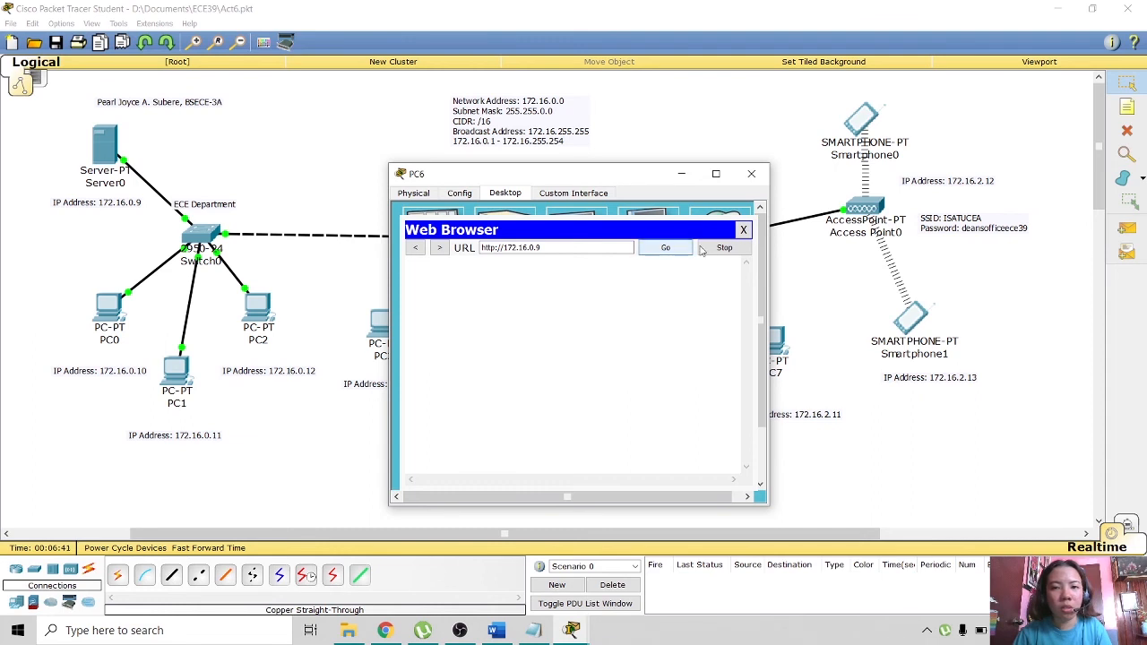
left_click(742, 231)
left_click(718, 235)
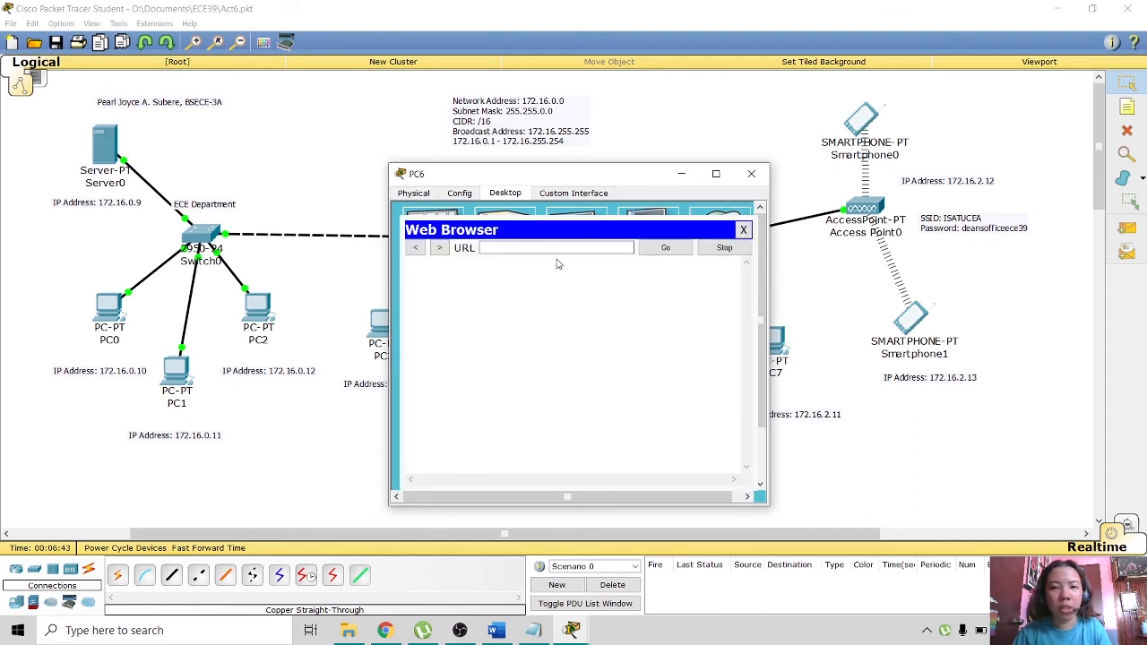
type("http://172.16.0.9")
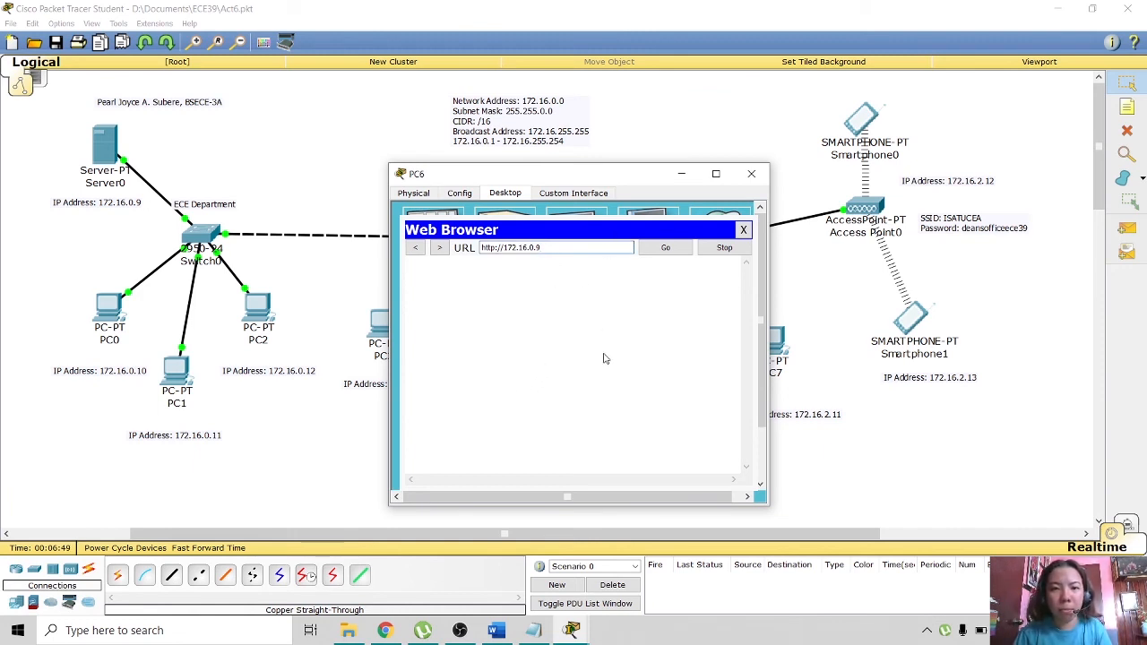
left_click(665, 248)
left_click(743, 230)
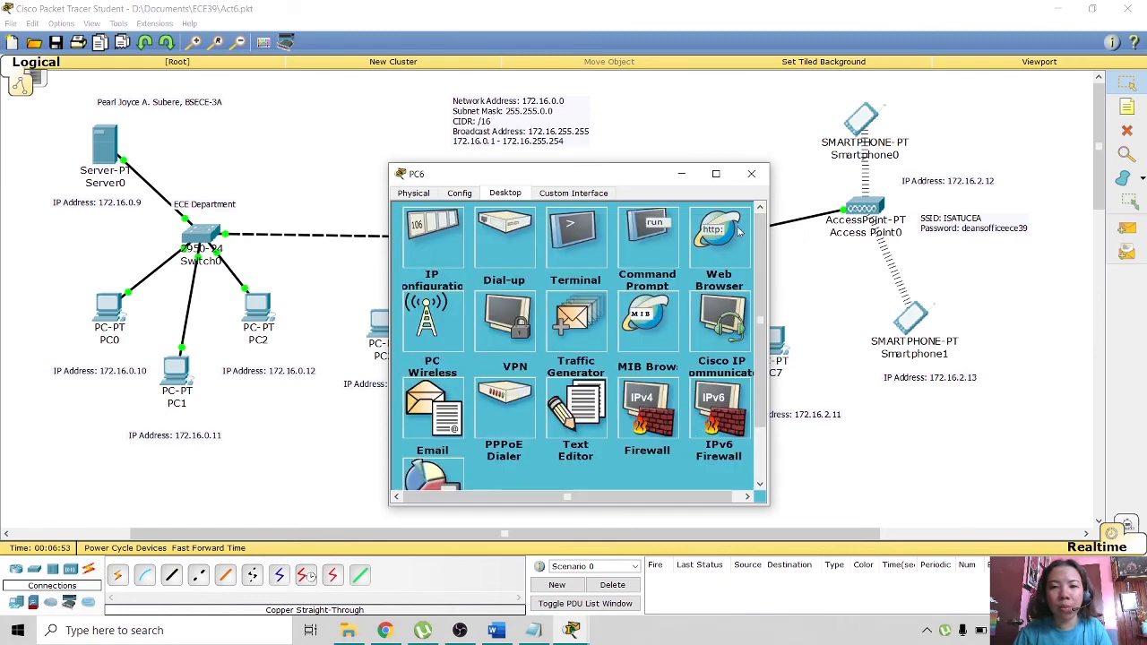
left_click(752, 174)
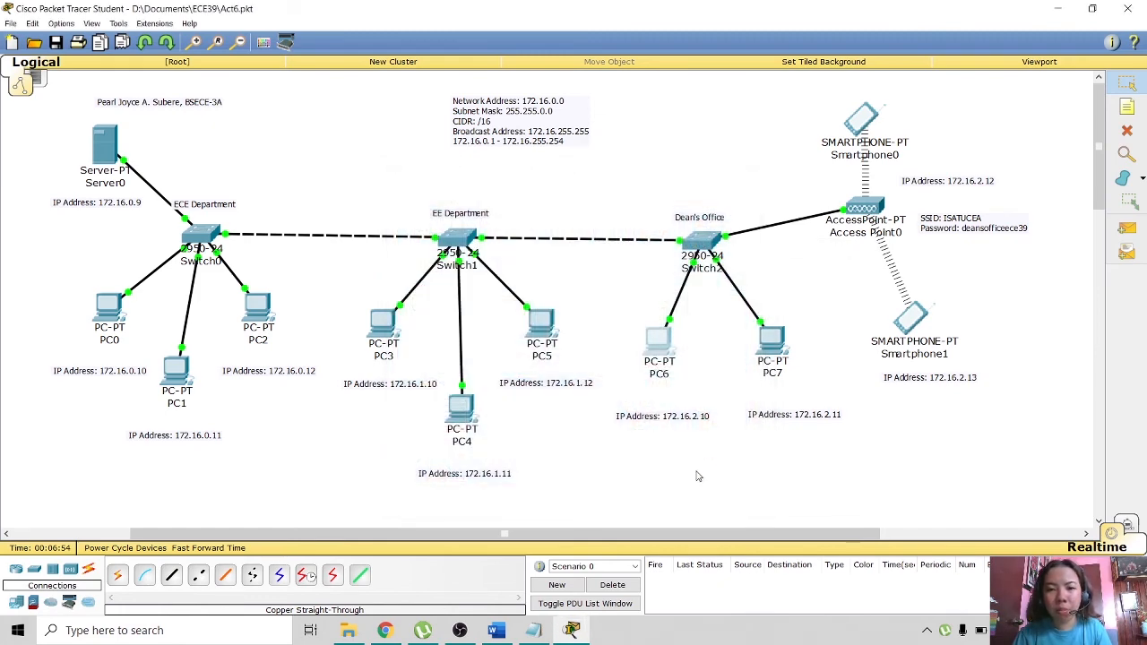
- Give PC6 the IP address 172.16.2.10 with the default mask 255.255.0.0
left_click(658, 340)
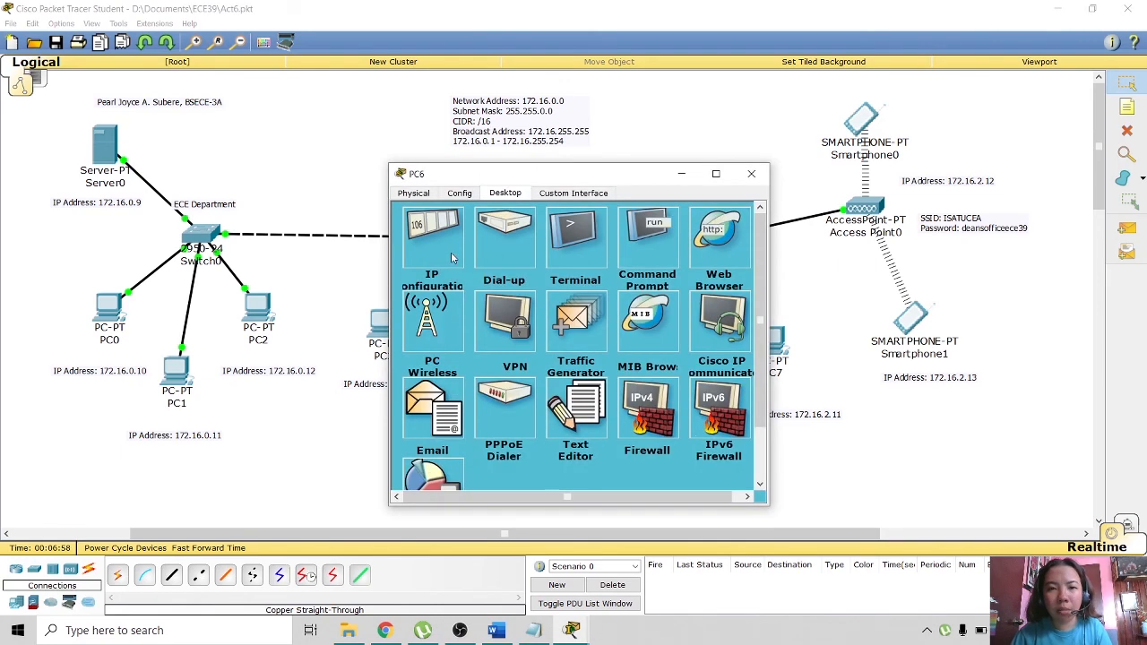
left_click(434, 229)
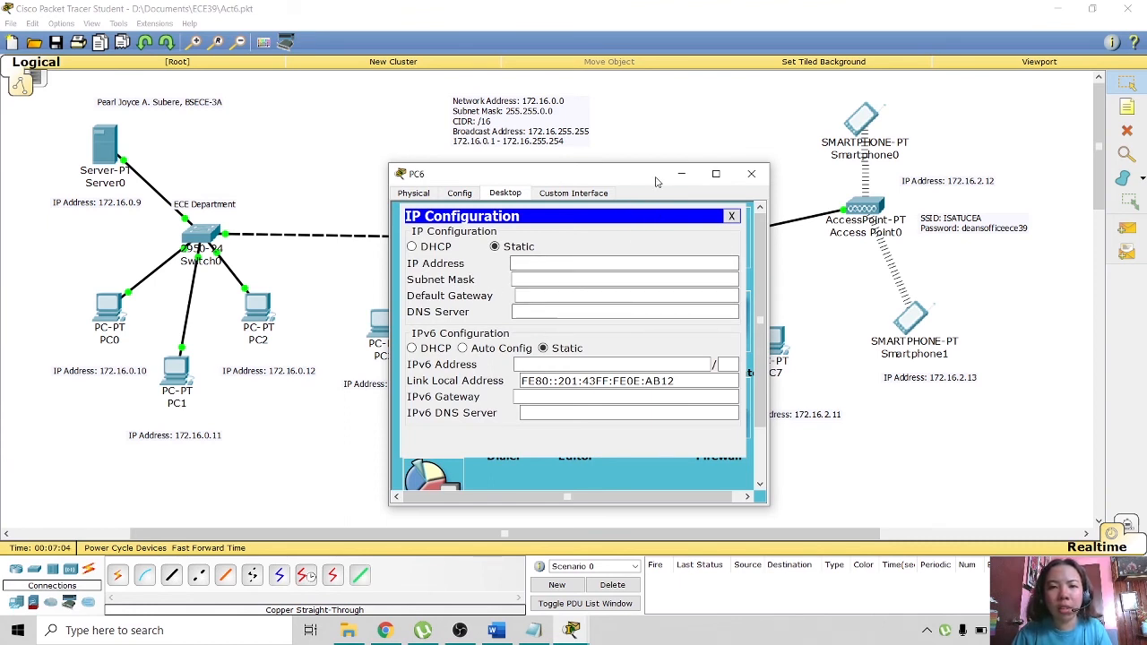
left_click(520, 263)
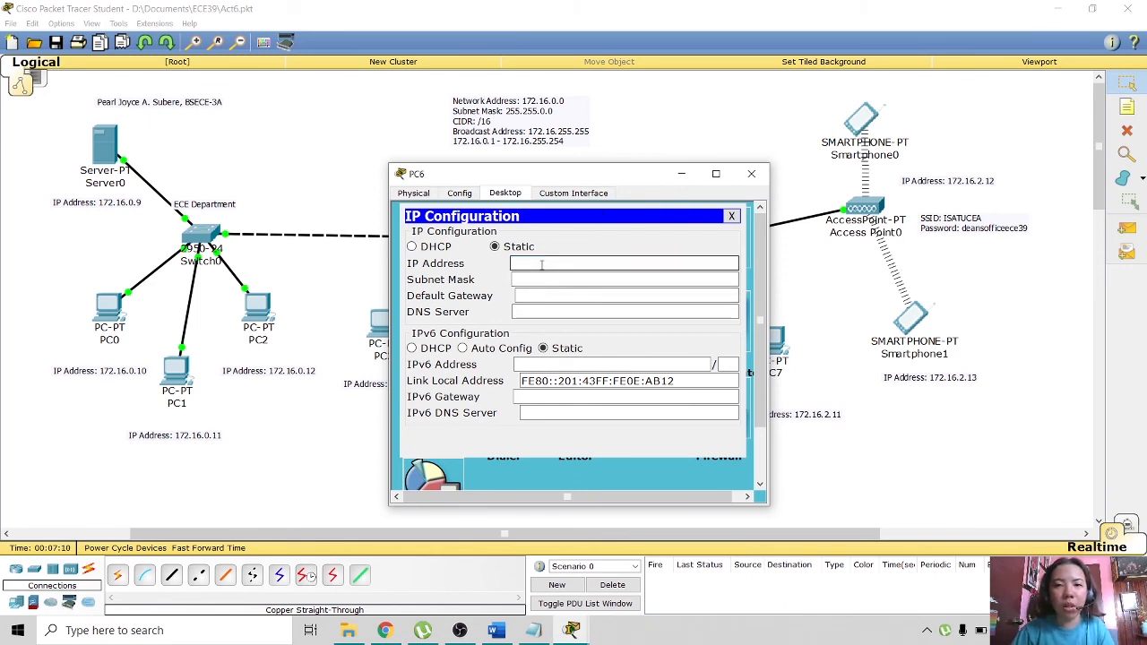
left_click_drag(653, 177, 463, 137)
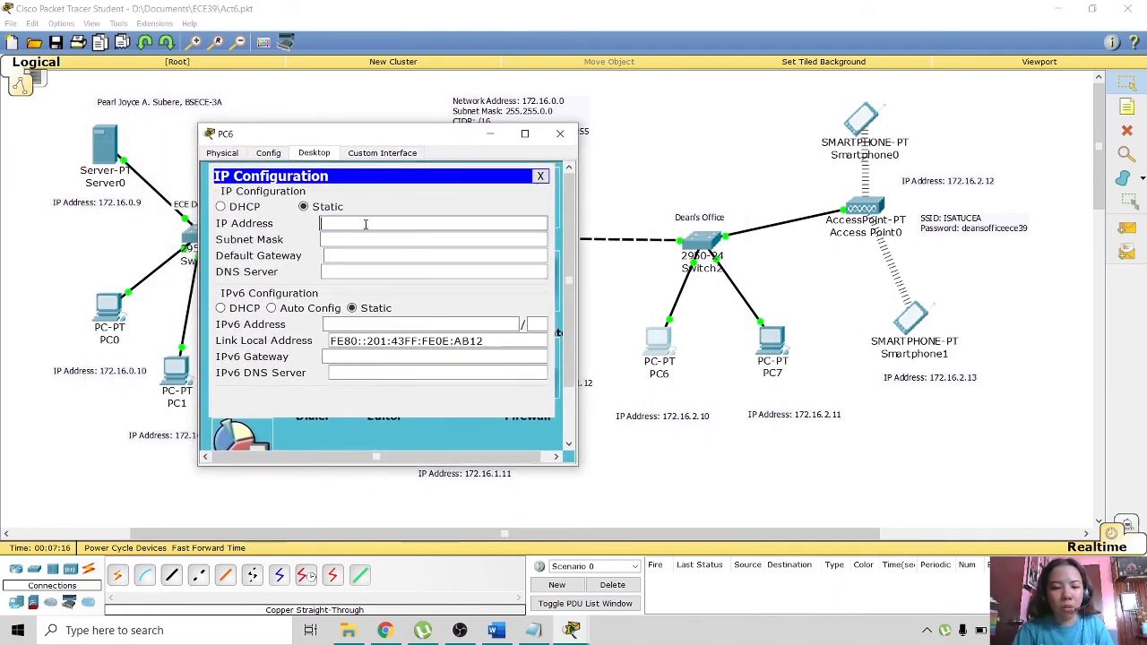
type("172.16.2.10")
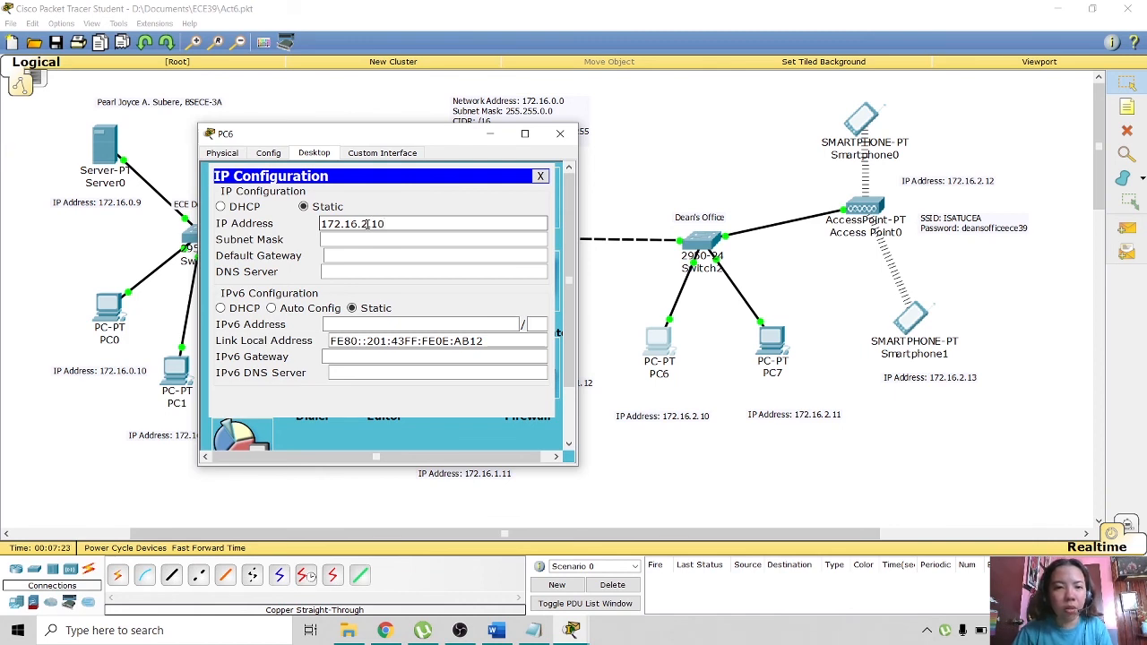
key("Tab")
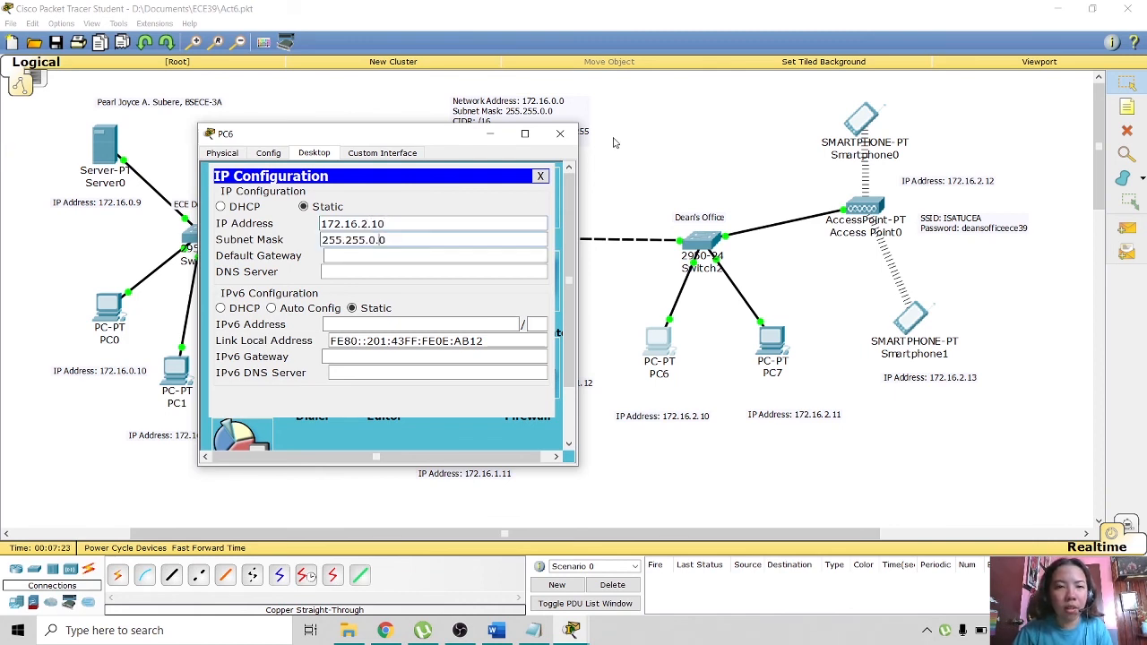
left_click(540, 176)
- Run ipconfig in PC6's command prompt to confirm the new address
left_click(455, 203)
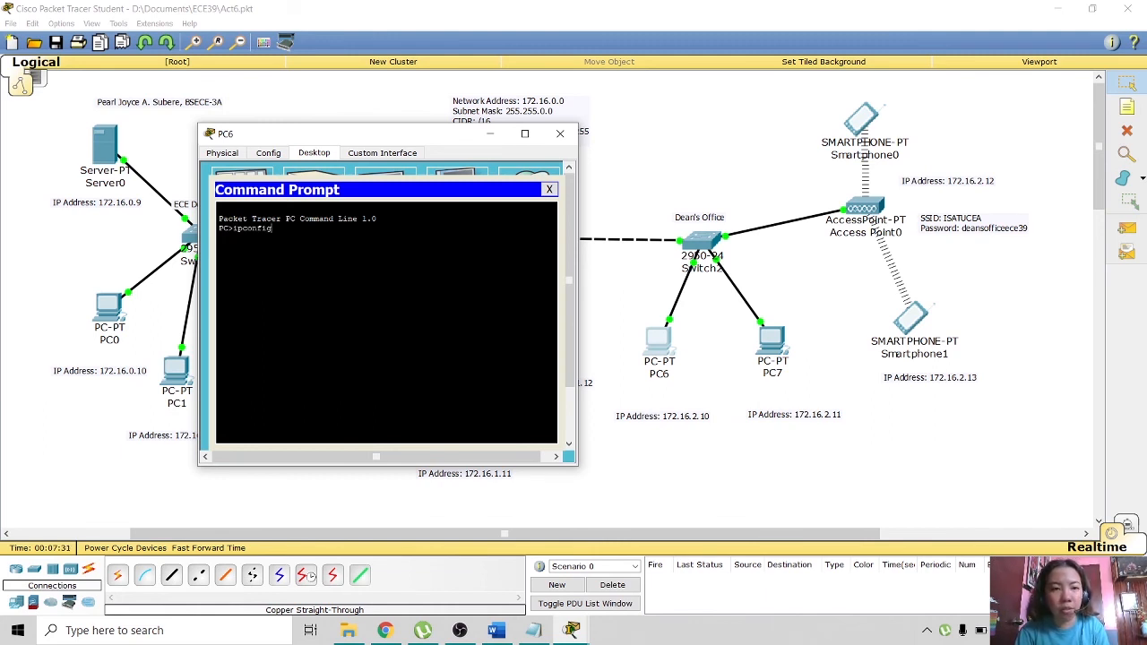
key("Return")
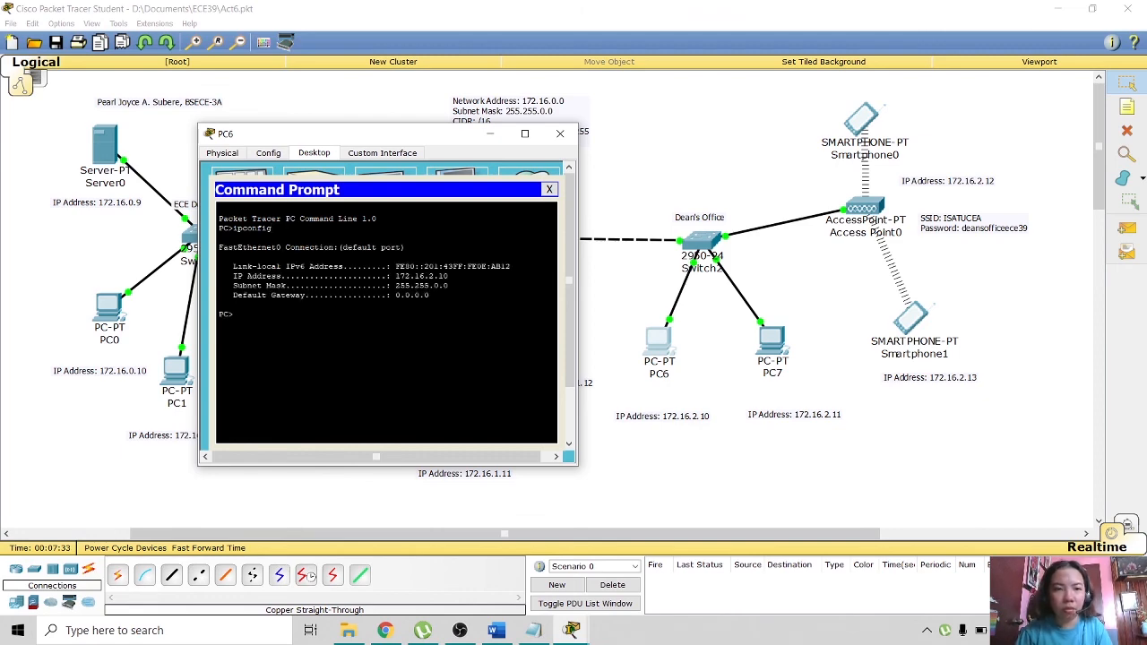
left_click(560, 133)
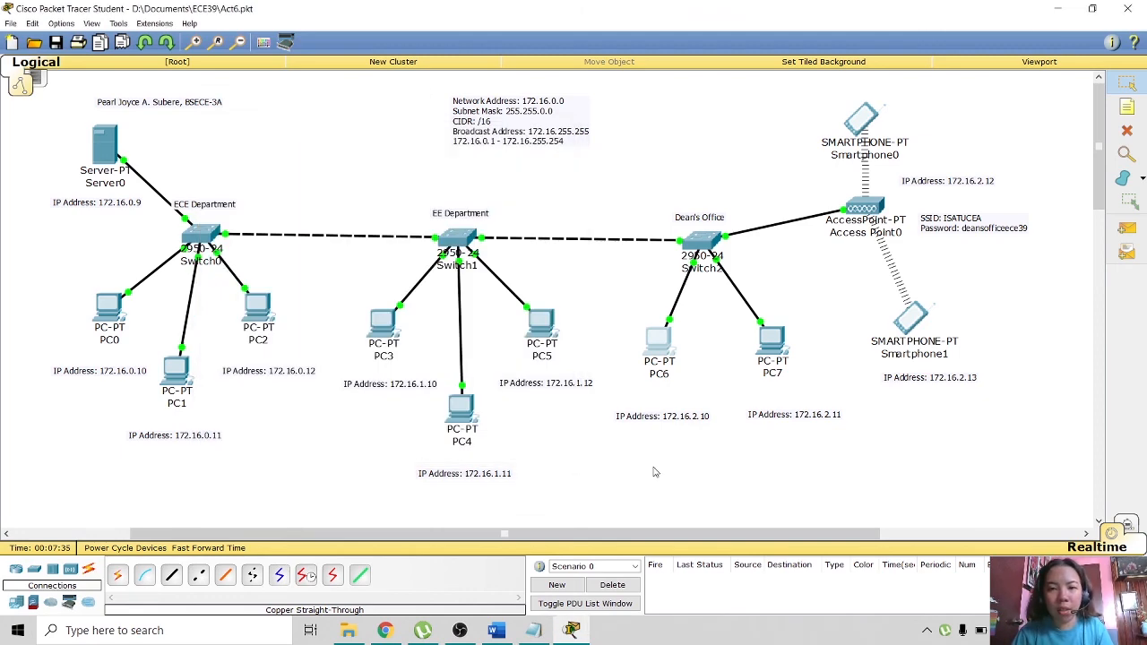
left_click(661, 351)
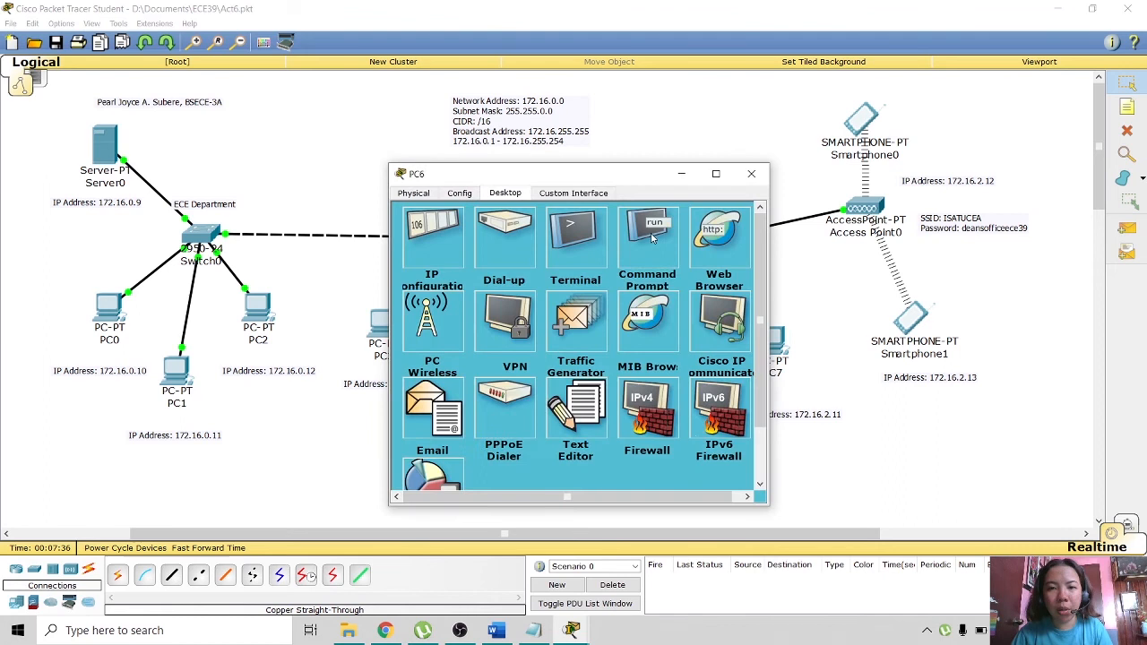
left_click(716, 238)
left_click(501, 248)
type("http://172.16.0.9")
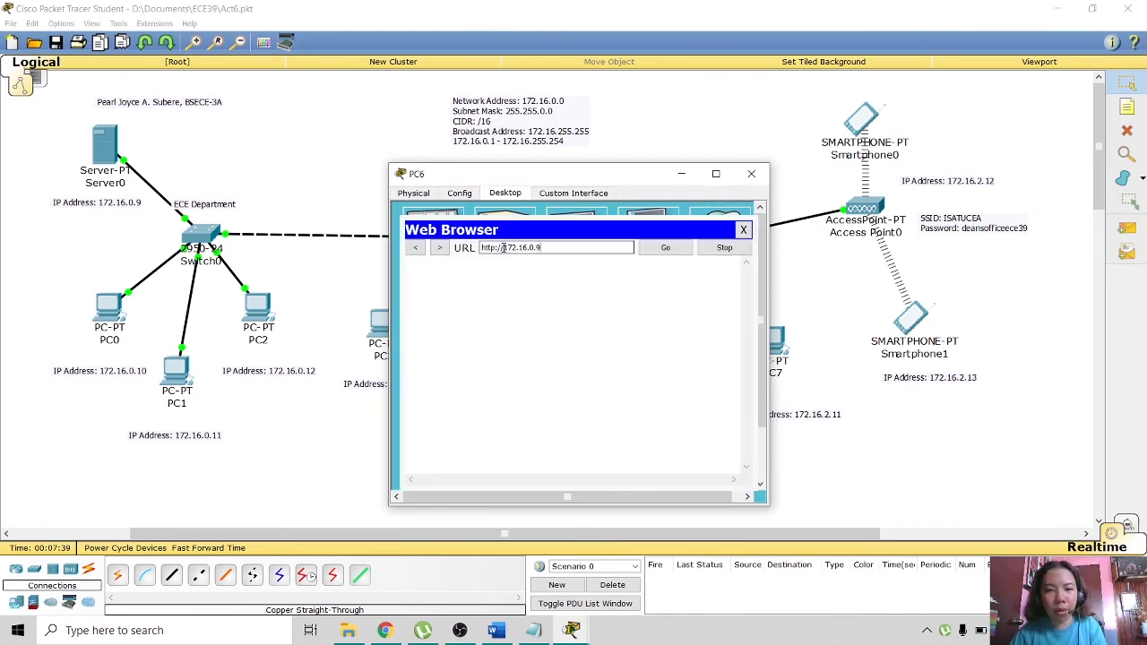
left_click(665, 248)
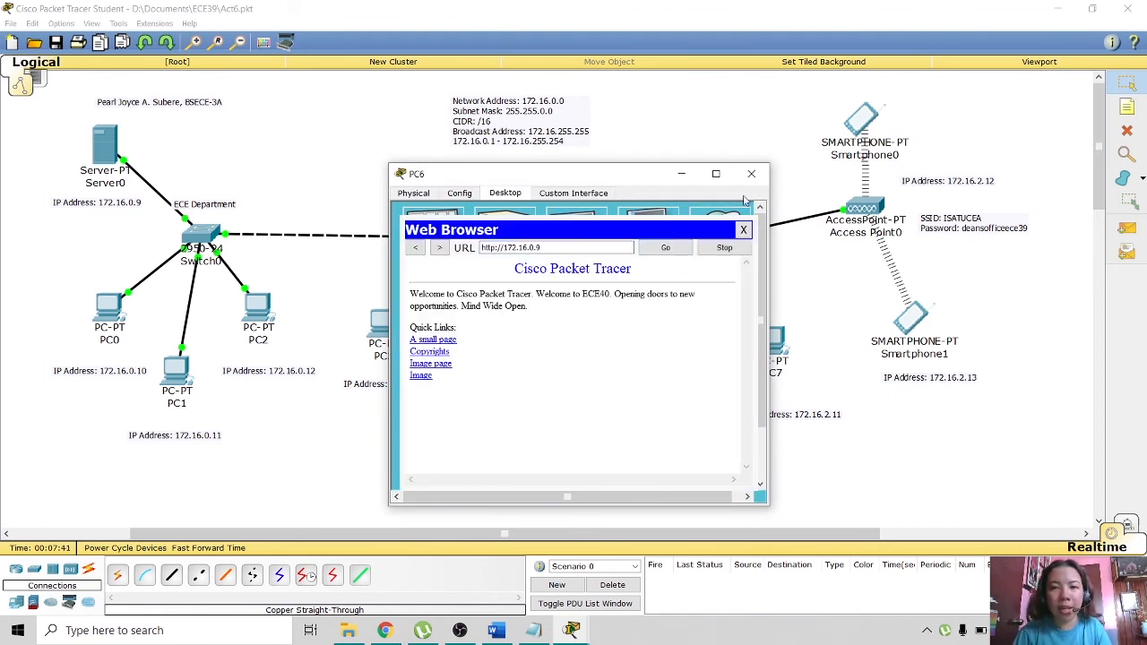
left_click(752, 173)
left_click(766, 354)
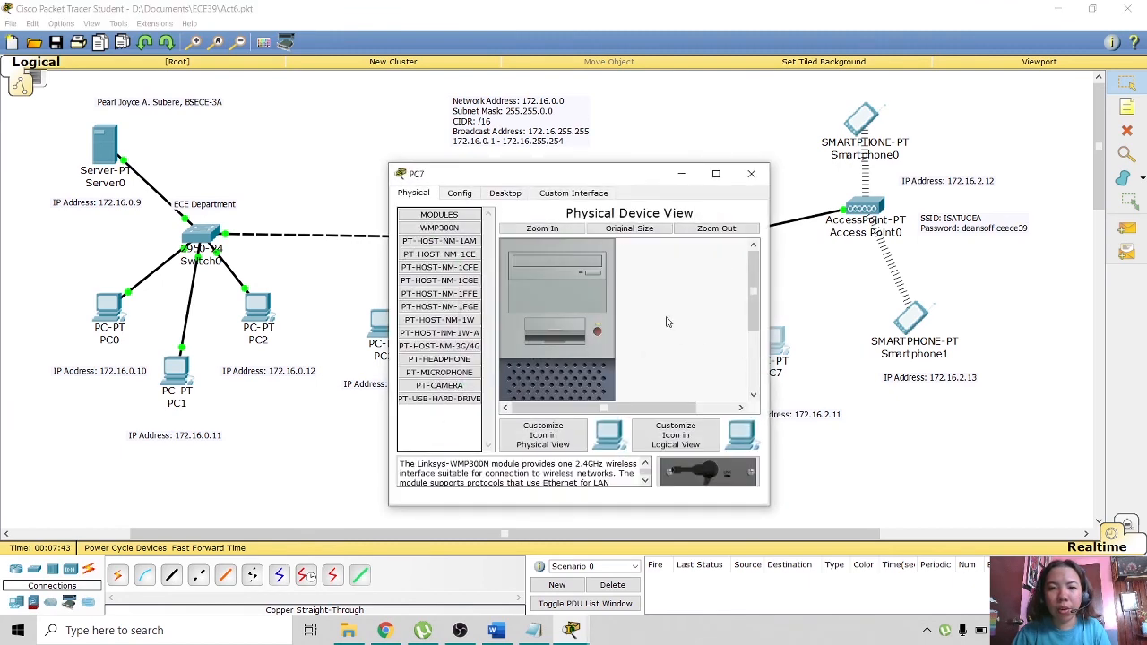
left_click(505, 194)
left_click(718, 235)
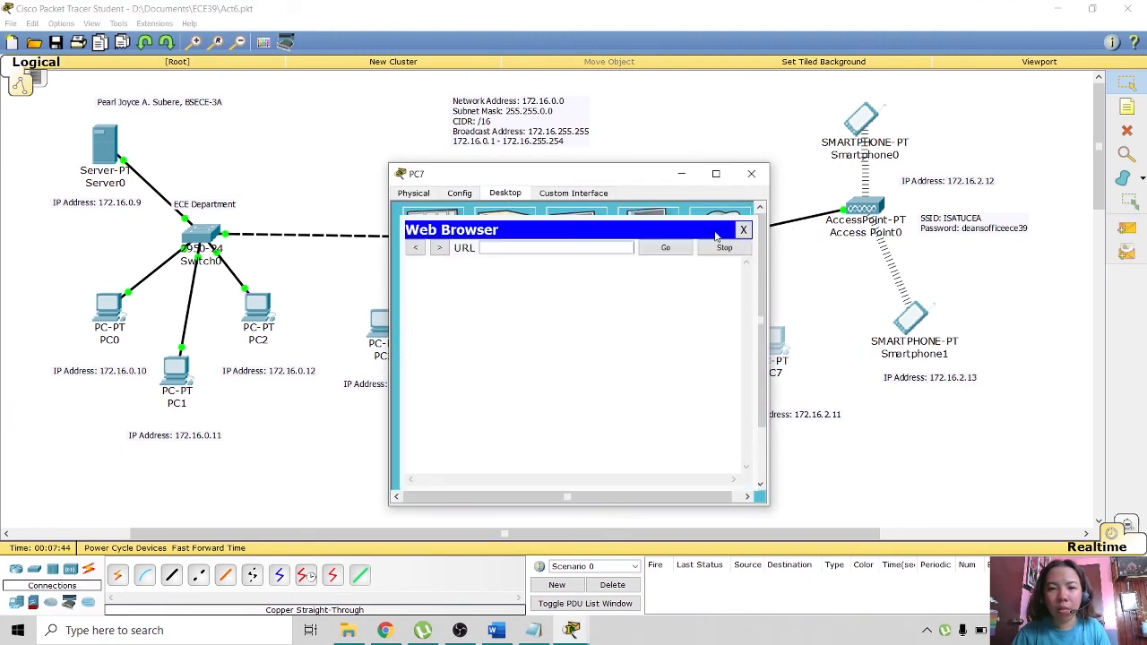
left_click(574, 247)
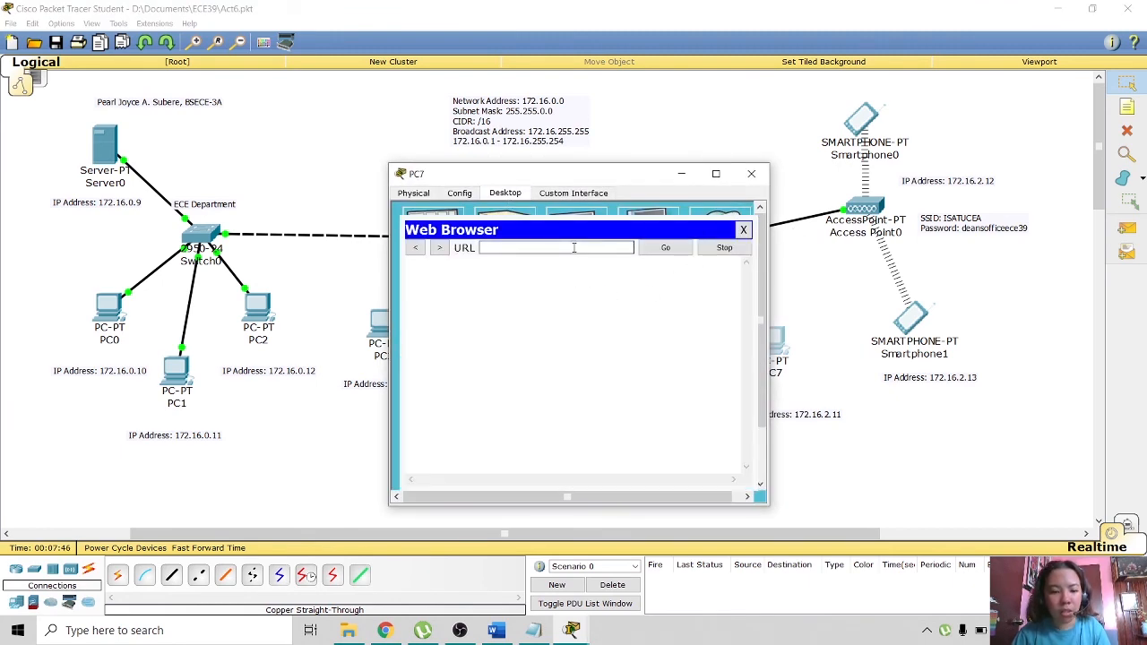
type("http://172.16.0.9")
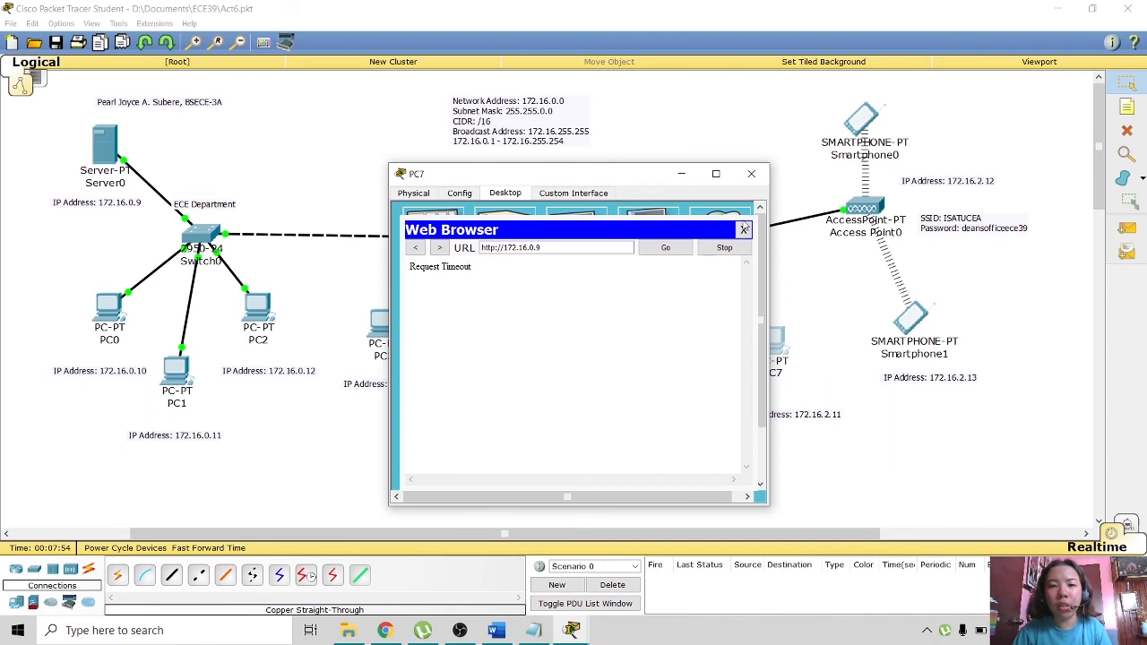
left_click(743, 229)
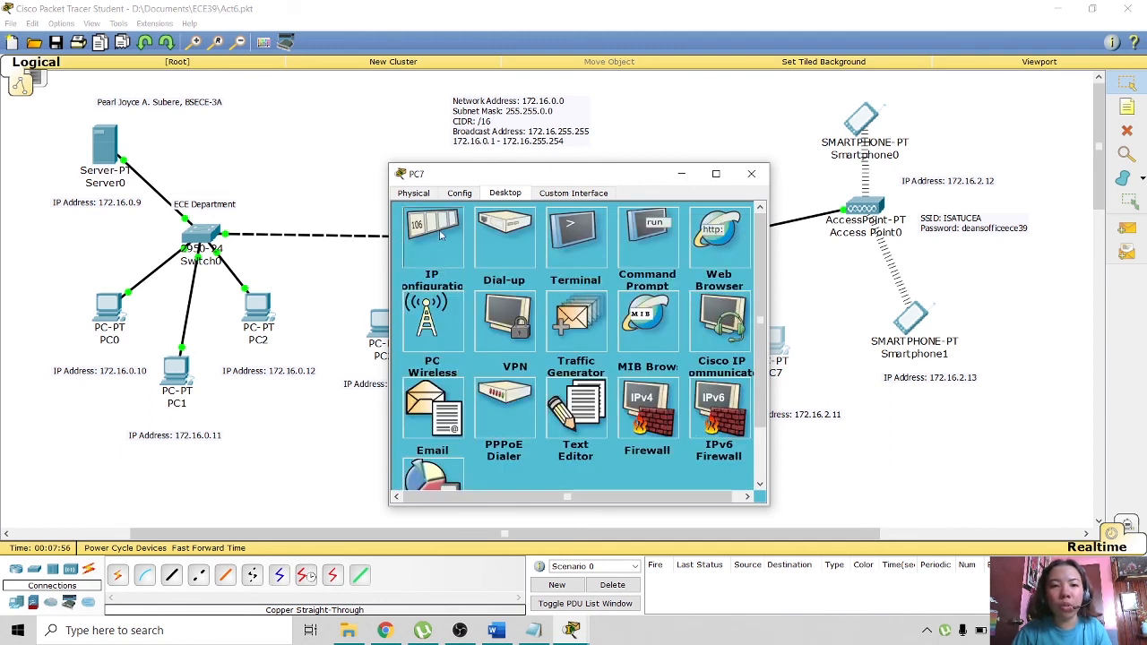
- Set PC7's IP address to 172.16.2.11 with mask 255.255.0.0
left_click(437, 230)
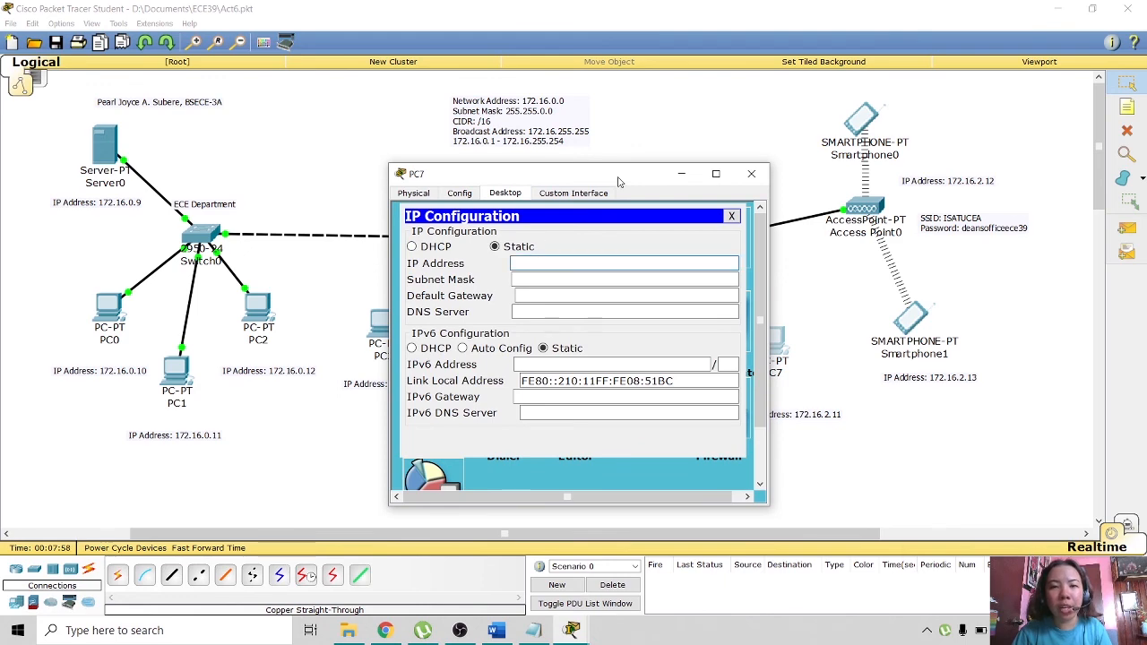
left_click_drag(618, 182, 401, 144)
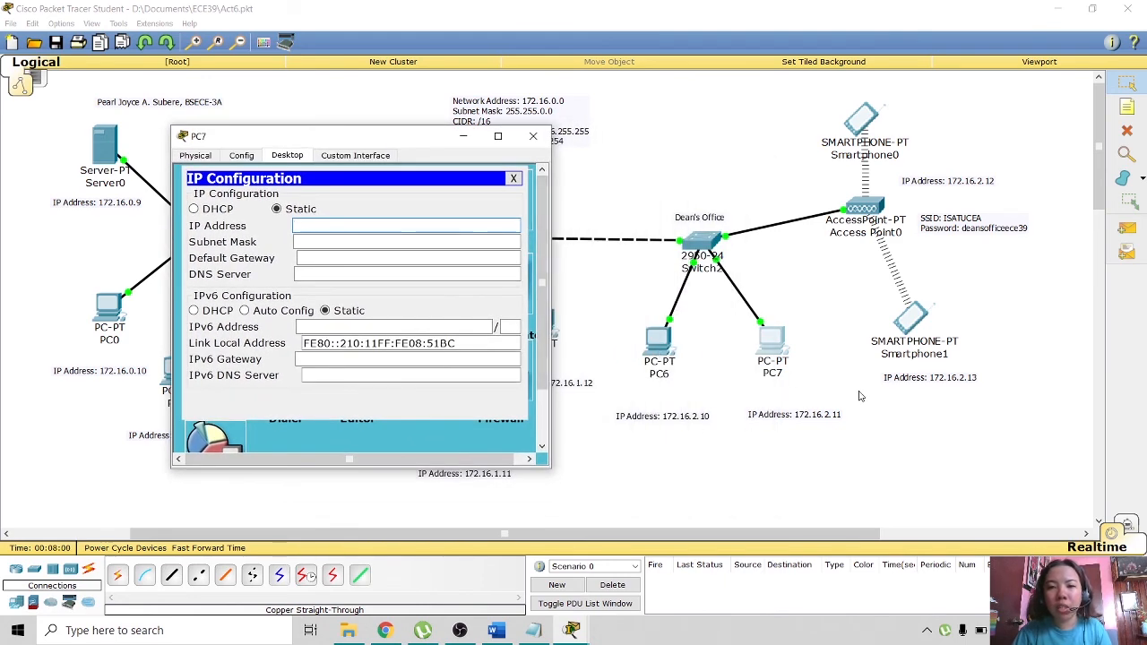
left_click(333, 230)
type("172.16.2.11")
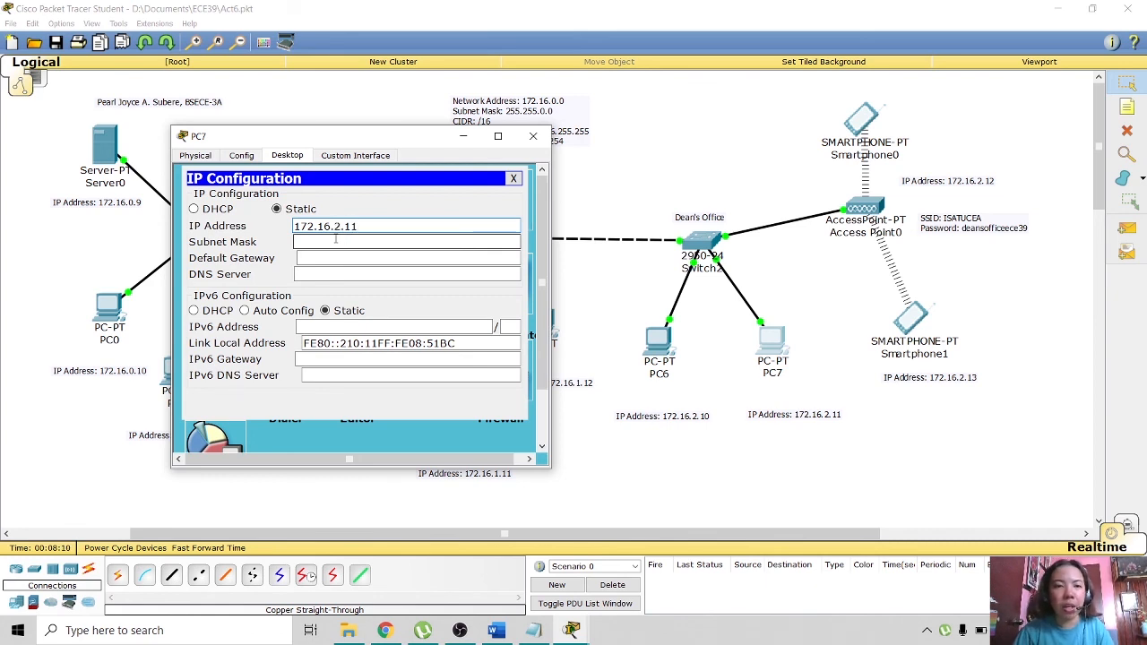
left_click(336, 241)
left_click(513, 178)
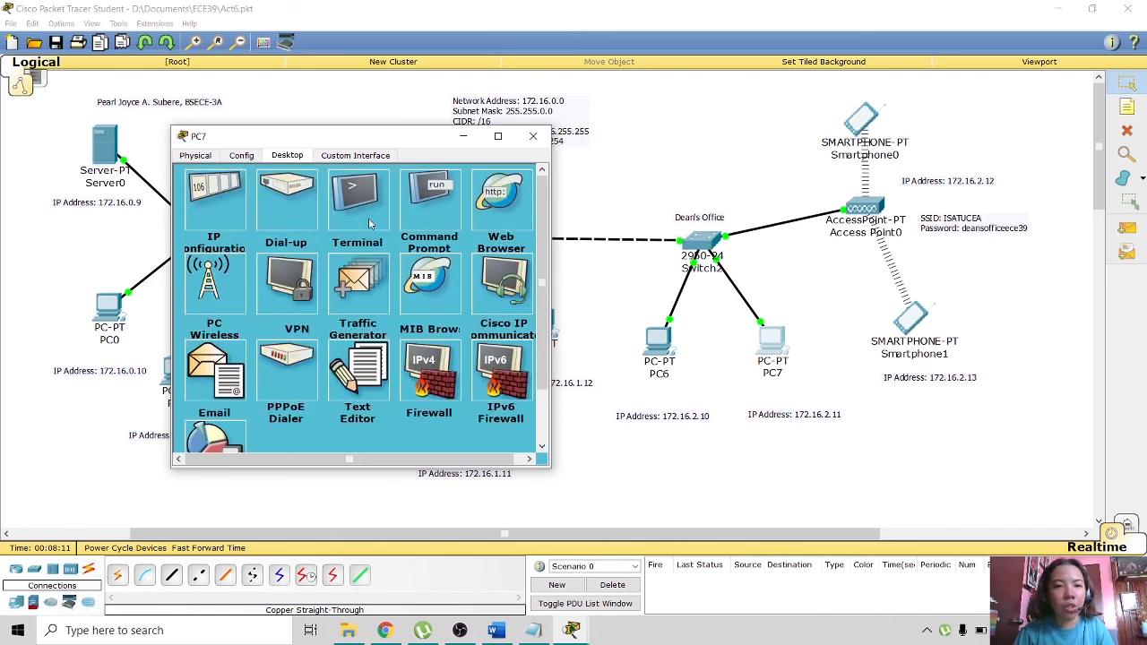
- Run ipconfig in PC7's command prompt to verify the address
left_click(434, 208)
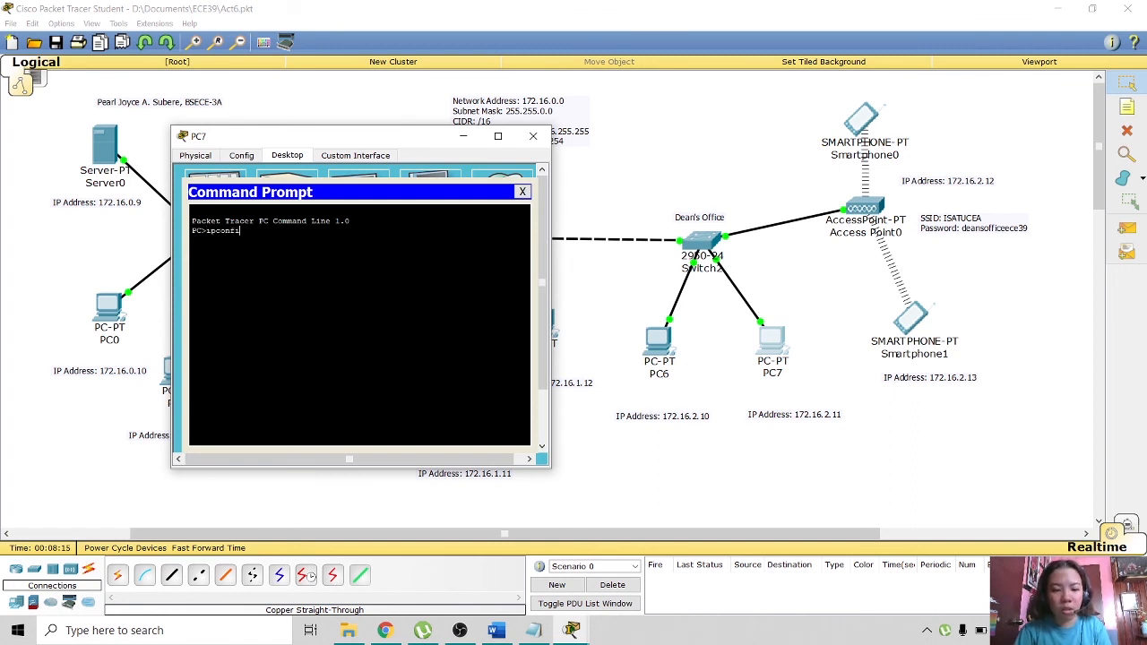
type("ipconfig")
key("Return")
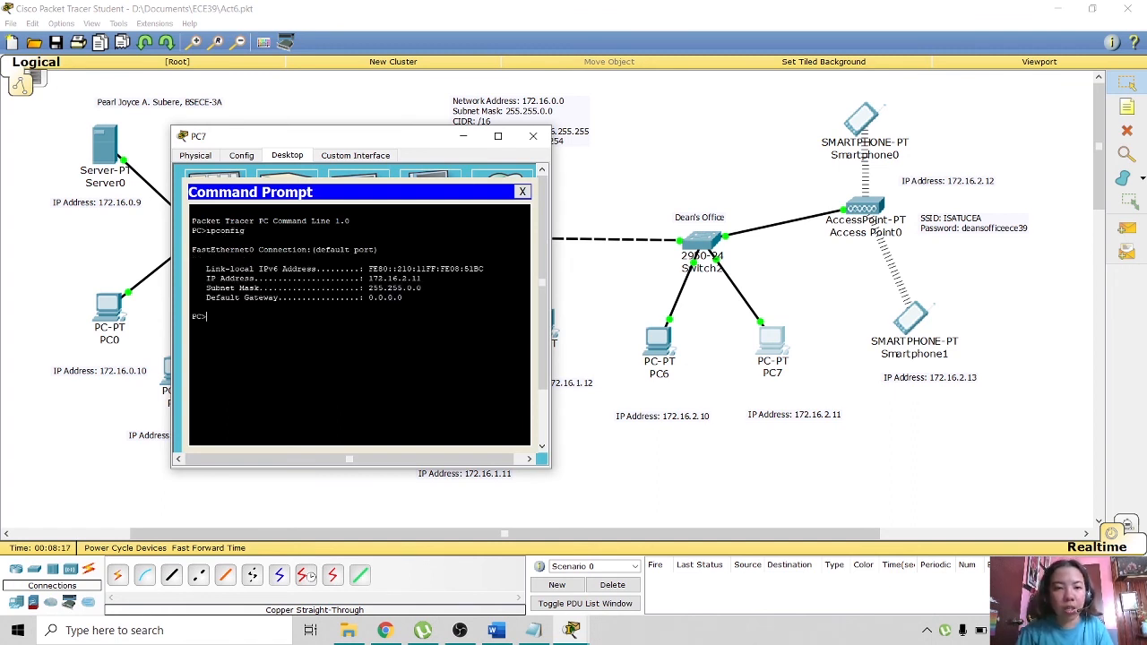
left_click(521, 192)
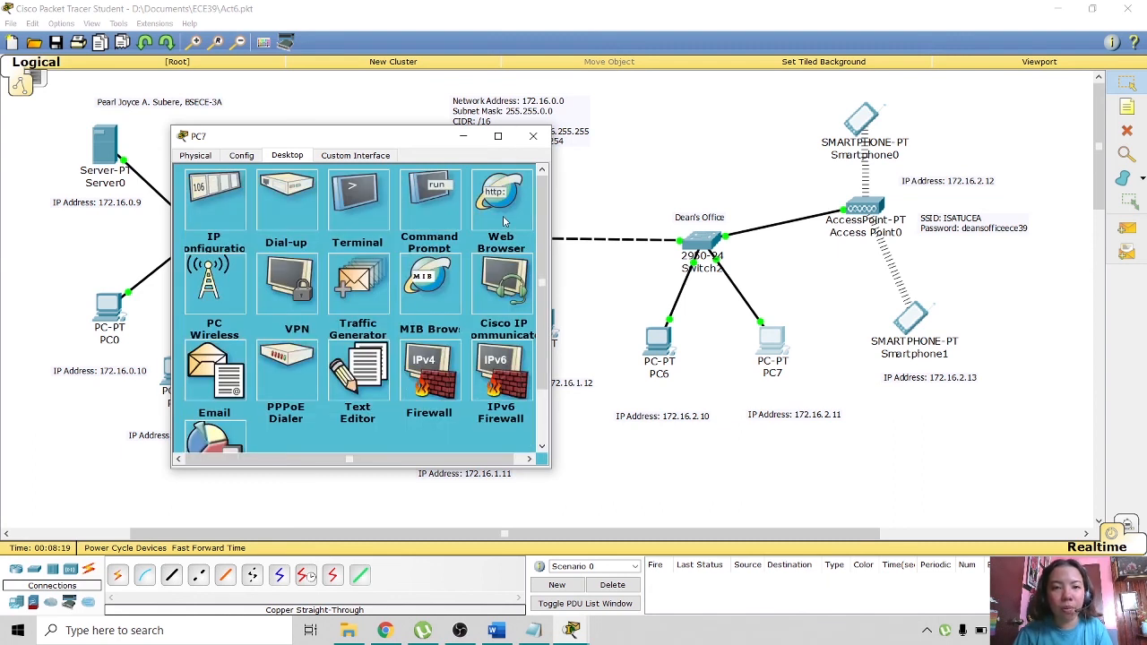
left_click(503, 206)
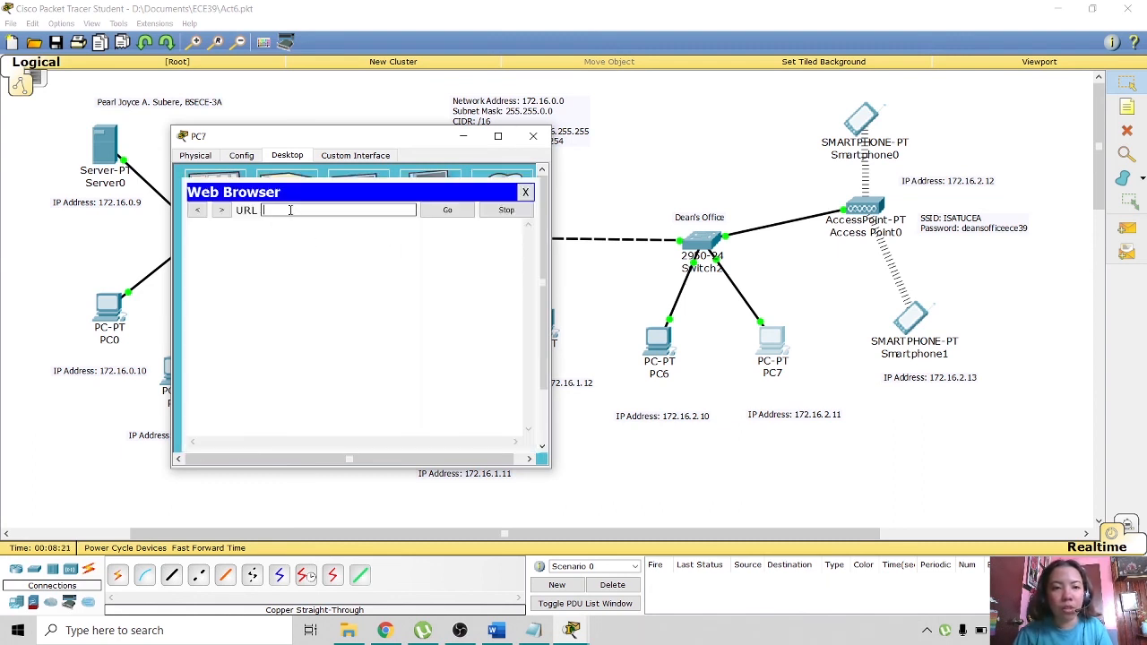
type("http://172.16.0.9")
left_click(453, 214)
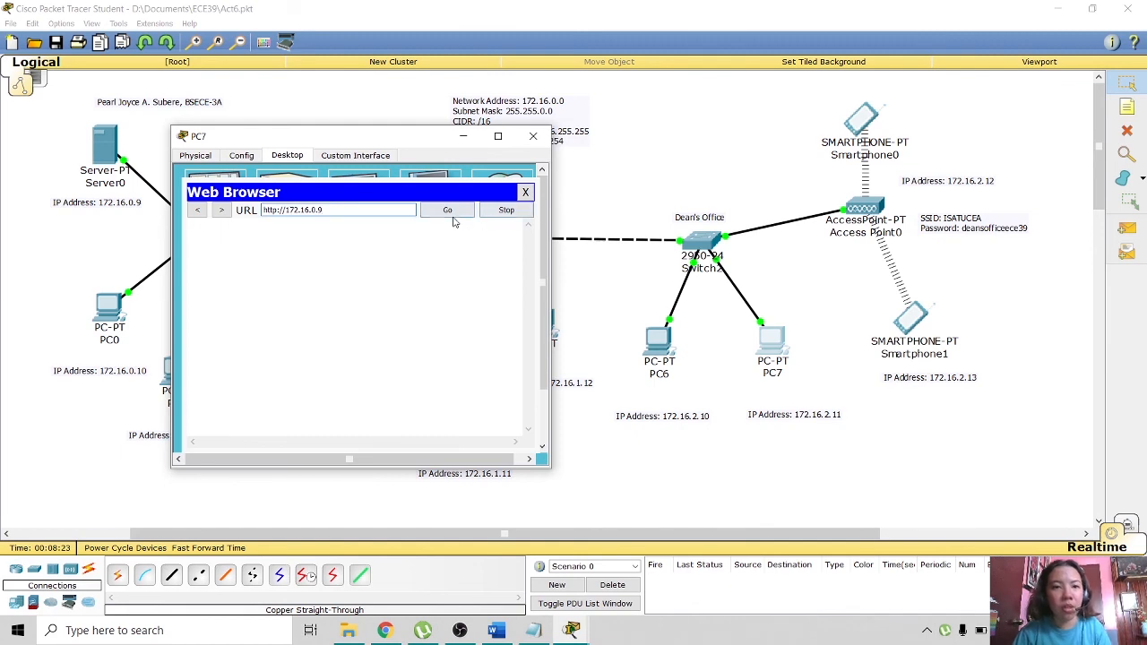
left_click(525, 193)
left_click_drag(523, 142, 524, 145)
- Close PC7's device window to return to the Act6.pkt Logical topology
left_click(538, 137)
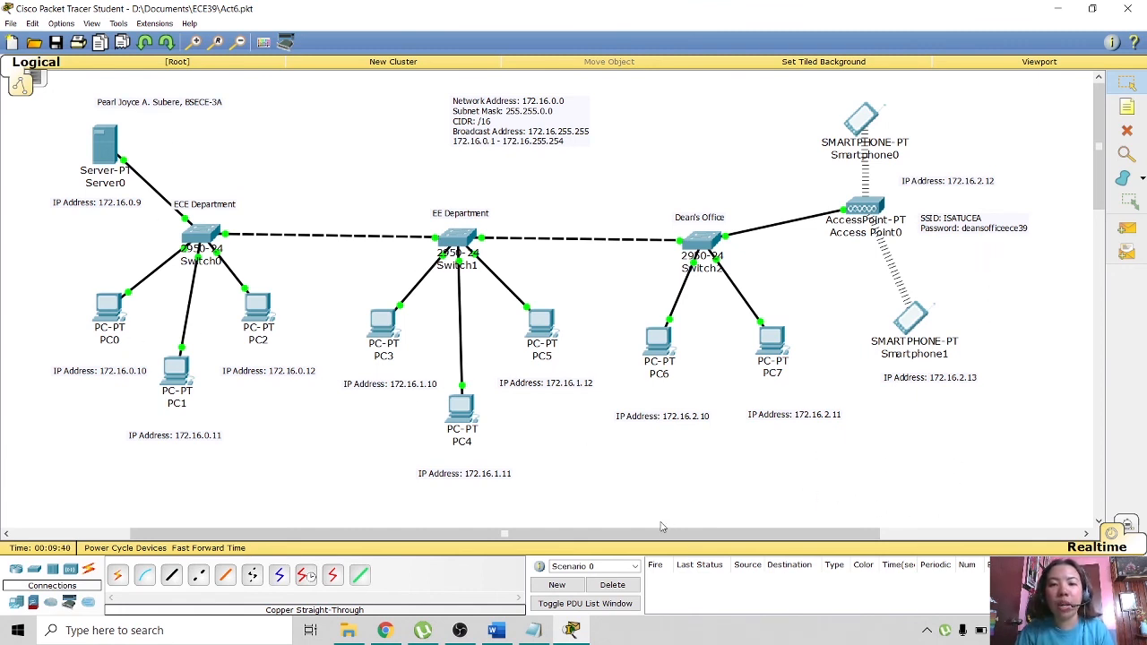
left_click_drag(668, 541, 673, 536)
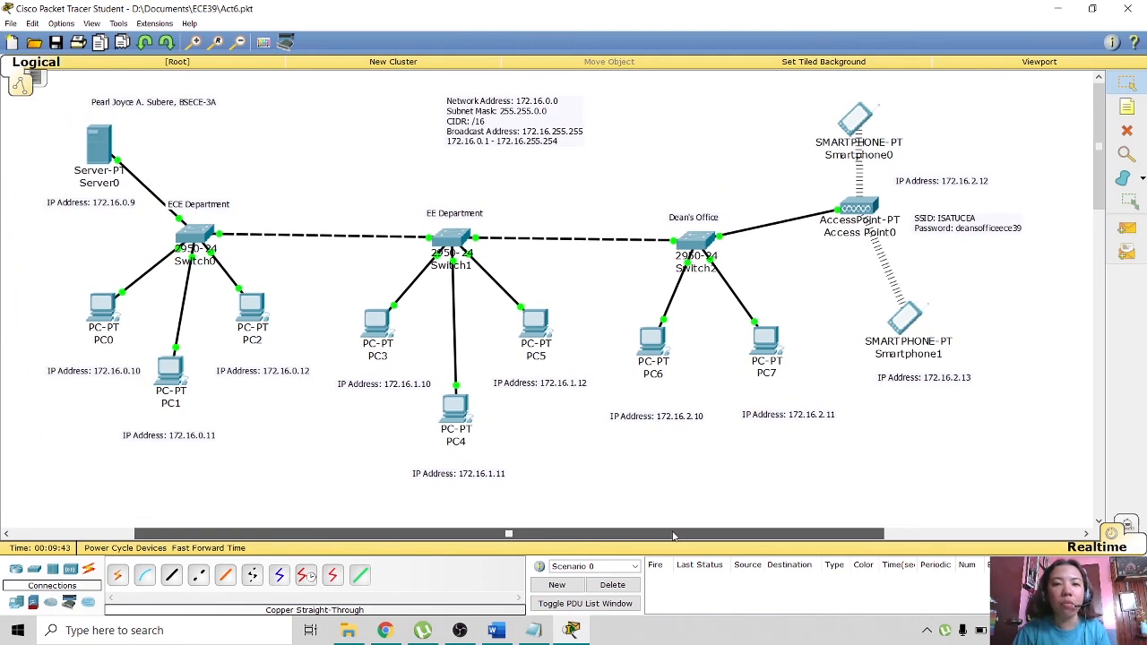